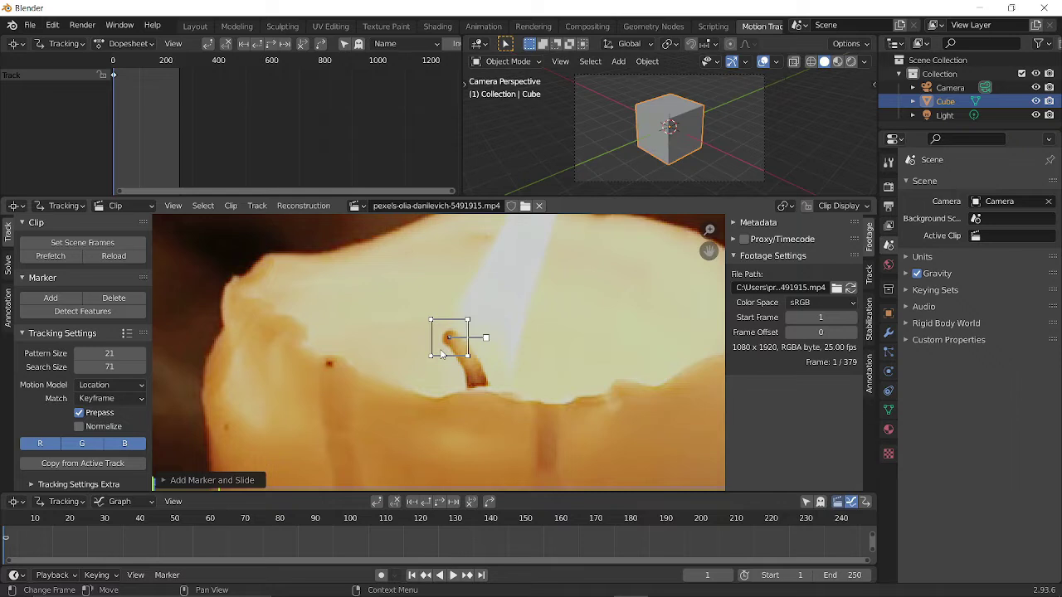
Match the scene's frame range to the candle clip and prefetch the clip's frames
left_click(45, 244)
left_click(48, 260)
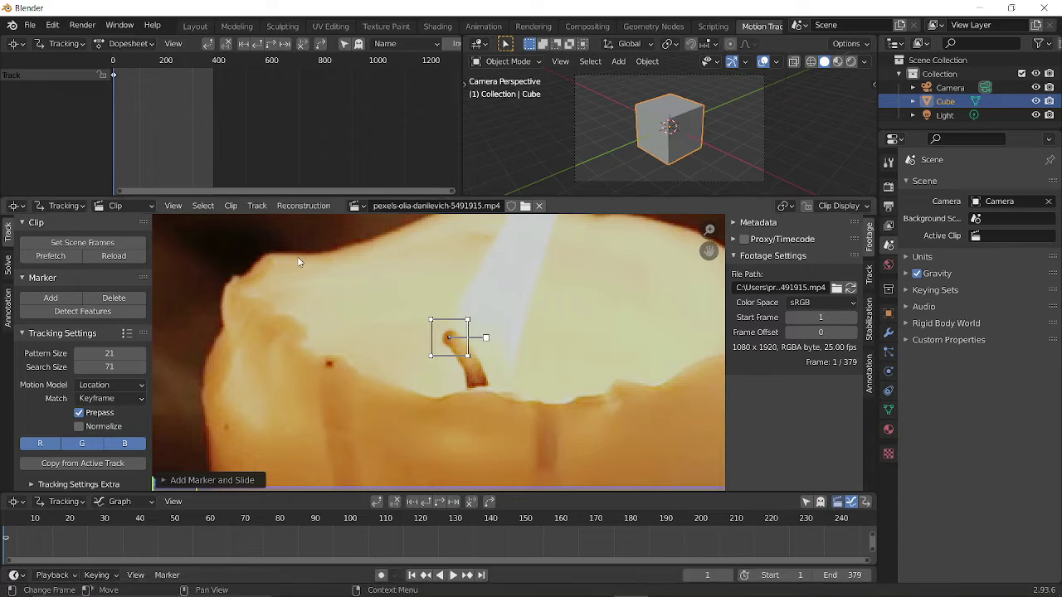
Track the candle wick marker forward with Normalize enabled and Prepass disabled, then scrub through the clip and return to frame 38
left_click(79, 427)
left_click(79, 413)
key("ctrl+t")
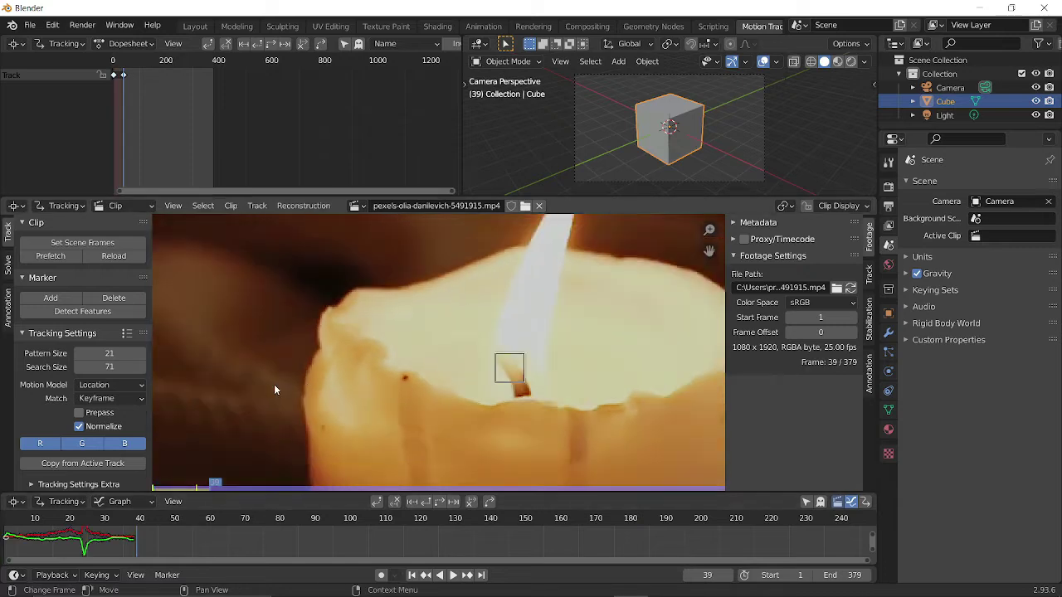
scroll(274, 384, "down", 3)
middle_click_drag(273, 382, 248, 400)
scroll(261, 371, "up", 3)
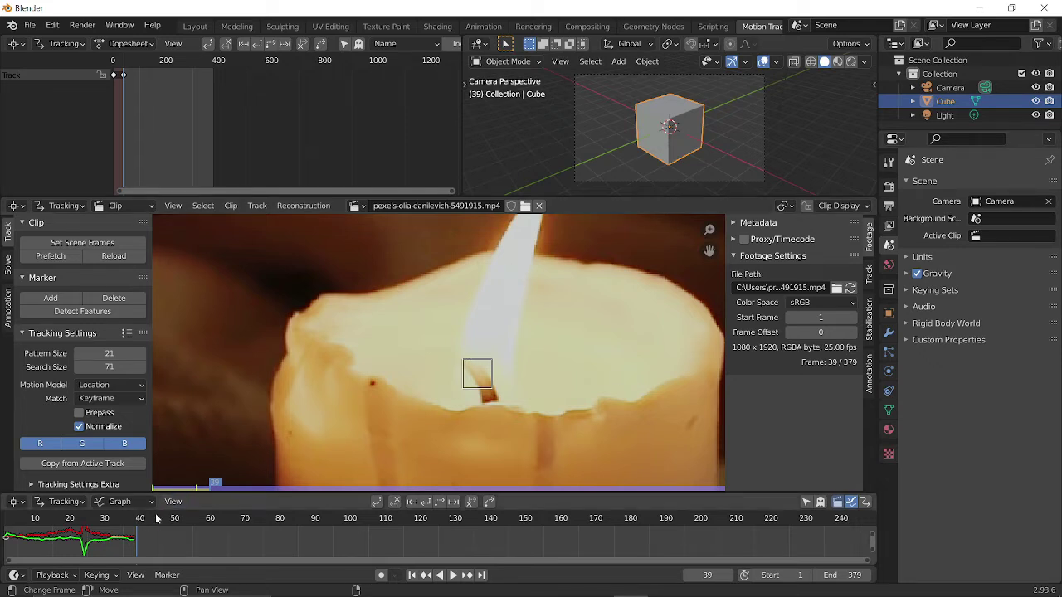
left_click_drag(139, 520, 199, 488)
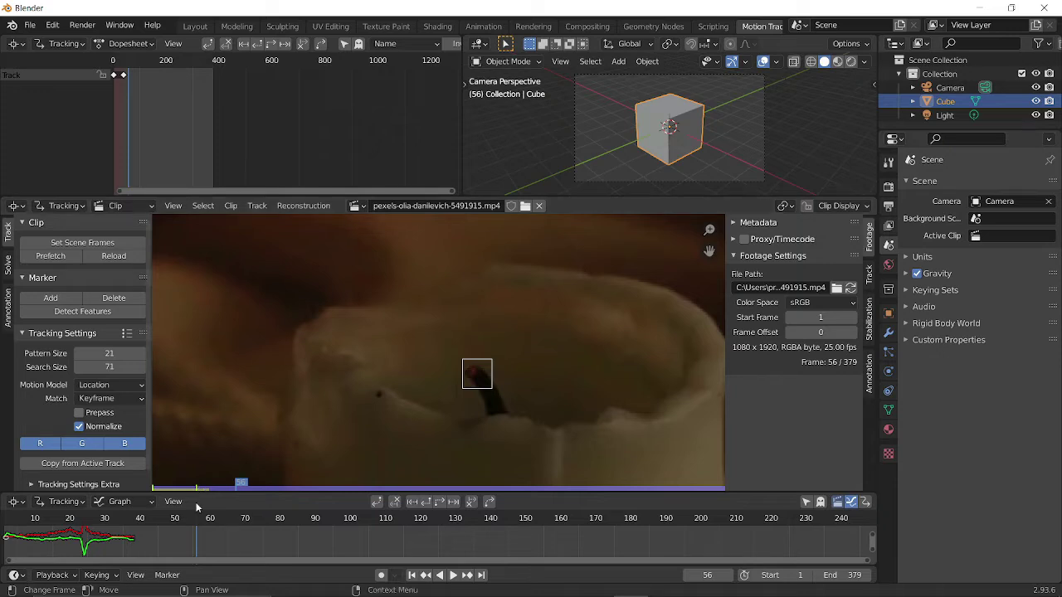
mouse_move(196, 531)
left_mouse_down()
mouse_move(122, 547)
mouse_move(135, 546)
left_mouse_up()
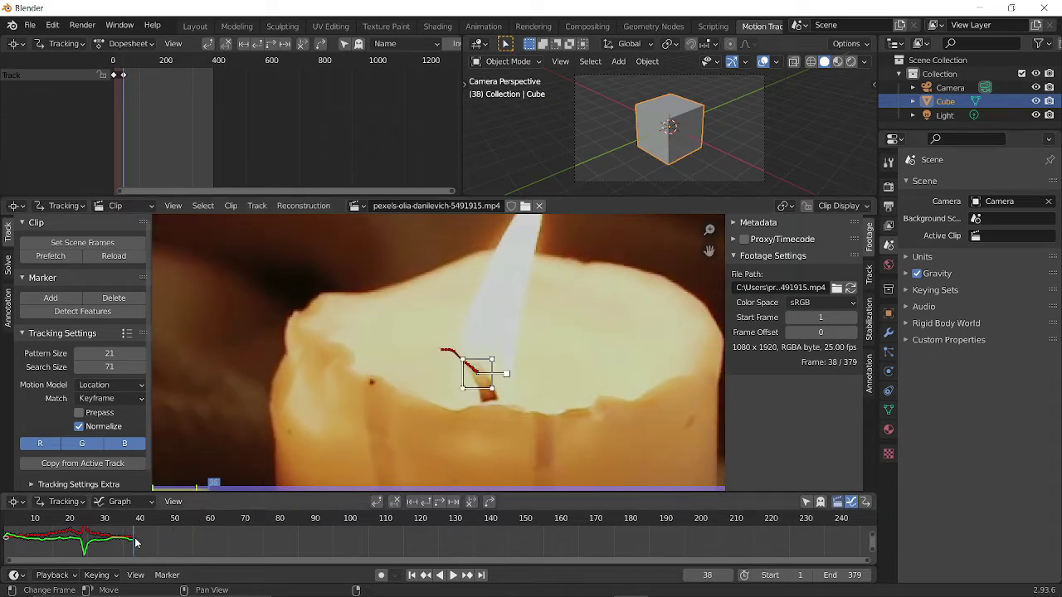
Set the output resolution to 1080 px in X and 1920 px in Y
left_click(889, 187)
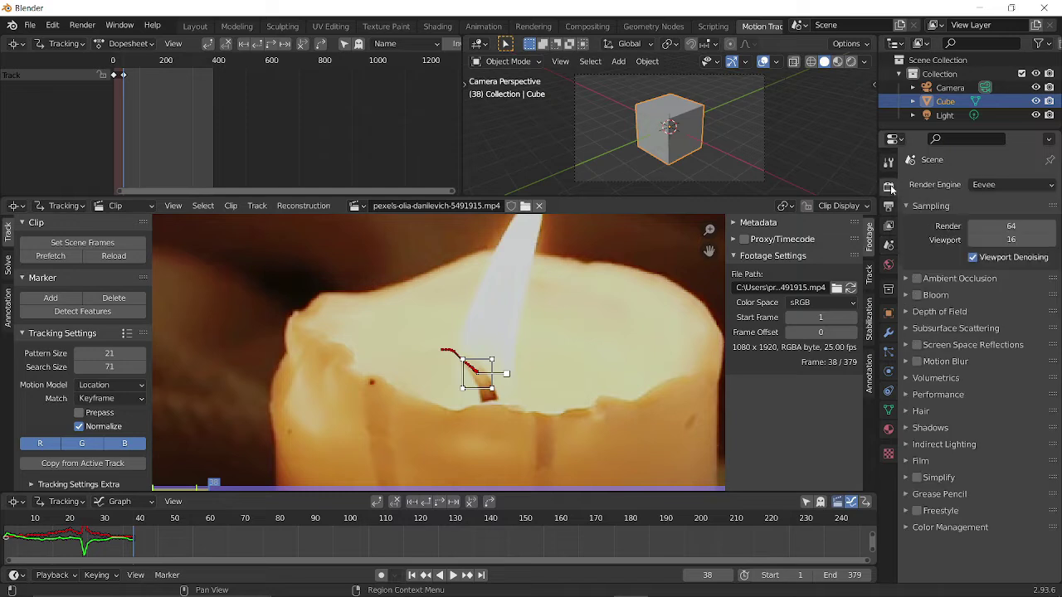
left_click(888, 206)
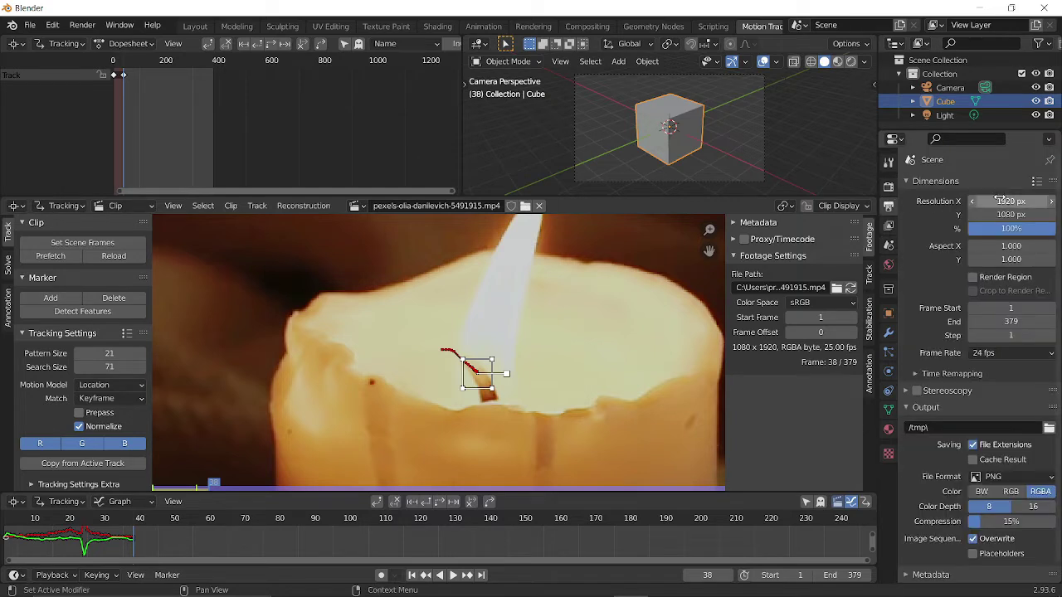
left_click(1001, 201)
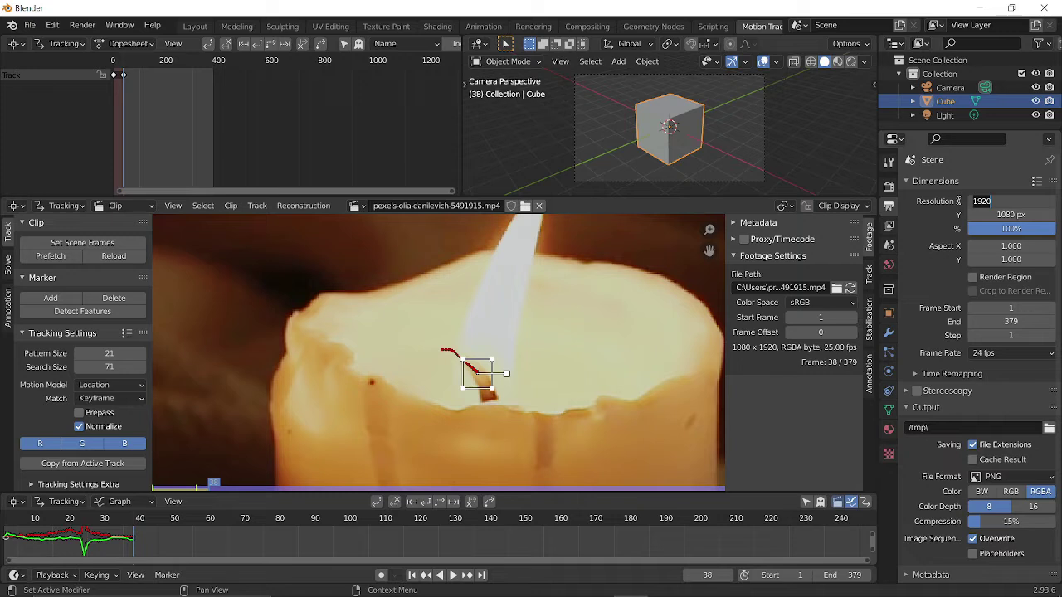
type("1080")
key("Return")
left_click(1010, 214)
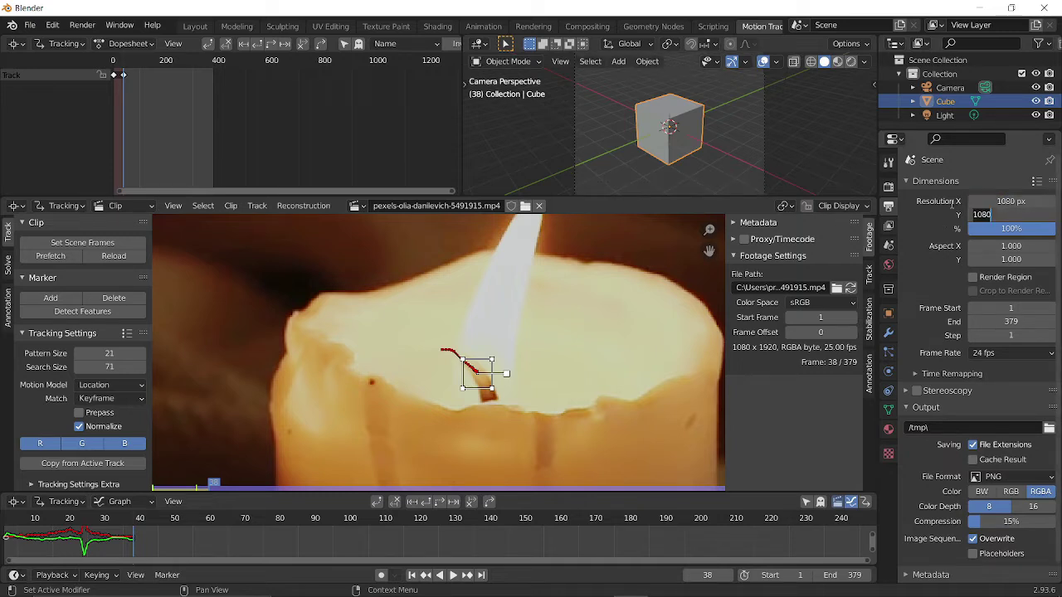
type("1920")
key("Return")
Delete the default light and cube from the scene and return to the camera view
middle_click_drag(703, 129, 723, 95)
left_click(699, 86)
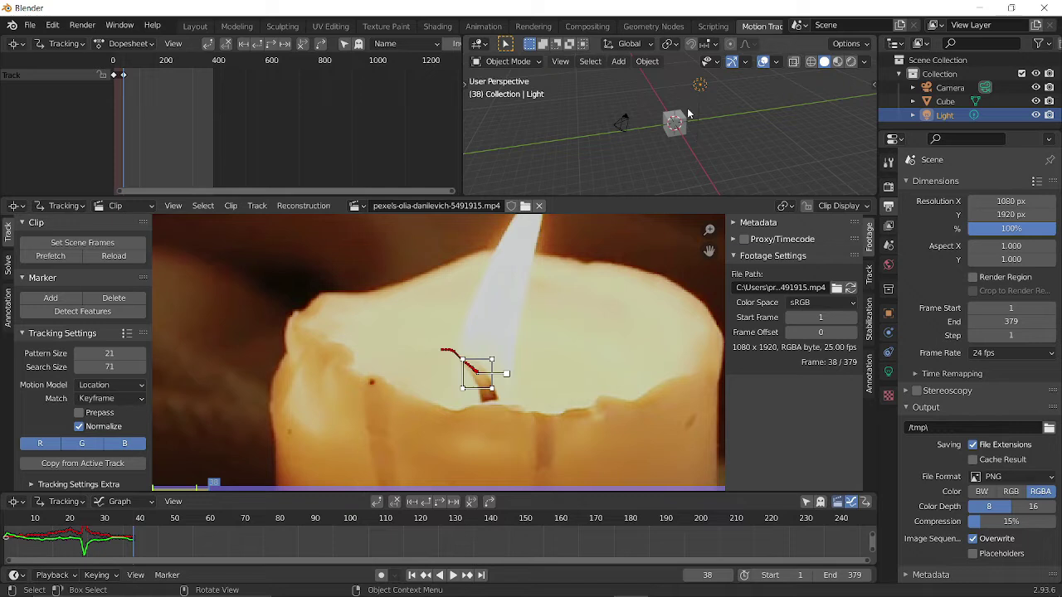
key("Delete")
left_click(674, 123)
key("Delete")
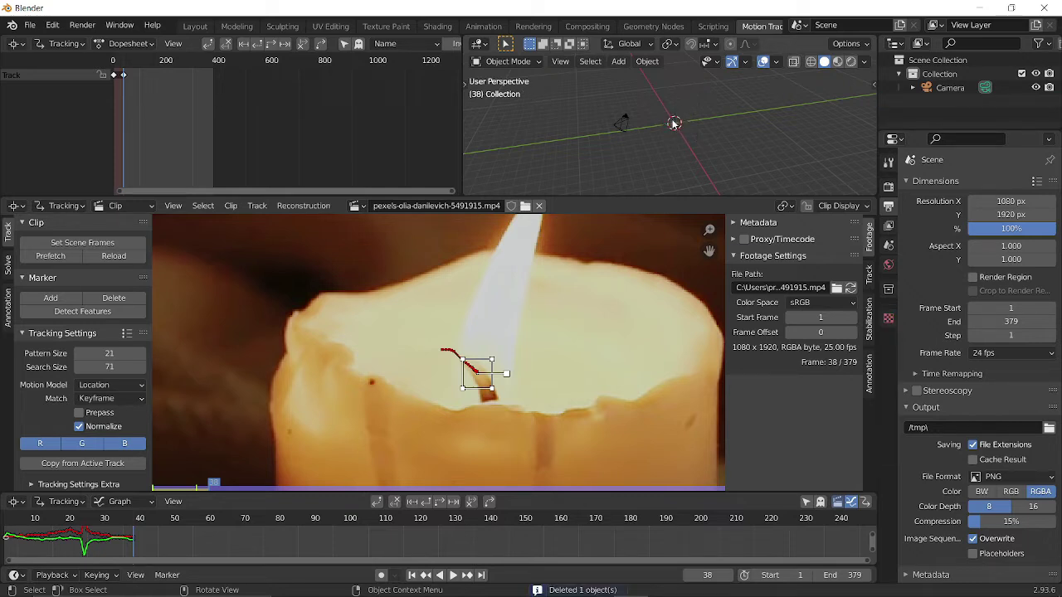
key("KP_0")
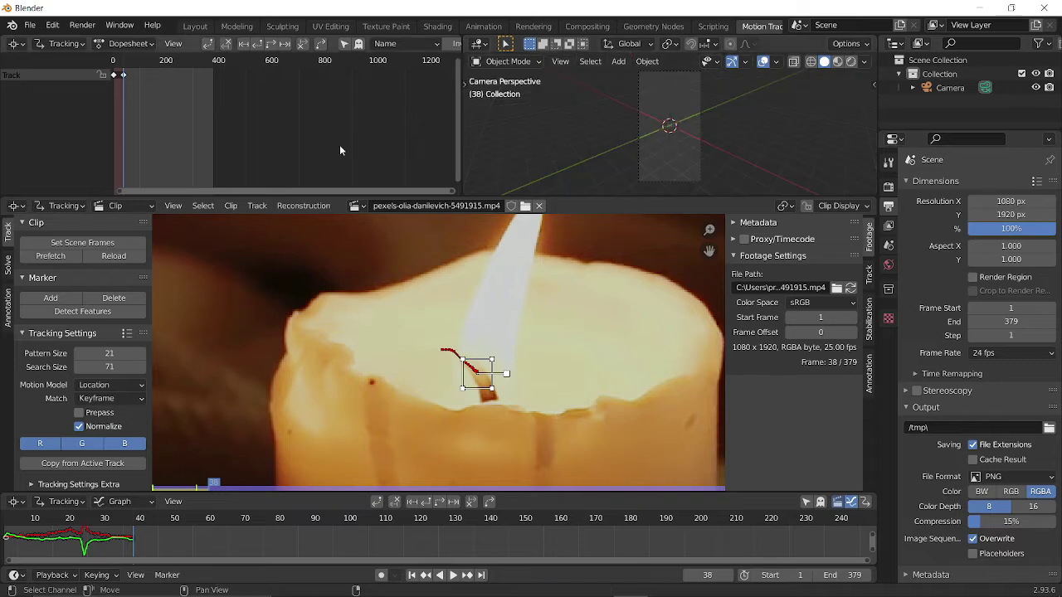
Link an empty to the wick track and inspect it in the 3D viewport, ending in camera view
left_click(304, 205)
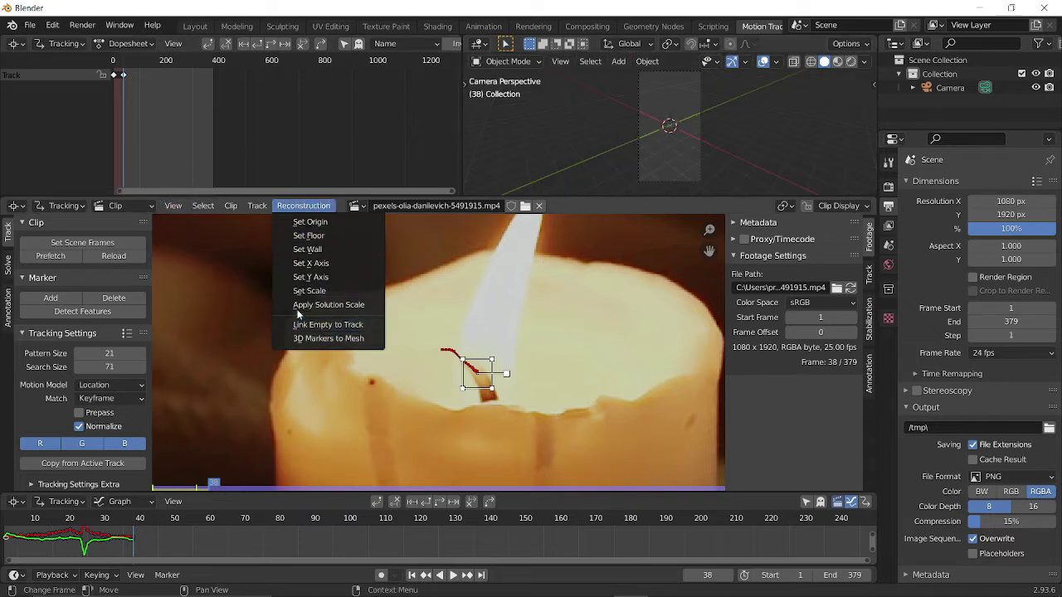
left_click(304, 326)
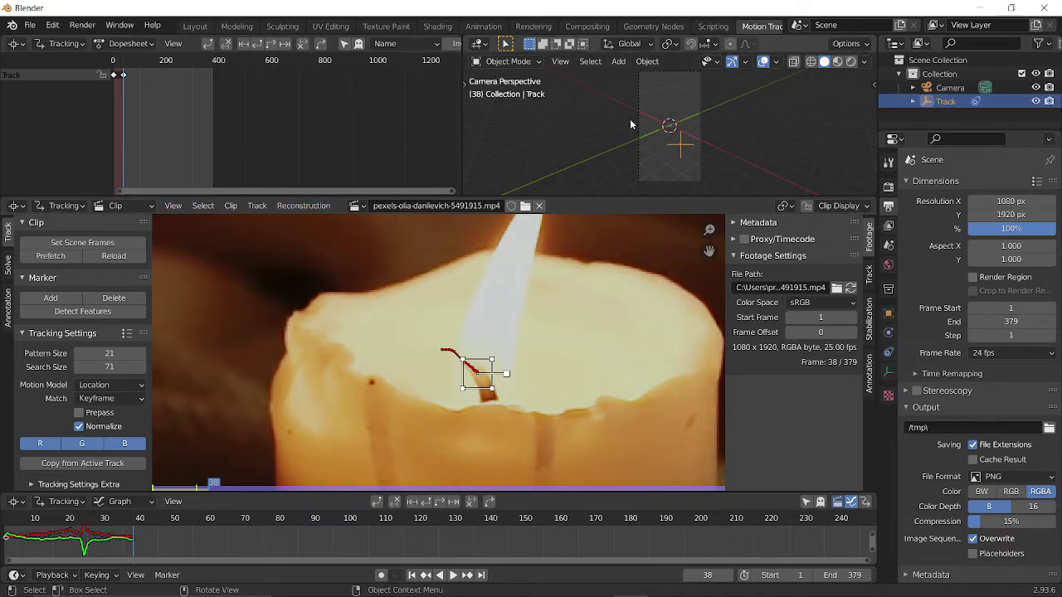
middle_click_drag(672, 144, 740, 131)
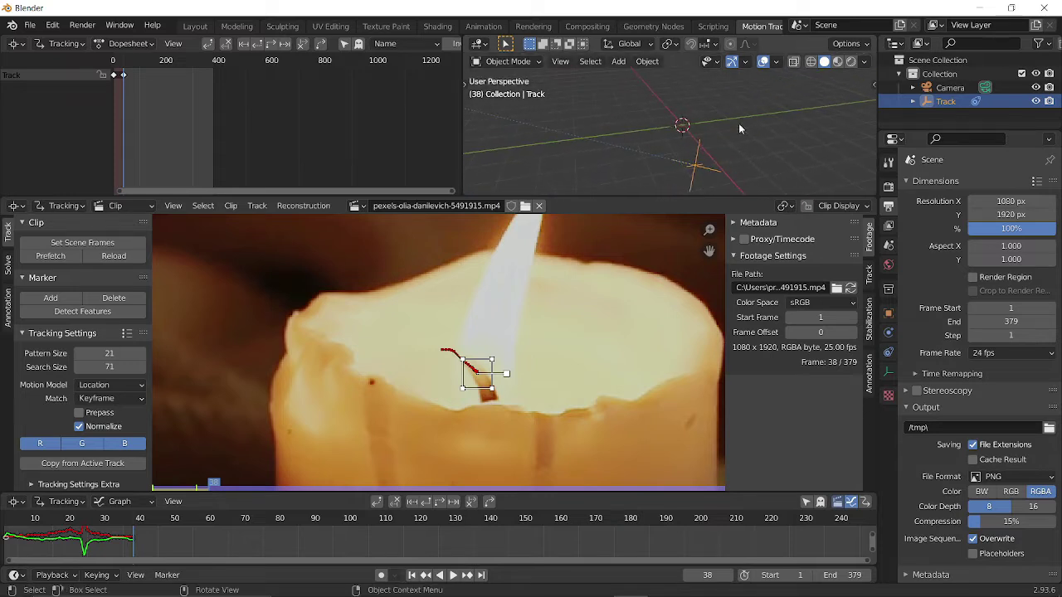
key("KP_0")
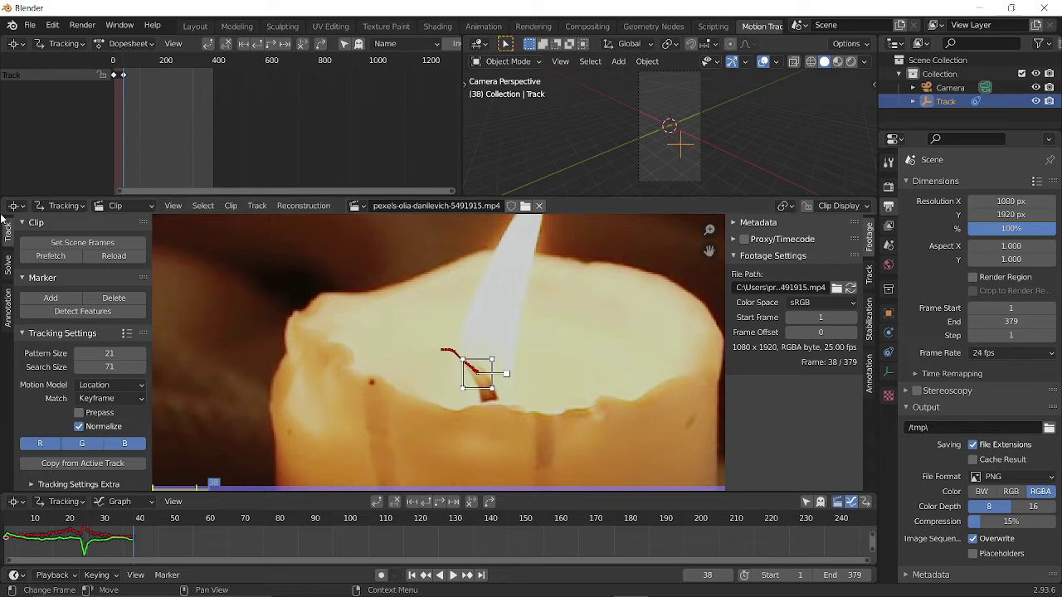
Set the tracked clip as the camera's background
left_click(7, 262)
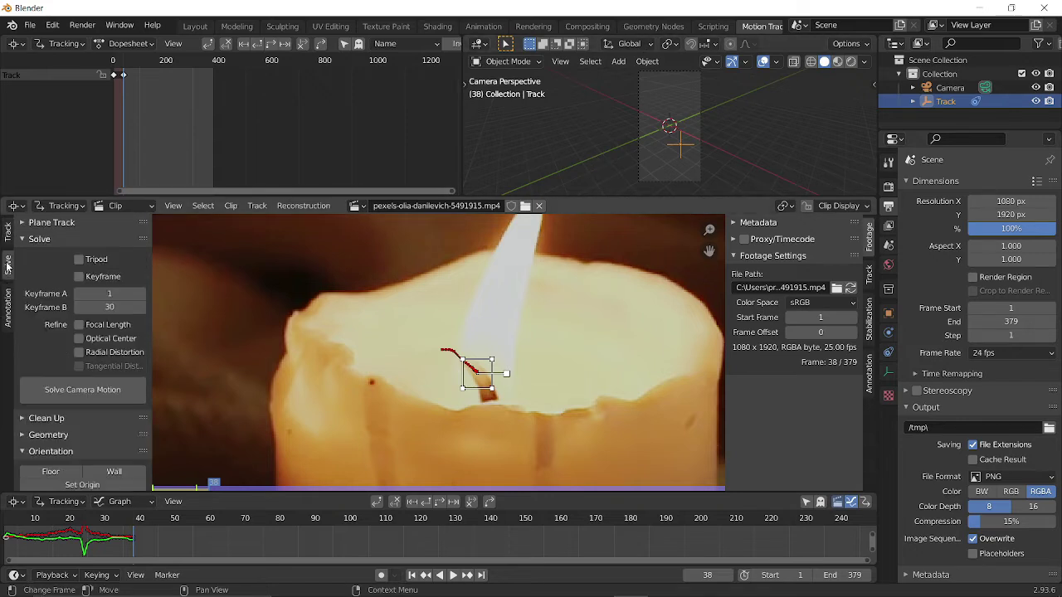
scroll(78, 359, "down", 3)
scroll(78, 365, "down", 2)
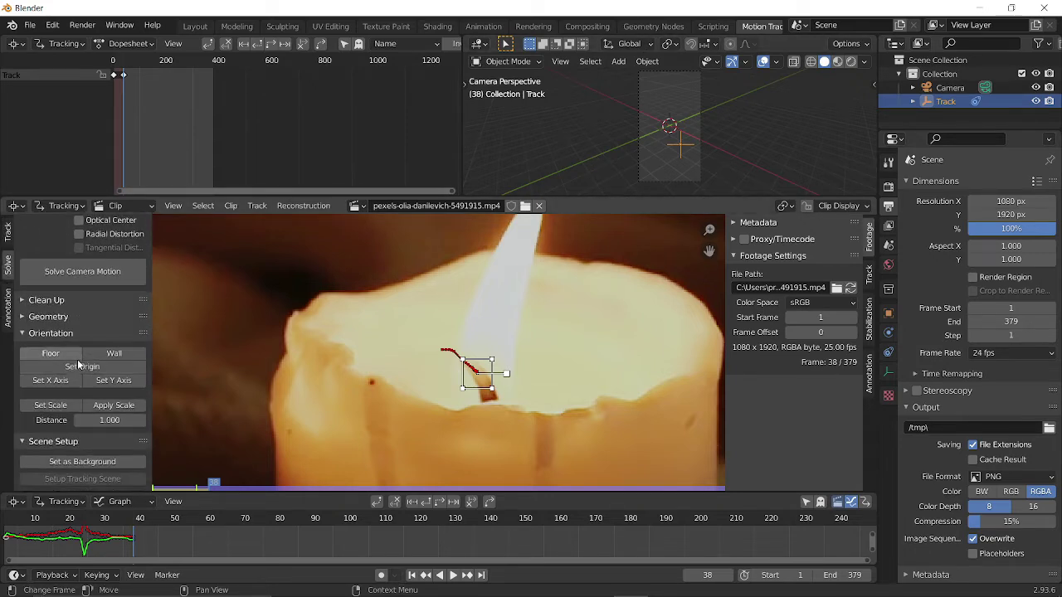
left_click(77, 462)
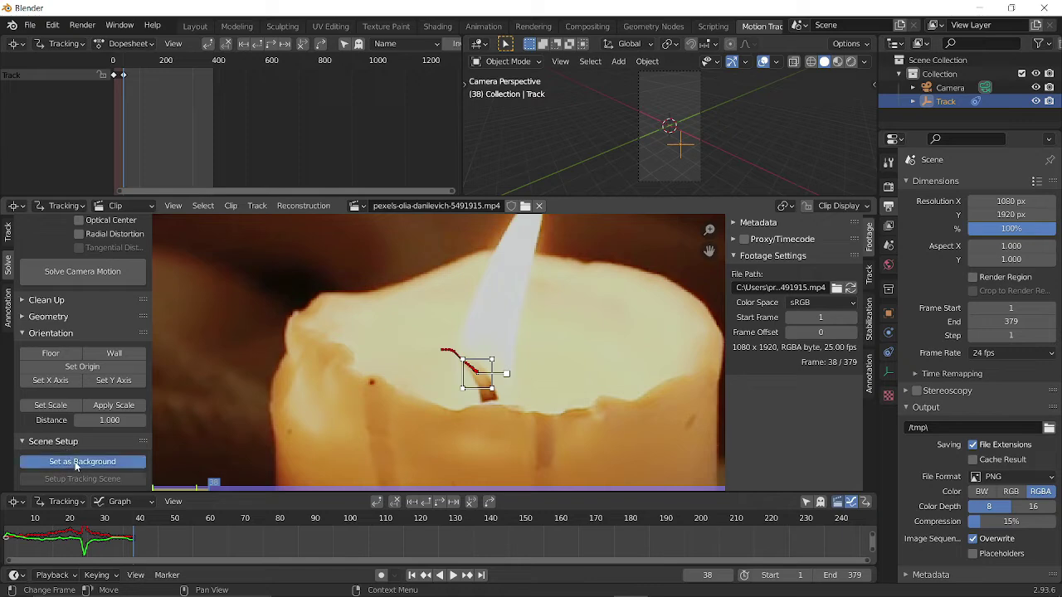
In the Layout workspace, look through the camera at the candle and play the clip from the start to check the empty's tracking
left_click(195, 26)
key("KP_0")
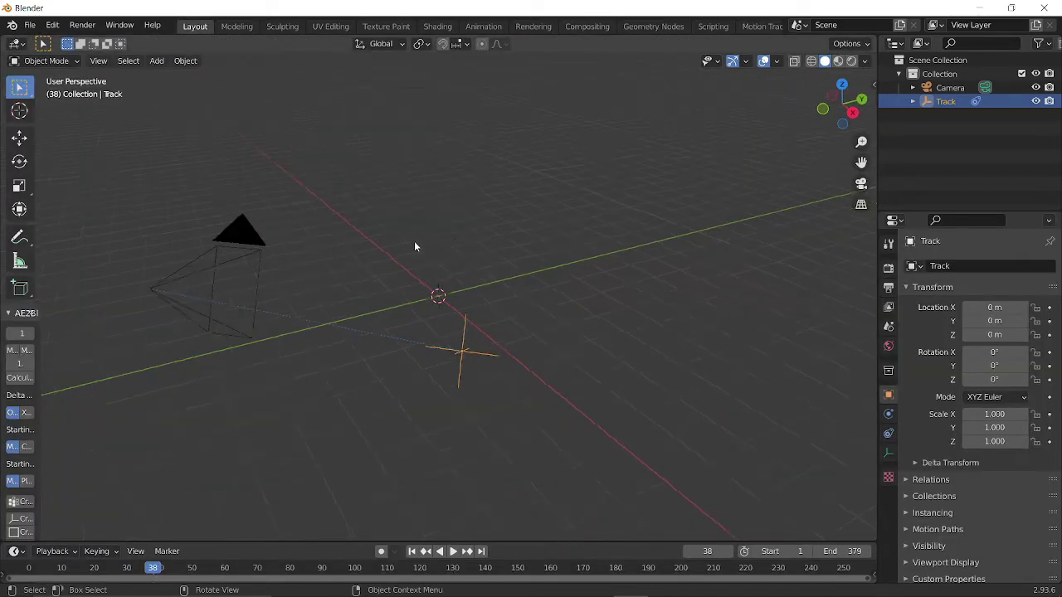
scroll(394, 408, "up", 5)
scroll(395, 405, "up", 4)
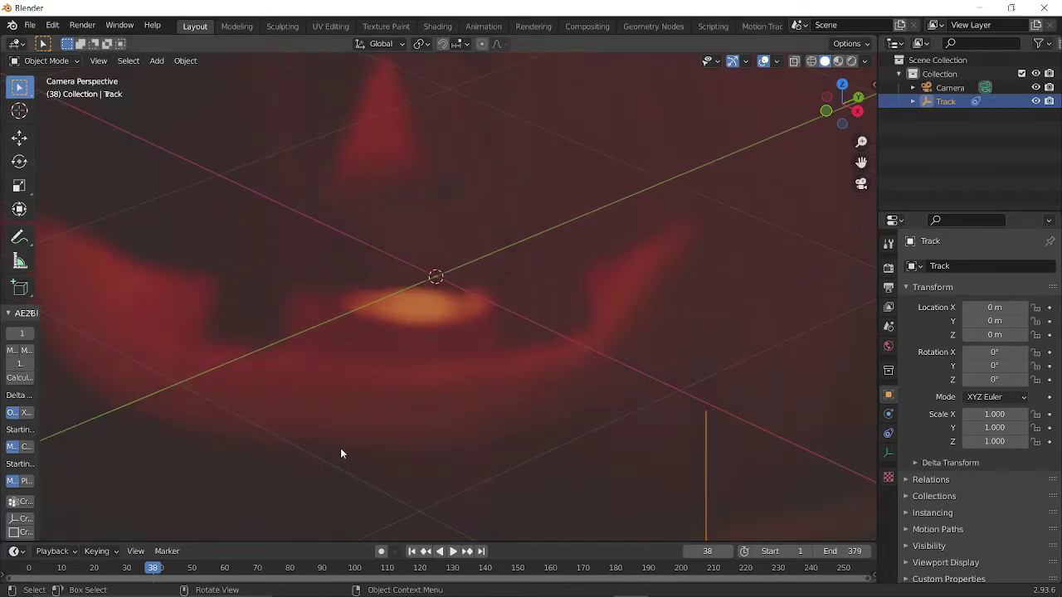
middle_click_drag(337, 431, 222, 93, "shift")
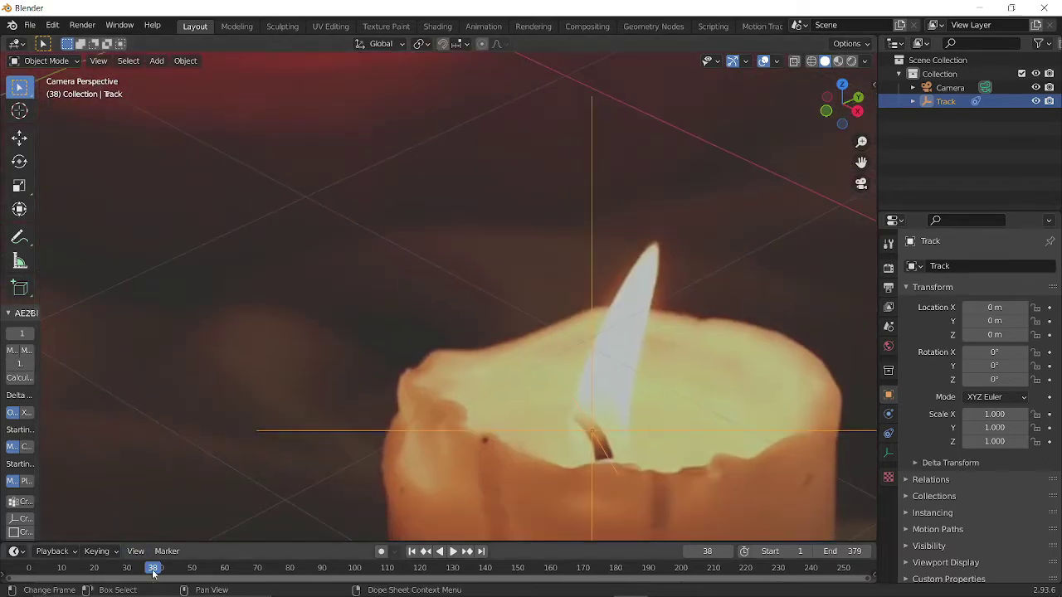
left_click_drag(153, 572, 16, 551)
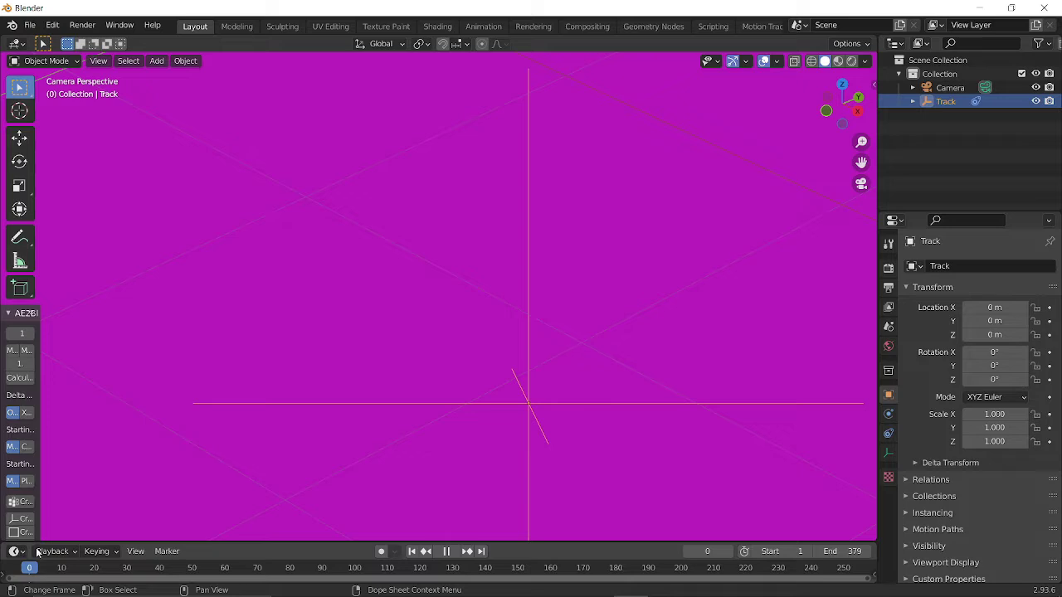
key("space")
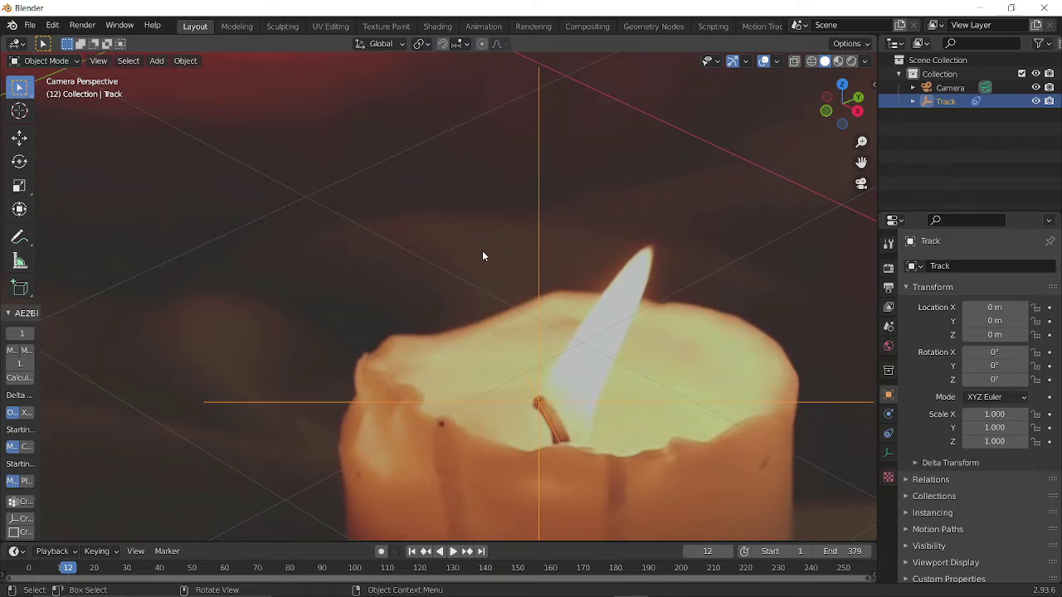
Search the add-on preferences for "images as" to check that Import Images as Planes is enabled
key("shift+a")
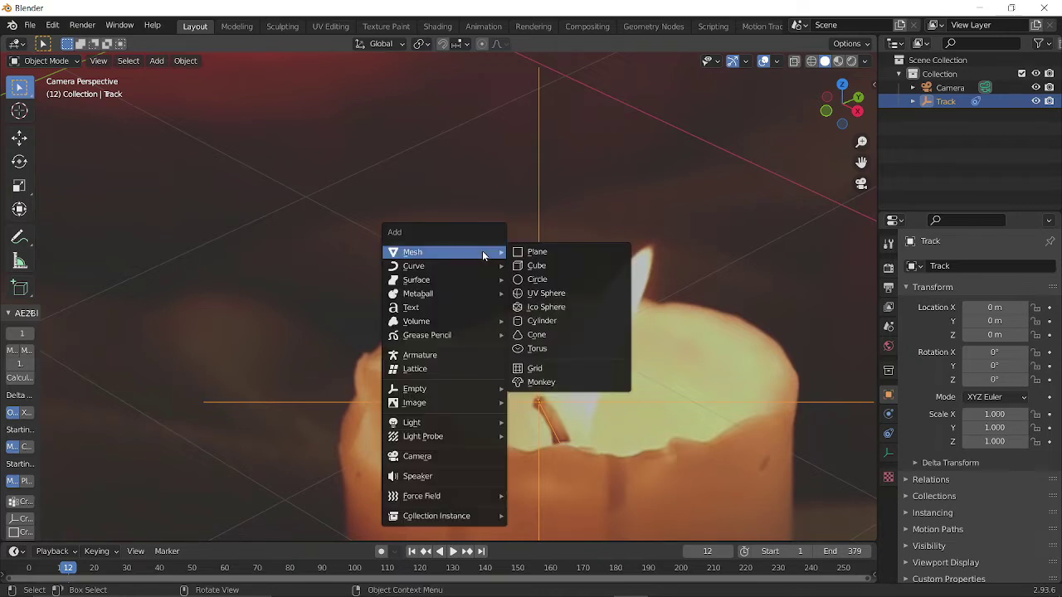
mouse_move(468, 403)
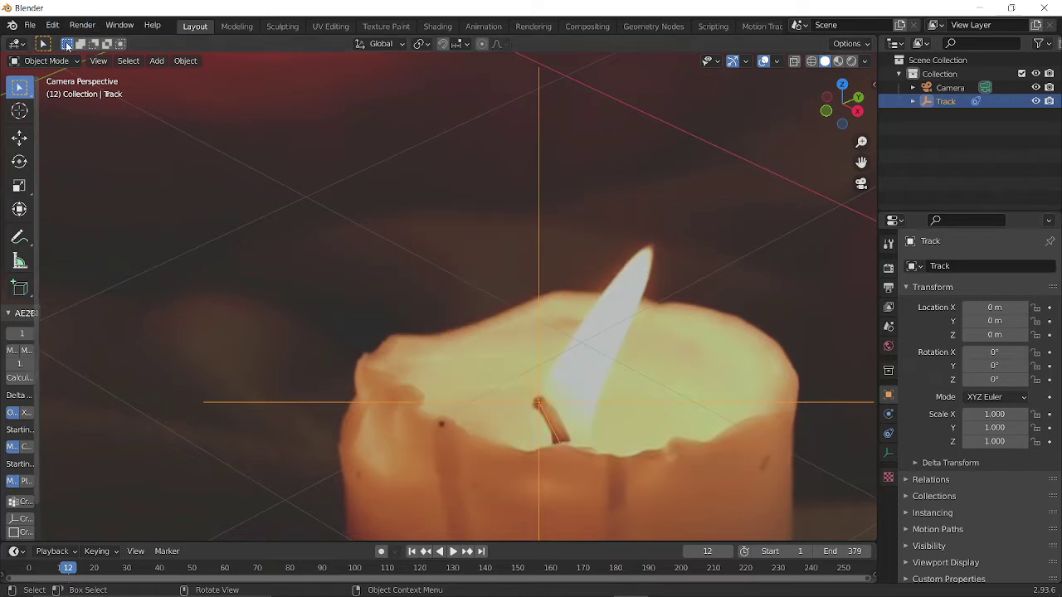
left_click(50, 25)
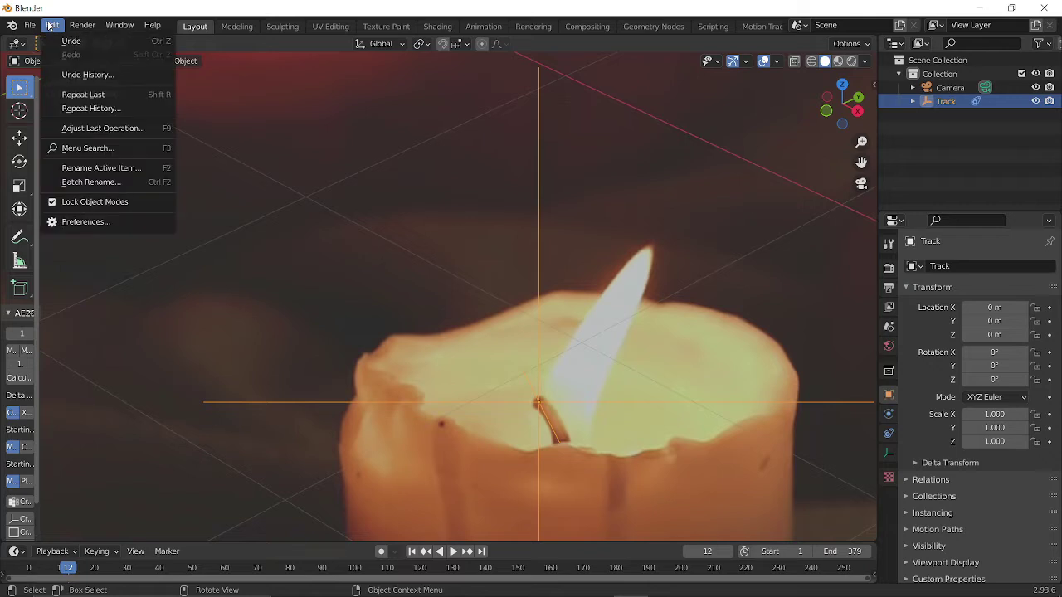
left_click(92, 221)
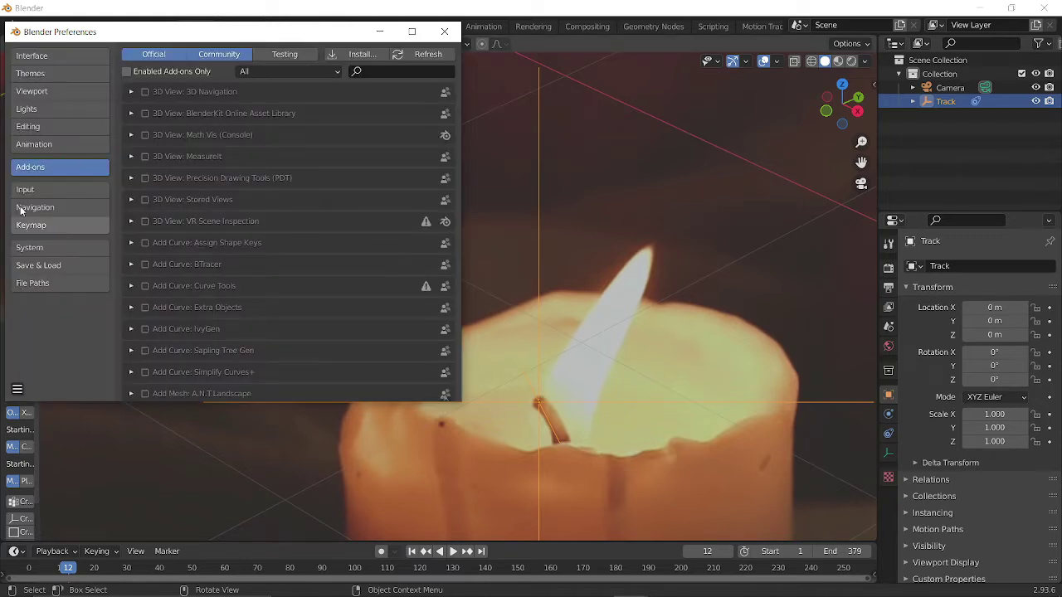
left_click(408, 72)
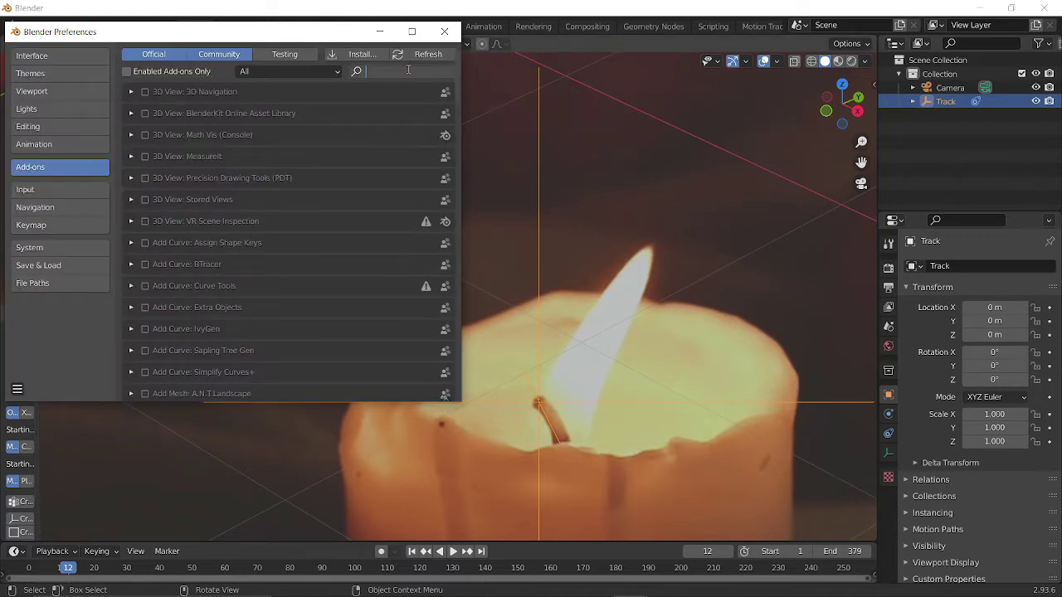
type("images as")
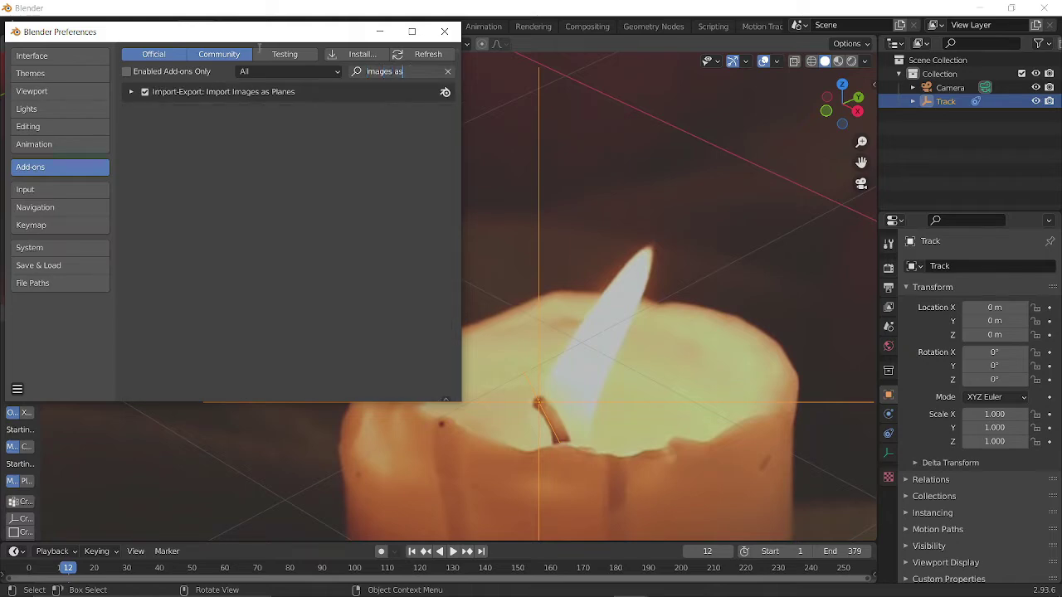
left_click(444, 32)
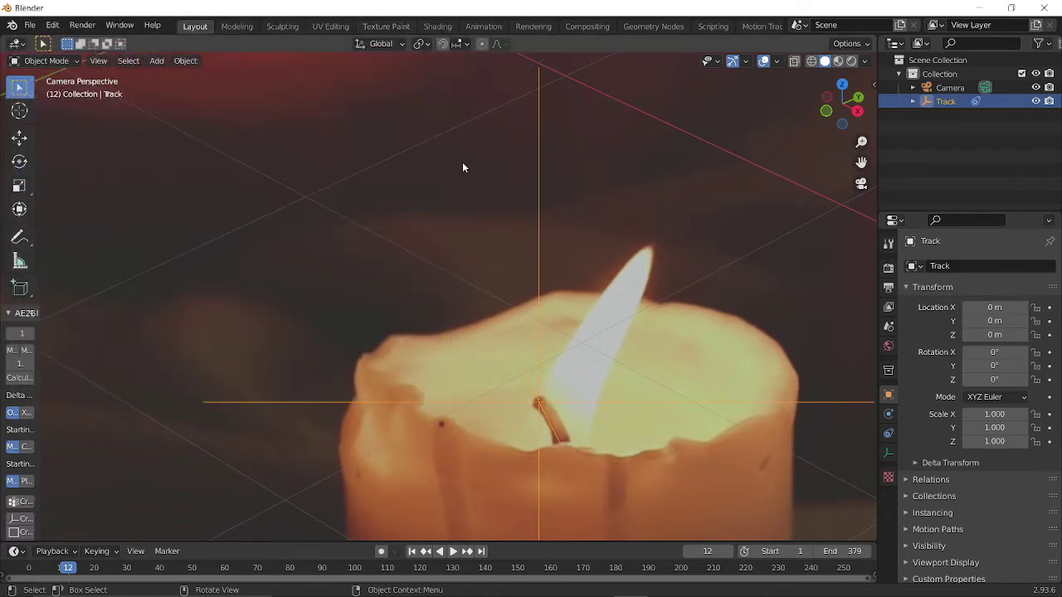
Start an Images as Planes import and search the D:\blender files folder for "faces"
scroll(501, 302, "down", 1)
scroll(501, 302, "down", 4)
key("shift+a")
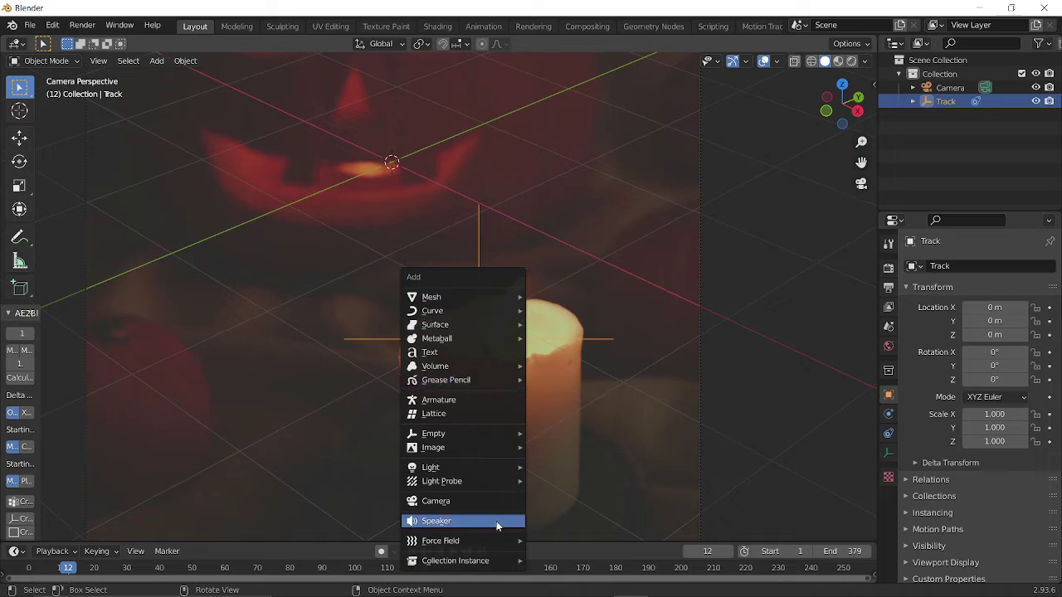
mouse_move(456, 449)
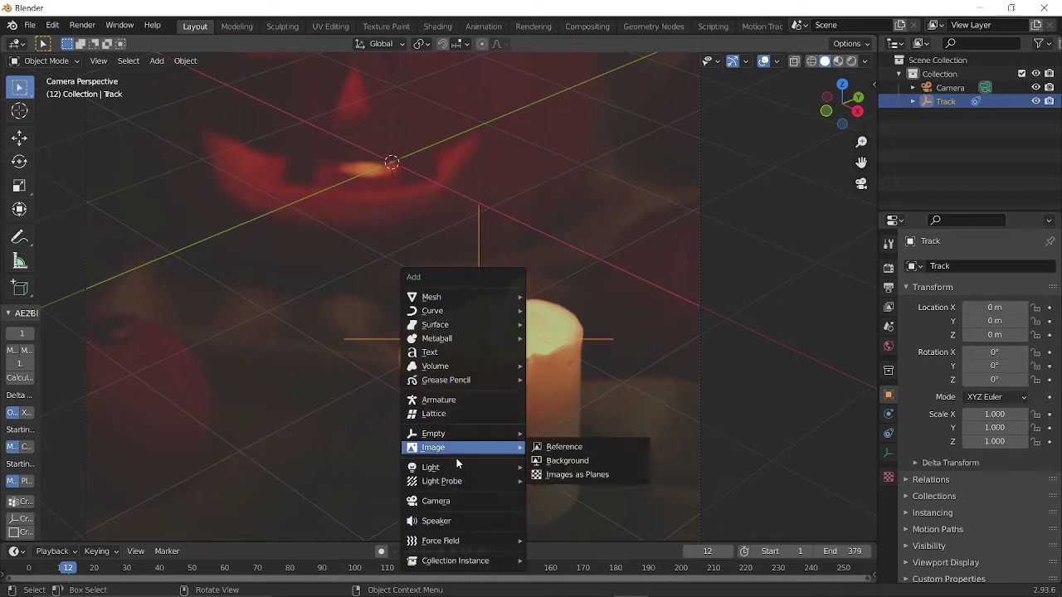
left_click(578, 475)
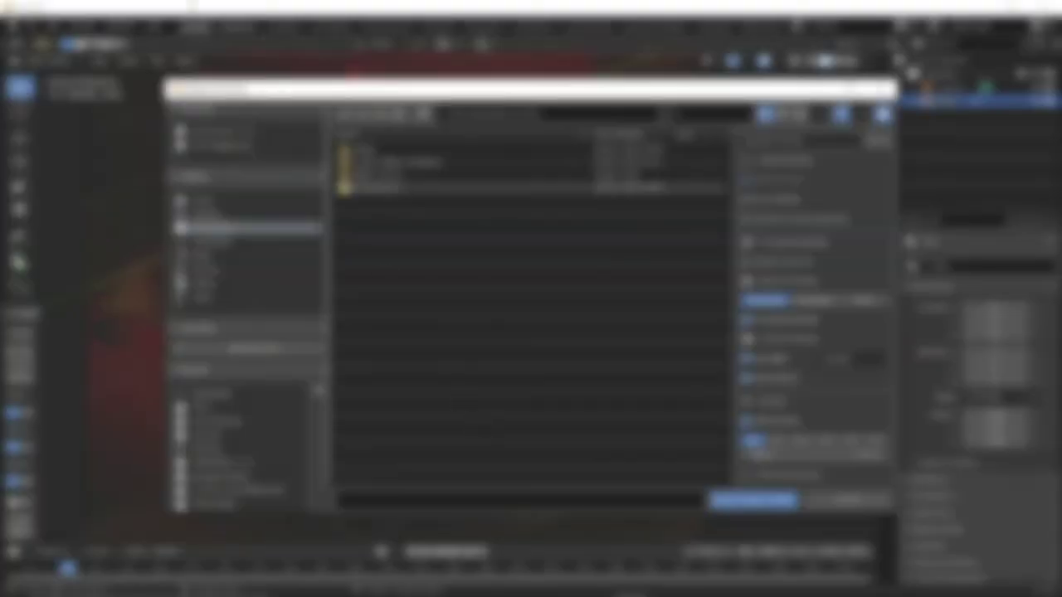
left_click(221, 146)
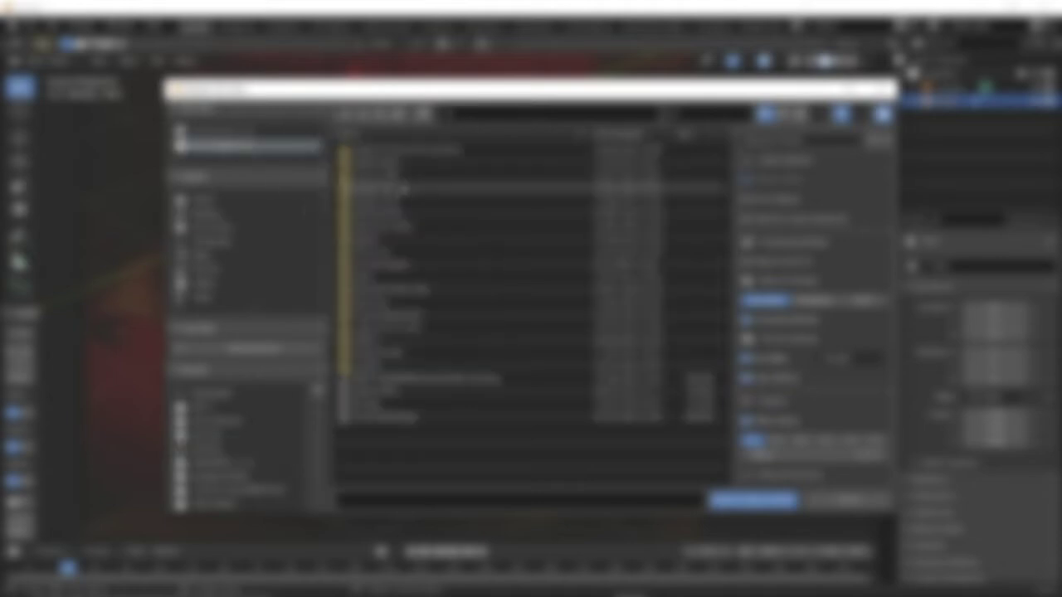
double_click(404, 192)
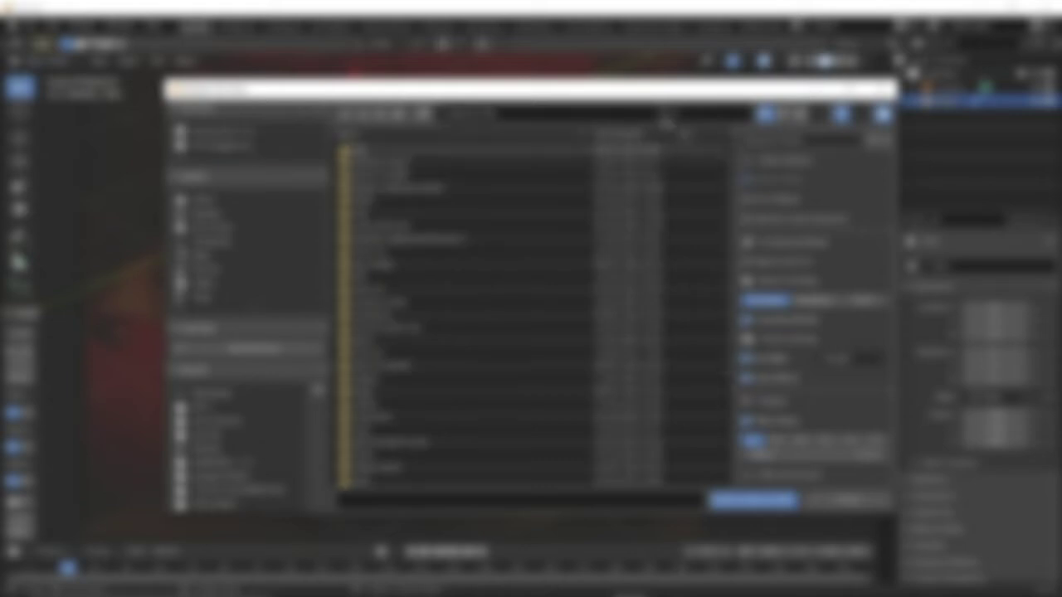
left_click(688, 117)
type("mat")
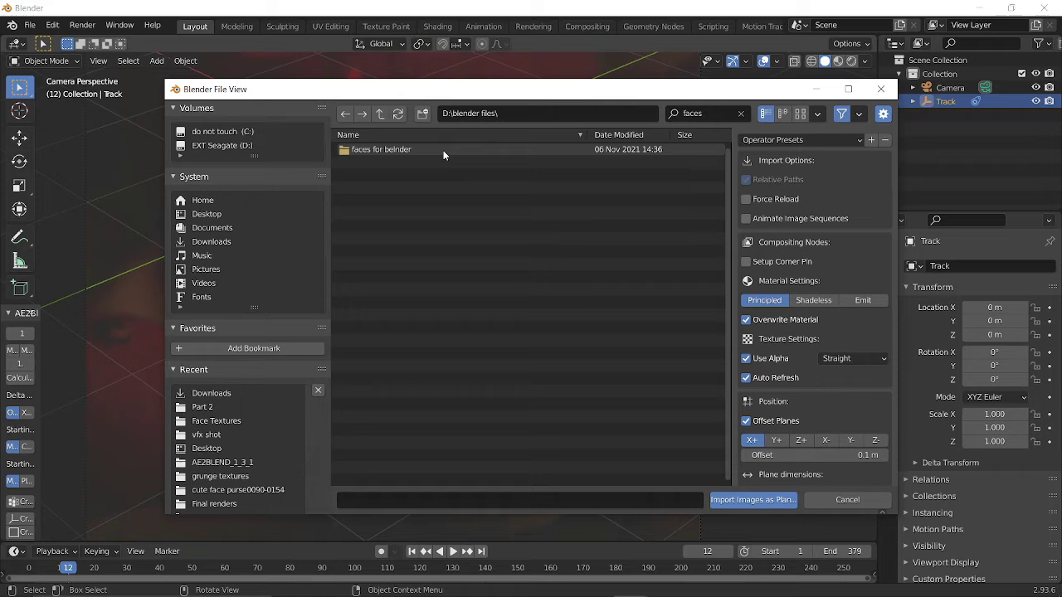
Import Face_1.png as an image plane from the Face Textures folder inside "faces for belnder"
double_click(443, 150)
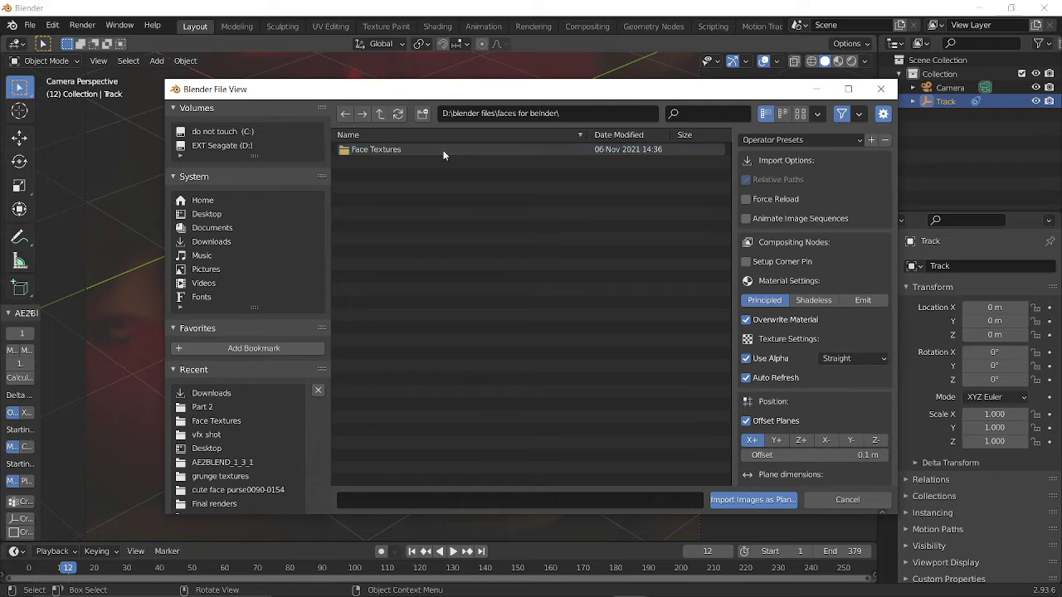
left_click(442, 150)
double_click(442, 149)
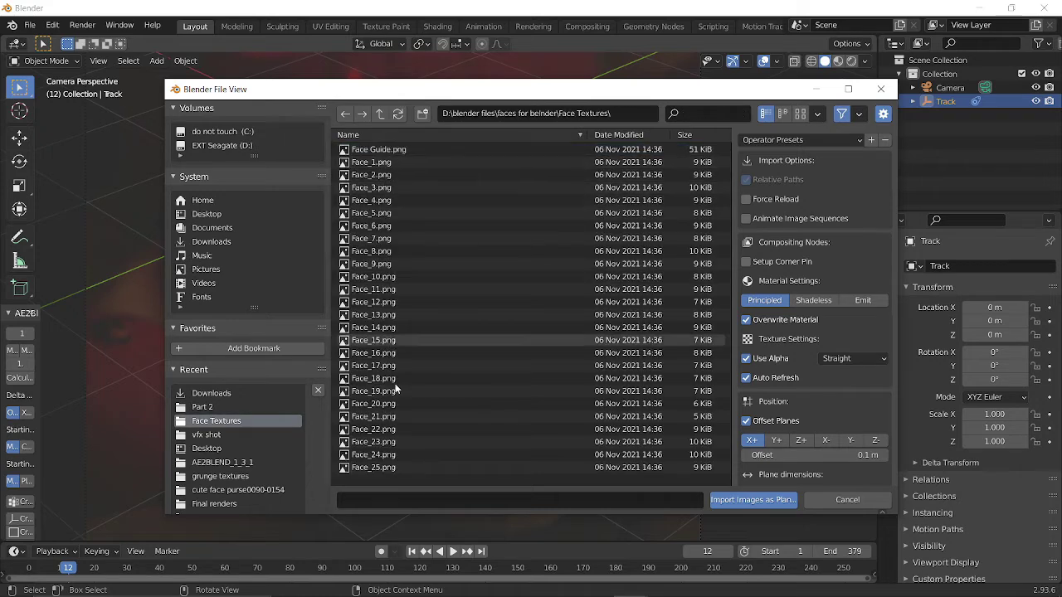
left_click(383, 163)
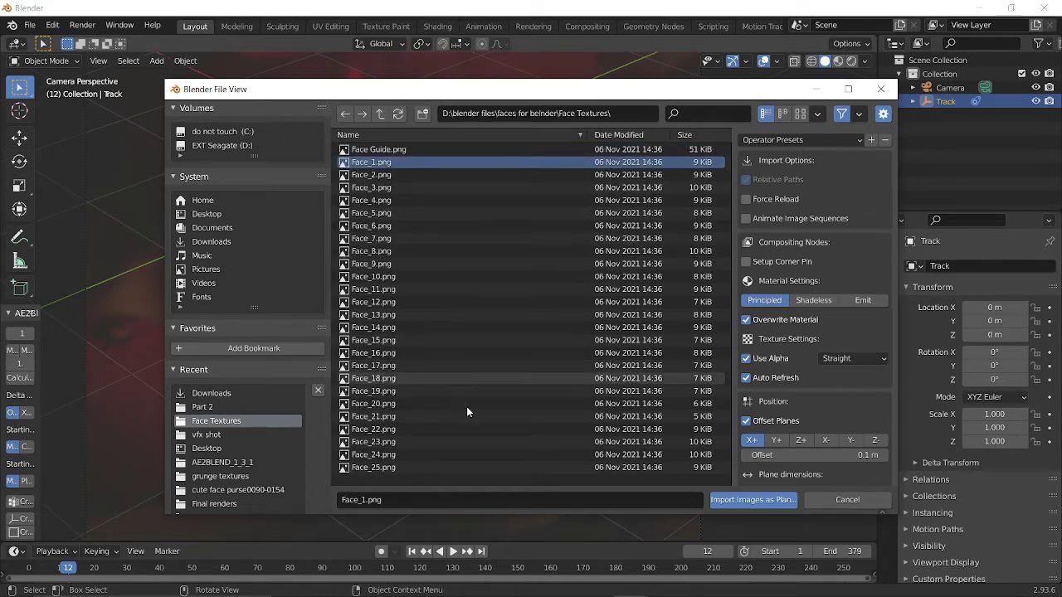
left_click(730, 508)
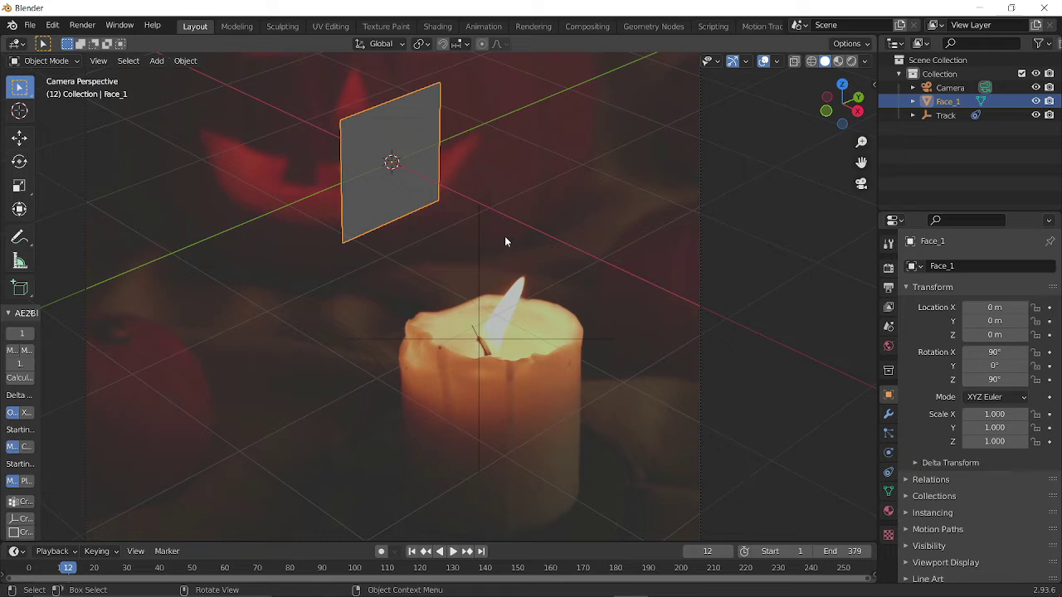
Snap the 3D cursor to the Track empty on the candle wick
scroll(422, 215, "down", 2)
scroll(423, 214, "up", 2)
left_click(479, 334)
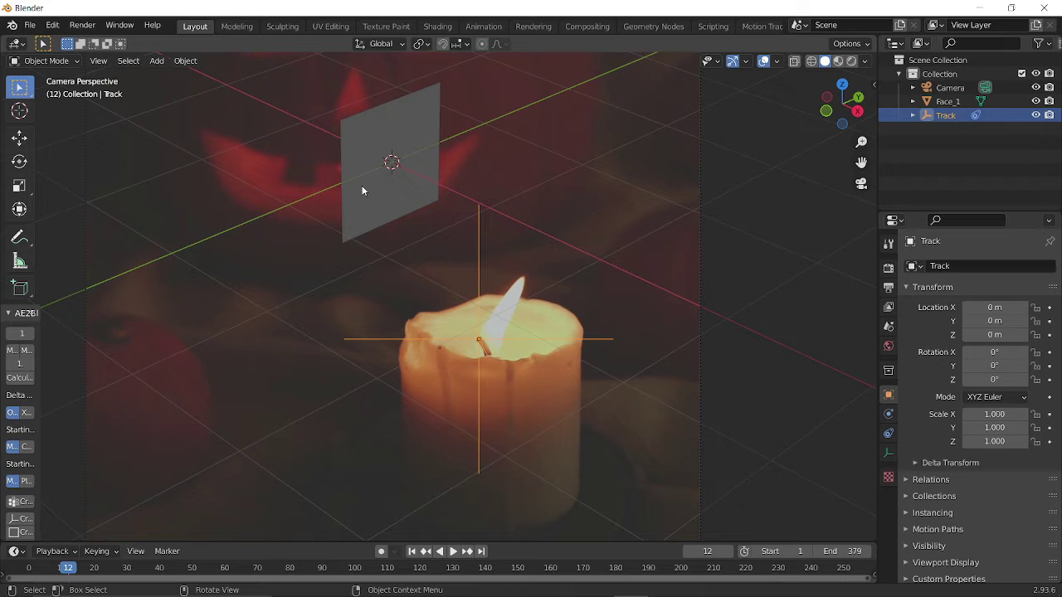
left_click(383, 195)
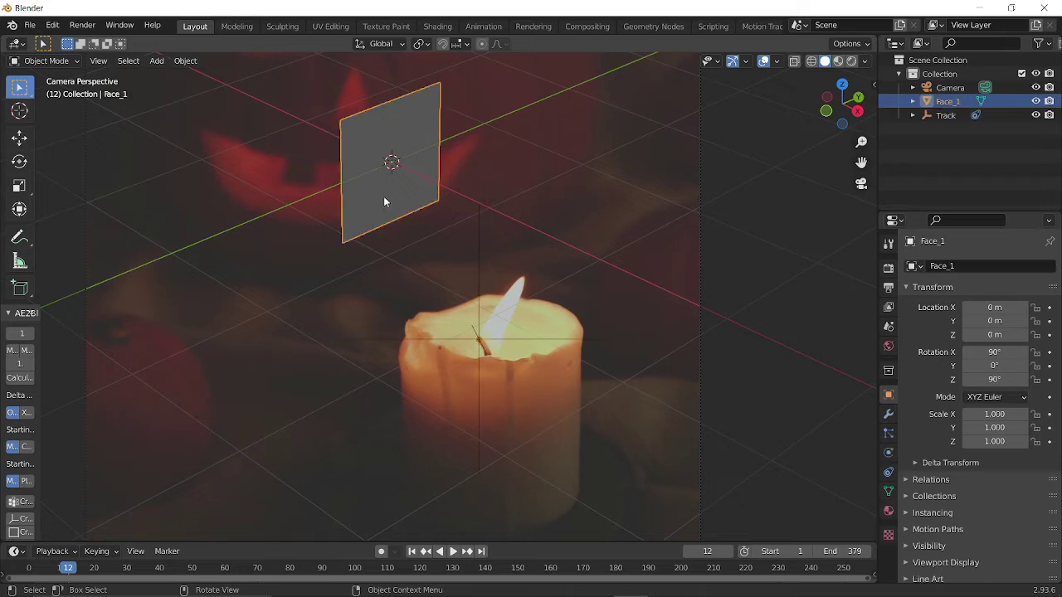
left_click(477, 329)
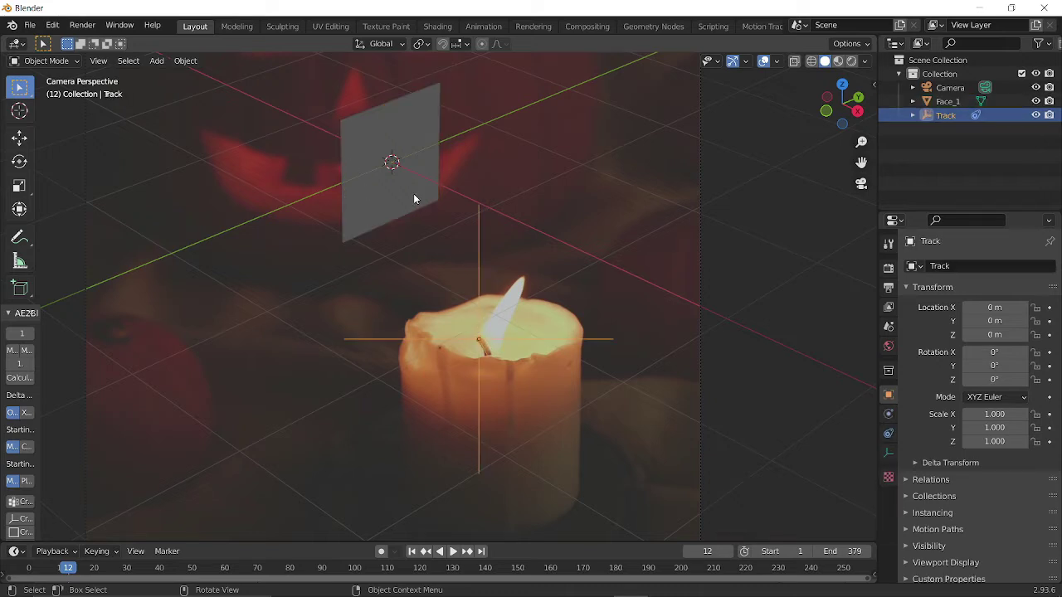
key("shift+s")
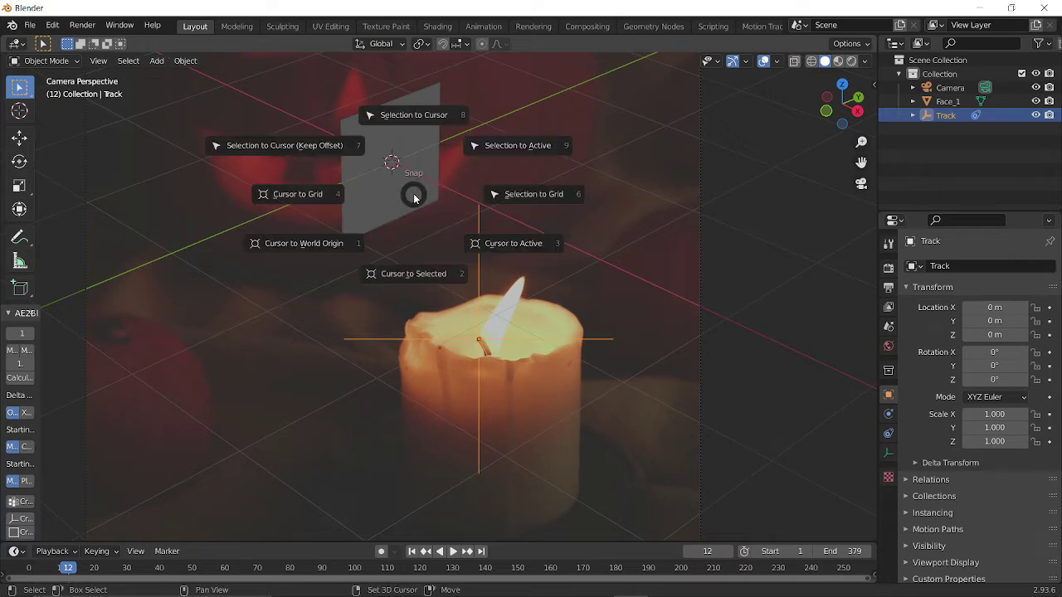
left_click(421, 284)
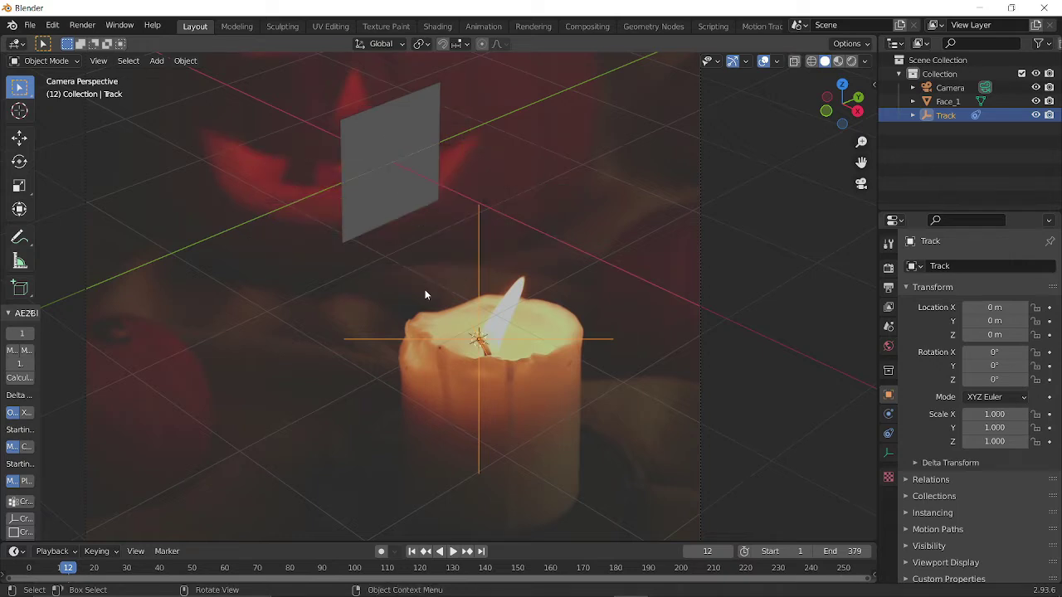
Snap the Face_1 plane to the 3D cursor
left_click(384, 173)
key("shift+s")
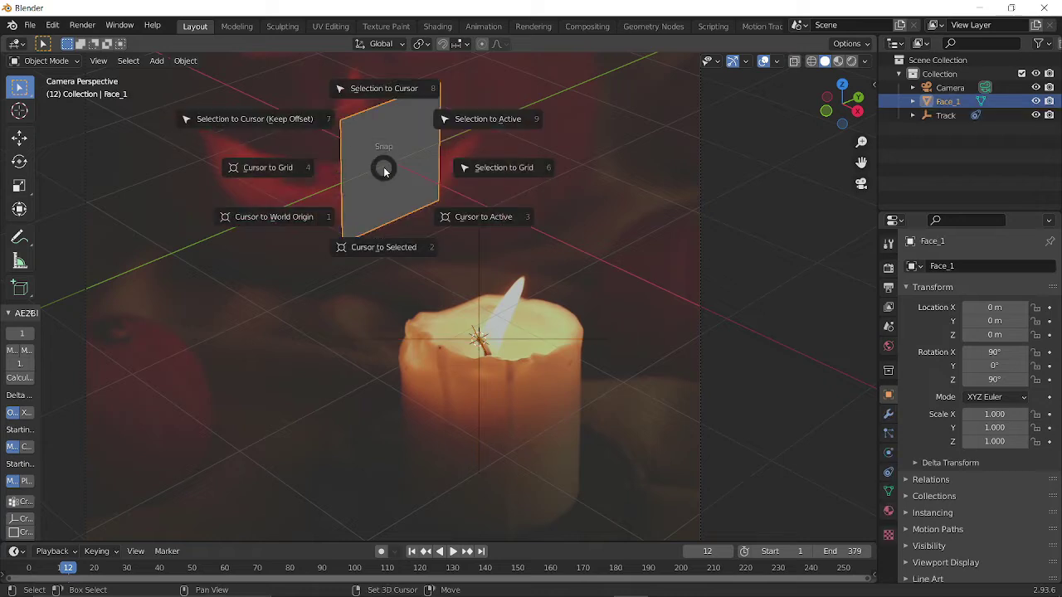
left_click(387, 88)
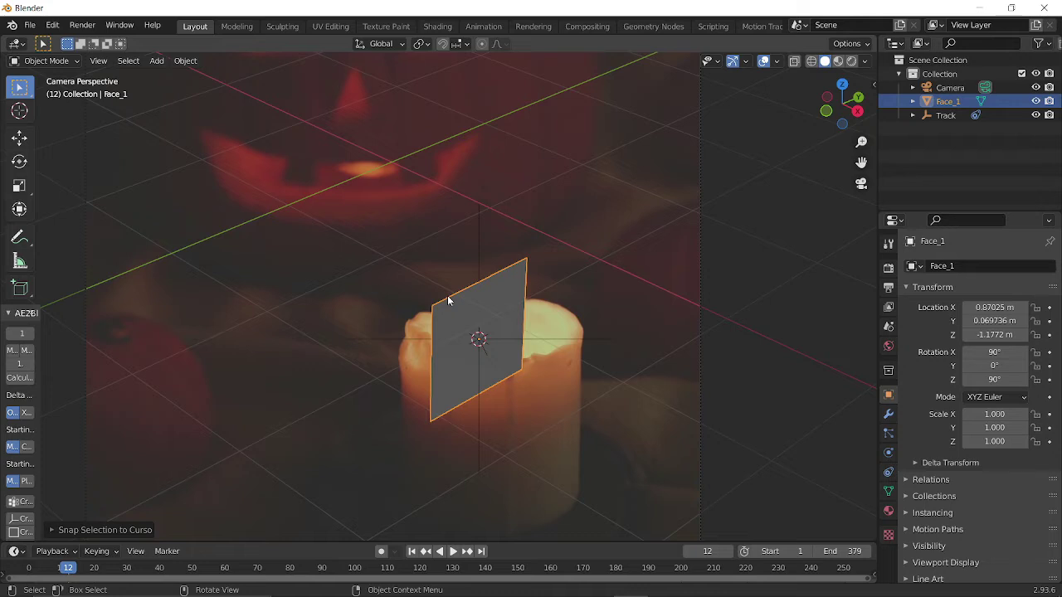
Switch the viewport to Material Preview and rotate the face plane about global Z to about 46.1° so it faces the camera
left_click(838, 61)
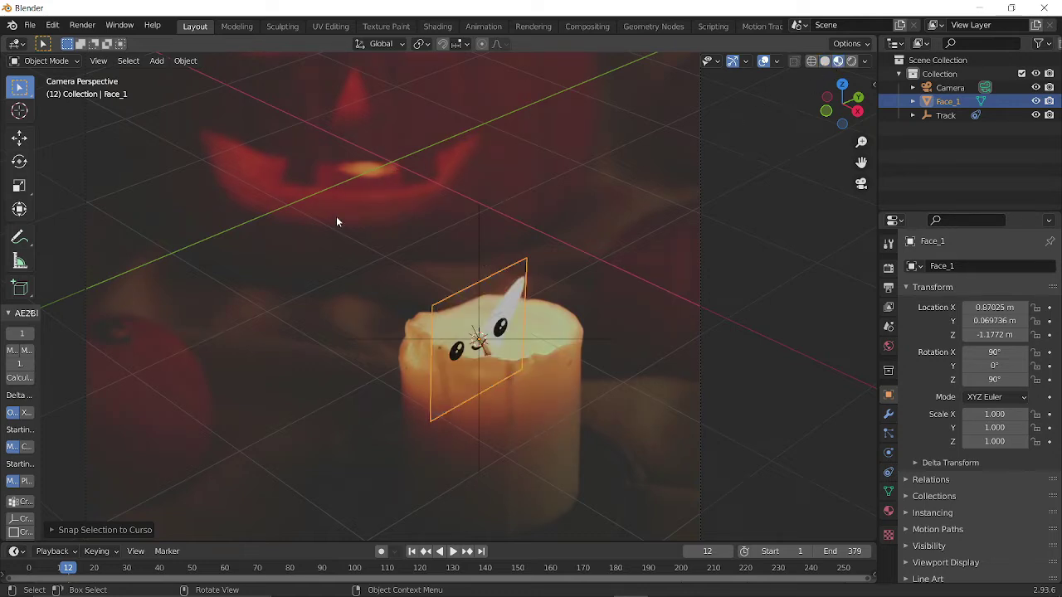
key("r")
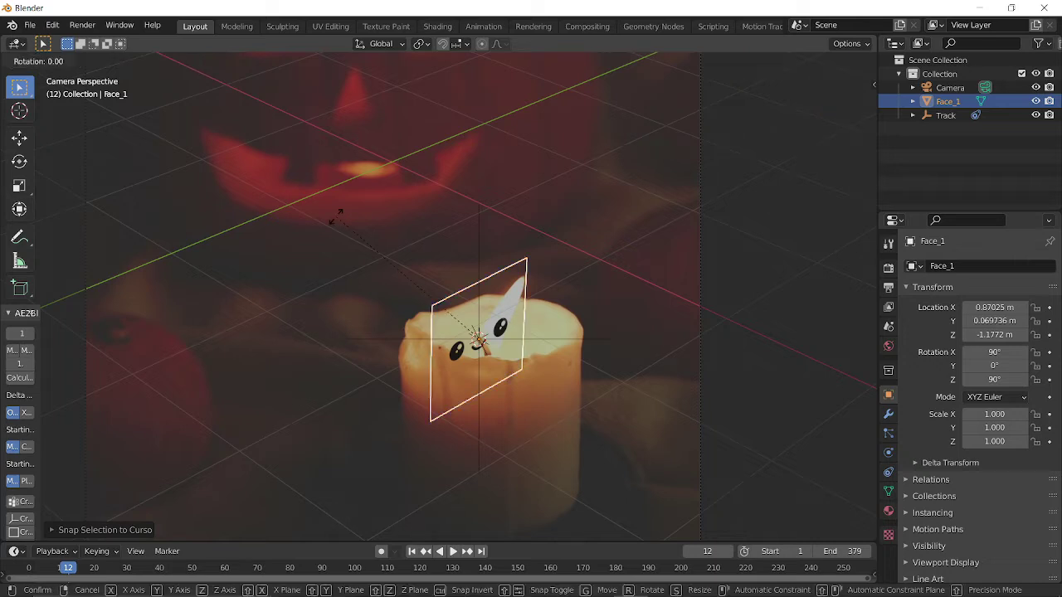
key("z")
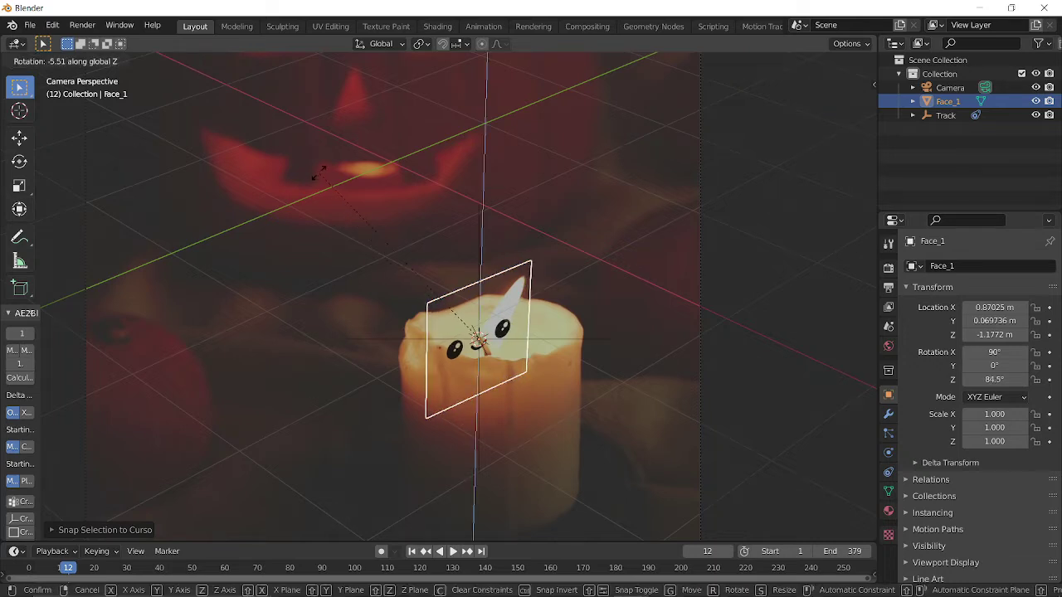
left_click(437, 400)
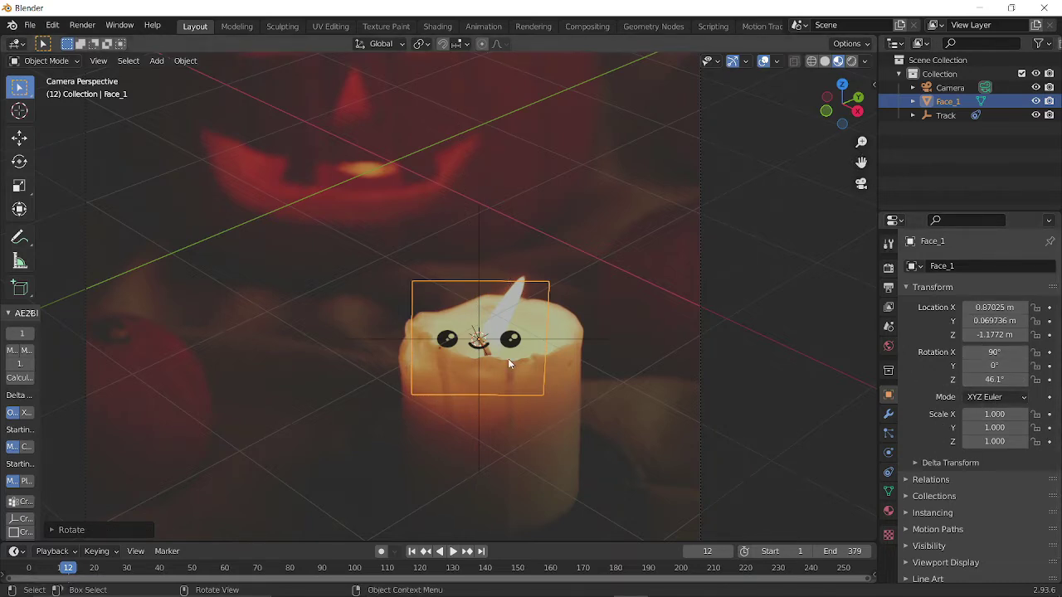
Move the face plane down onto the front of the candle and scale it up to about 1.31
key("g")
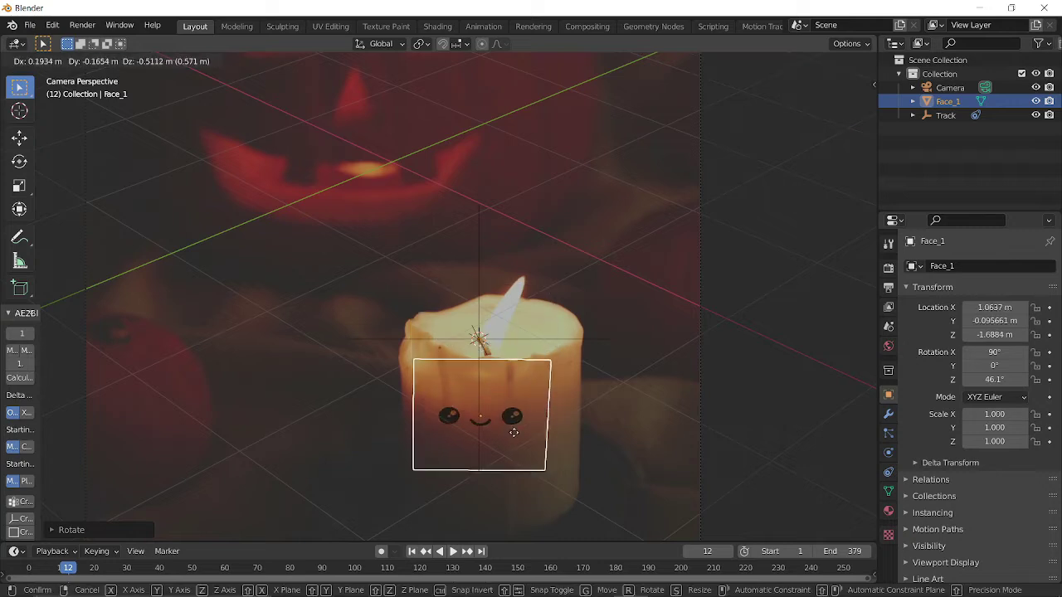
left_click(527, 433)
key("s")
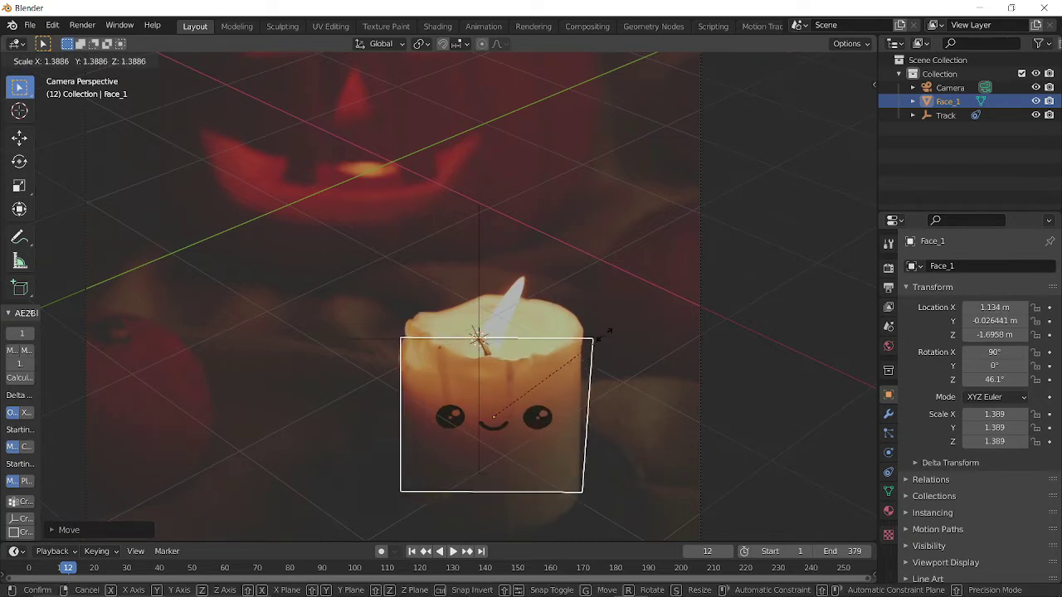
left_click(407, 458)
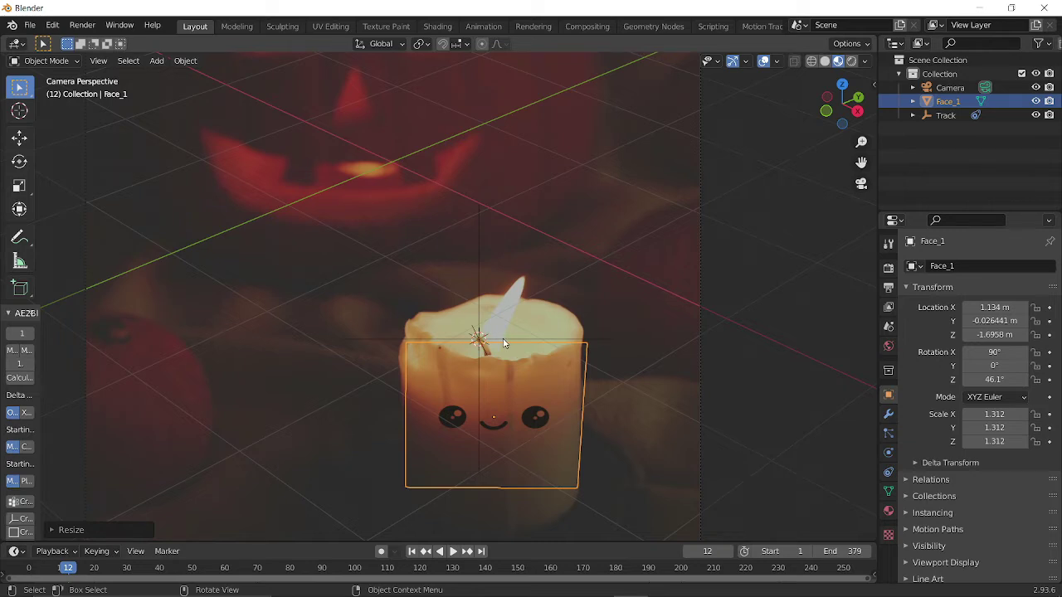
Play the clip to check whether the face follows the candle, and return to frame 1
key("space")
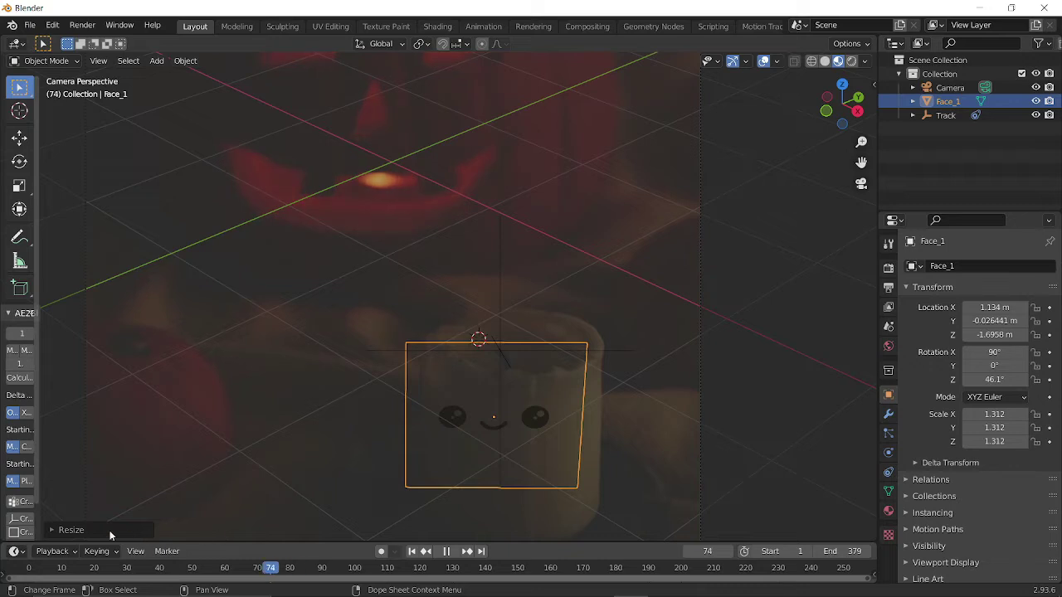
left_click(45, 567)
left_click_drag(46, 567, 31, 576)
key("space")
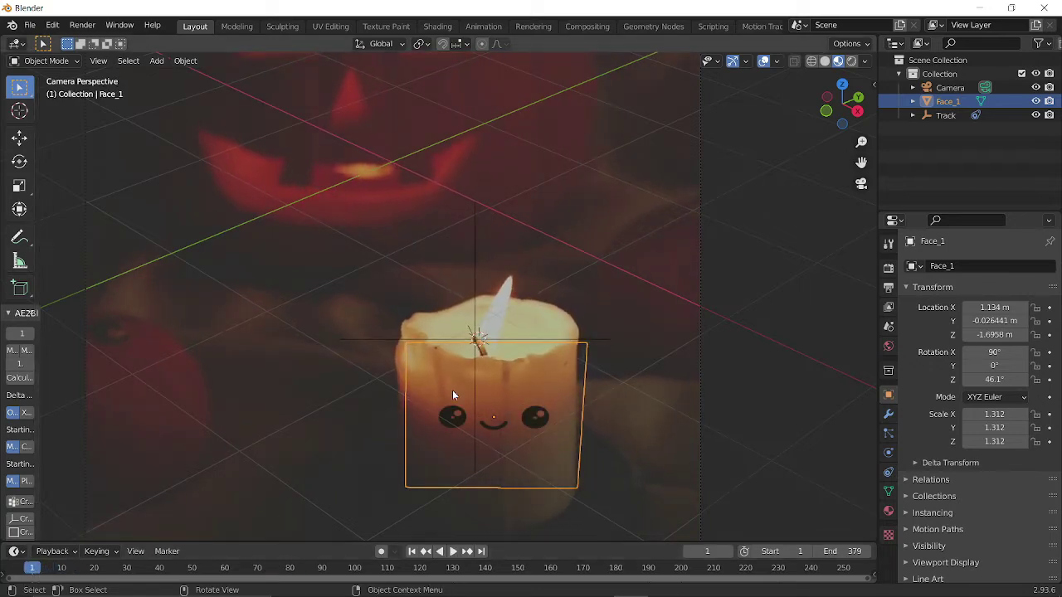
Nudge the face plane to centre it on the candle and parent it to the Track empty with Keep Transform
key("g")
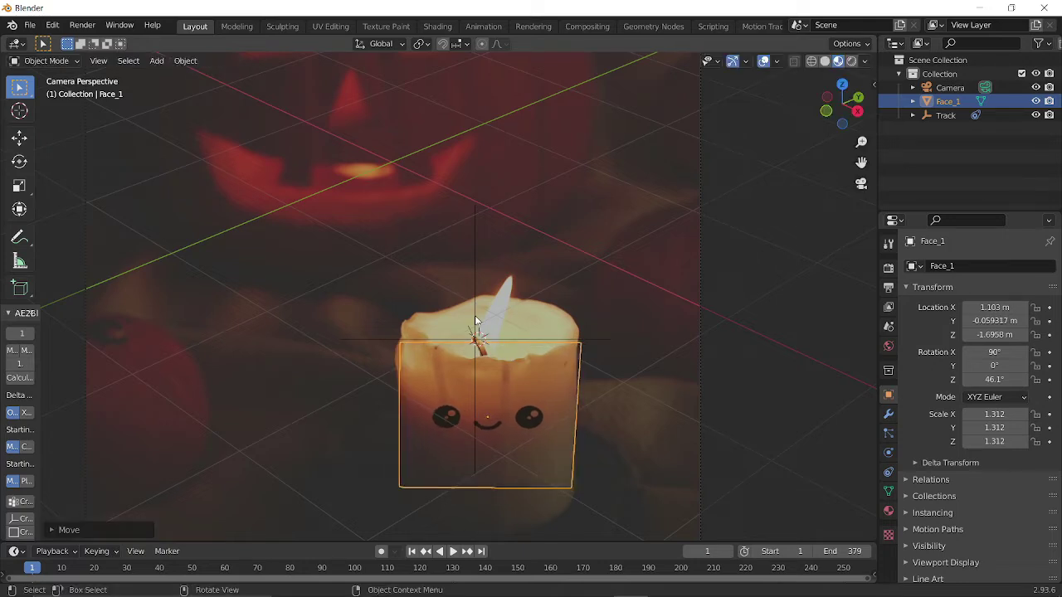
left_click(473, 272, "shift")
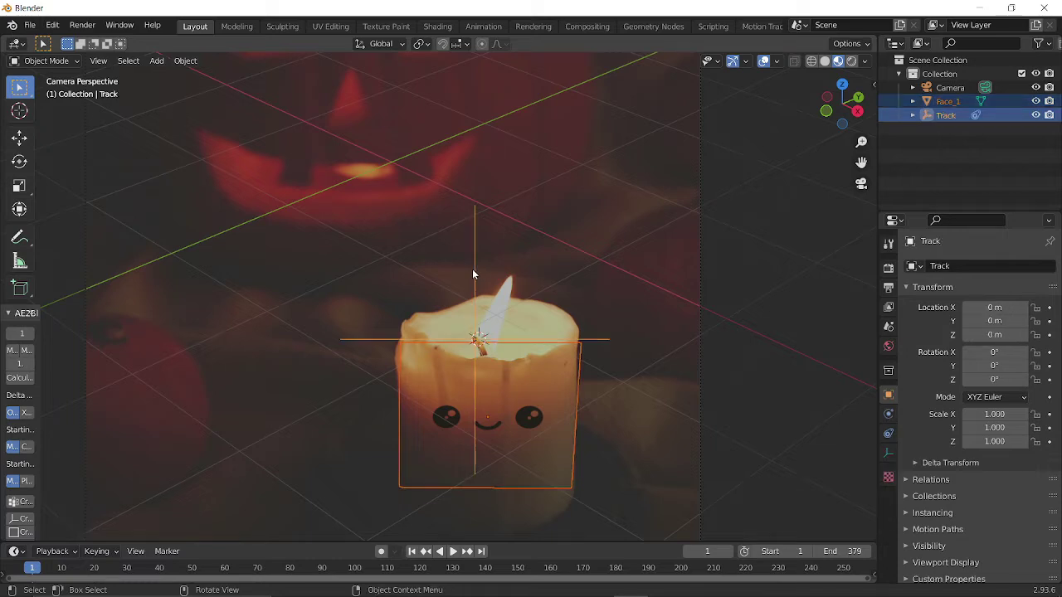
key("ctrl+p")
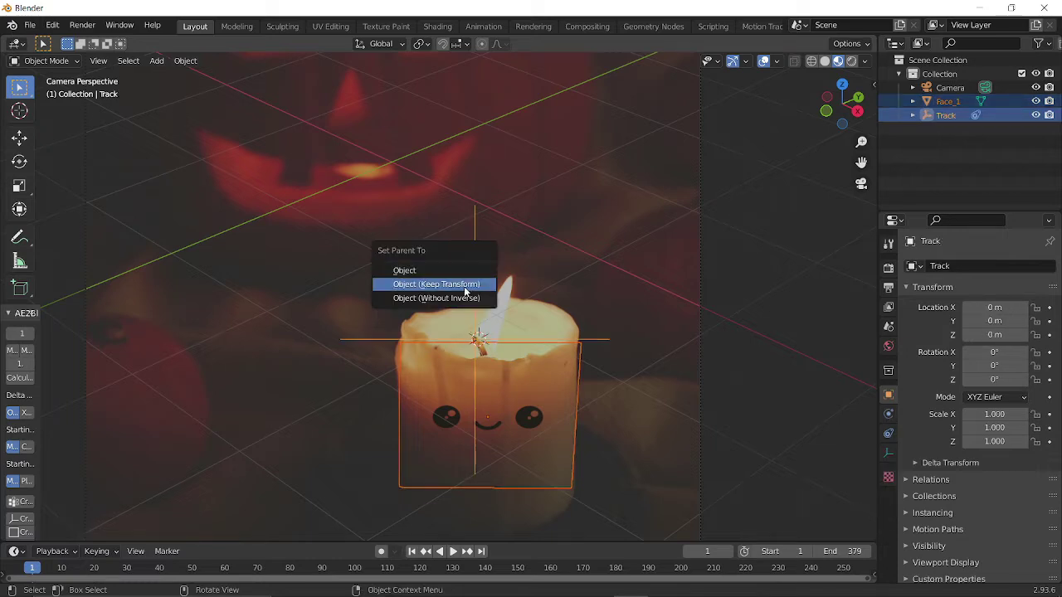
left_click(465, 291)
Deselect everything, play the clip to check the parented face's motion, and rewind to frame 0
left_click(138, 438)
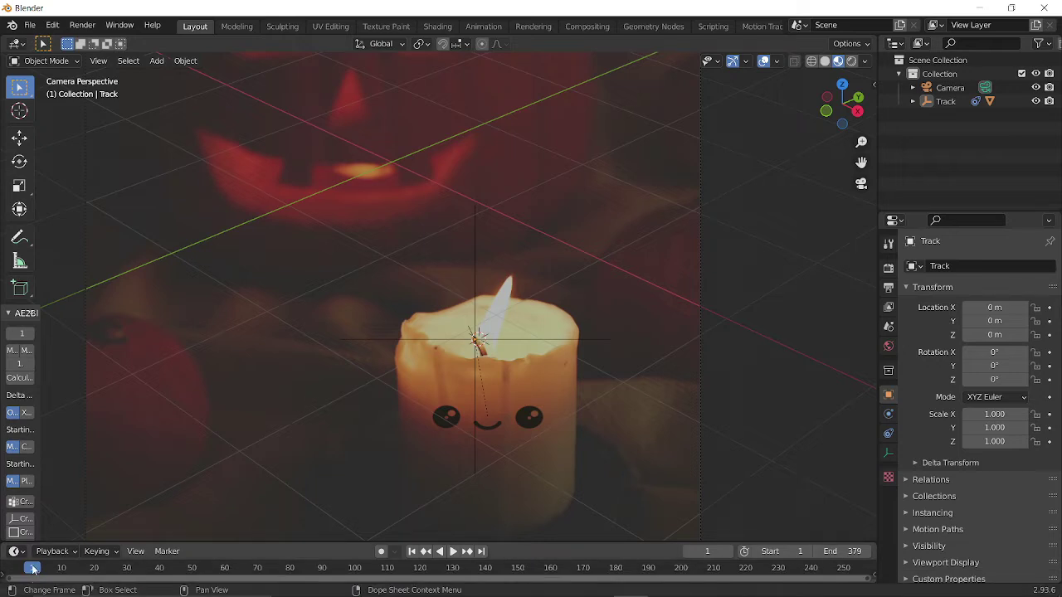
mouse_move(32, 569)
left_mouse_down()
mouse_move(186, 491)
mouse_move(34, 554)
left_mouse_up()
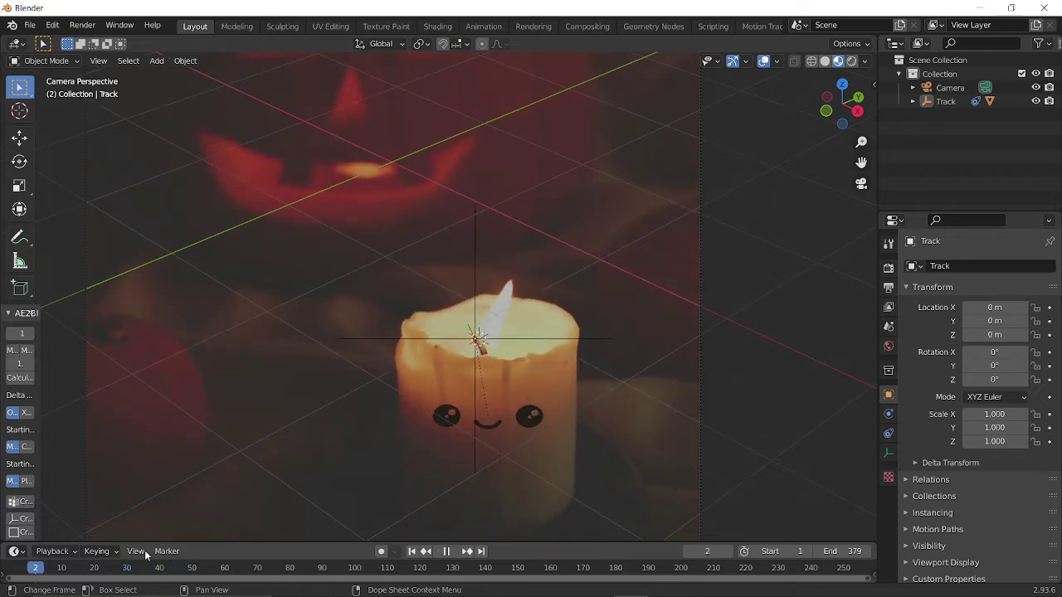
left_click_drag(8, 516, 6, 519)
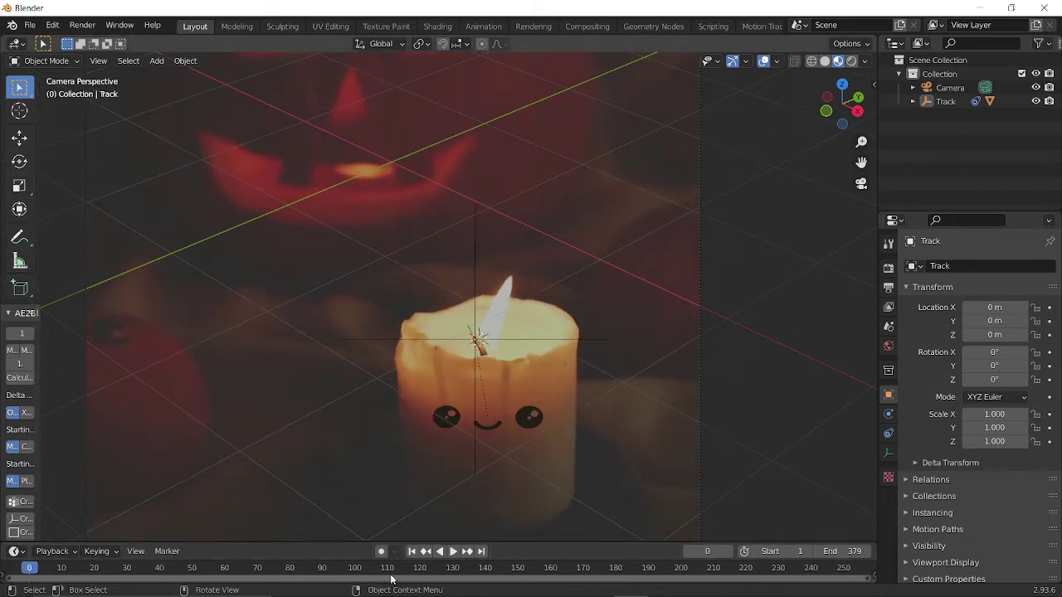
Select the face plane, switch to the Shading workspace and delete the Principled BSDF node from its material
left_click(455, 403)
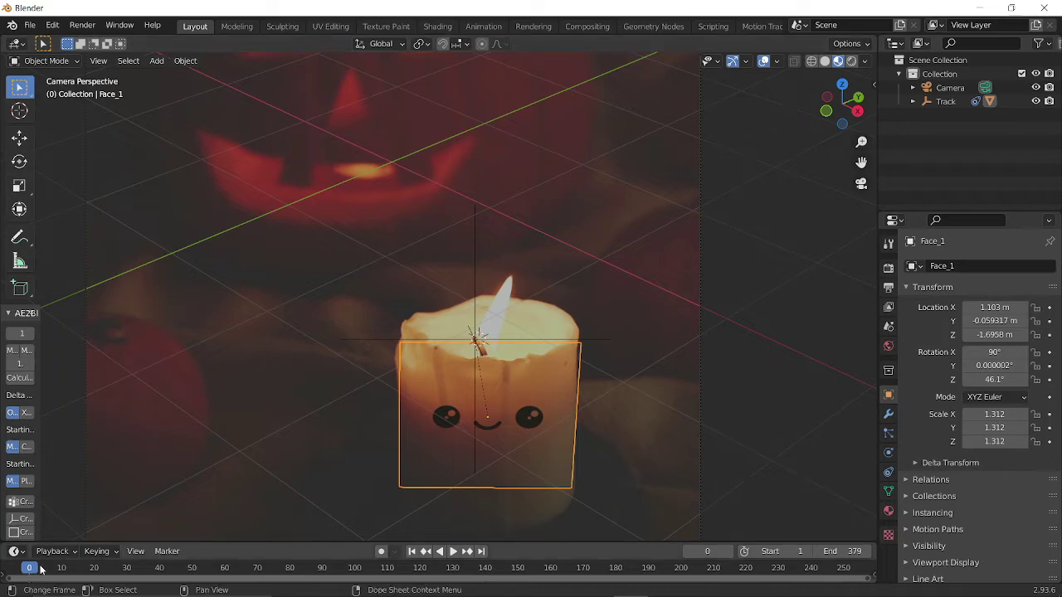
left_click(437, 25)
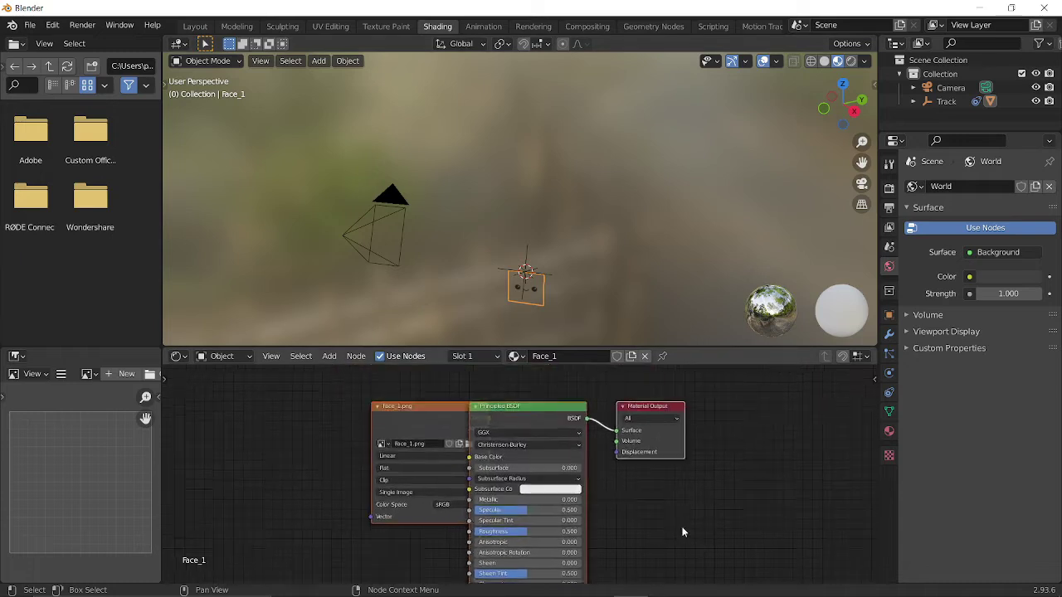
left_click(549, 421)
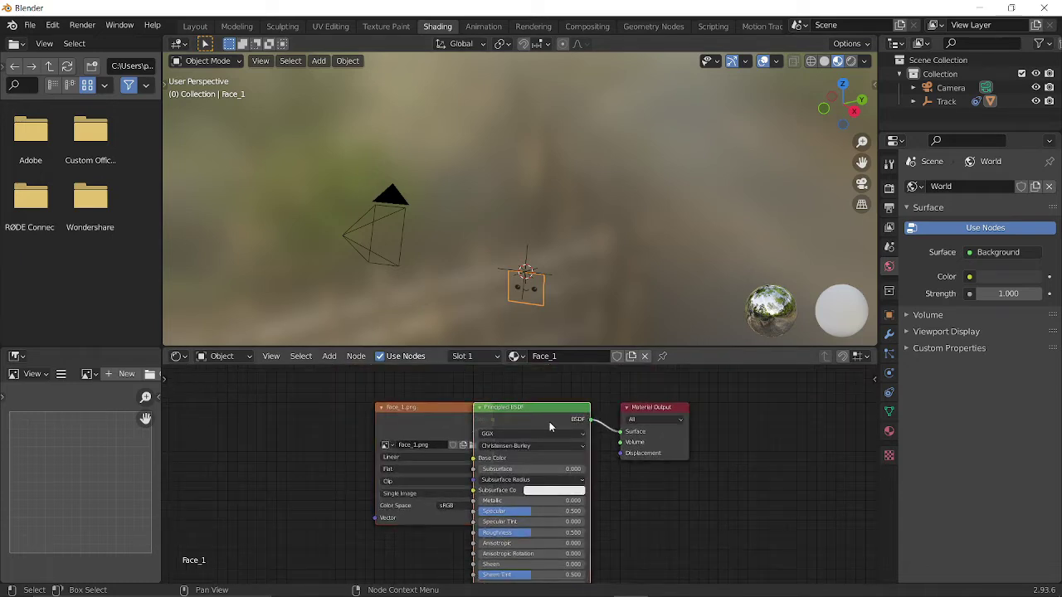
key("Delete")
key("Home")
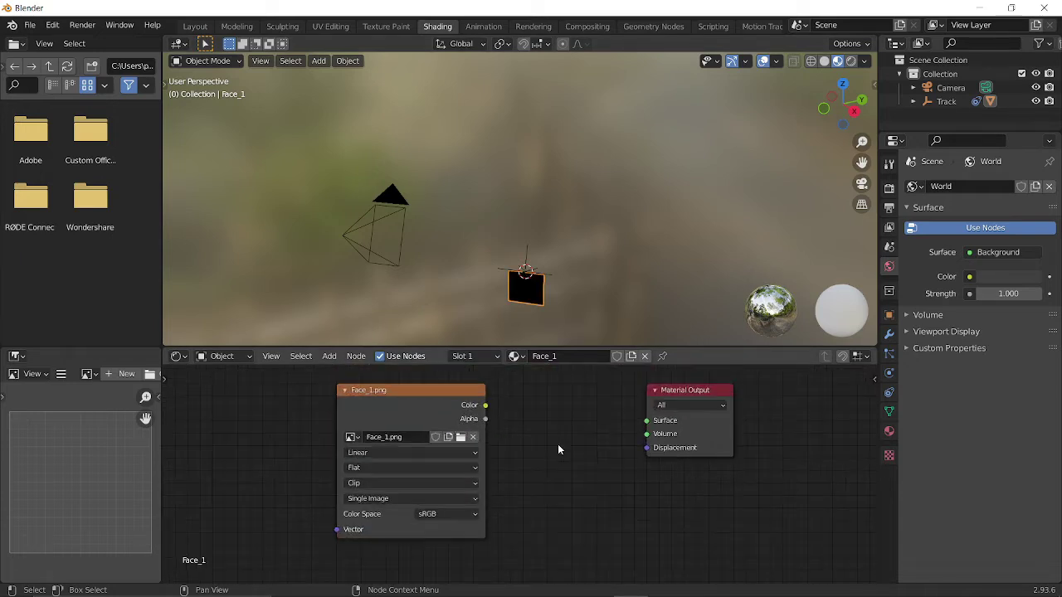
Add an Emission node, feed it the Face_1.png colour and connect it to the Material Output's Surface
key("shift+a")
left_click(558, 450)
type("emm")
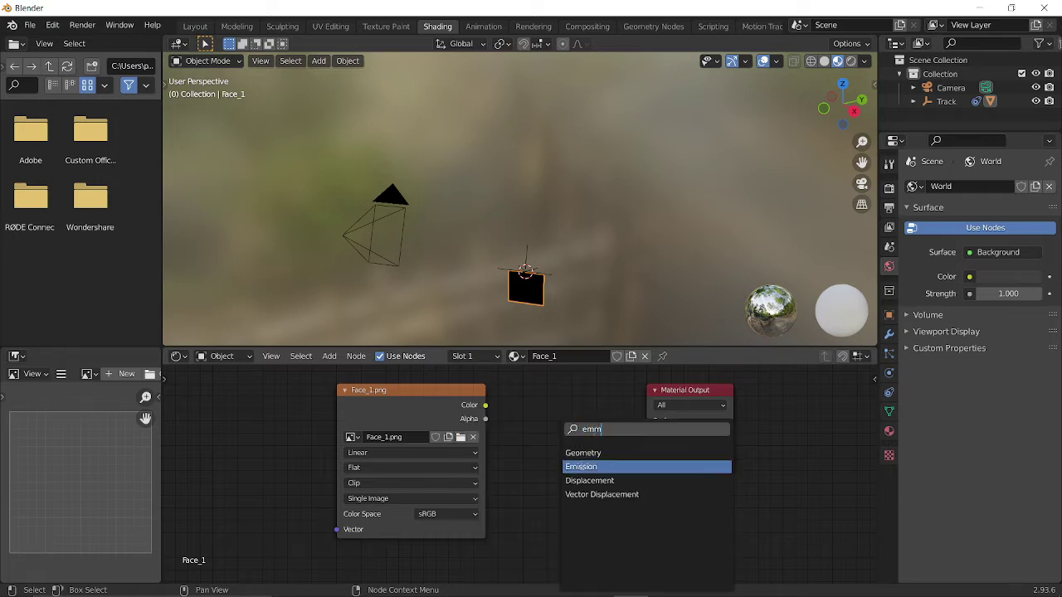
key("Return")
left_click(560, 412)
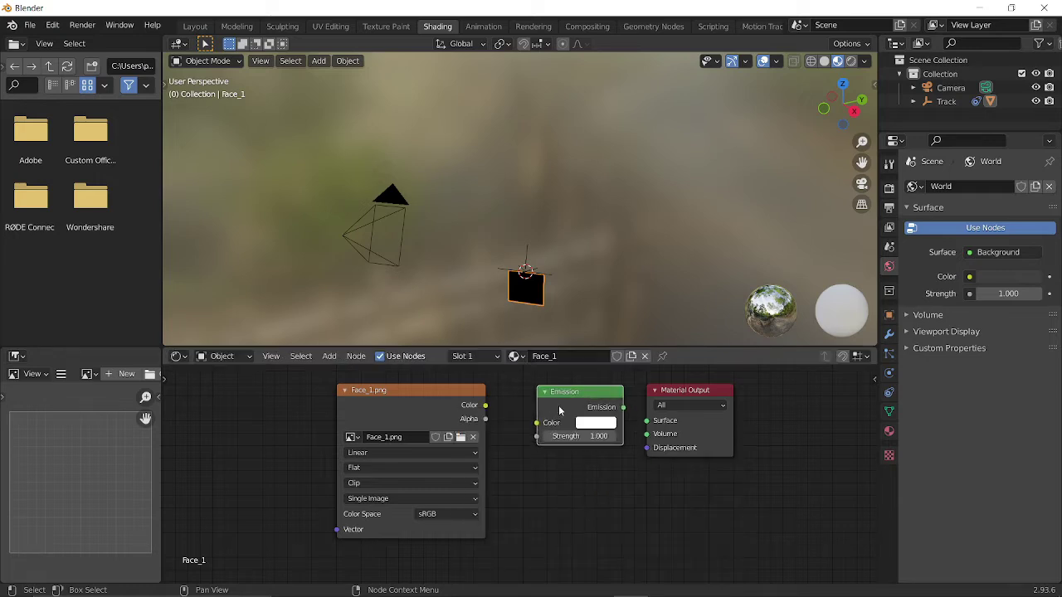
left_click_drag(622, 407, 646, 421)
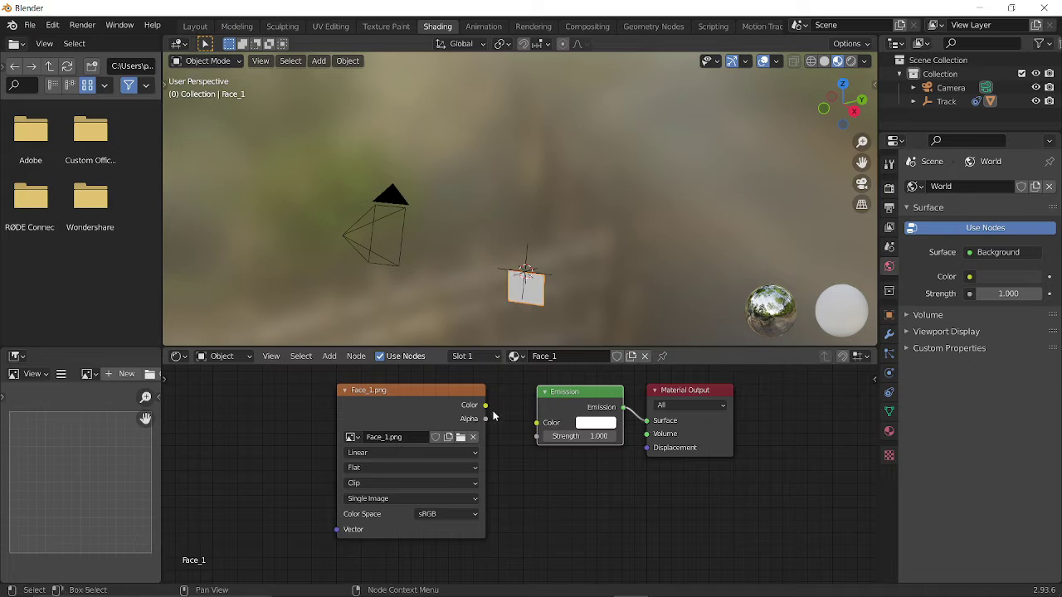
left_click_drag(486, 405, 535, 422)
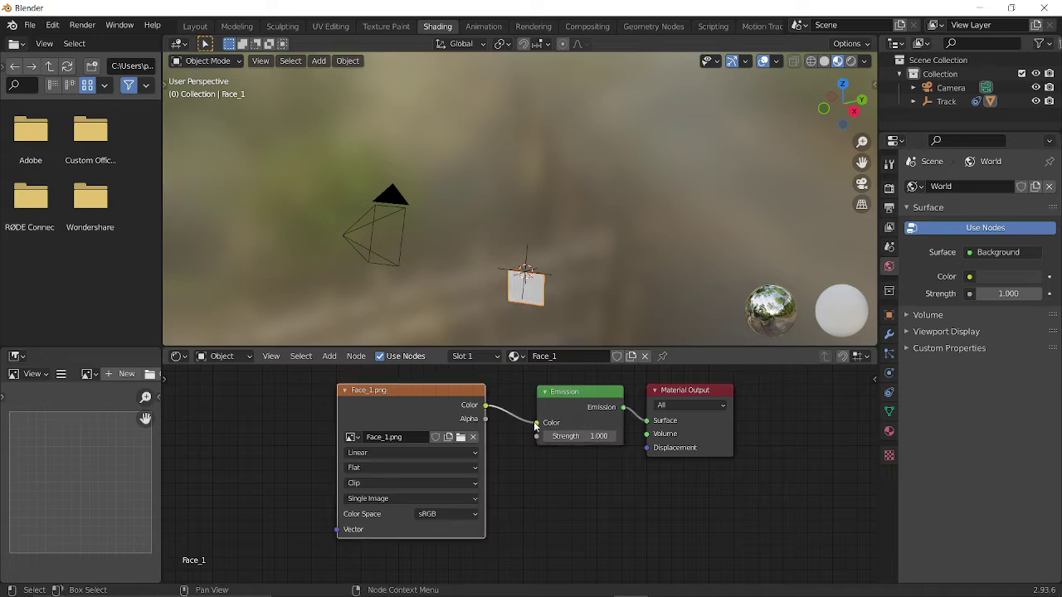
Move the Material Output node away to make room and add a Transparent BSDF node just below the Emission node
scroll(494, 223, "up", 5)
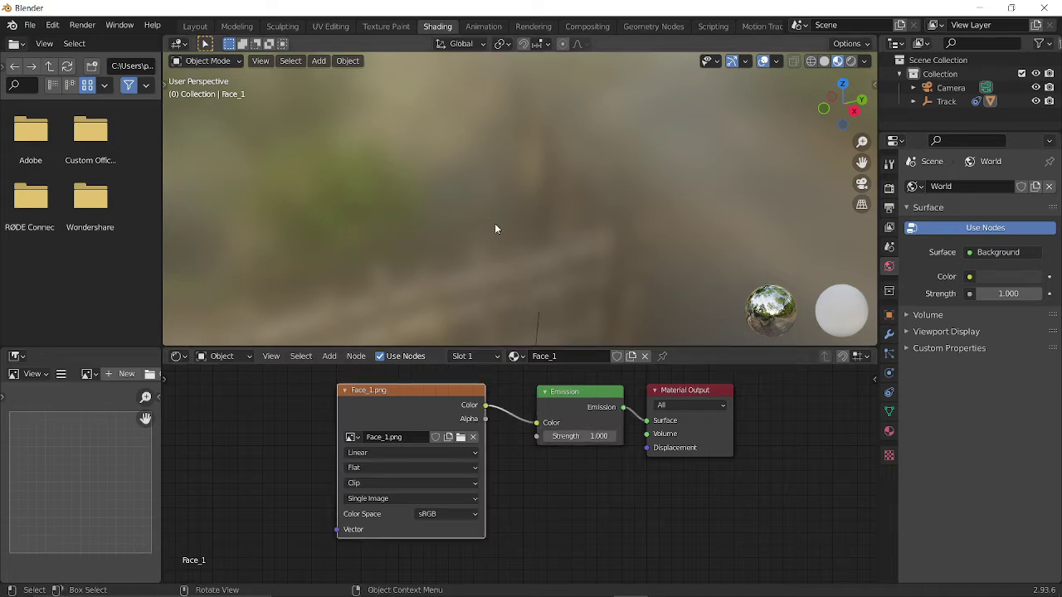
middle_click_drag(494, 223, 523, 40, "shift")
scroll(546, 271, "up", 2)
scroll(546, 270, "up", 2)
middle_click_drag(545, 270, 529, 206)
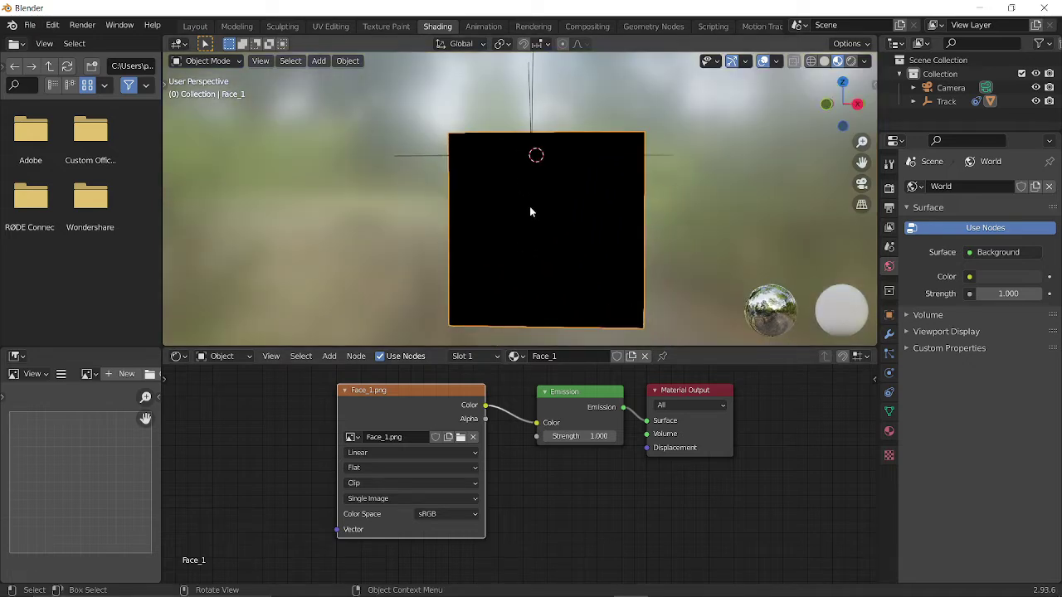
middle_click_drag(478, 155, 487, 226)
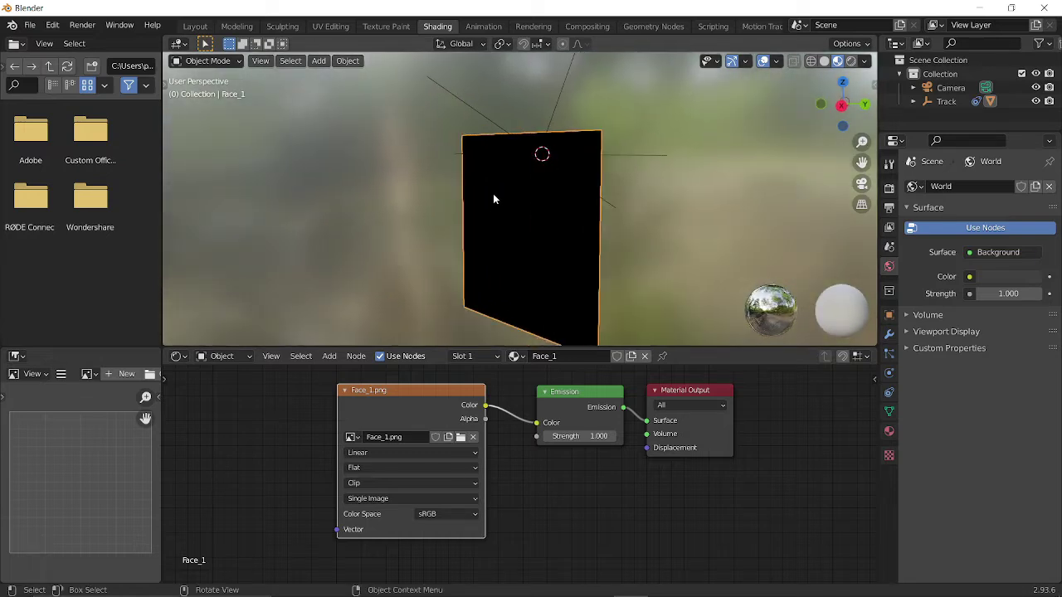
left_click_drag(664, 391, 796, 369)
key("shift+a")
left_click(456, 436)
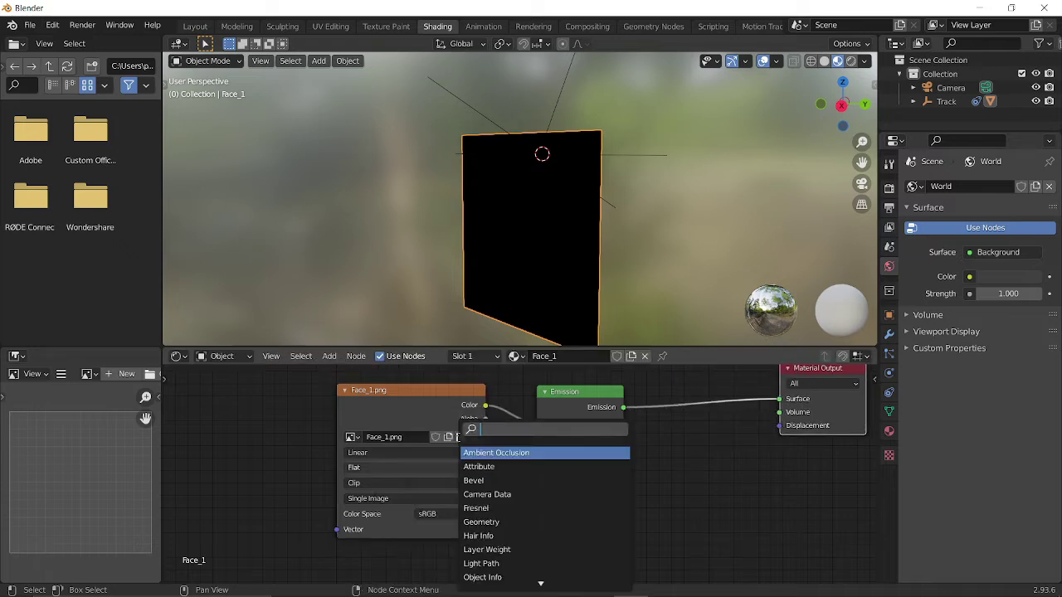
type("transp")
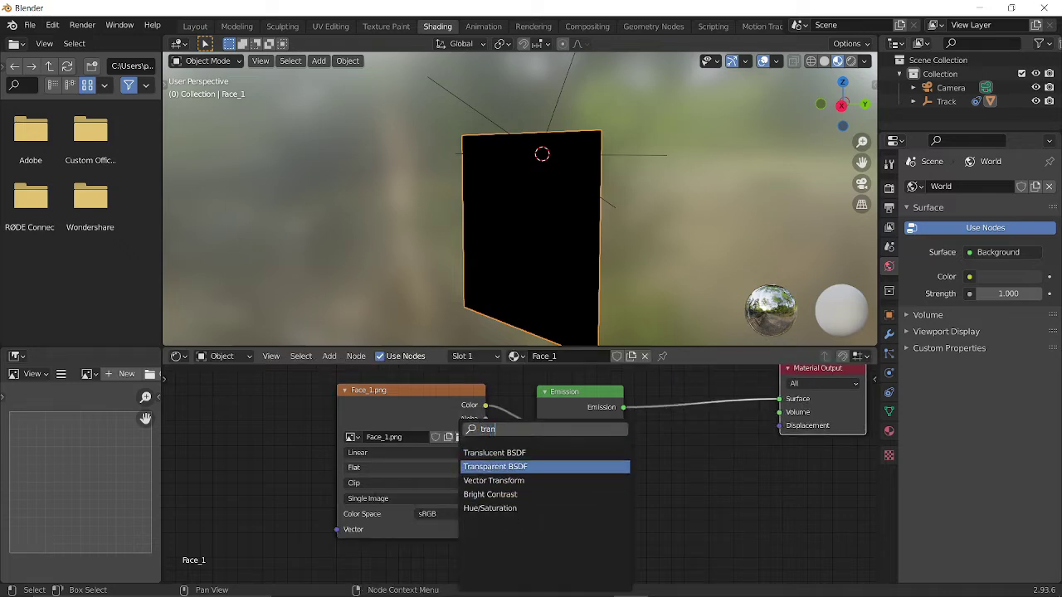
key("Return")
left_click(555, 476)
Insert a Mix Shader between the Emission and Material Output nodes and connect the Transparent BSDF to its first shader input
key("shift+a")
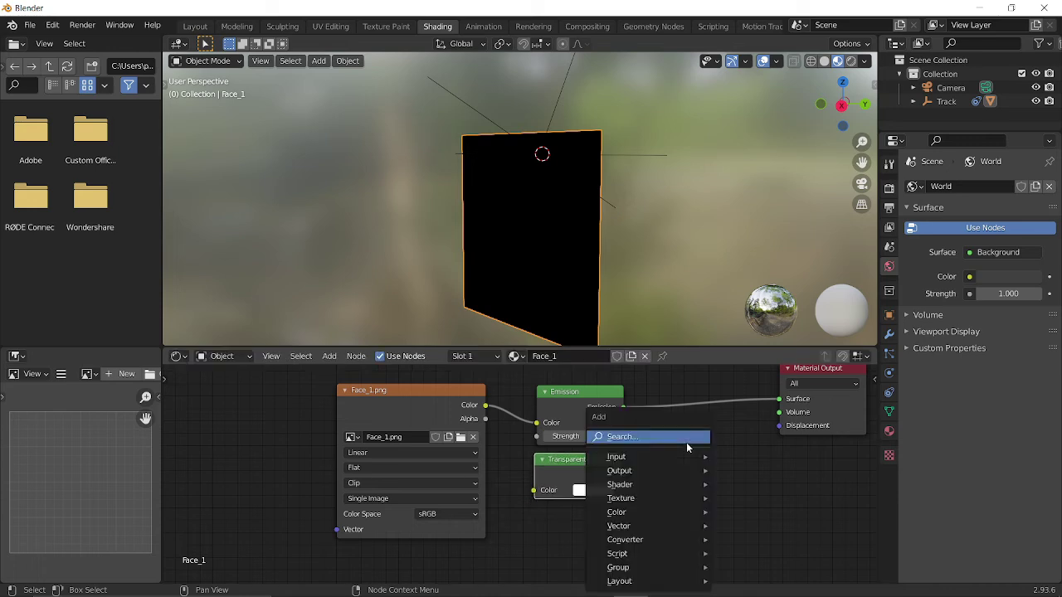
left_click(686, 438)
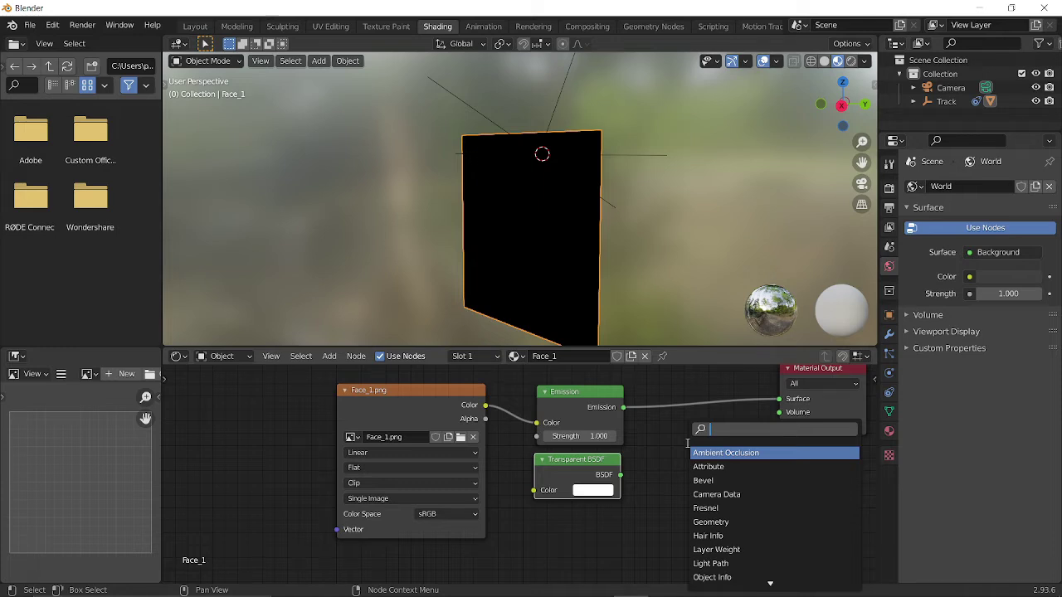
type("mix")
left_click(712, 466)
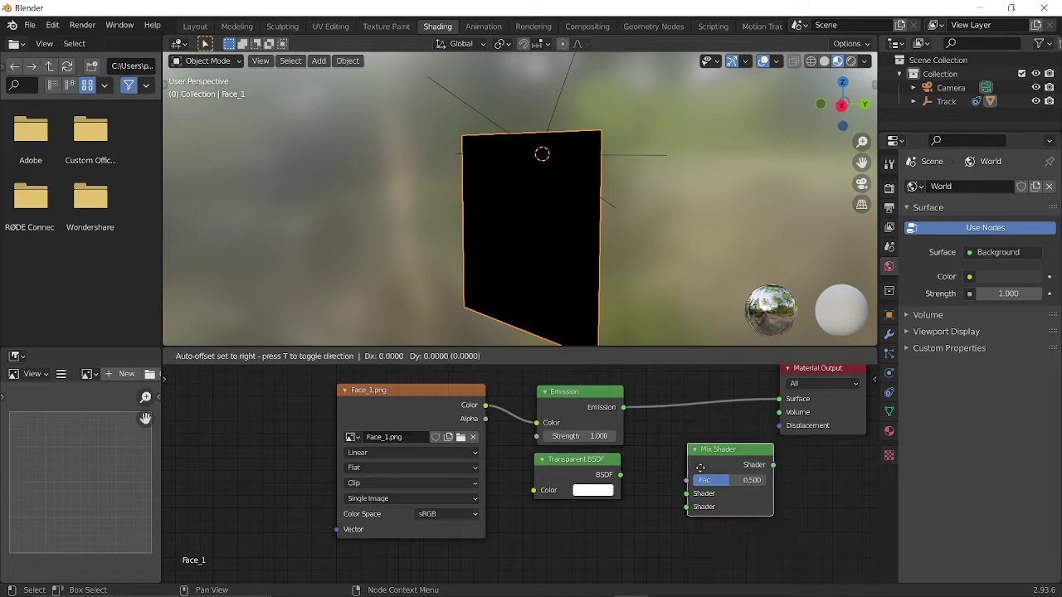
left_click(682, 399)
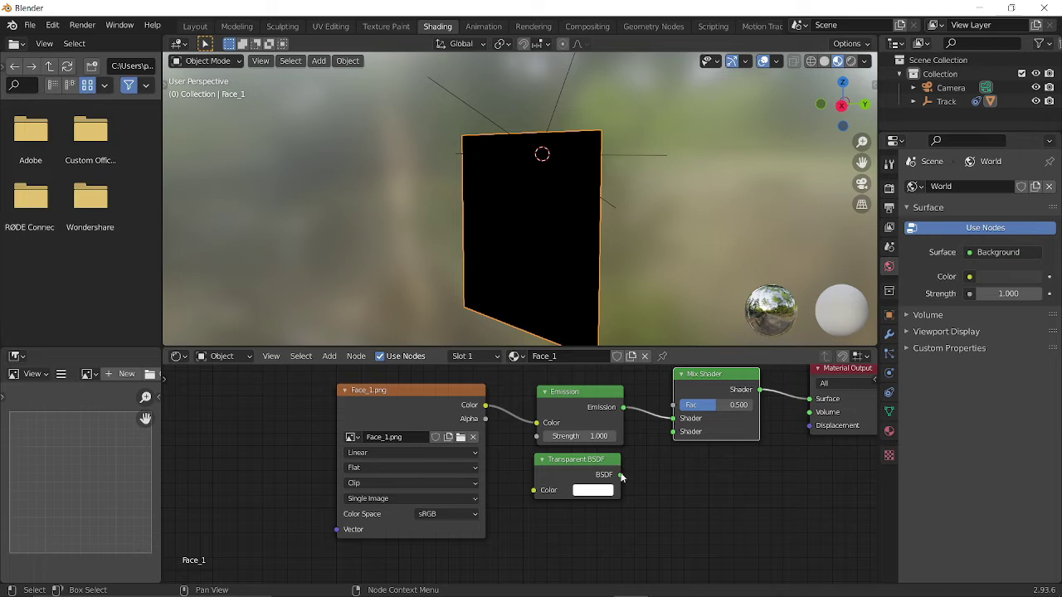
left_click_drag(621, 475, 674, 421)
scroll(639, 476, "down", 1)
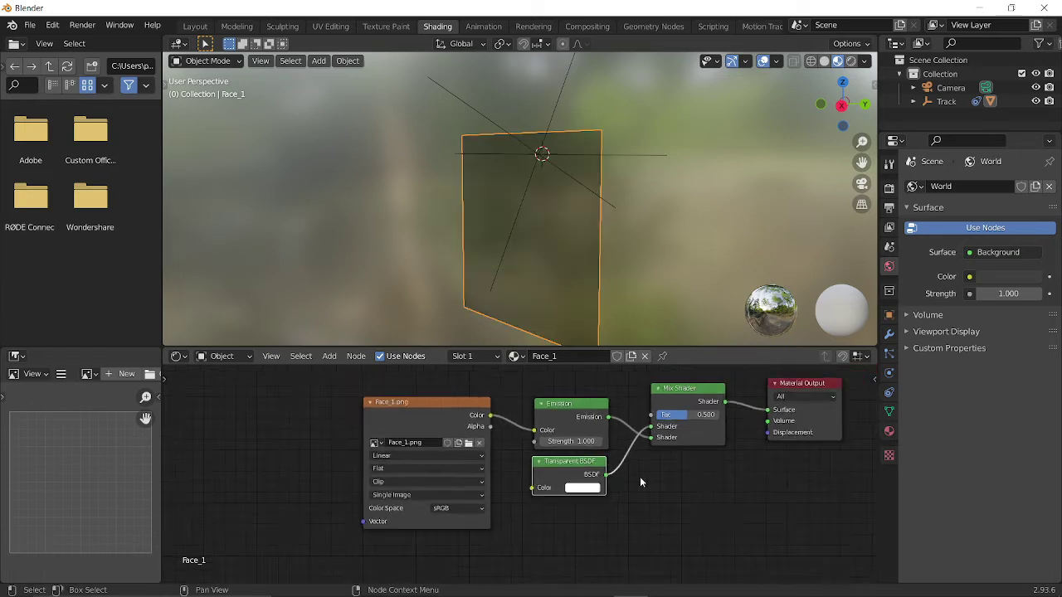
Rearrange the nodes with Emission below the Transparent BSDF and connect the Face_1.png Alpha to the Mix Shader's Fac
left_click_drag(395, 397, 549, 516)
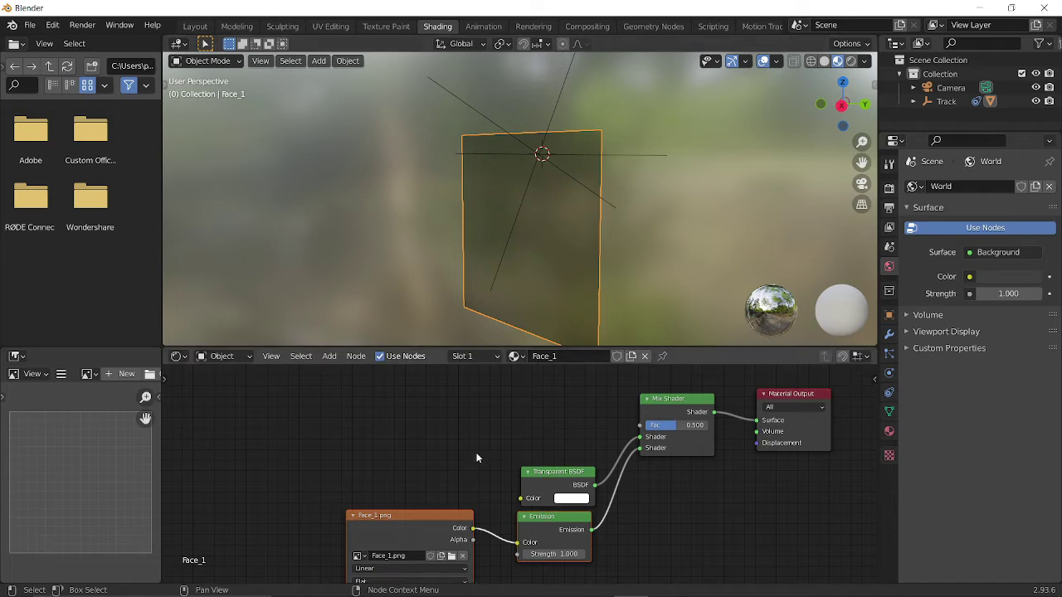
left_click_drag(471, 549, 657, 426)
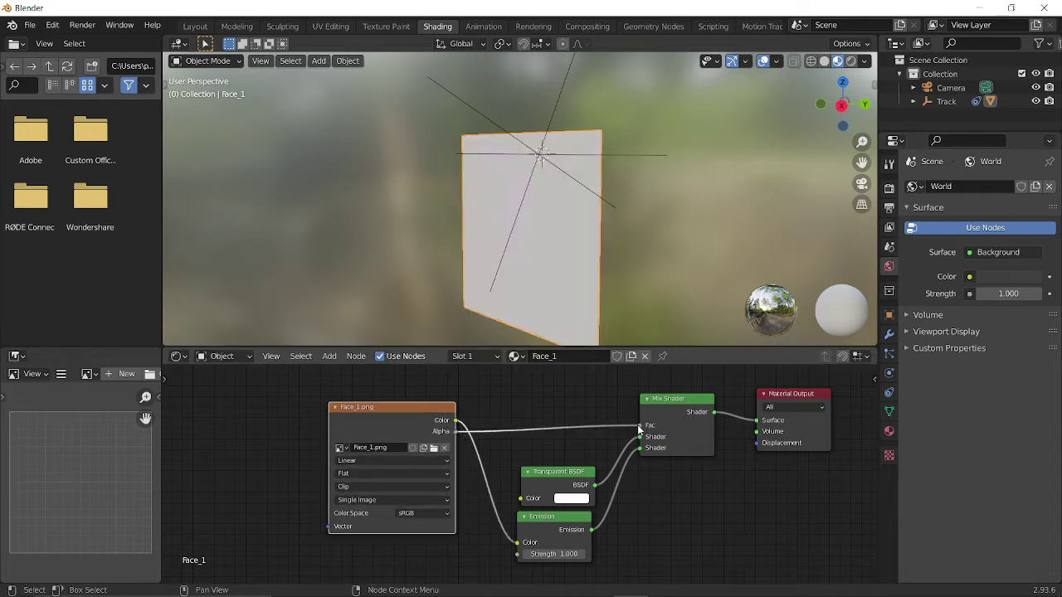
middle_click_drag(613, 249, 564, 228)
key("KP_0")
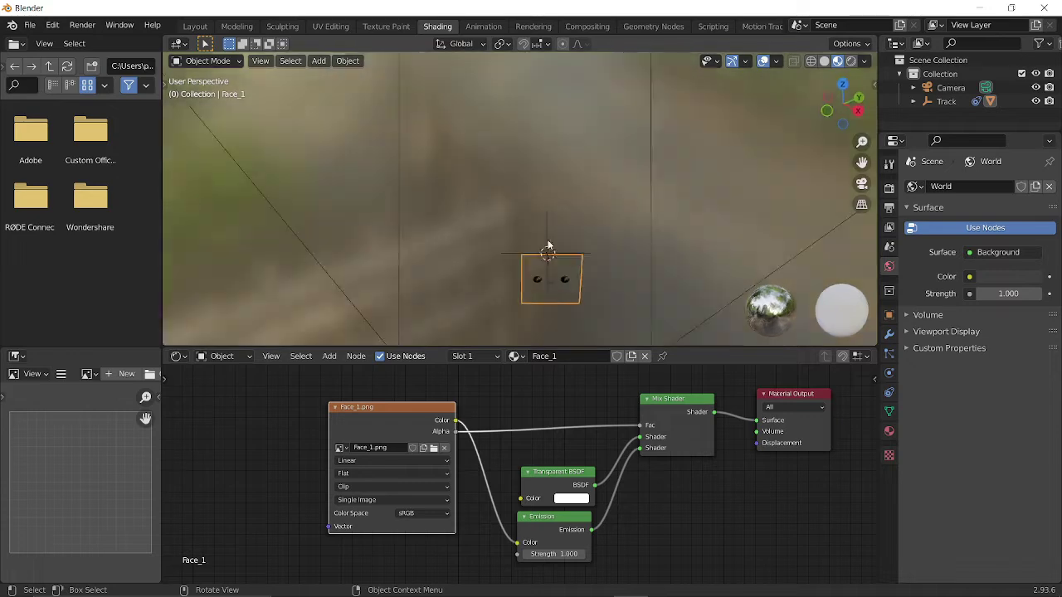
Return to the Layout workspace, play the clip to check the face on the candle, and rewind to frame 1
left_click(195, 26)
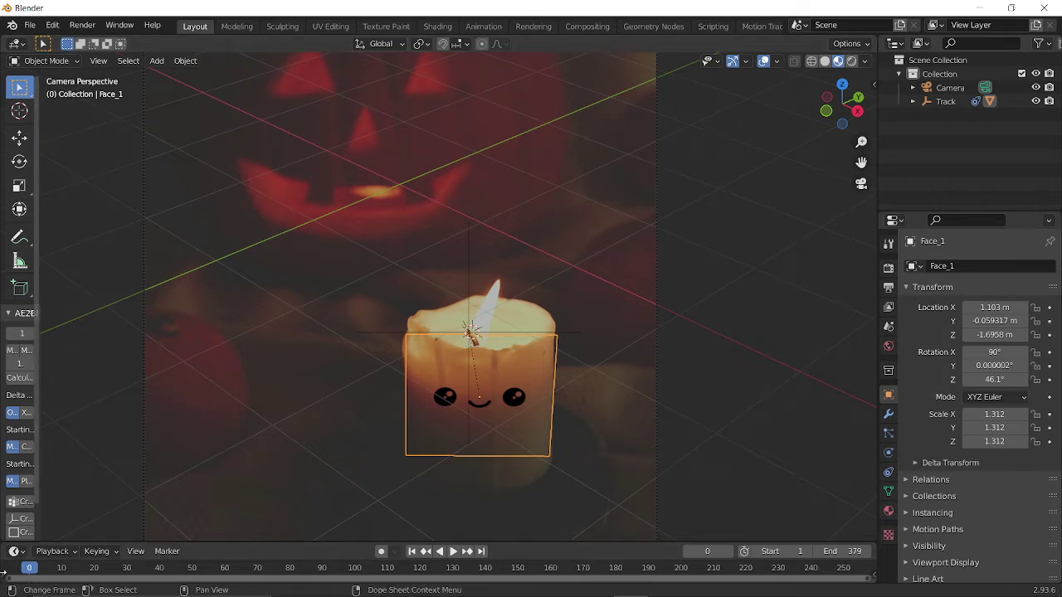
key("space")
mouse_move(31, 567)
left_mouse_down()
mouse_move(167, 531)
mouse_move(33, 556)
left_mouse_up()
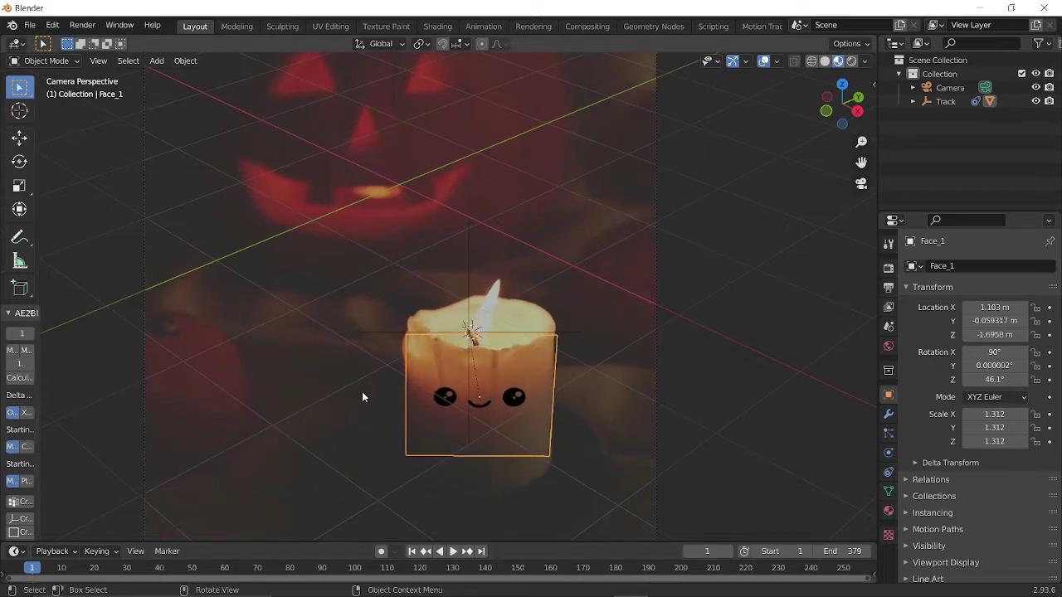
key("Escape")
scroll(360, 280, "up", 3)
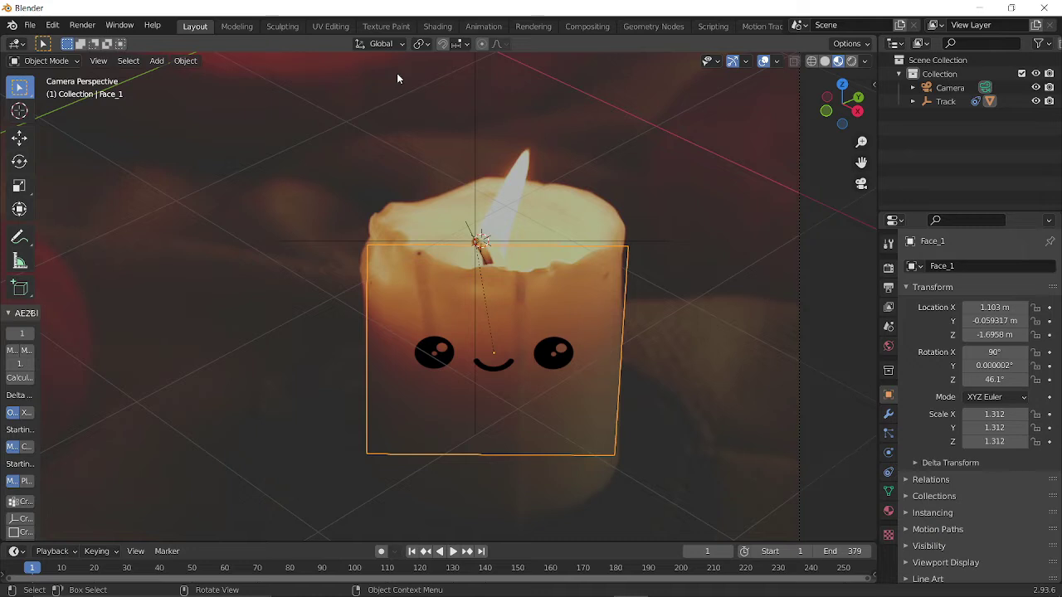
In the Shading workspace, change the Face_1.png texture's source to Image Sequence
left_click(428, 24)
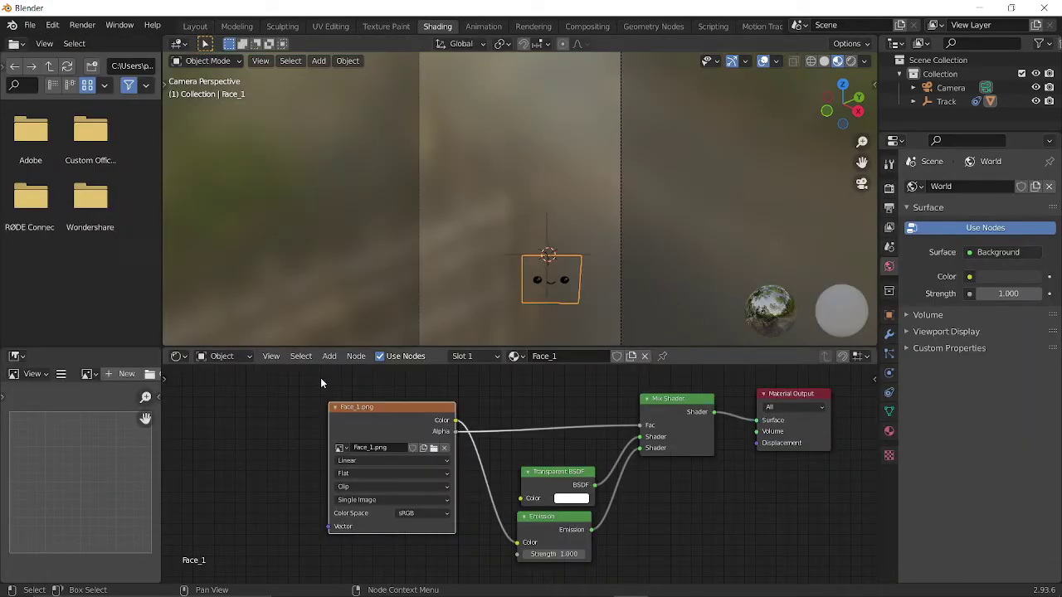
left_click(378, 500)
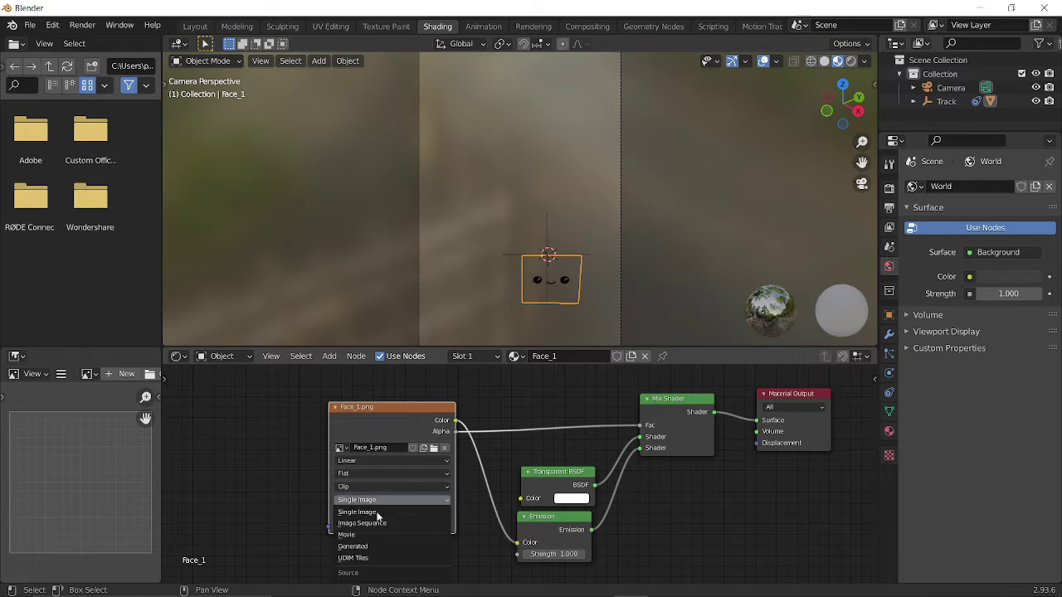
left_click(367, 524)
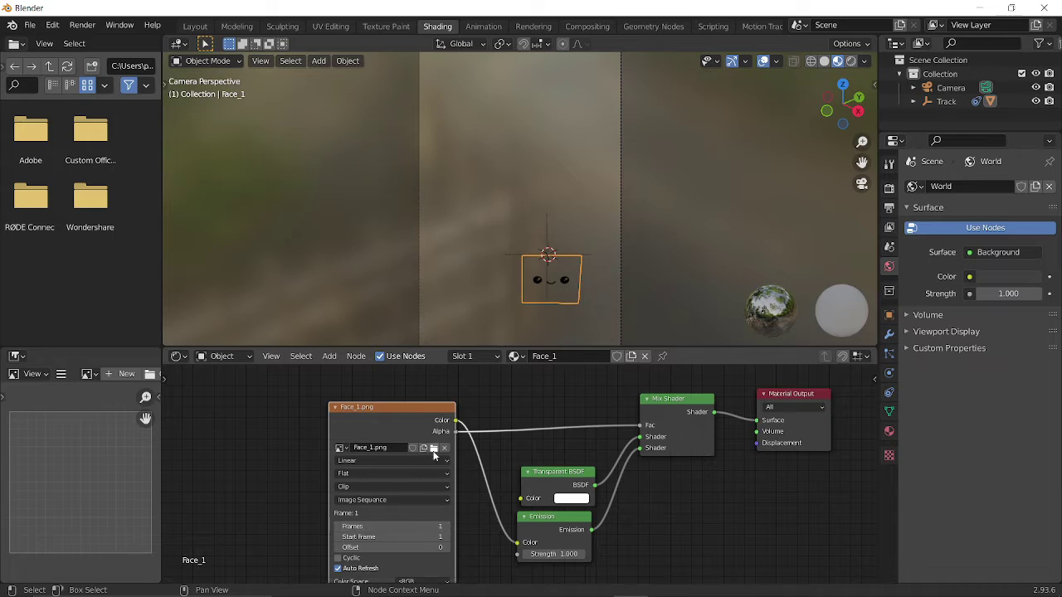
Load Face_1.png through Face_25.png from the Face Textures folder into the image sequence node
left_click(433, 449)
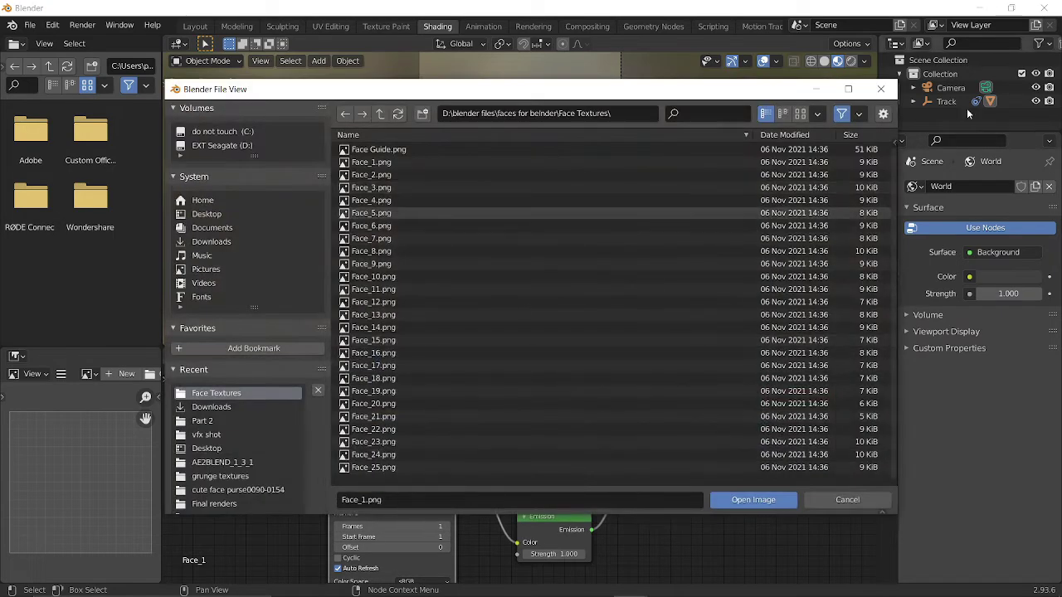
left_click(880, 89)
middle_click_drag(287, 566, 329, 495)
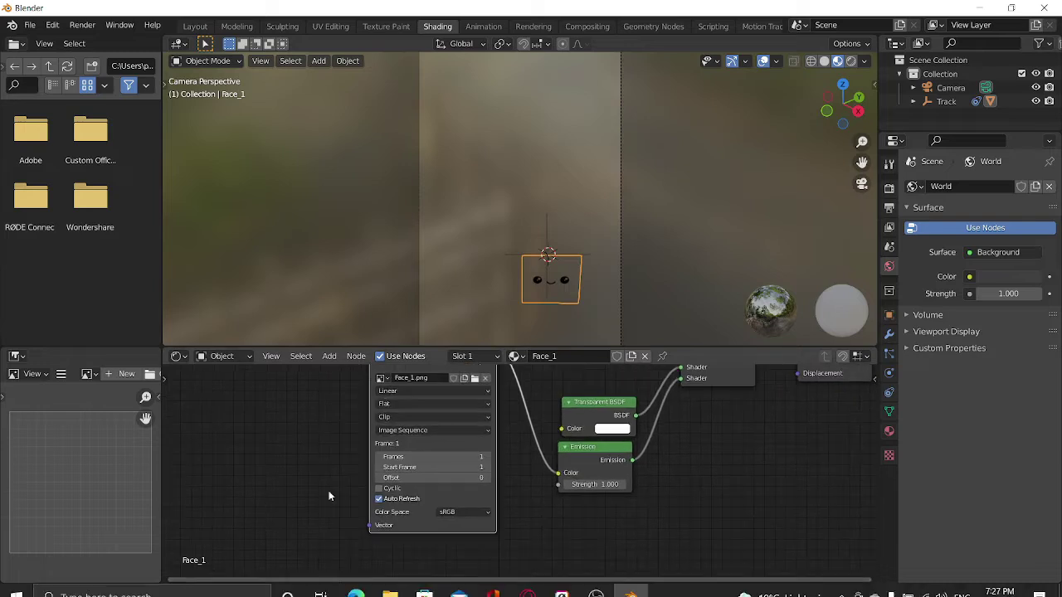
scroll(328, 496, "up", 3)
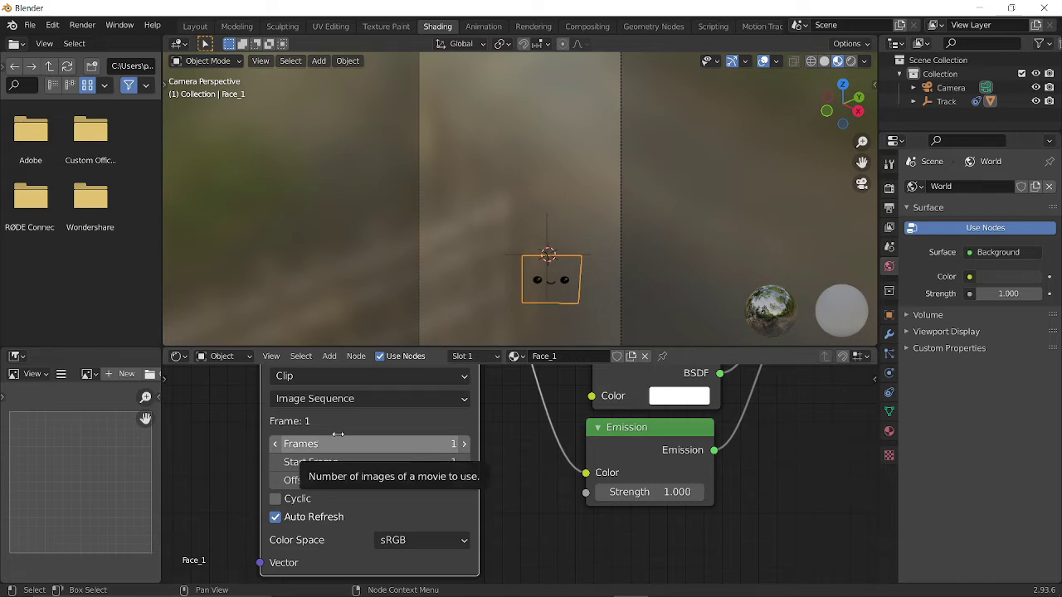
middle_click_drag(343, 433, 360, 487)
scroll(360, 487, "down", 4)
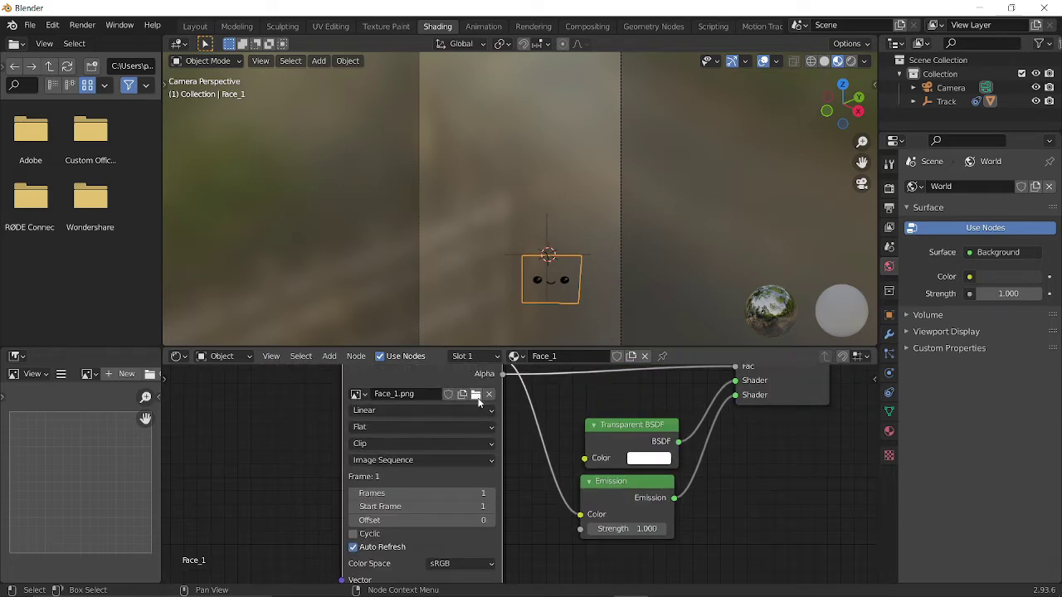
left_click(476, 394)
left_click(371, 163)
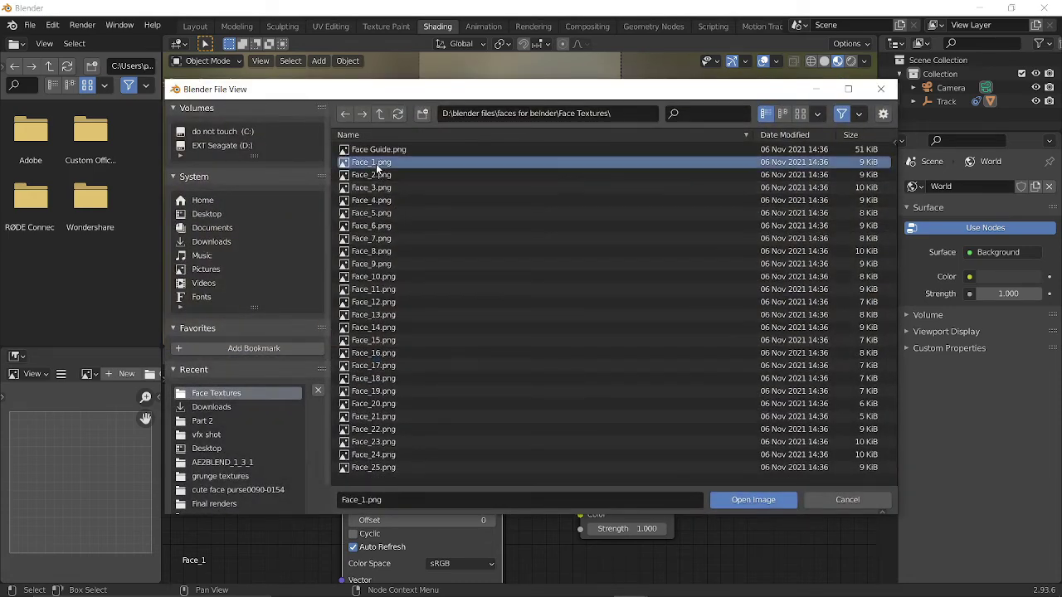
left_click(373, 468, "shift")
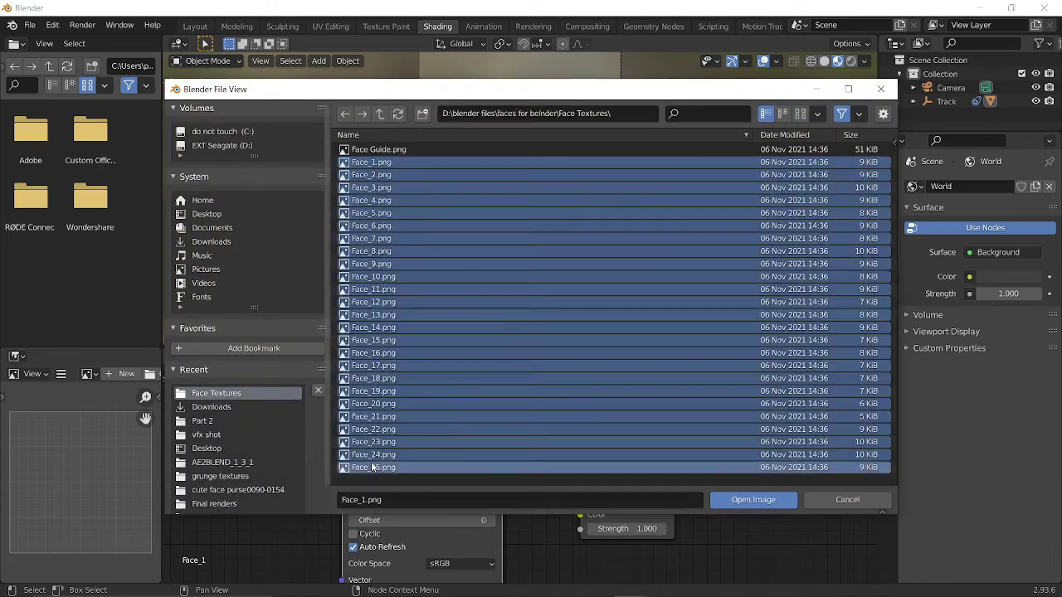
left_click(734, 502)
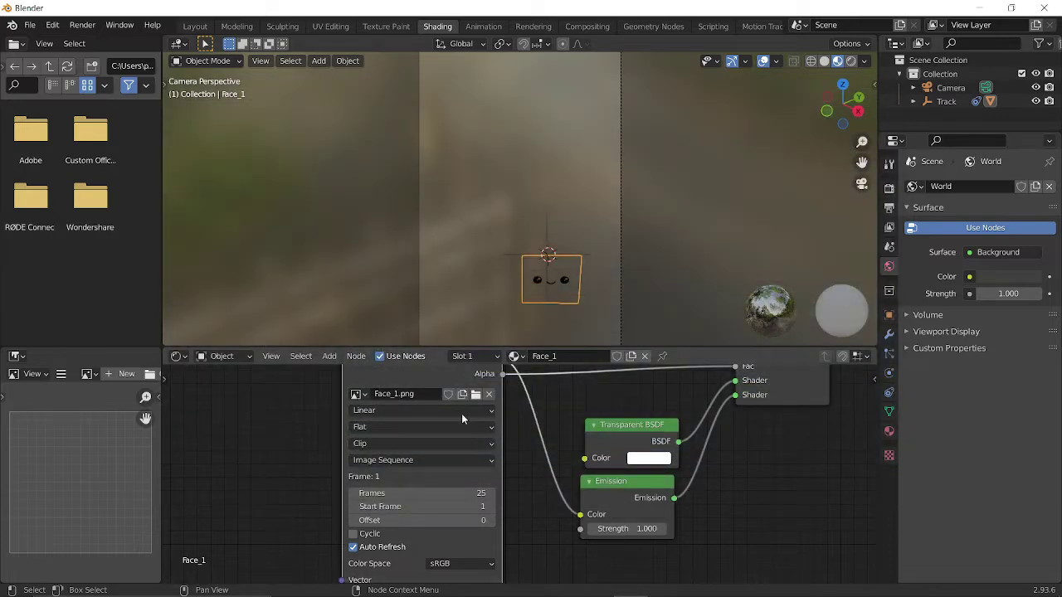
middle_click_drag(470, 184, 461, 162)
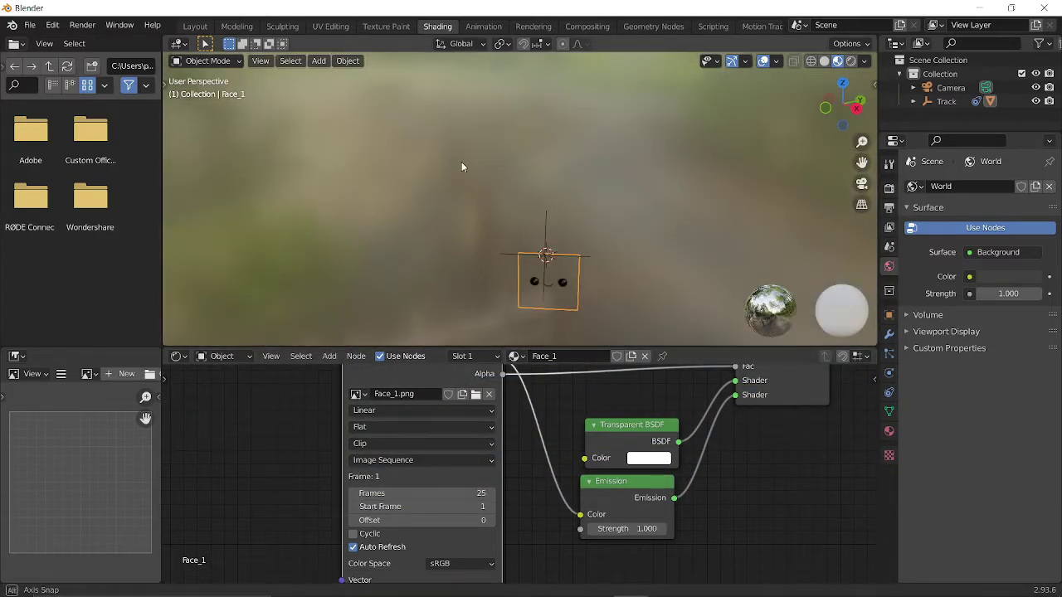
Set the image sequence node's Frames to 1 and frame the face plane close up from the front
left_click(417, 492)
type("1")
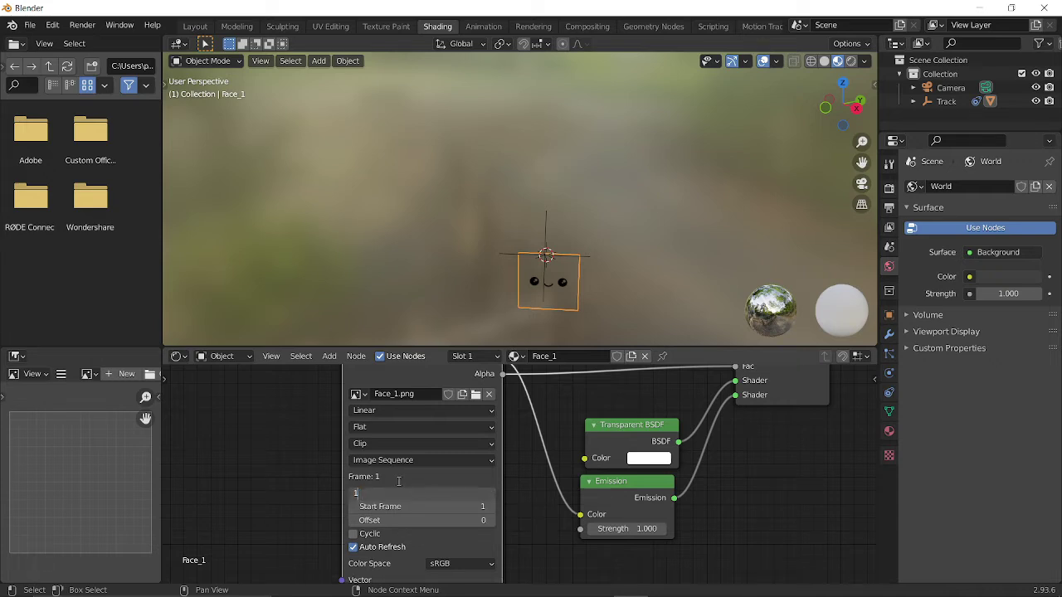
key("Return")
key("KP_Decimal")
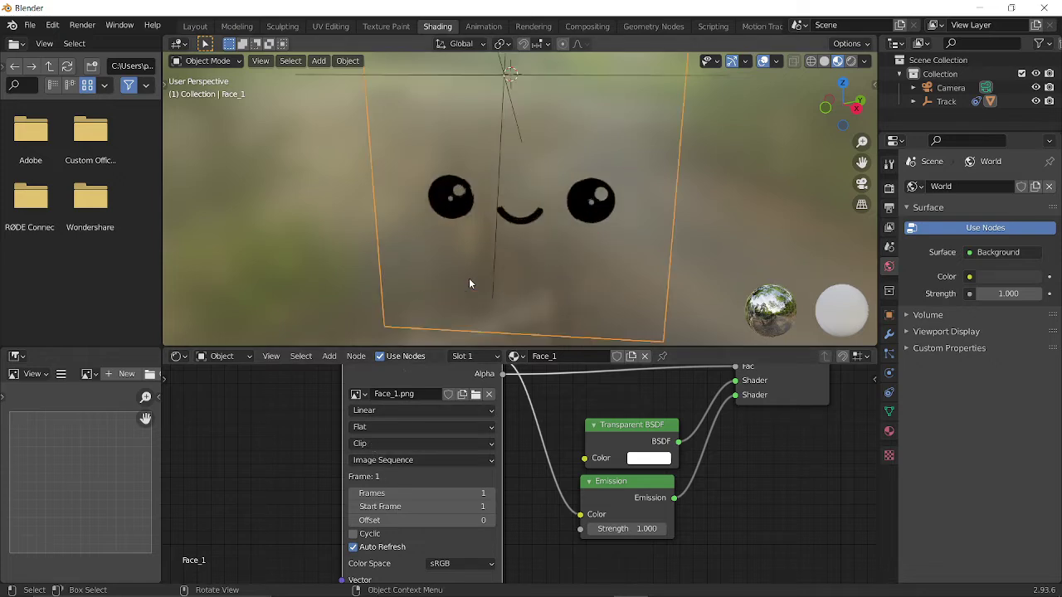
middle_click_drag(470, 280, 487, 263)
scroll(487, 263, "down", 3)
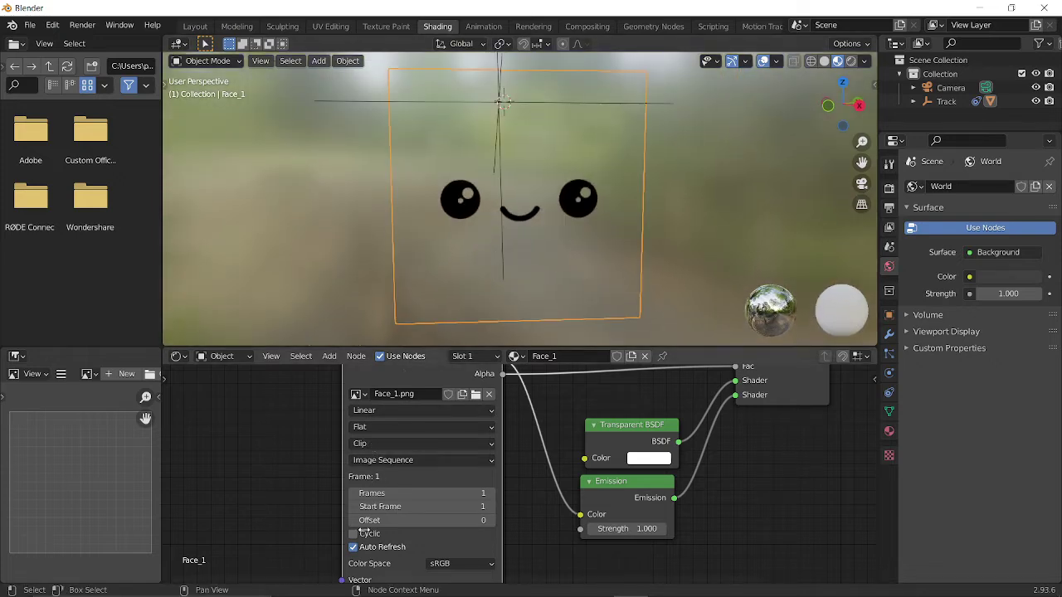
Raise the image sequence's Offset one by one to 4 to preview the expressions, and reset it to 0
left_click(490, 521)
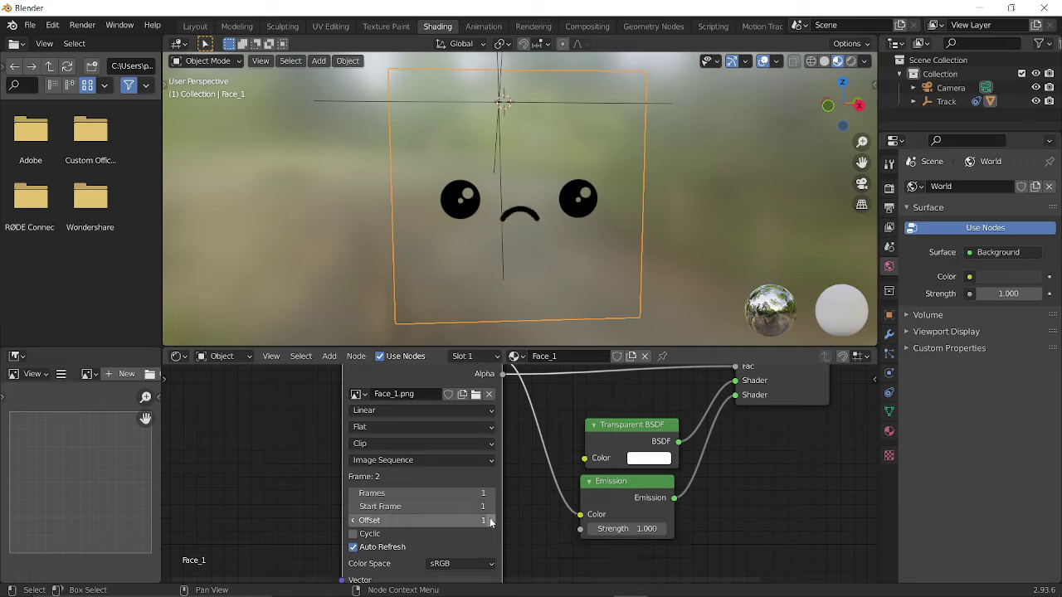
left_click(490, 521)
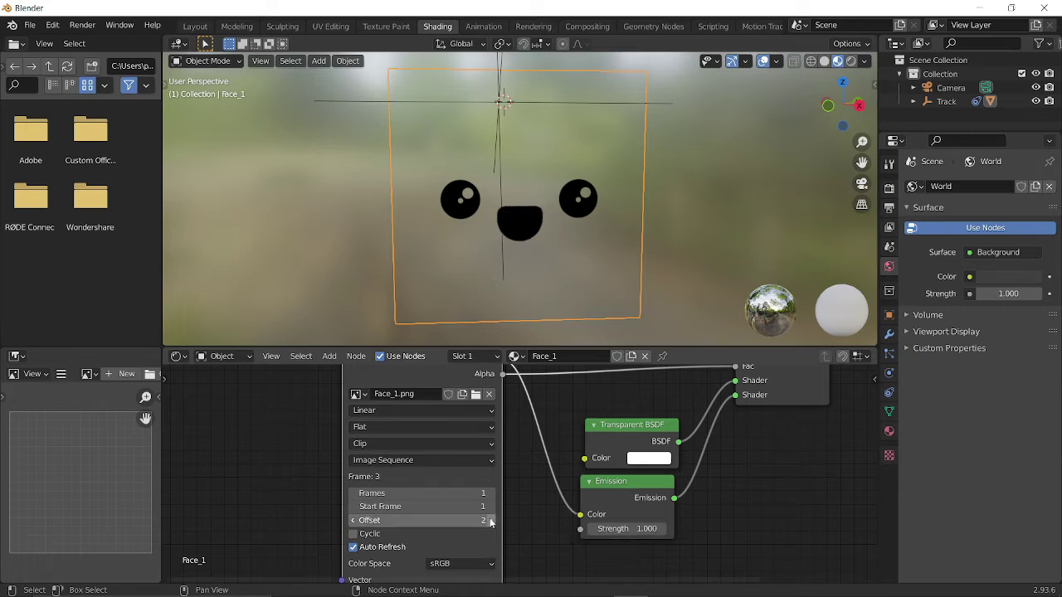
left_click(490, 521)
left_click(490, 521)
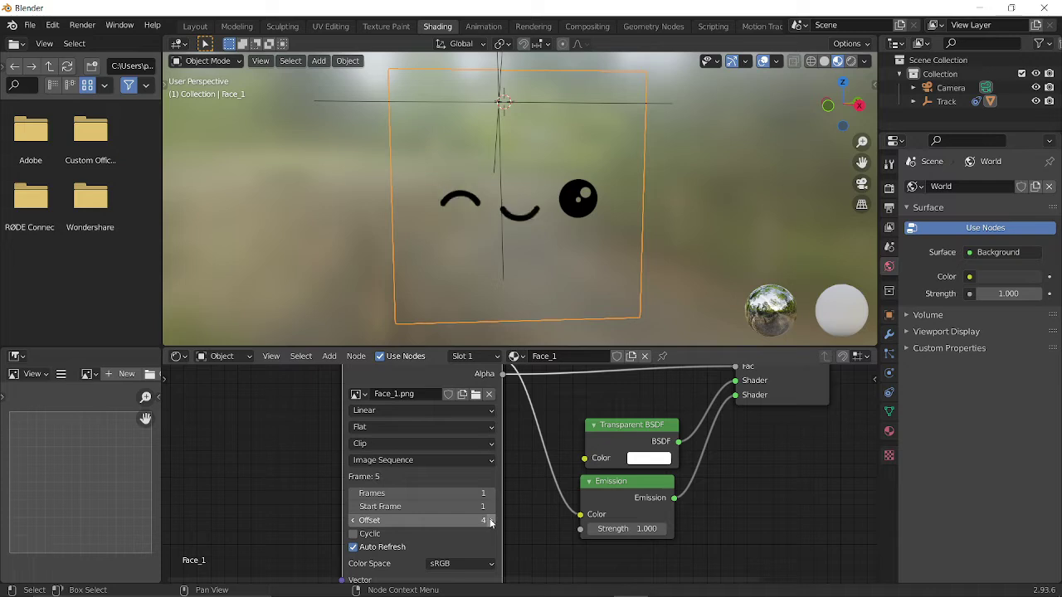
left_click(369, 520)
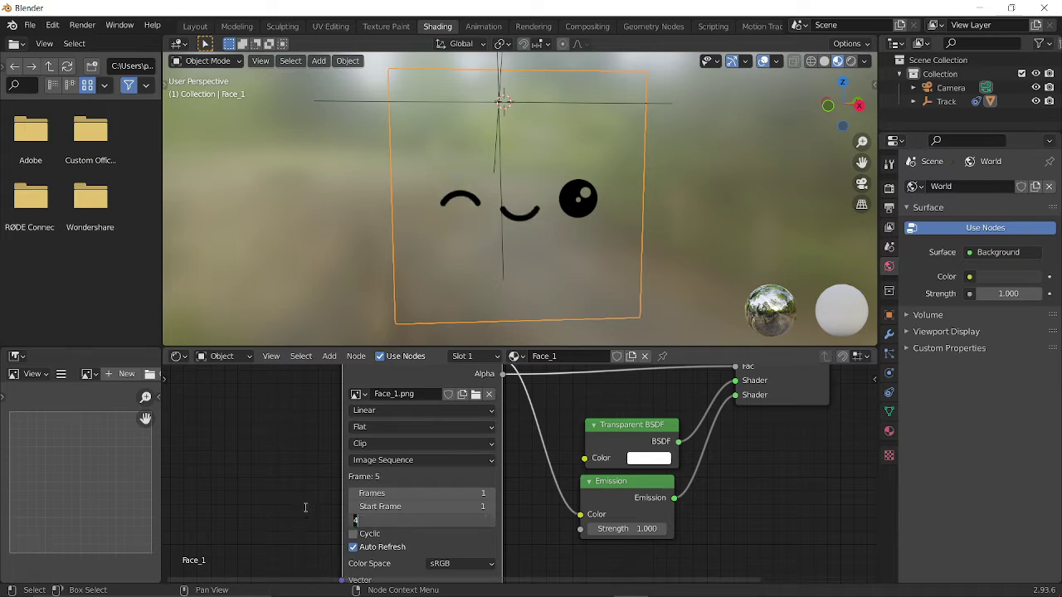
type("0")
key("Return")
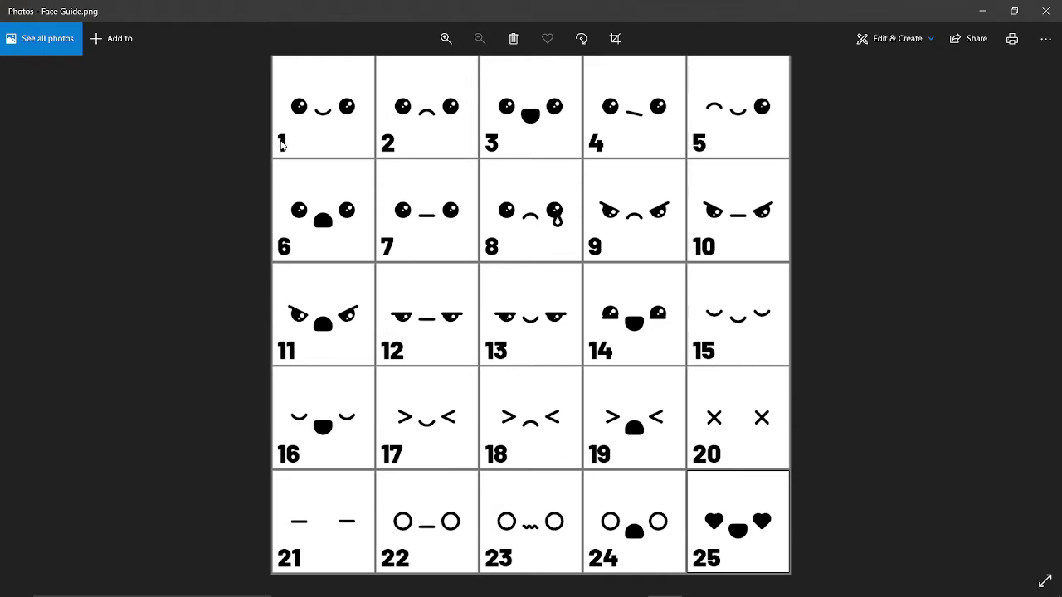
Examine the numbered expressions in Face Guide.png in Photos and return to Blender
left_click(972, 12)
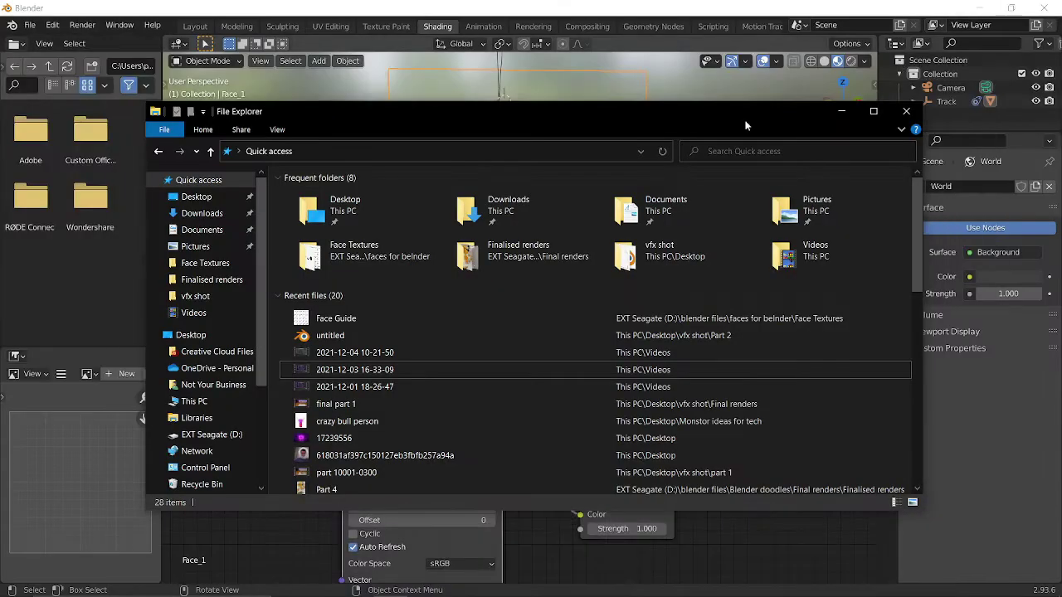
left_click(844, 115)
middle_click_drag(556, 537, 638, 576)
scroll(541, 490, "up", 1)
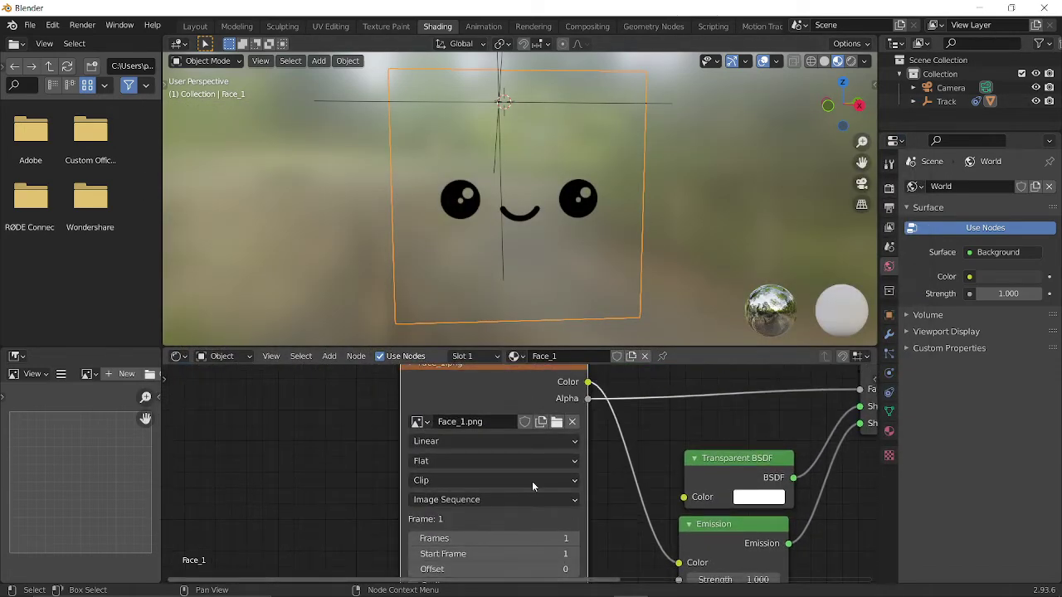
key("alt+Tab")
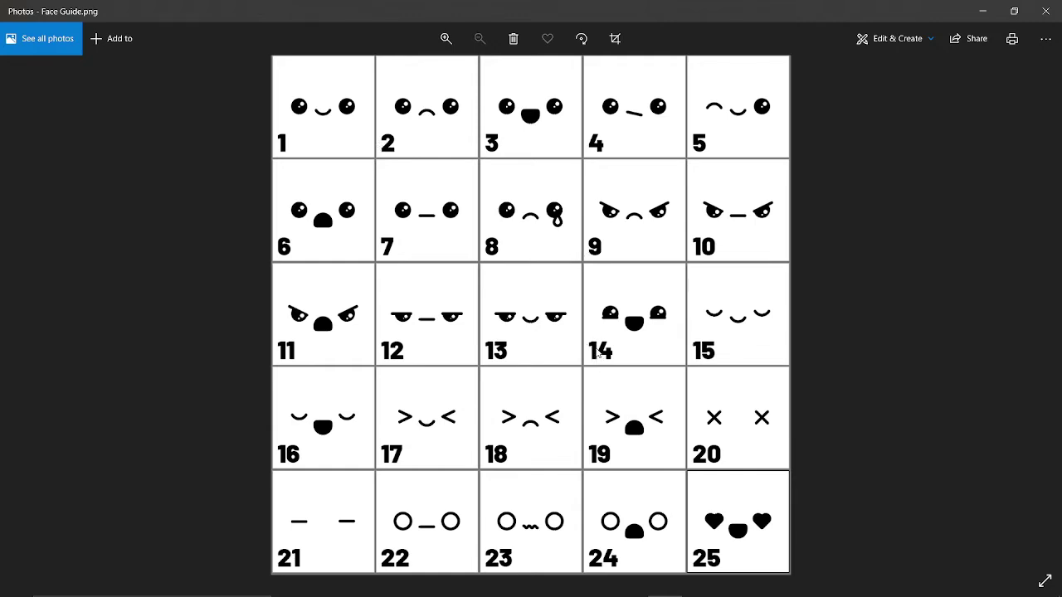
left_click(982, 7)
Set the image sequence's Offset to 13 to show expression 14 on the face plane
middle_click_drag(494, 488, 489, 458)
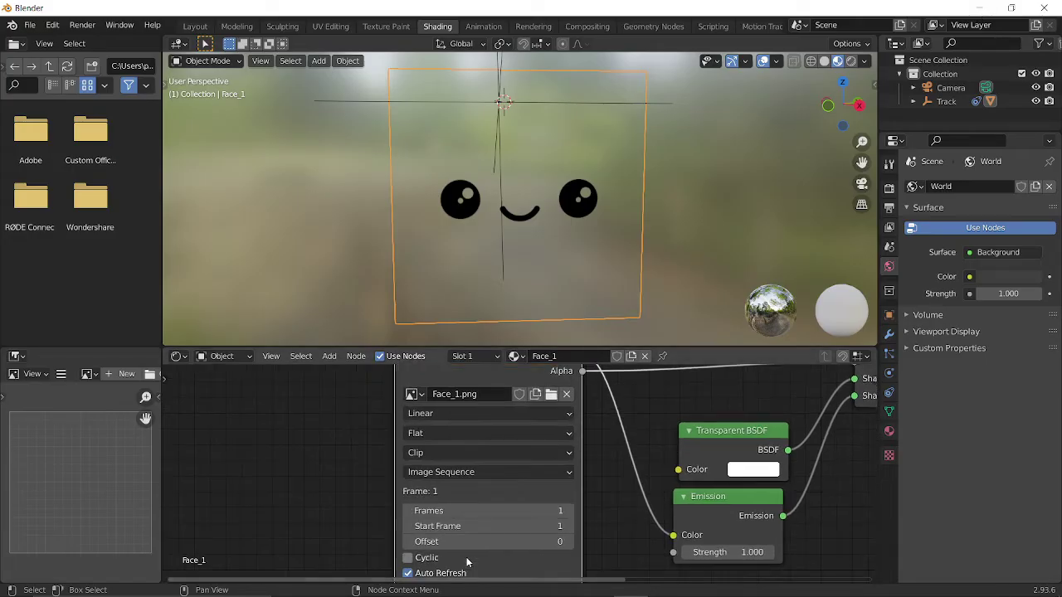
left_click(427, 543)
type("13")
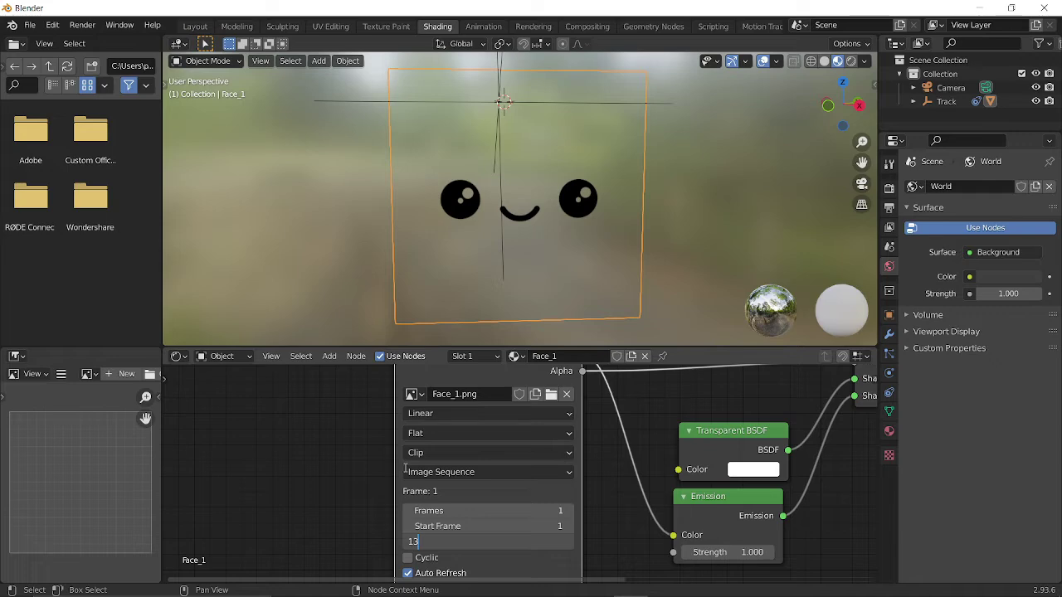
key("Return")
middle_click_drag(423, 232, 415, 204)
In the Layout workspace, split the 3D viewport, make the new area a Shader Editor, and enlarge the timeline
left_click(195, 25)
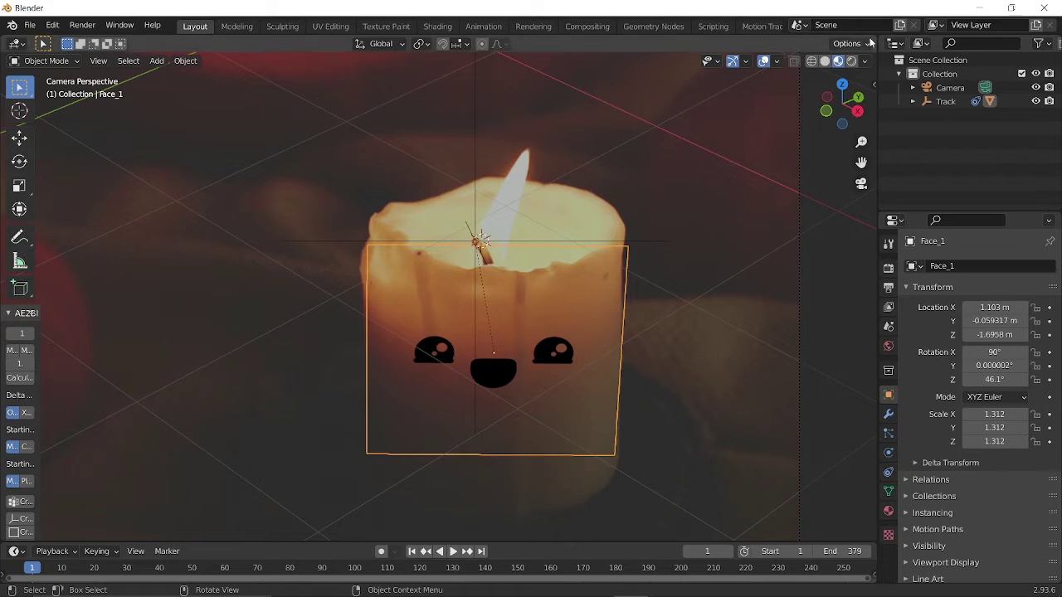
left_click_drag(873, 34, 394, 73)
left_click(404, 43)
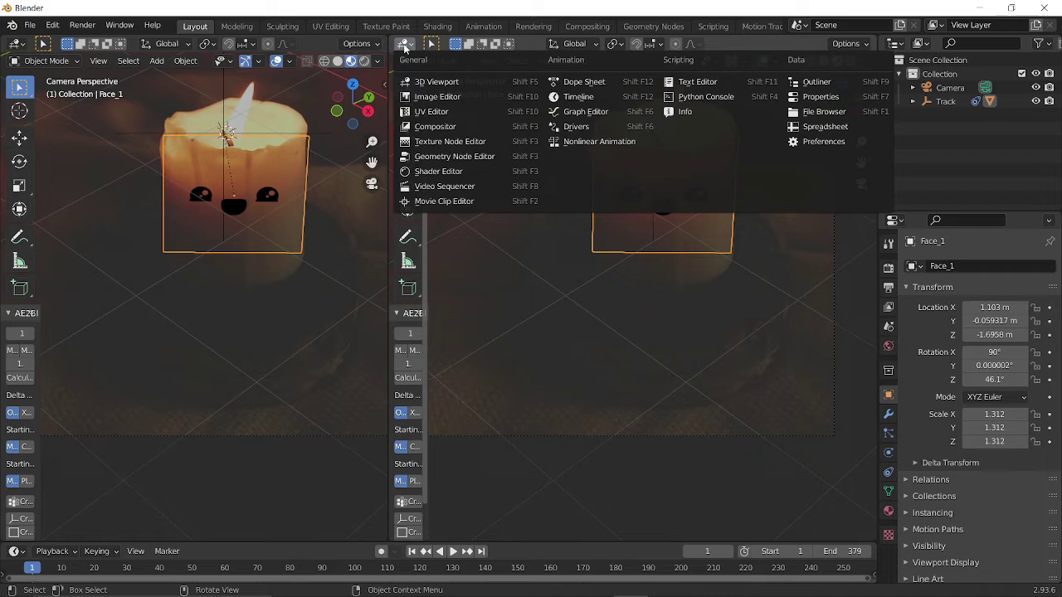
left_click(432, 171)
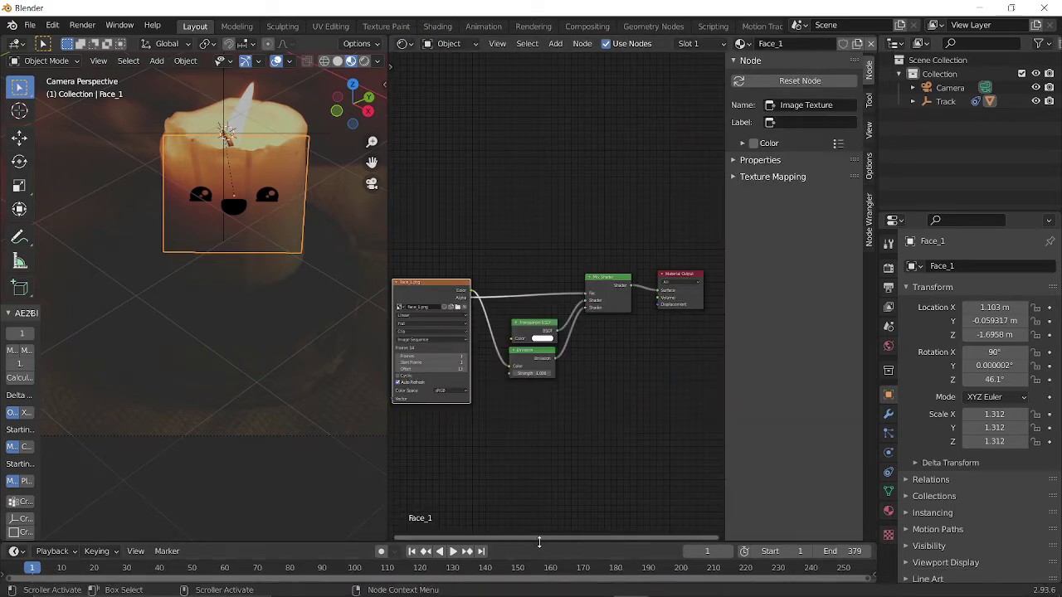
left_click_drag(539, 544, 545, 445)
Insert a keyframe on the Face_1.png node's Offset of 13 at frame 1
scroll(671, 351, "up", 3)
middle_click_drag(672, 352, 869, 355)
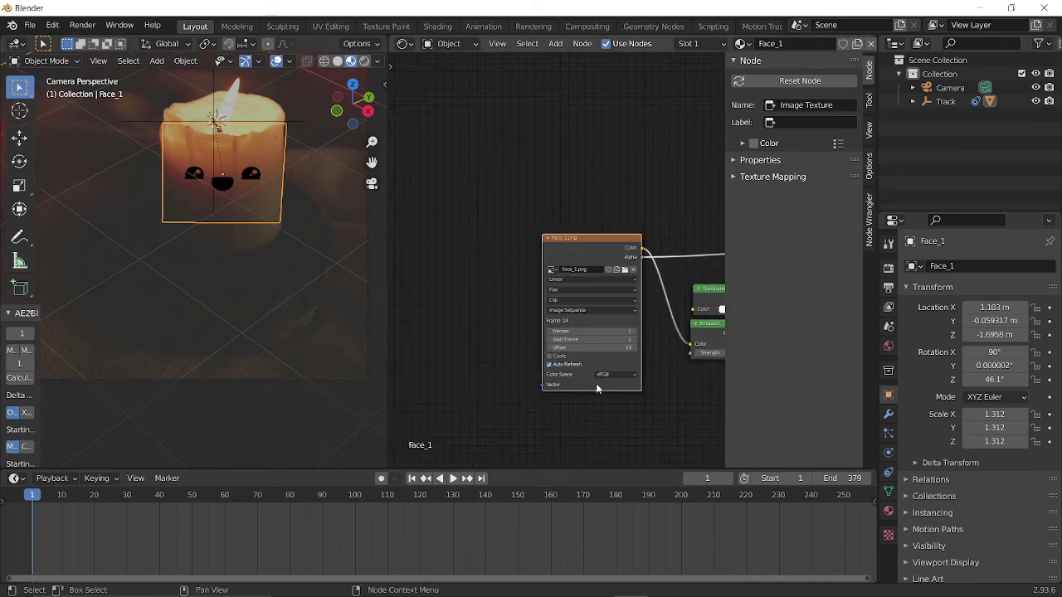
scroll(597, 387, "up", 6)
middle_click_drag(494, 349, 486, 278)
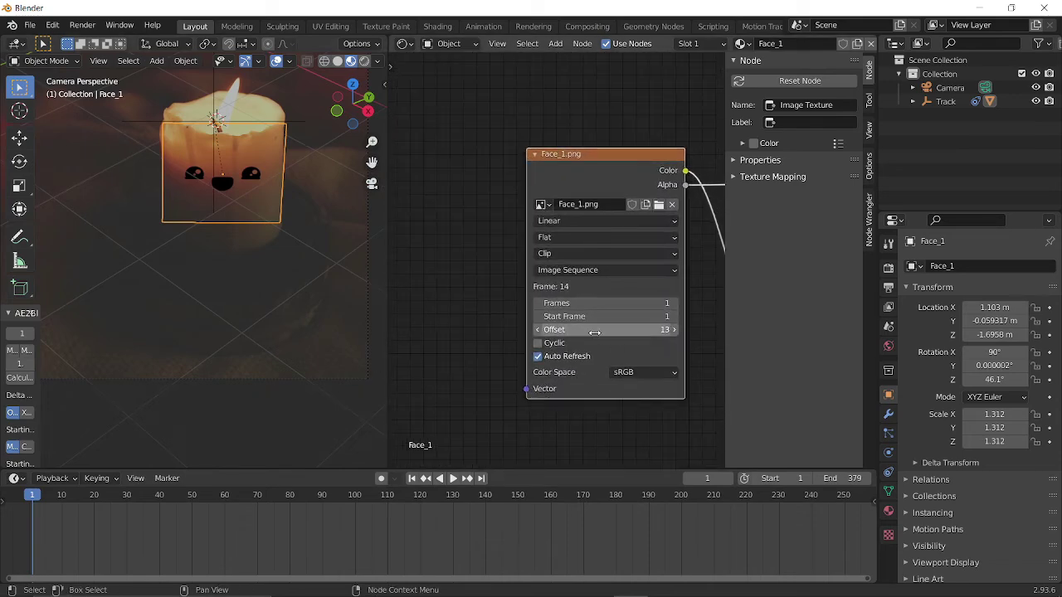
key("i")
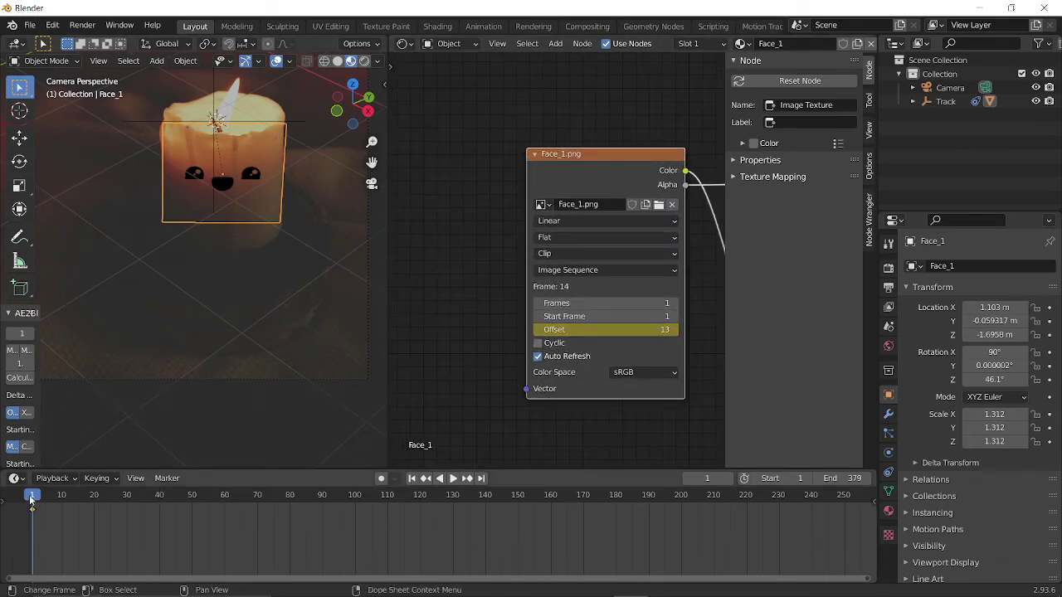
At frame 48, consult the Face Guide image, then set the Face_1.png node's Offset to 18 and keyframe it
left_click_drag(30, 499, 185, 498)
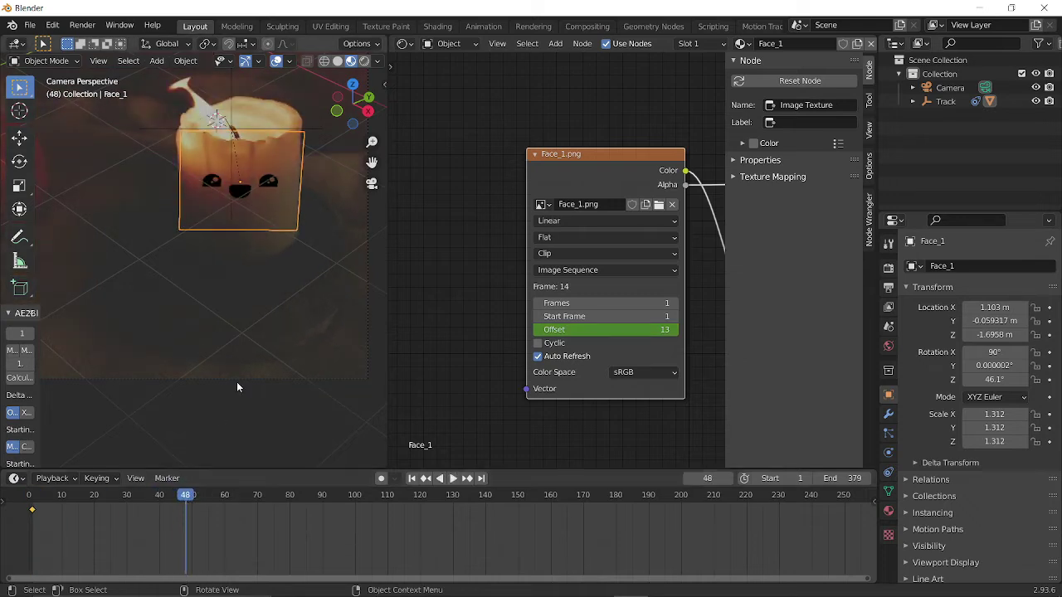
key("alt+Tab")
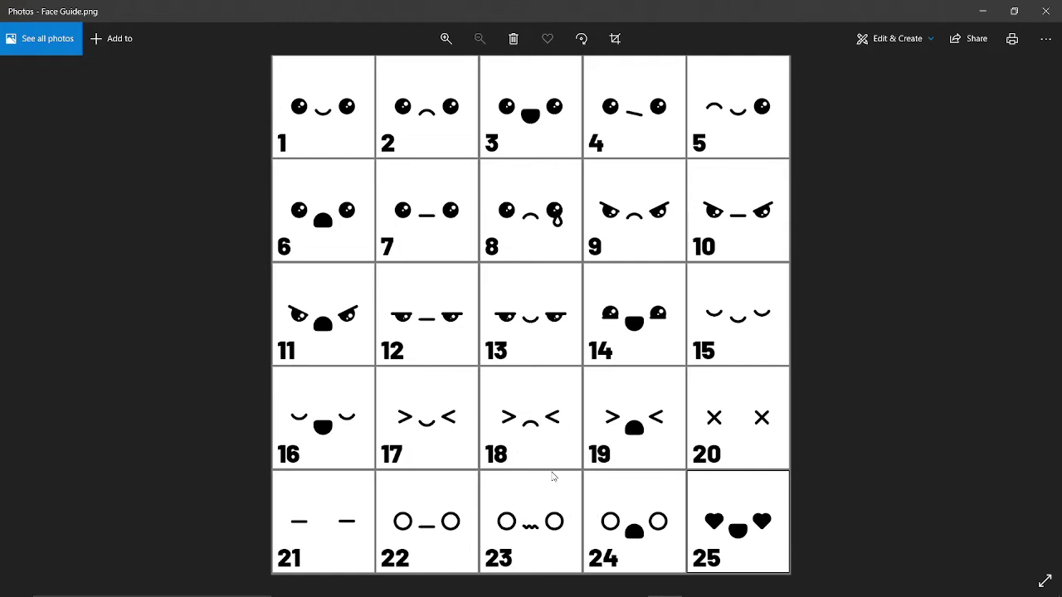
left_click(982, 11)
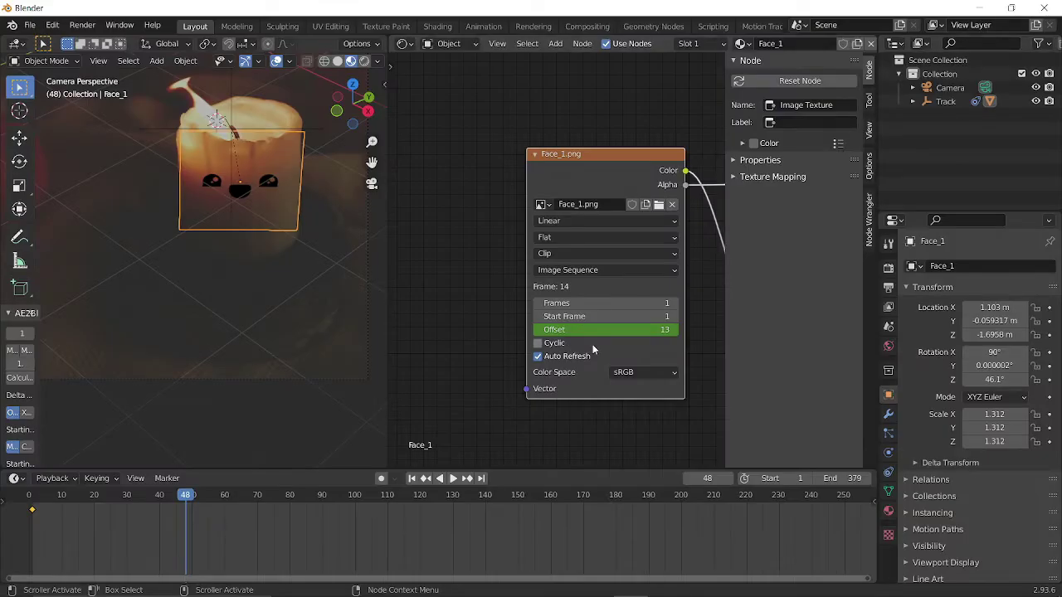
left_click(592, 330)
type("18")
key("Return")
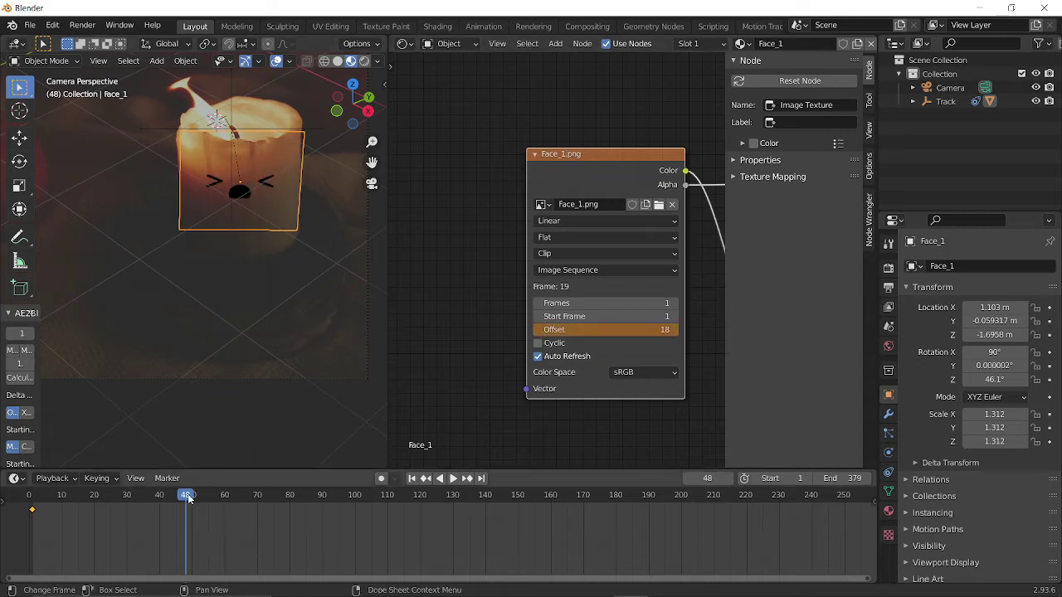
key("i")
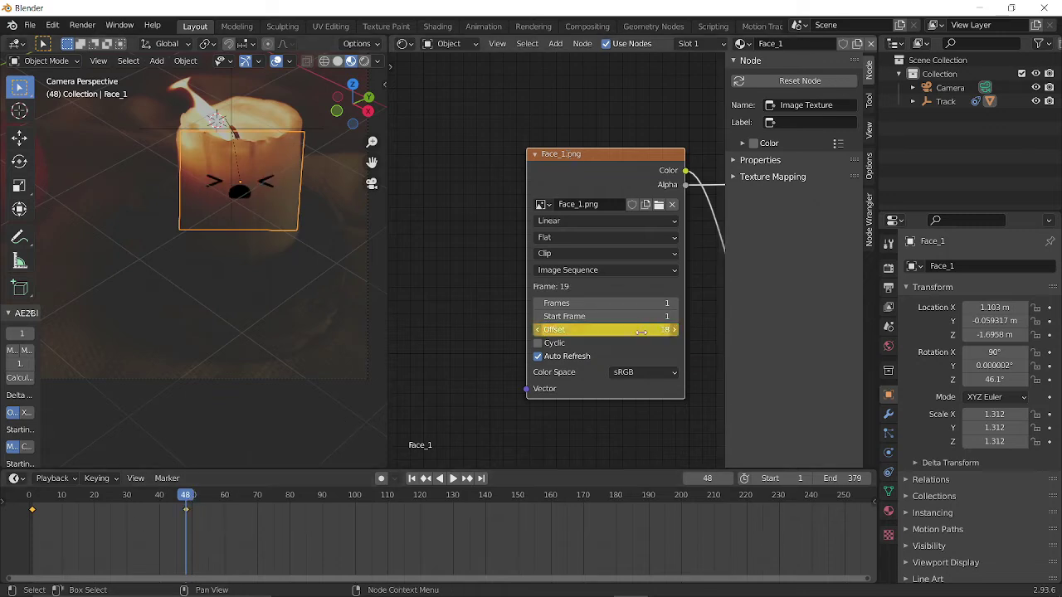
Advance to frame 57, set the Face_1.png node's Offset to 19, and keyframe it
key("space")
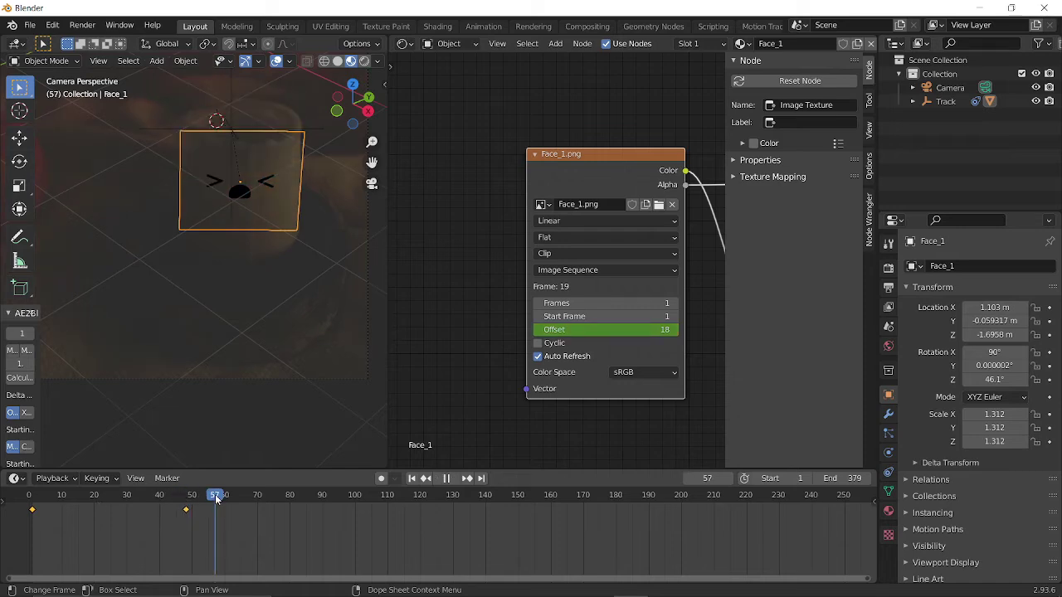
key("space")
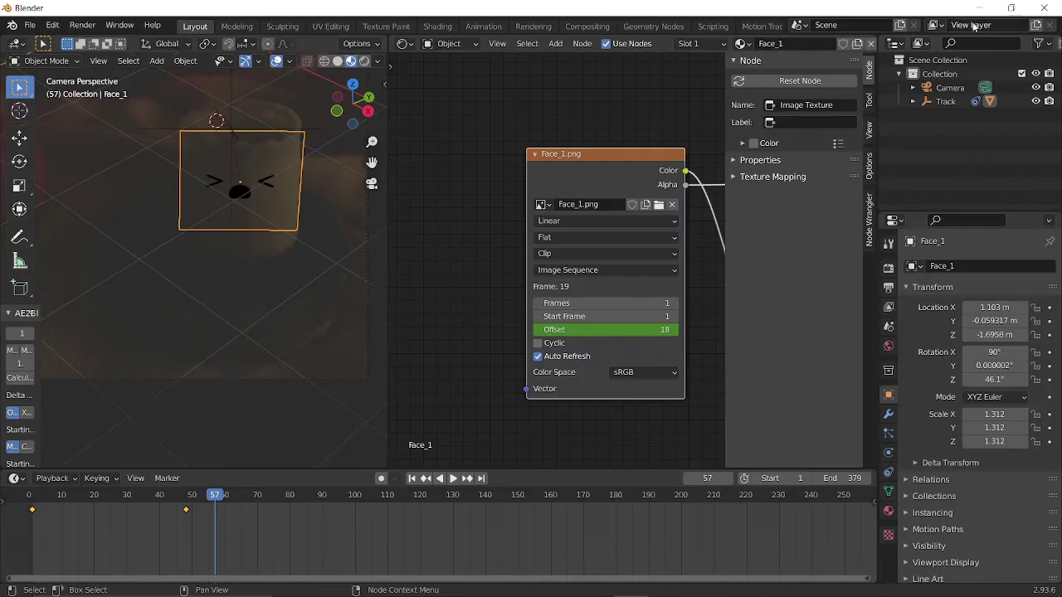
left_click(620, 331)
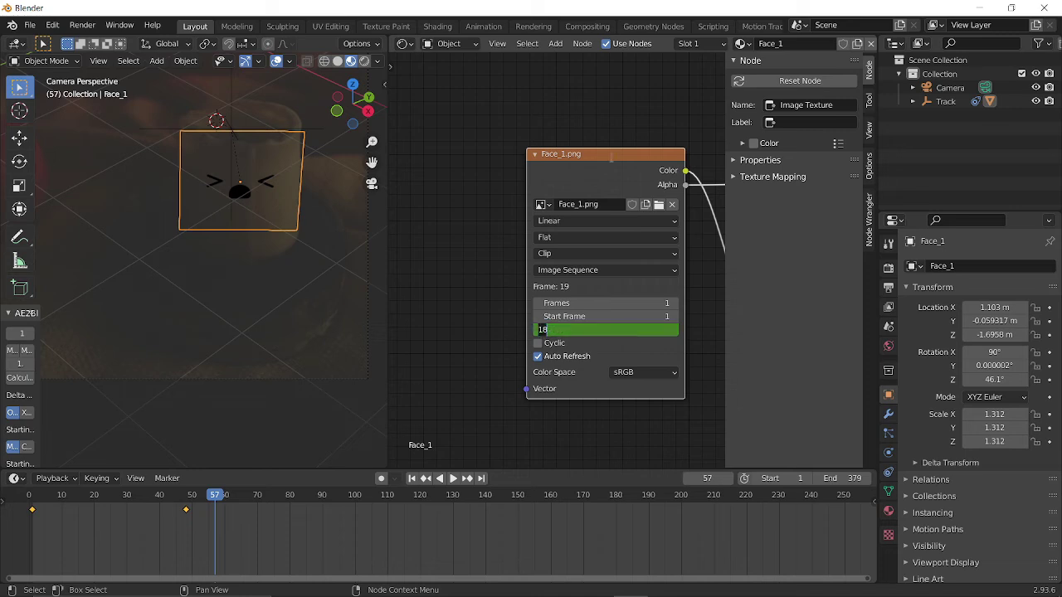
type("19")
key("Return")
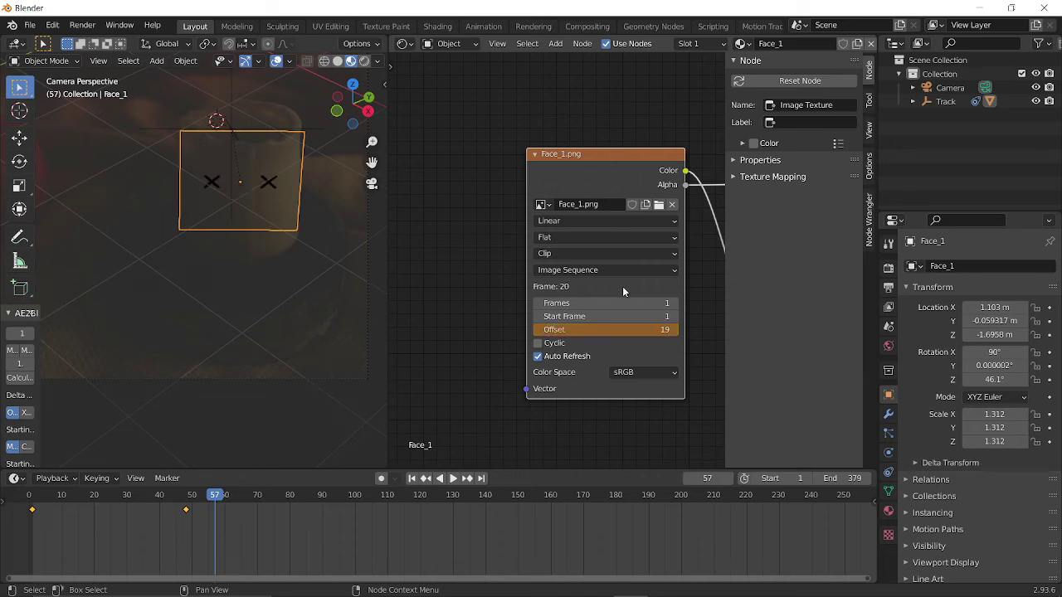
key("i")
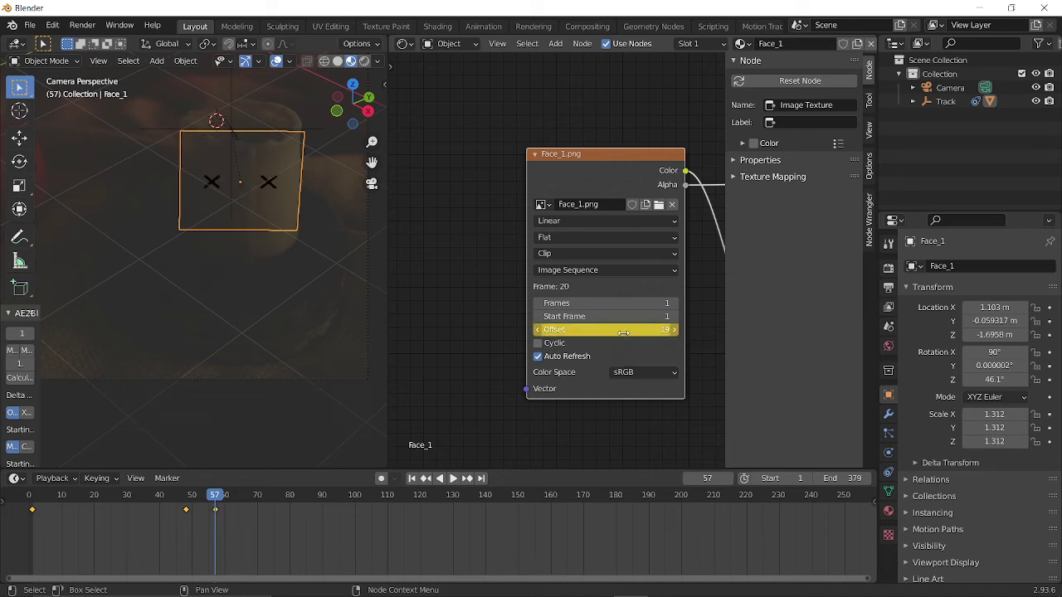
Play the animation from the start to check the expression changes, and return to frame 1
key("shift+Left")
key("space")
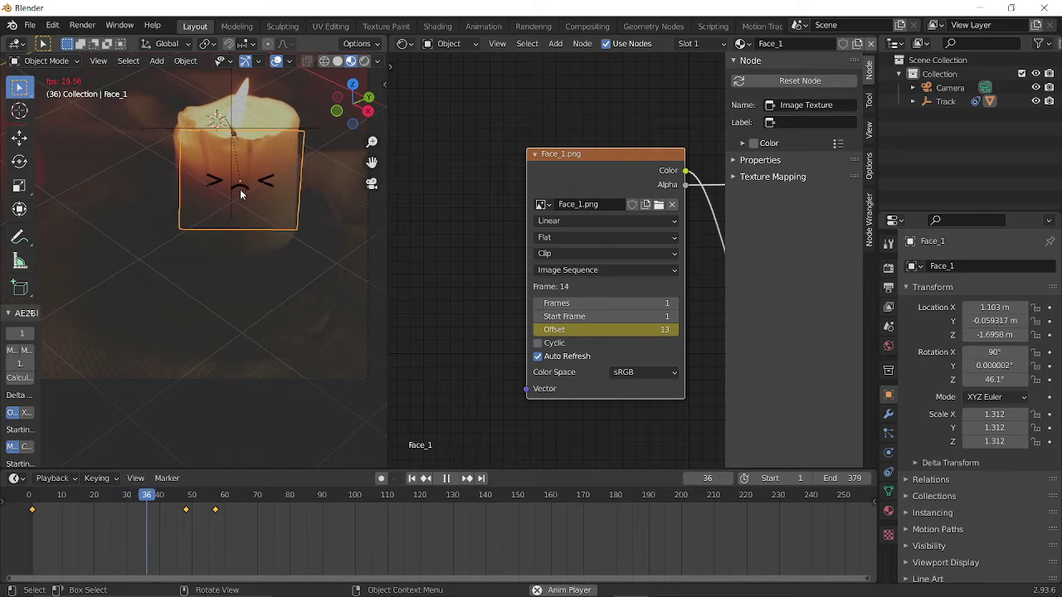
key("space")
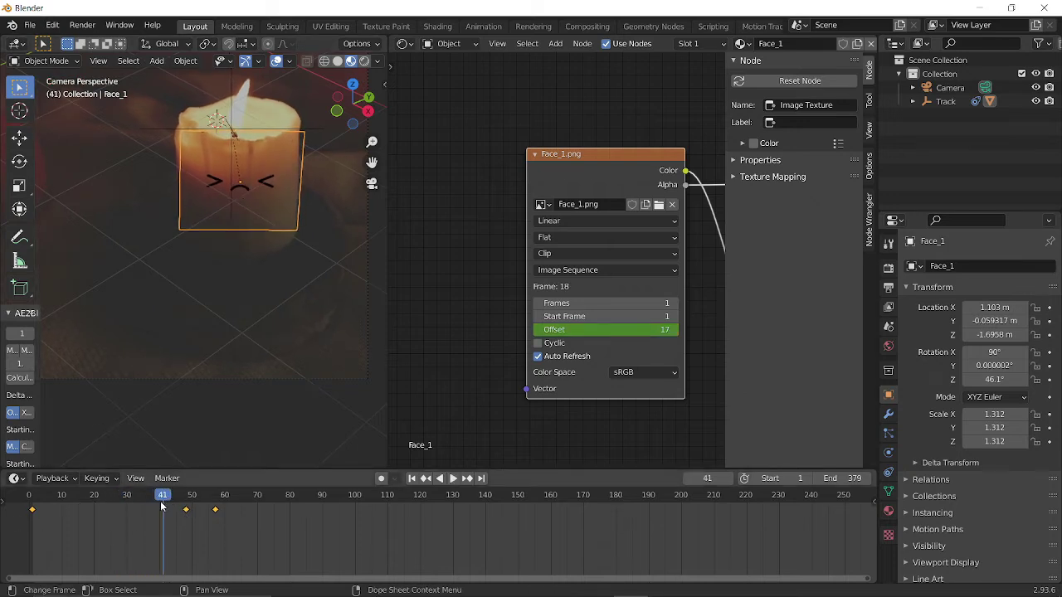
left_click_drag(163, 500, 25, 510)
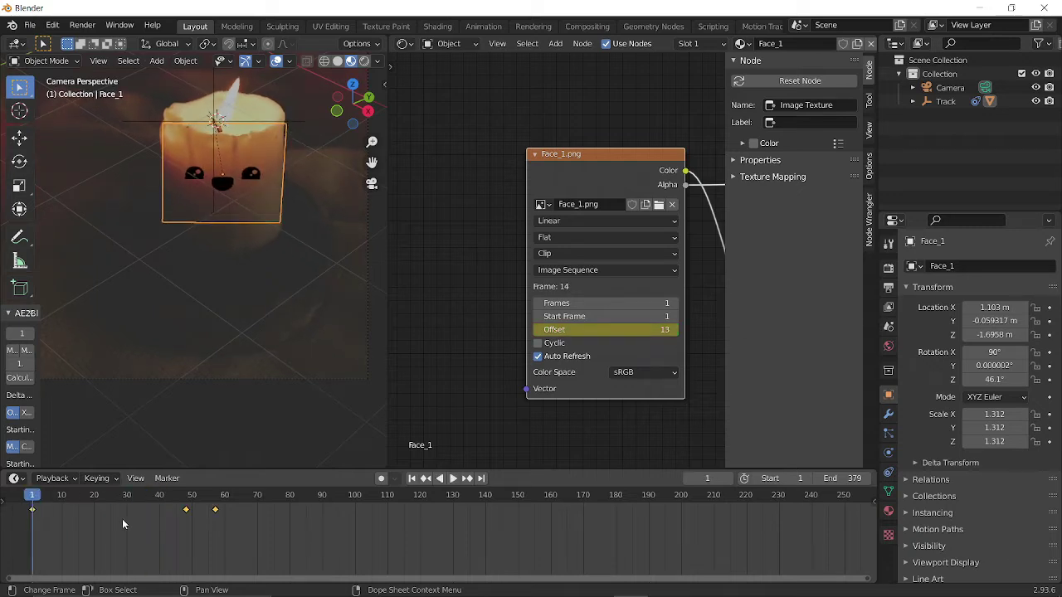
Set the Offset keyframes' interpolation to Constant and play the animation from frame 1
key("t")
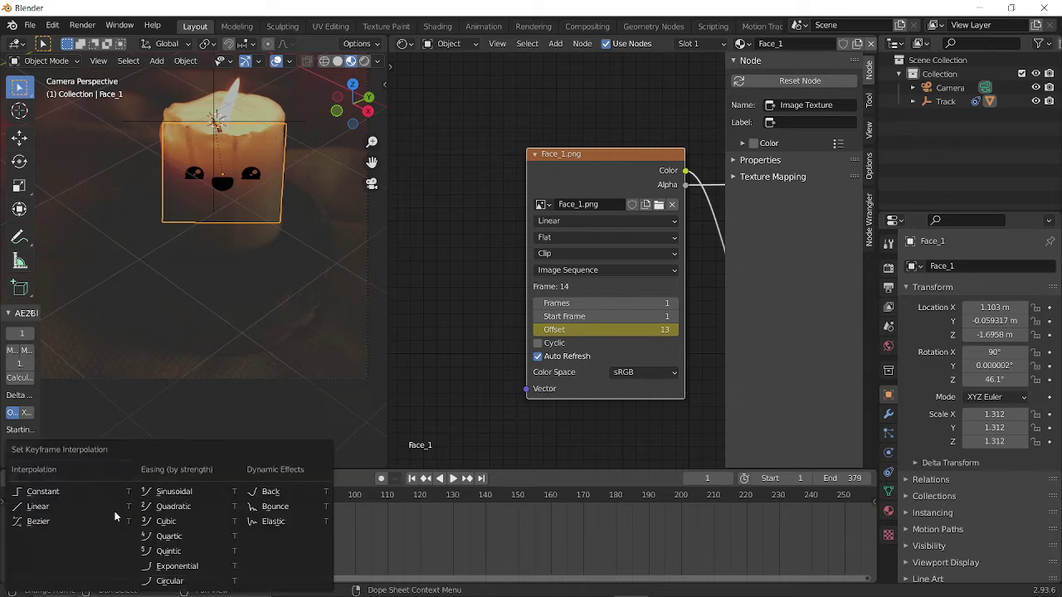
left_click(105, 493)
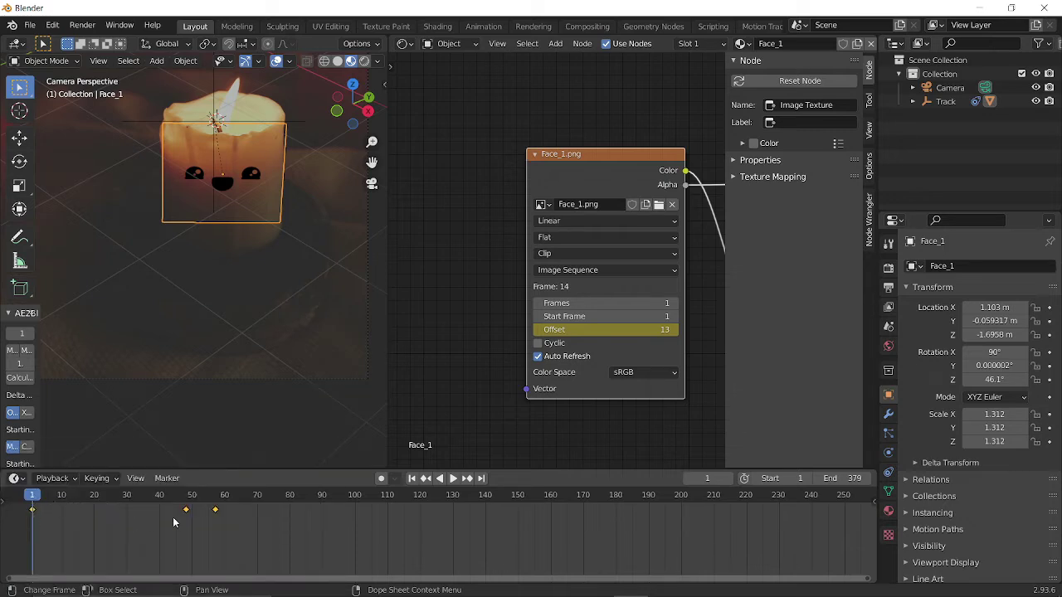
key("space")
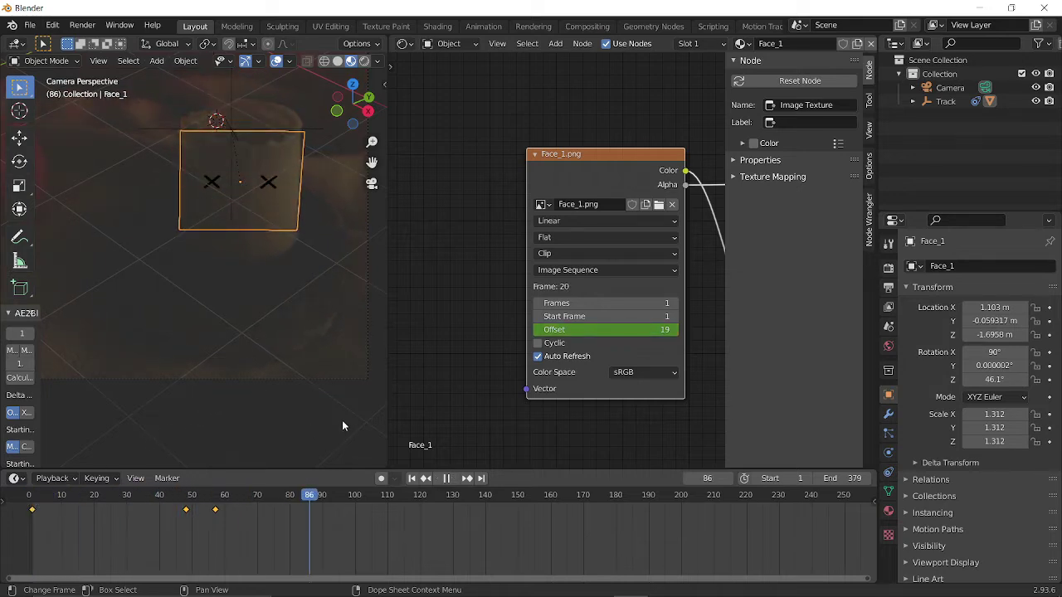
Stop playback, return to frame 1, and join the 3D viewport over the shader editor area
key("space")
left_click_drag(85, 496, 33, 512)
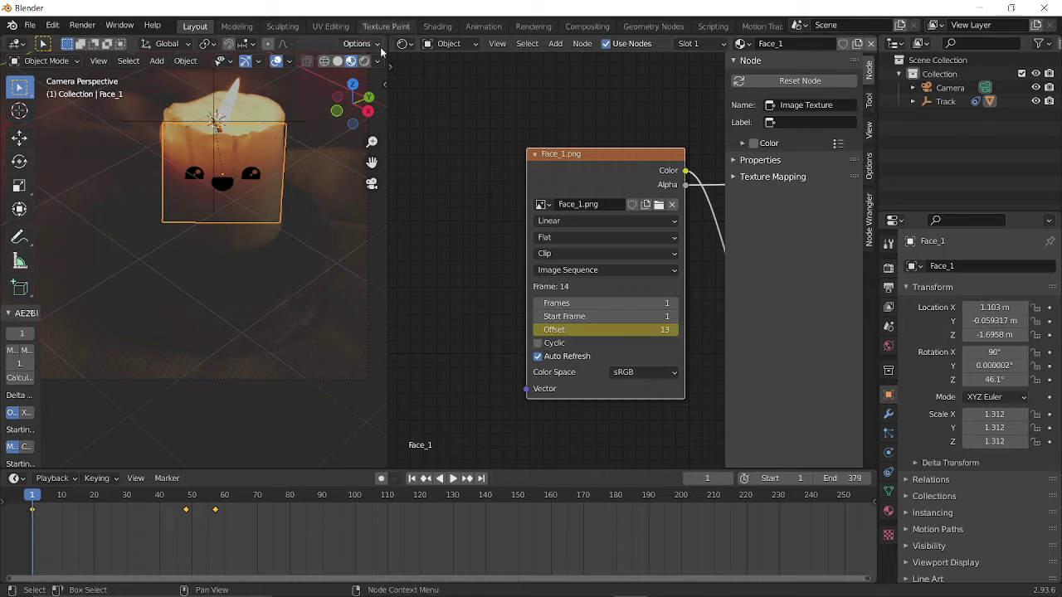
right_click(387, 138)
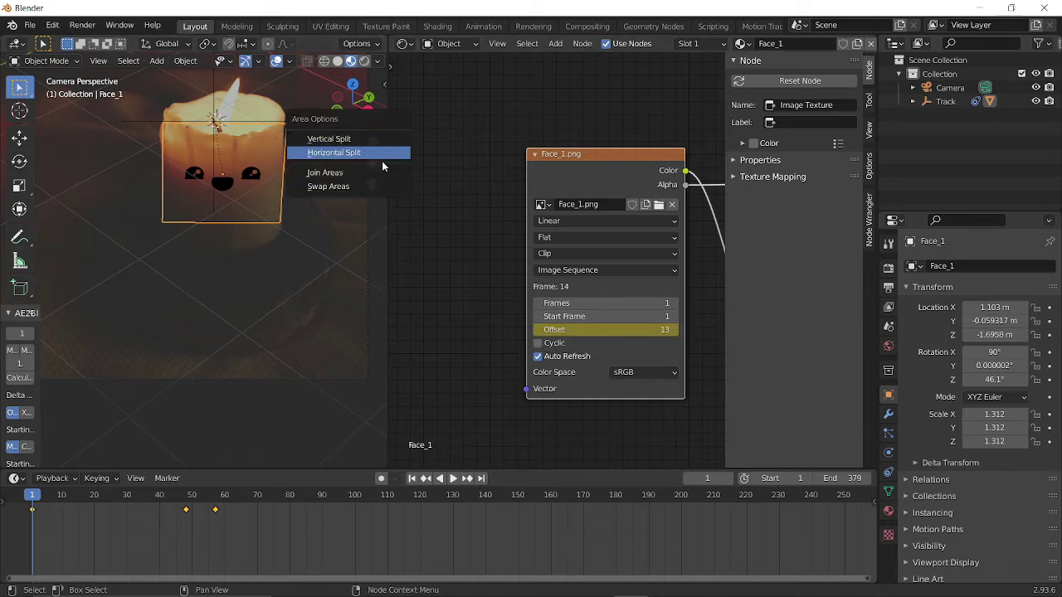
left_click(373, 174)
left_click(526, 173)
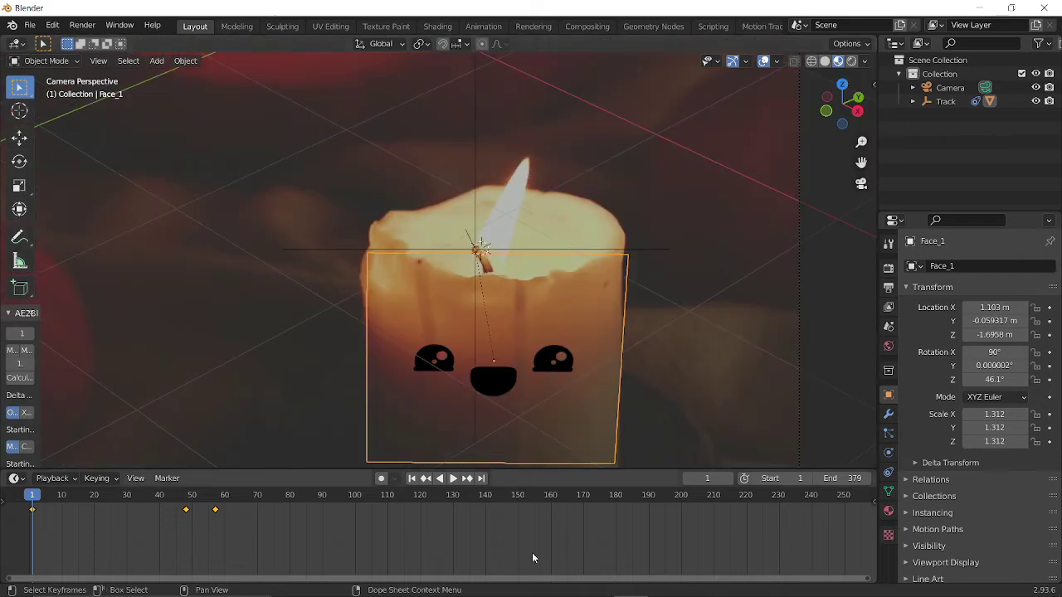
Reduce the timeline's height to give the 3D viewport more room
scroll(427, 294, "down", 6)
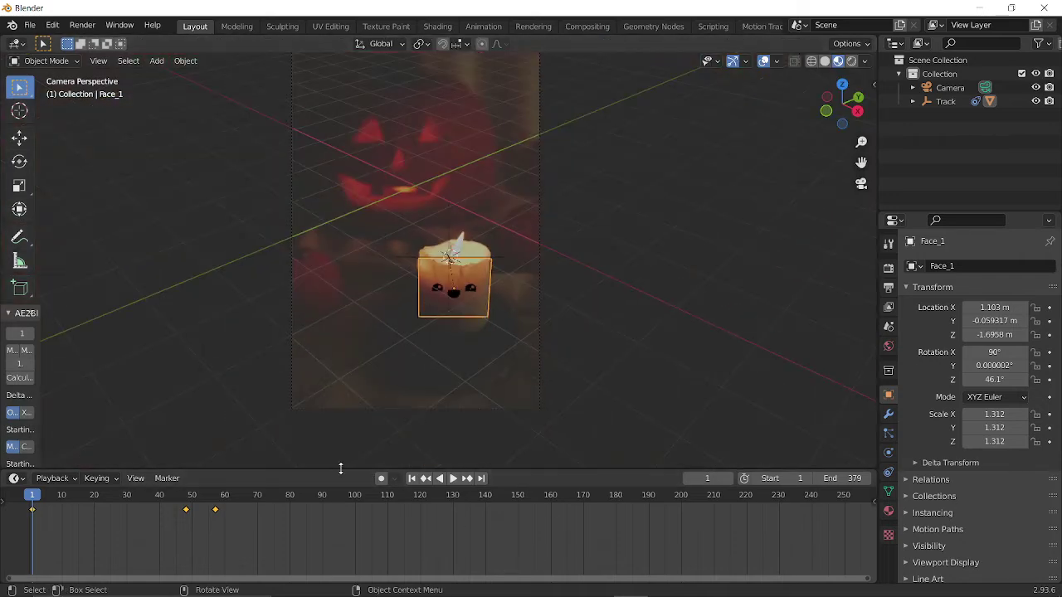
left_click_drag(340, 470, 357, 501)
scroll(377, 416, "up", 5)
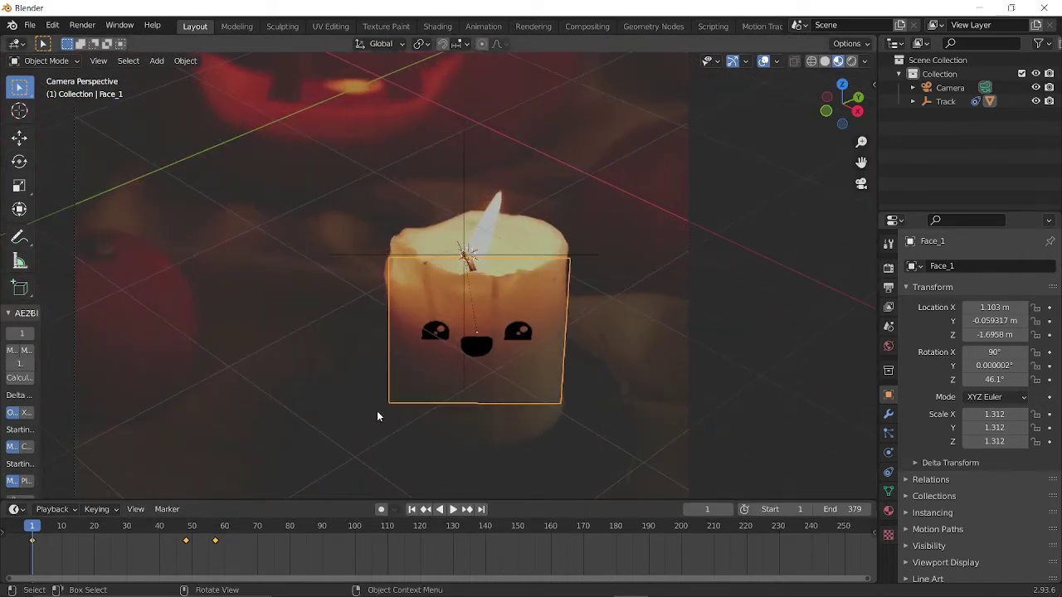
scroll(378, 415, "down", 3)
Snap the 3D cursor to the selected Face_1 plane and add a new mesh plane there
middle_click_drag(381, 392, 495, 379)
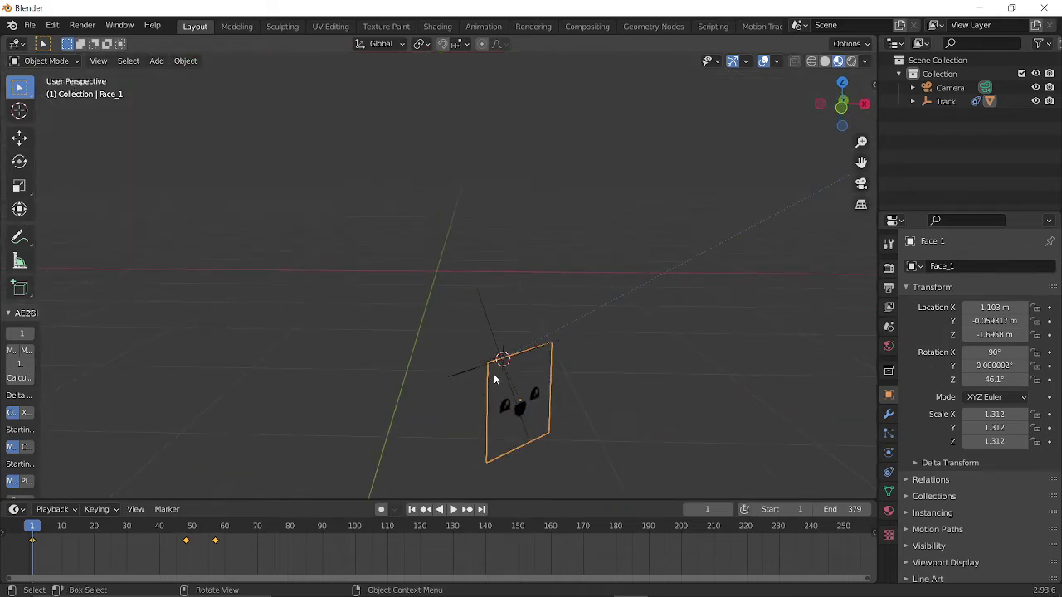
key("shift+s")
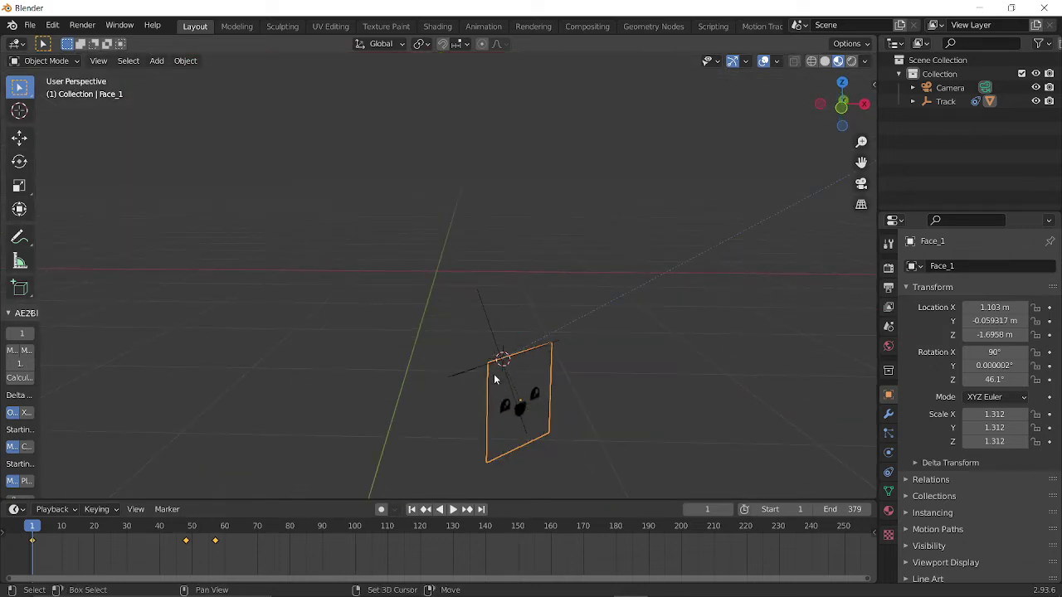
key("shift+s")
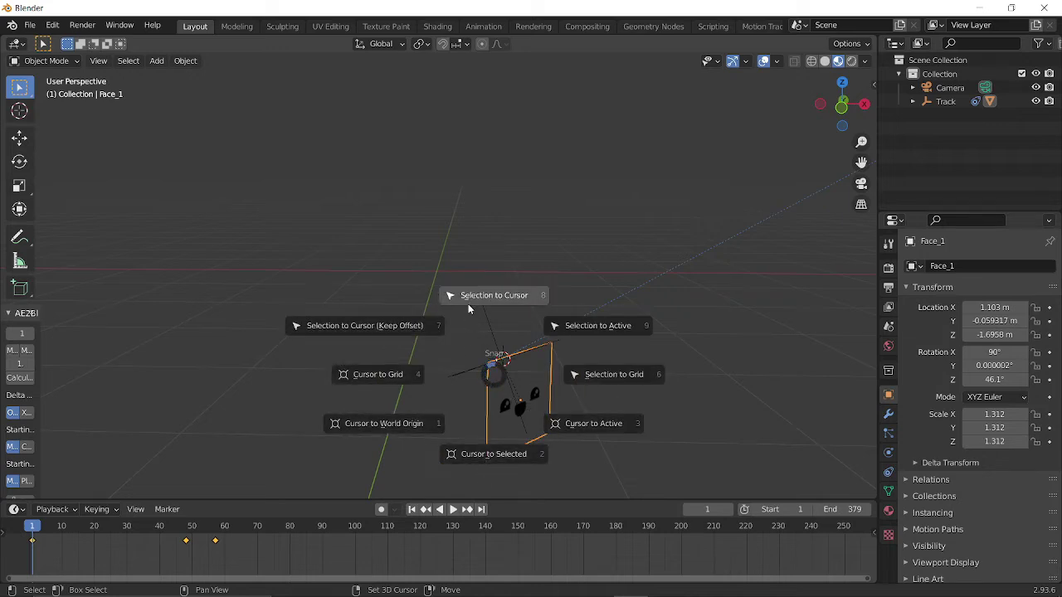
left_click(479, 472)
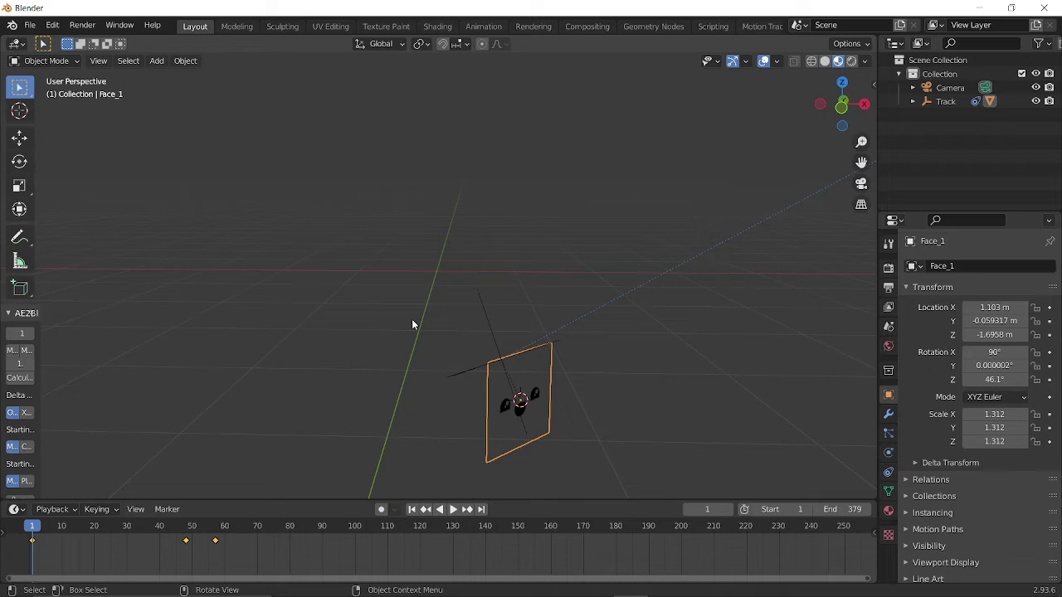
key("shift+a")
mouse_move(348, 316)
left_click(455, 318)
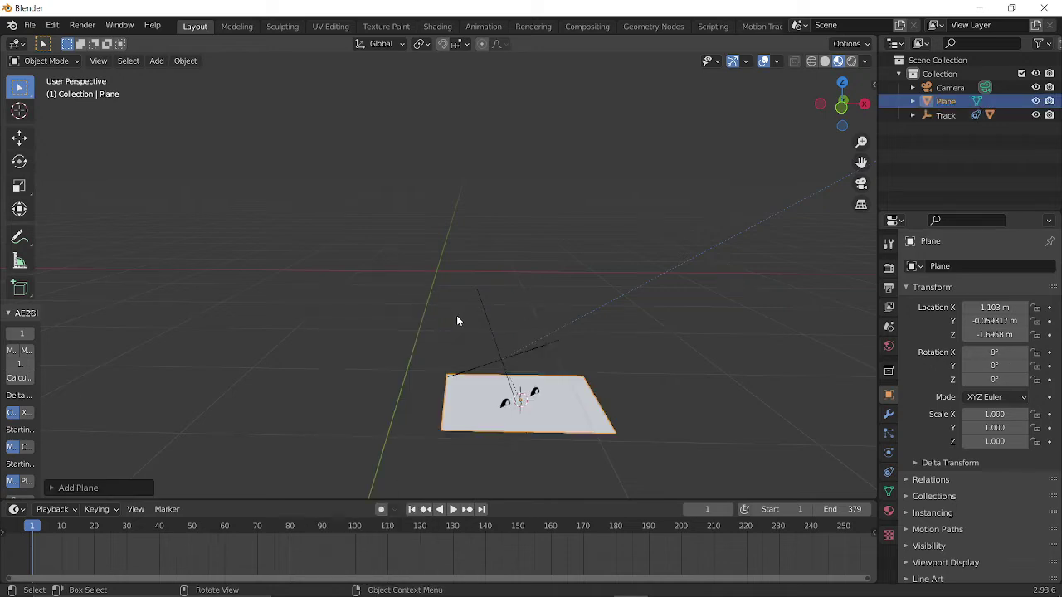
Add a Subdivision Surface modifier to the new plane with viewport and render levels set to 3
middle_click_drag(457, 319, 768, 305)
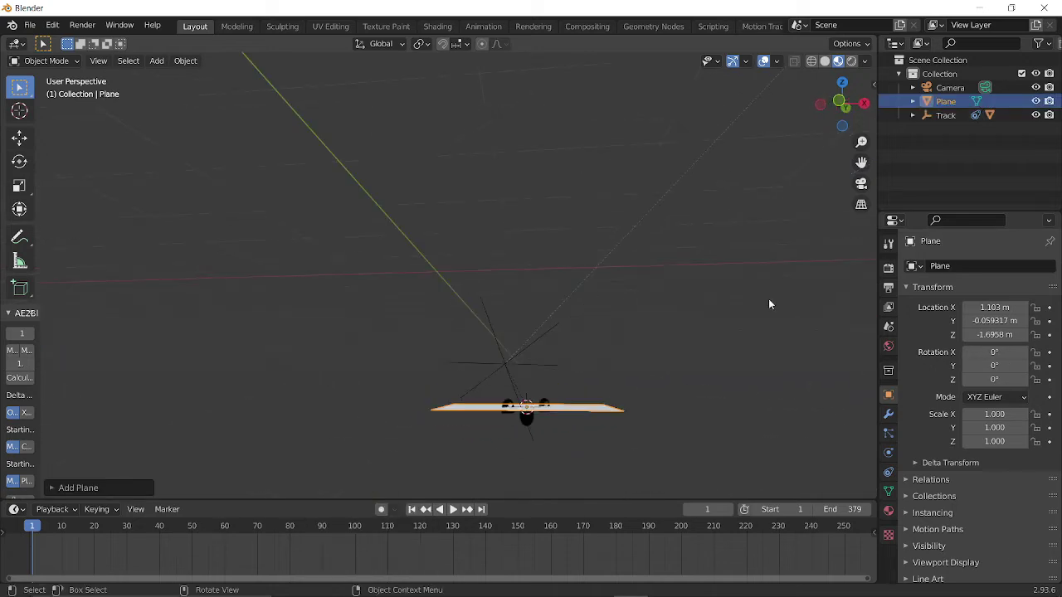
left_click(890, 415)
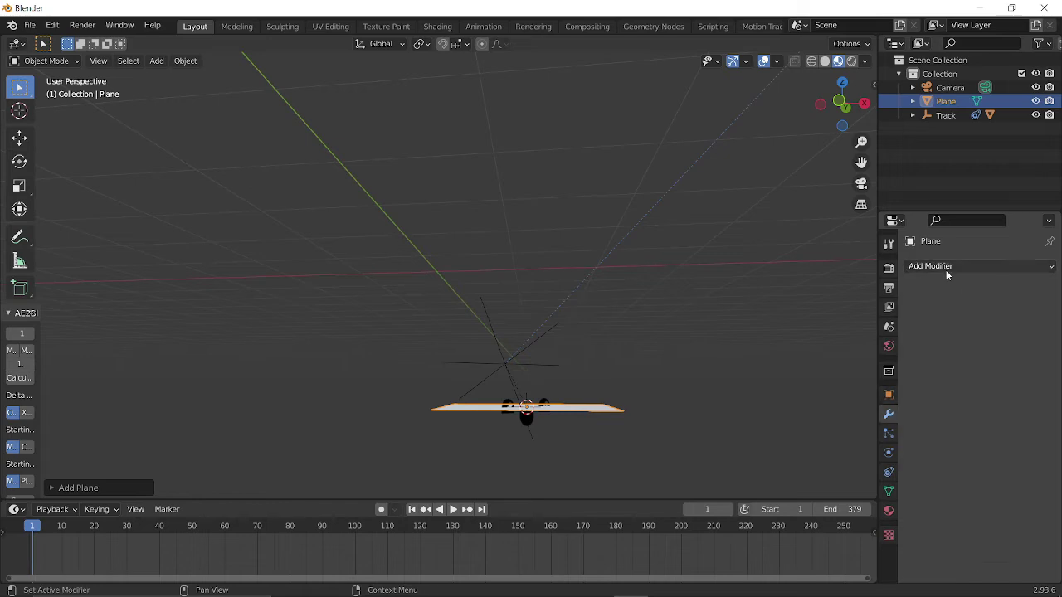
left_click(945, 266)
left_click(761, 514)
middle_click_drag(542, 431, 551, 490)
left_click_drag(999, 327, 974, 435)
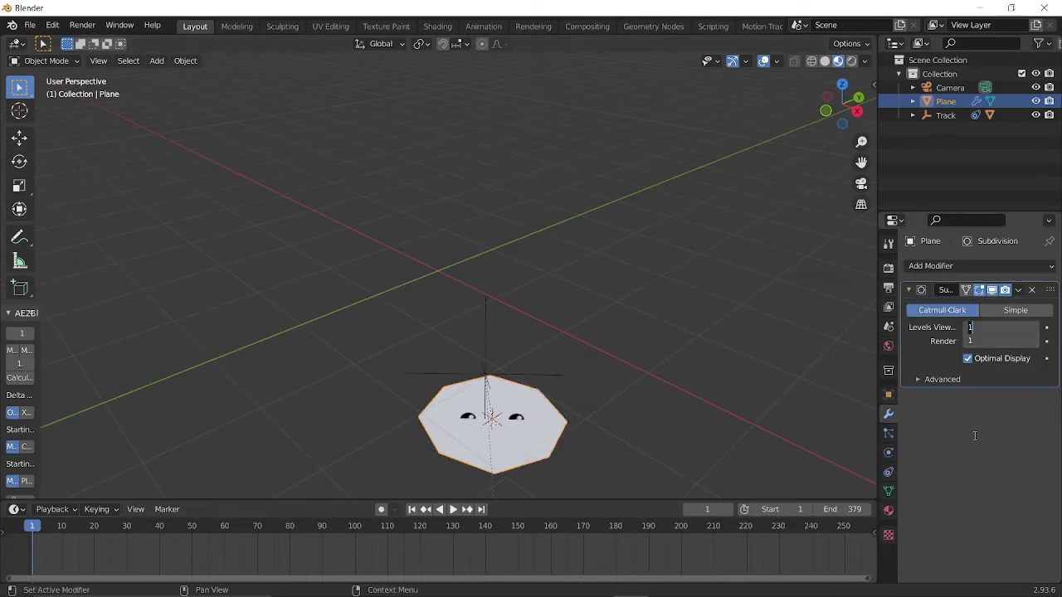
type("3")
key("Return")
Scale the rounded plane along the global Y axis to about half its width
middle_click_drag(500, 445, 501, 401)
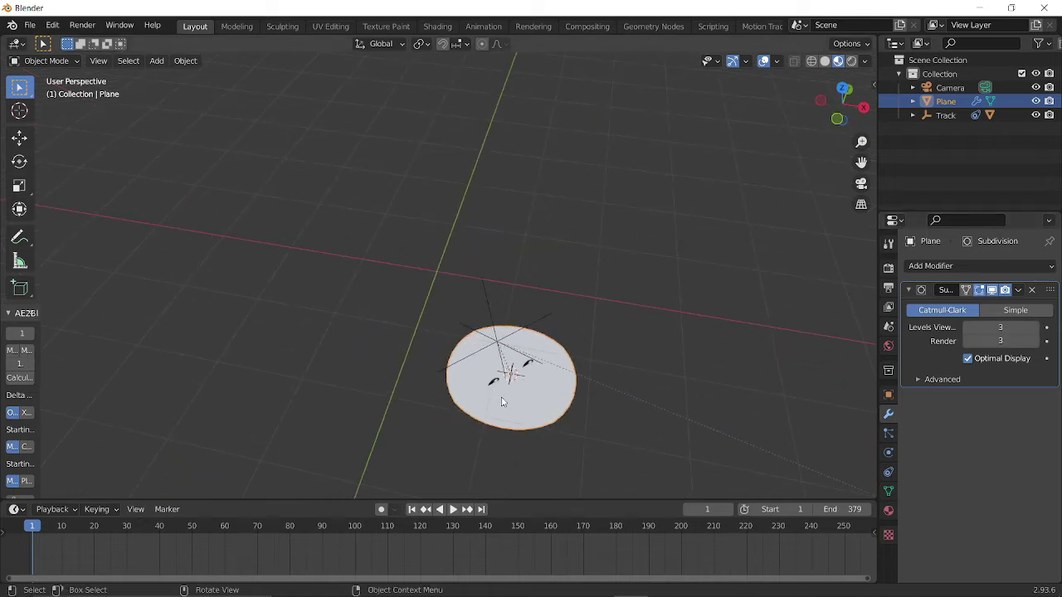
key("Tab")
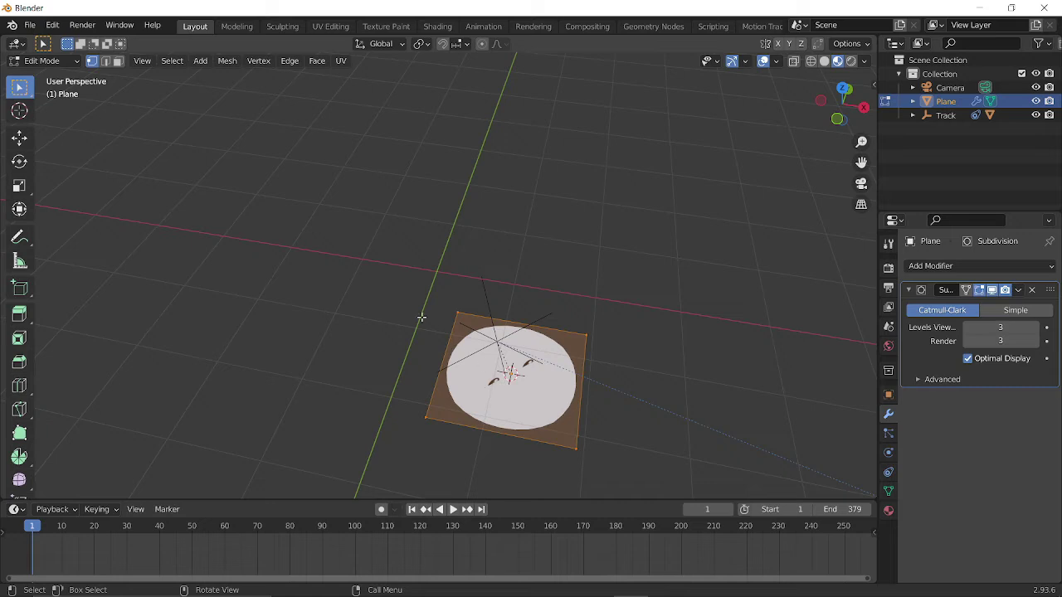
key("Tab")
key("s")
key("y")
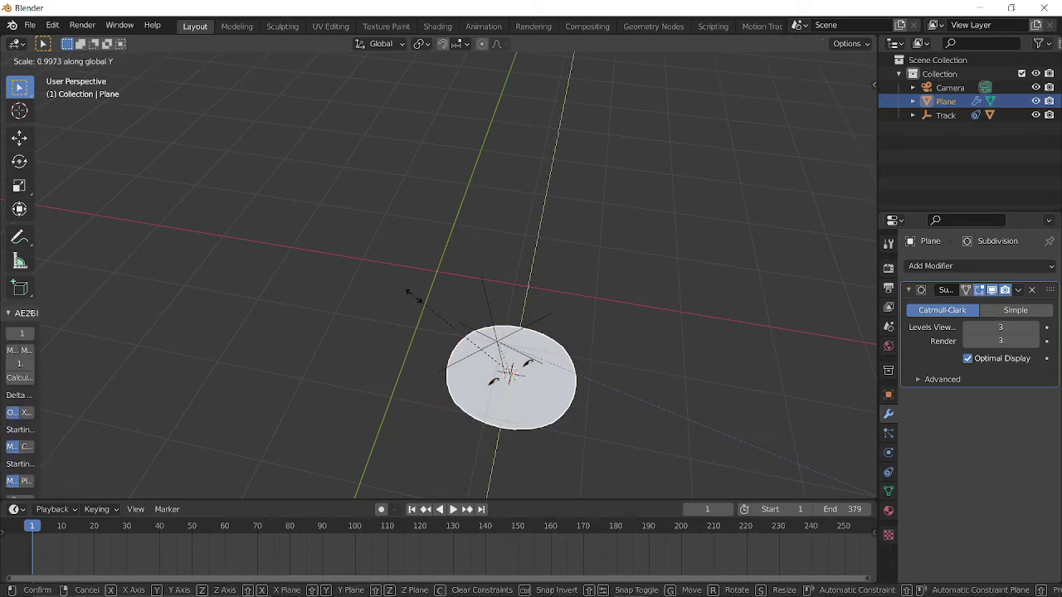
left_click(480, 323)
In Edit Mode, add two loop cuts across the plane, one near the hand end and one tight against the opposite end
key("Tab")
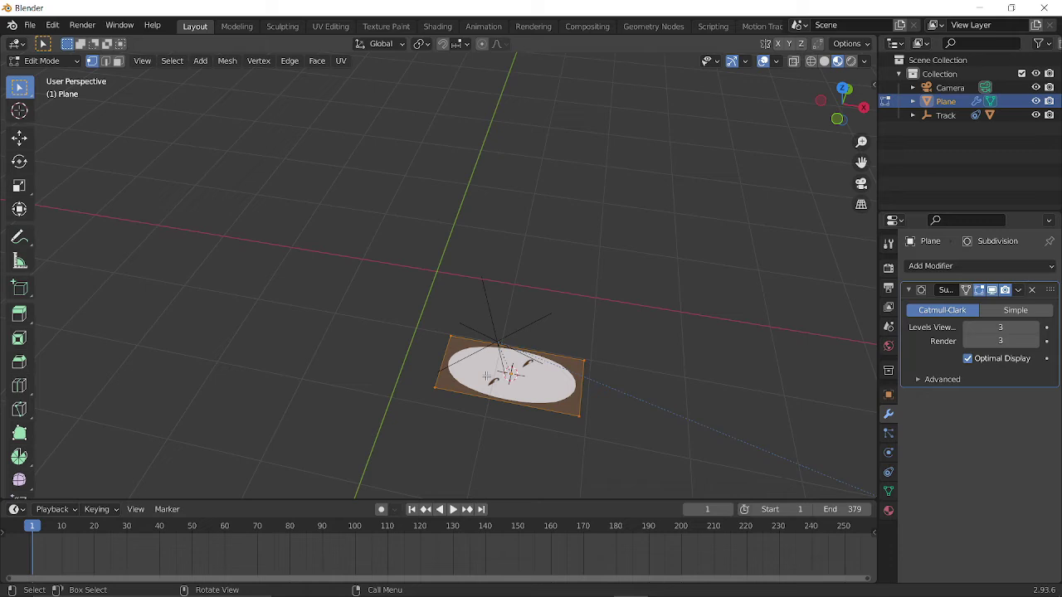
key("ctrl+r")
left_click(487, 376)
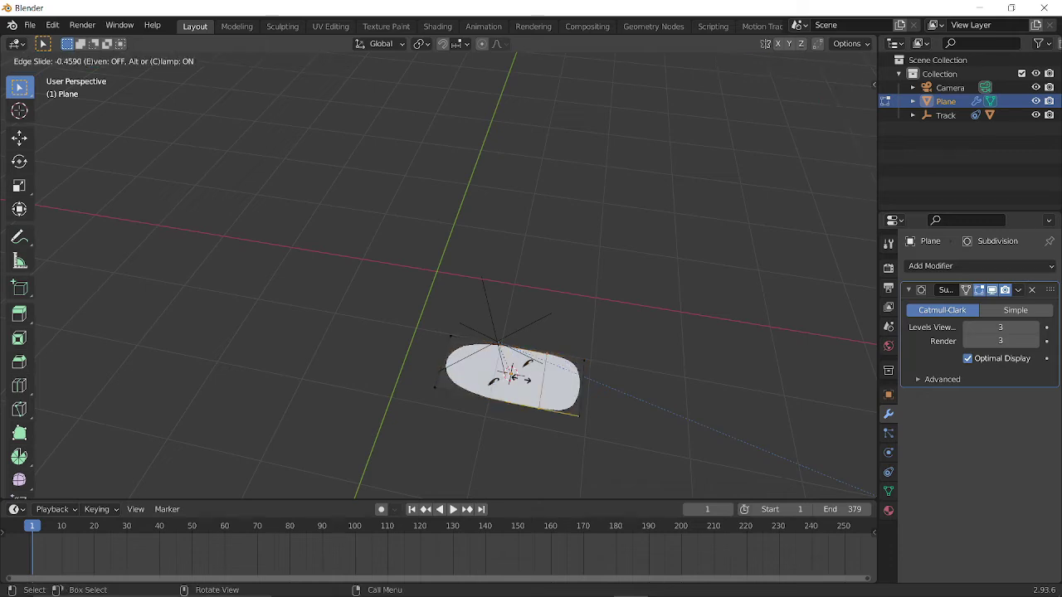
left_click(436, 379)
middle_click_drag(436, 379, 336, 225)
scroll(411, 299, "up", 4)
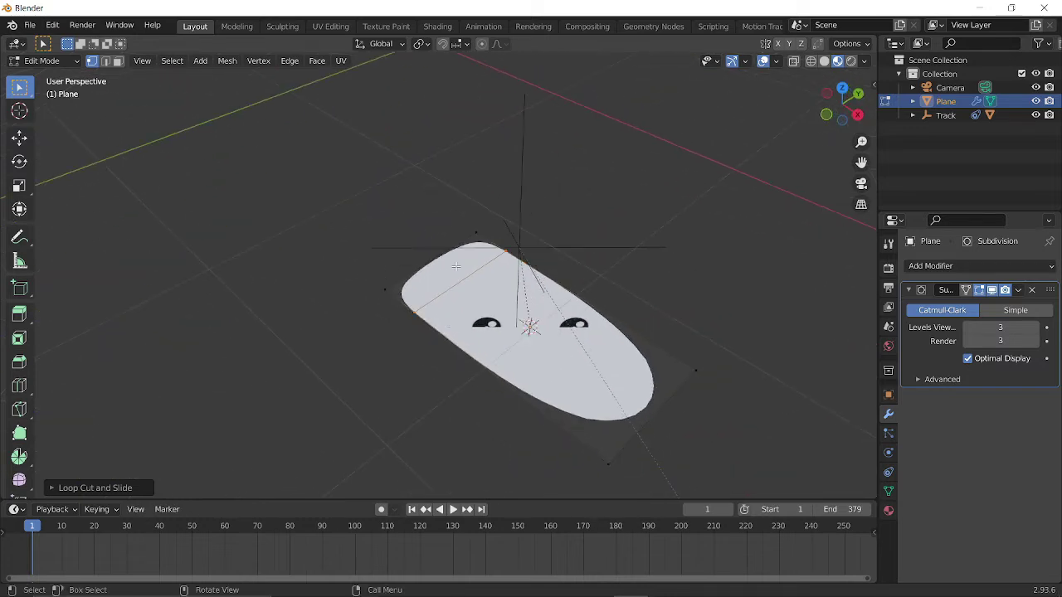
key("ctrl+r")
left_click(568, 274)
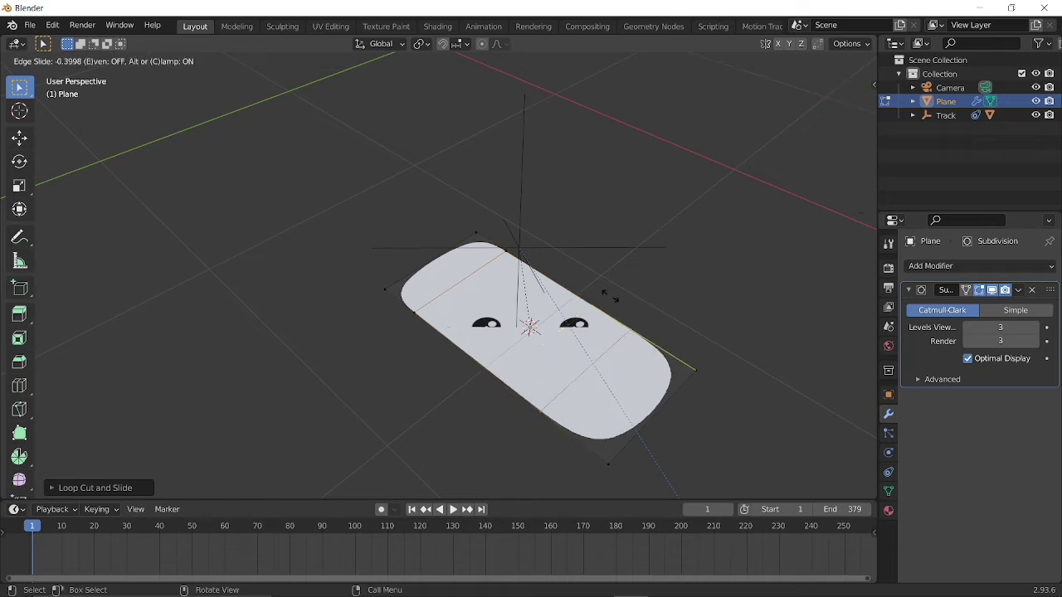
left_click(667, 325)
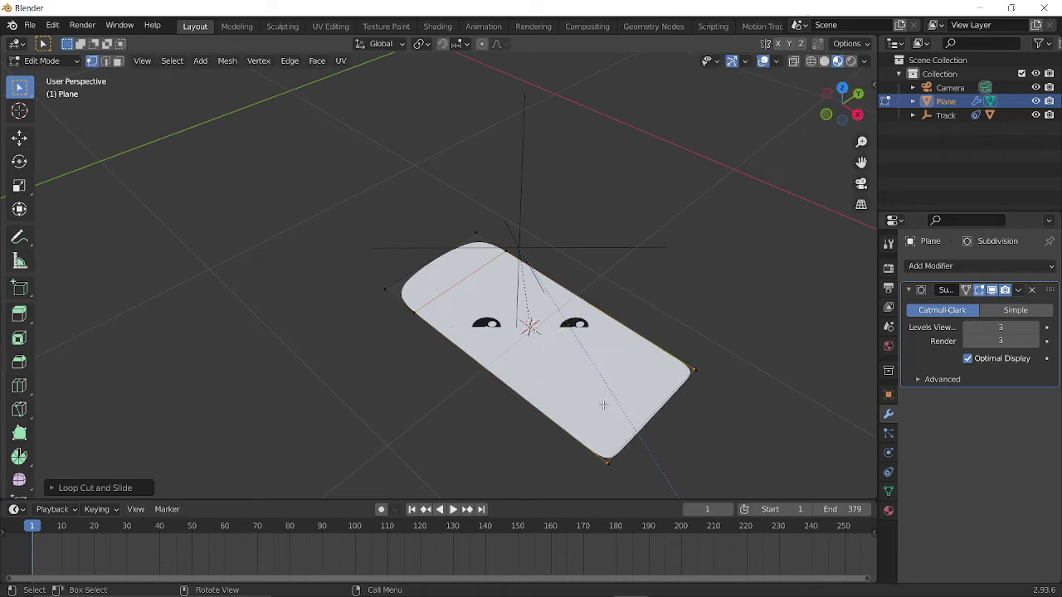
Extrude the two short side edges at the hand end outward along Y, about 0.4 m and 0.3 m, to form side fingers
left_click(105, 61)
left_click(399, 305)
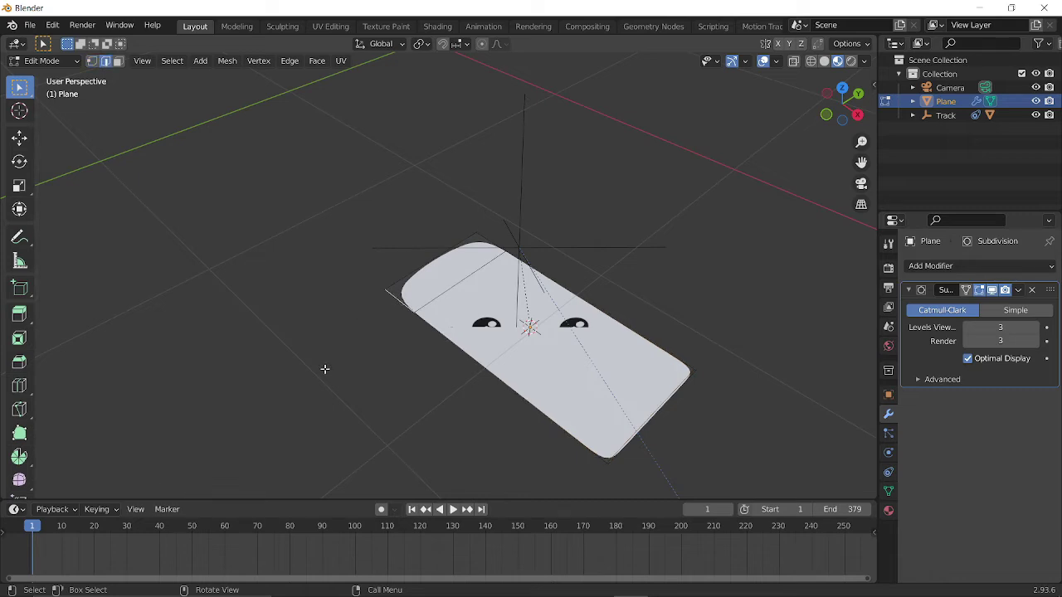
key("g")
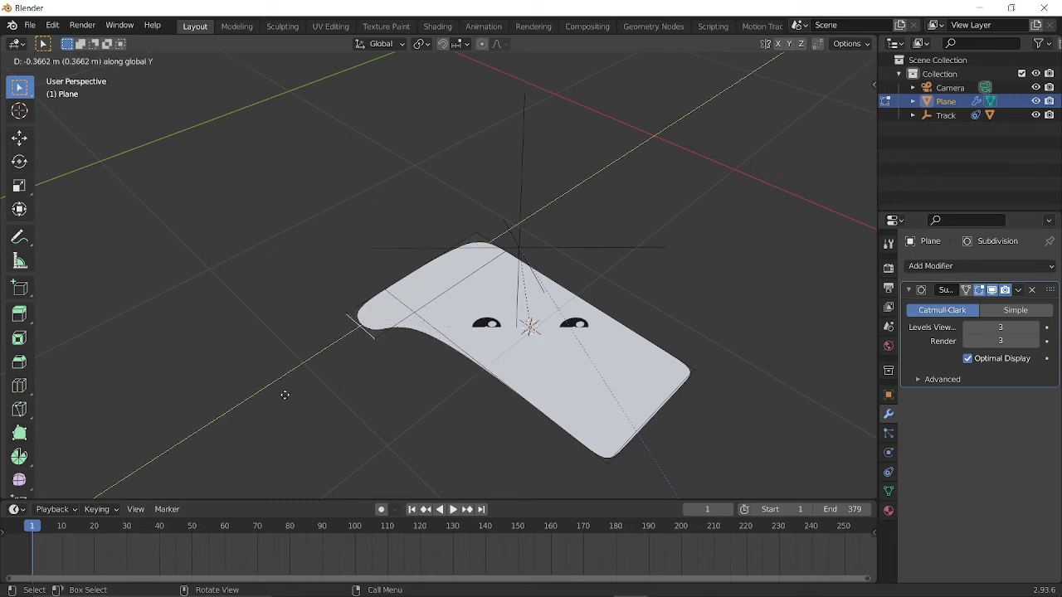
left_click(308, 352)
left_click(487, 242)
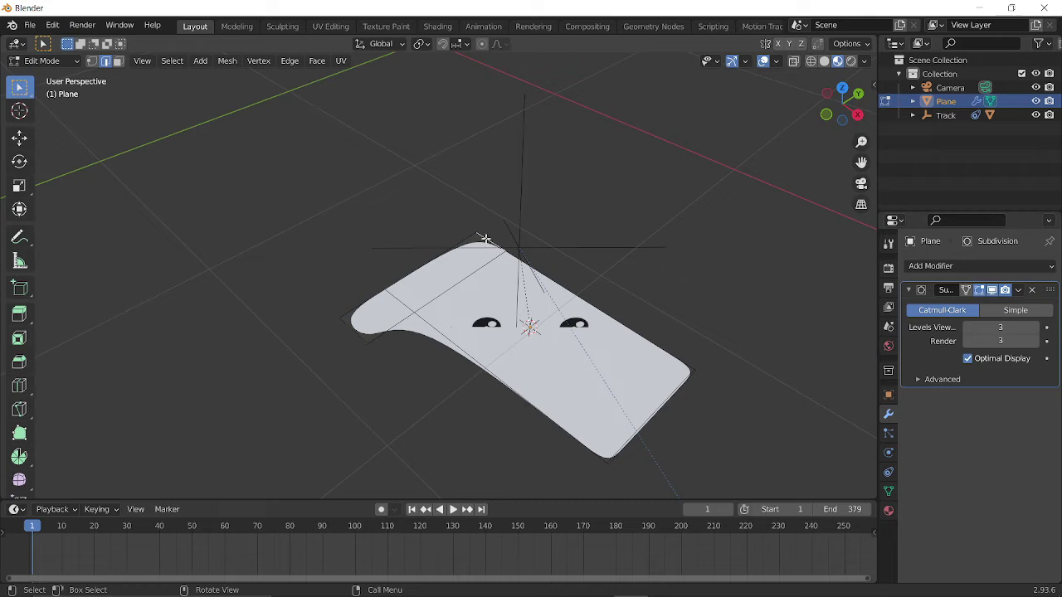
key("g")
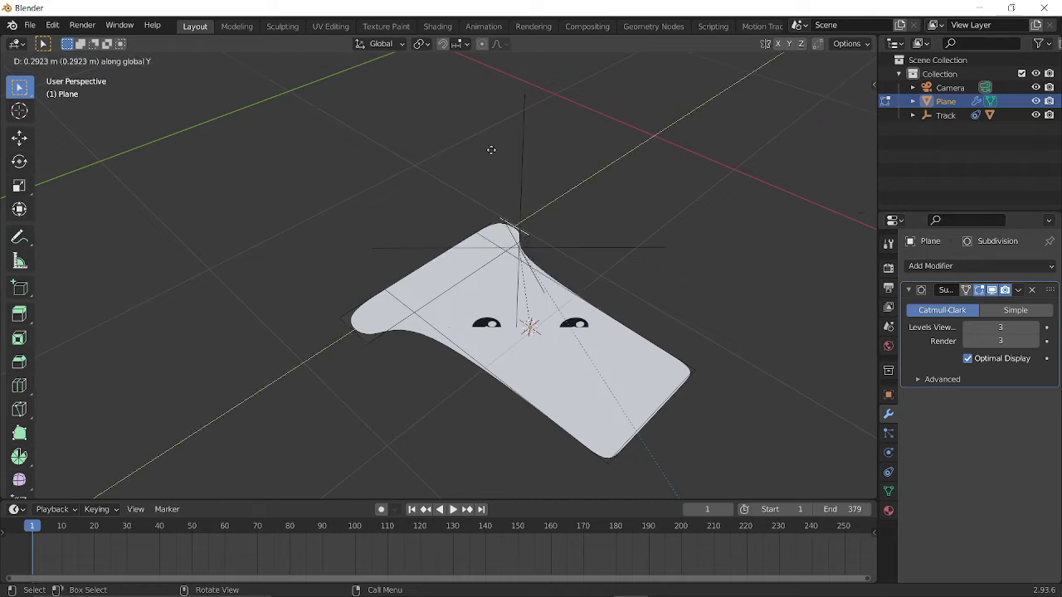
left_click(497, 147)
Extrude the hand's end edge outward along X as a middle finger and scale its tip narrower
middle_click_drag(405, 170, 307, 181)
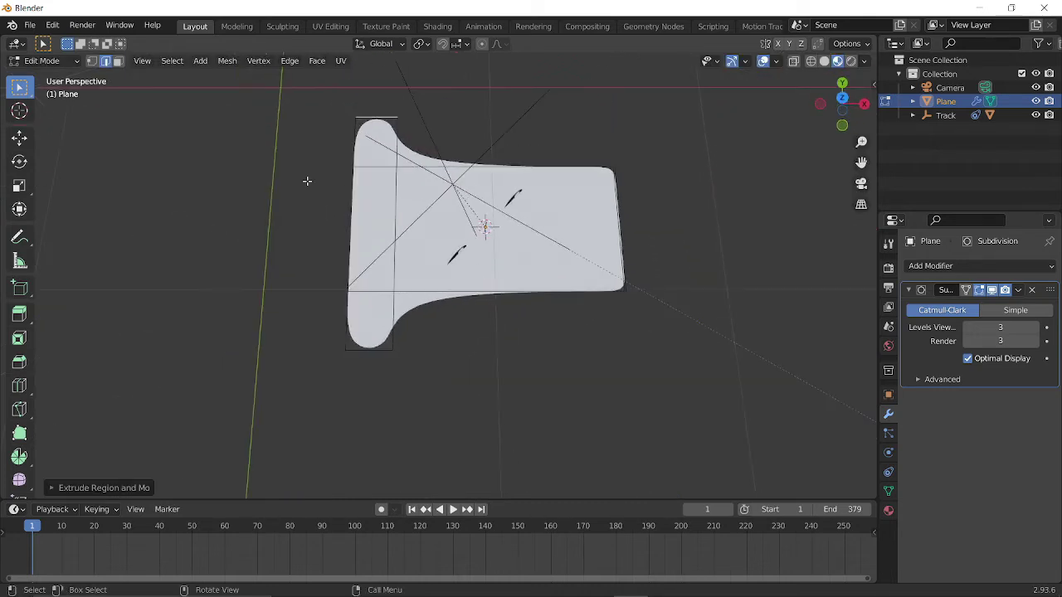
left_click(351, 220)
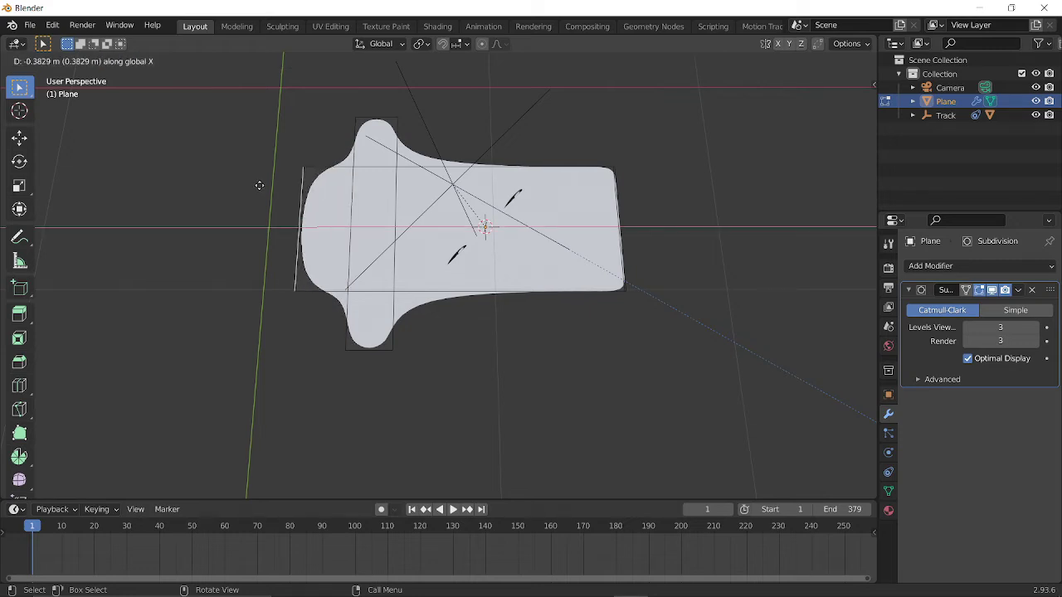
left_click(238, 190)
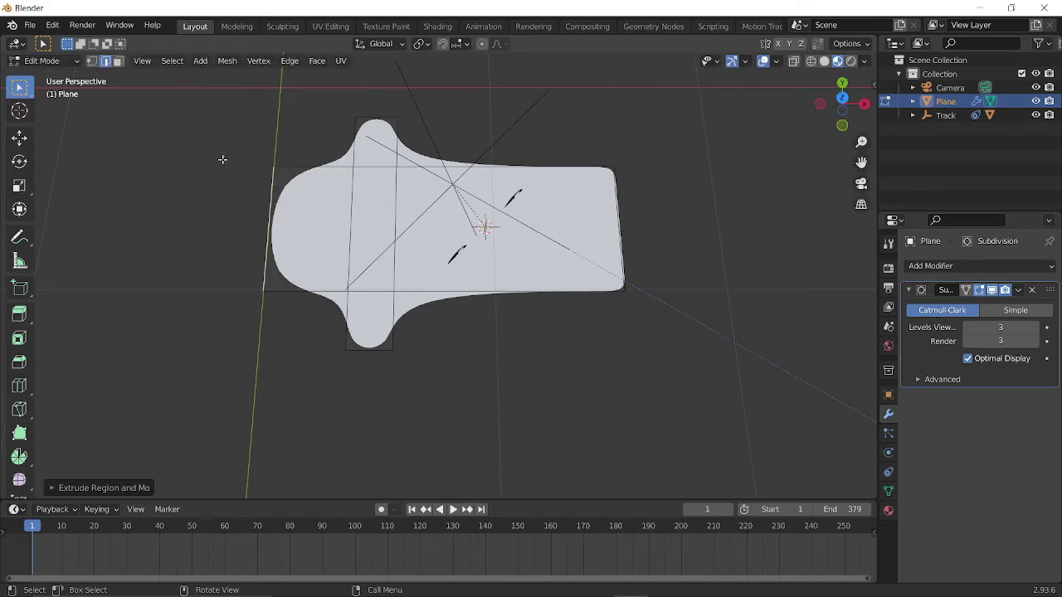
key("s")
left_click(240, 189)
Add a loop cut close to the base of the middle finger and scale it narrower
key("ctrl+r")
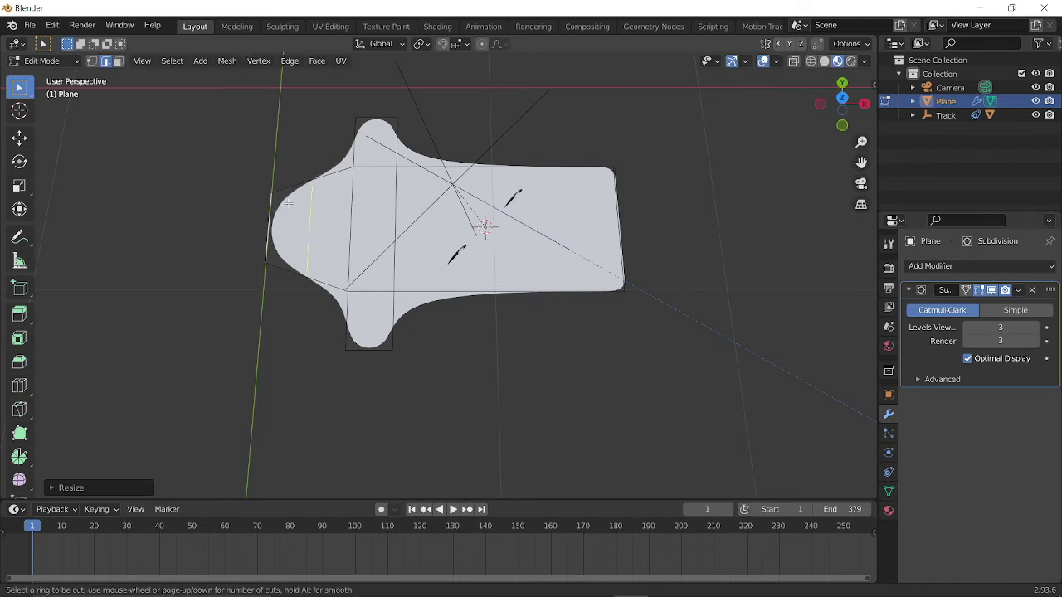
left_click(287, 204)
left_click(325, 211)
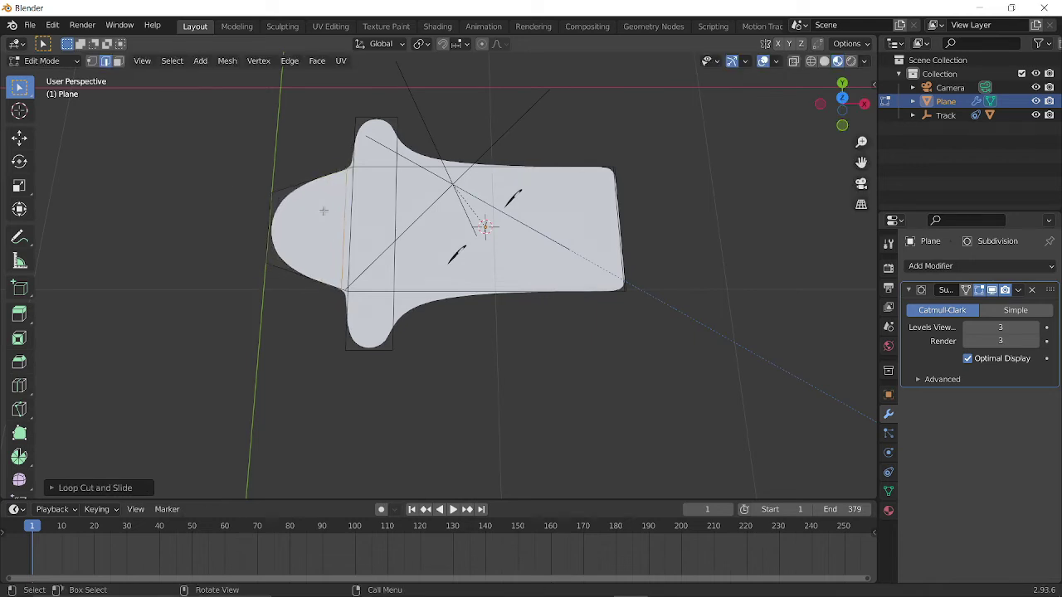
key("s")
left_click(304, 176)
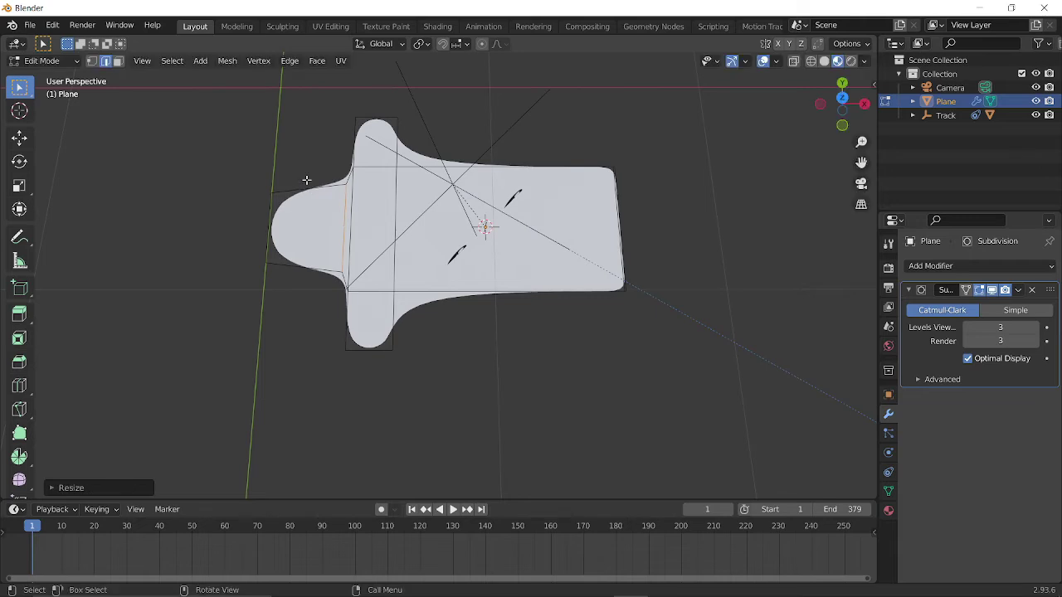
Back in Object Mode, scale the hand plane along global Y to about 0.81 and view it through the camera
key("Tab")
middle_click_drag(306, 174, 346, 131)
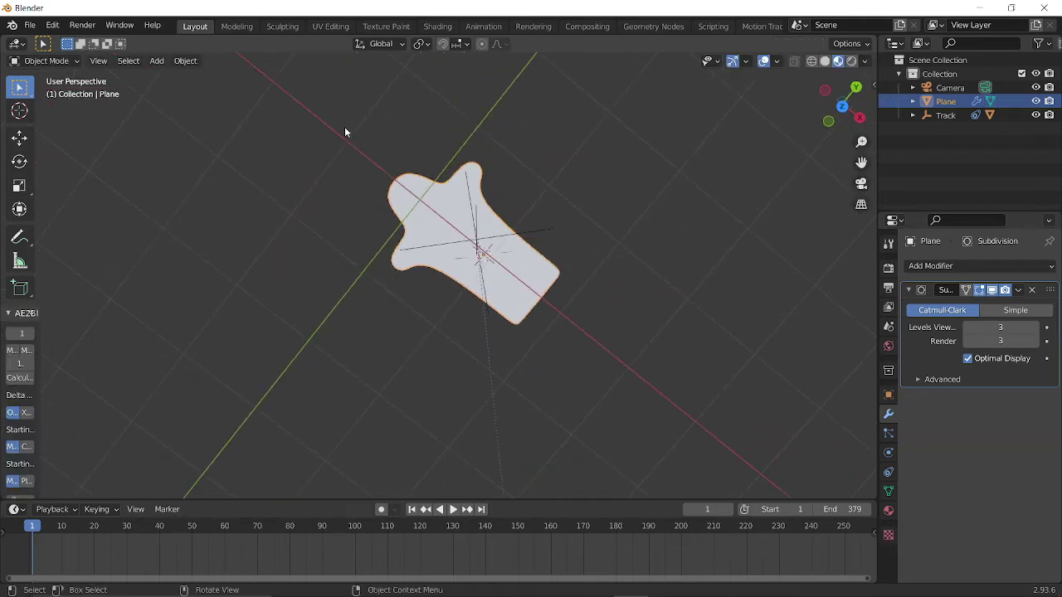
key("s")
key("y")
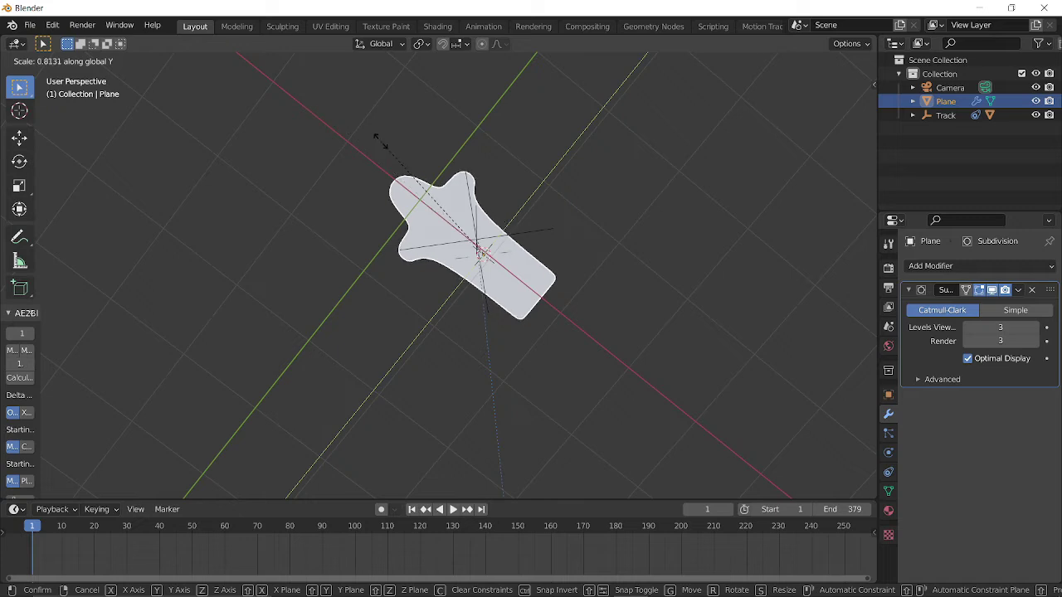
left_click(378, 139)
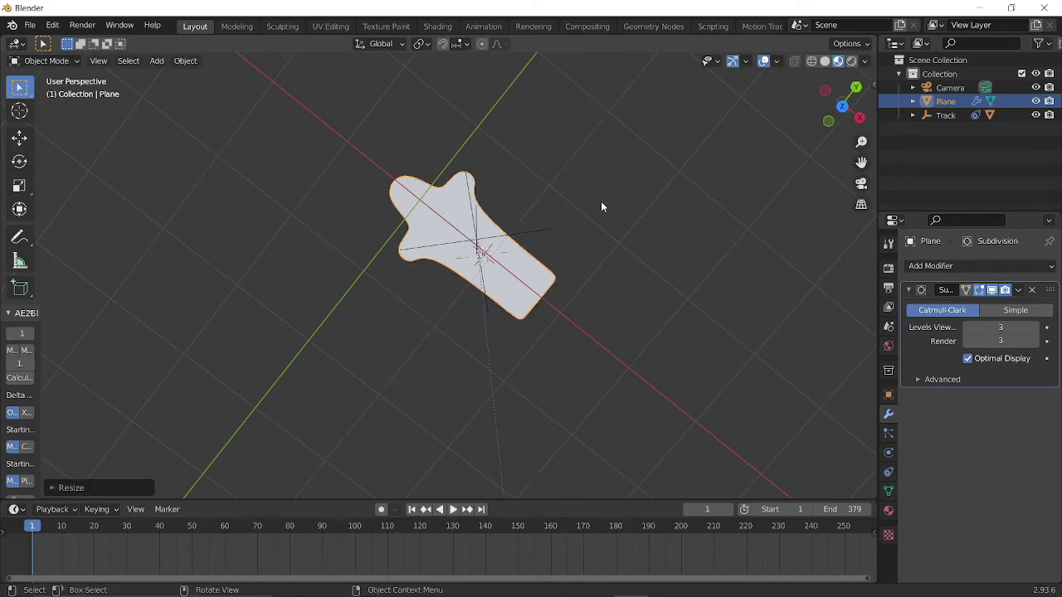
key("KP_0")
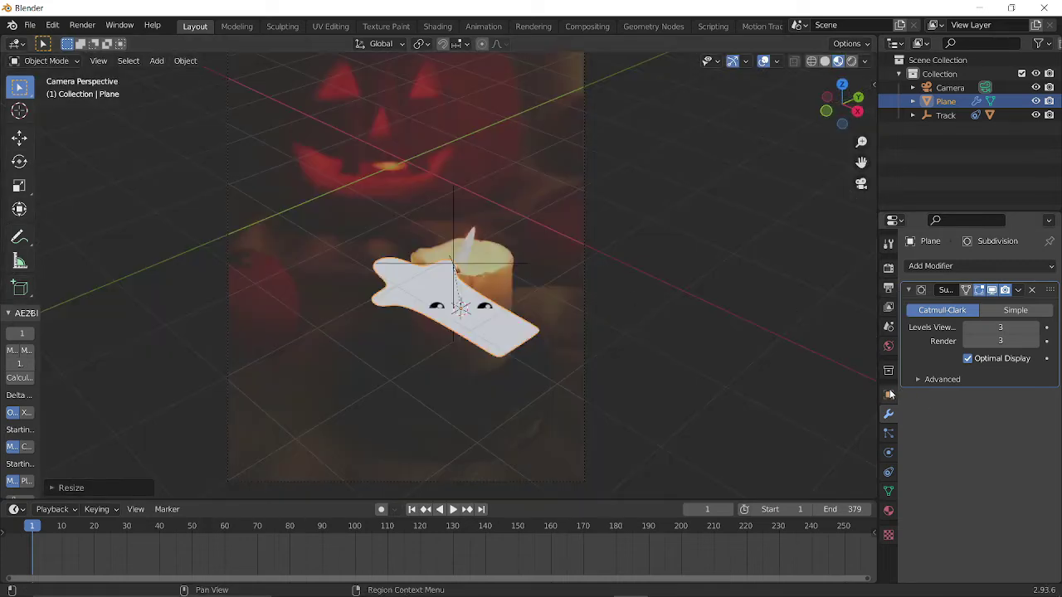
Match the hand plane's orientation to the face by setting its rotation to X 90° and Z 46.1°
left_click(888, 395)
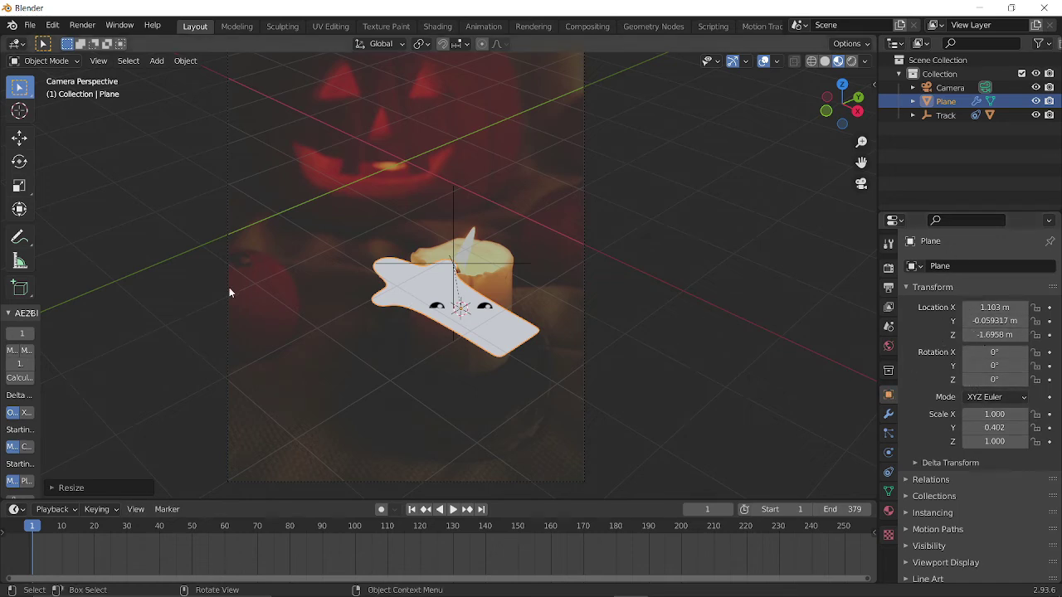
middle_click_drag(230, 292, 415, 260)
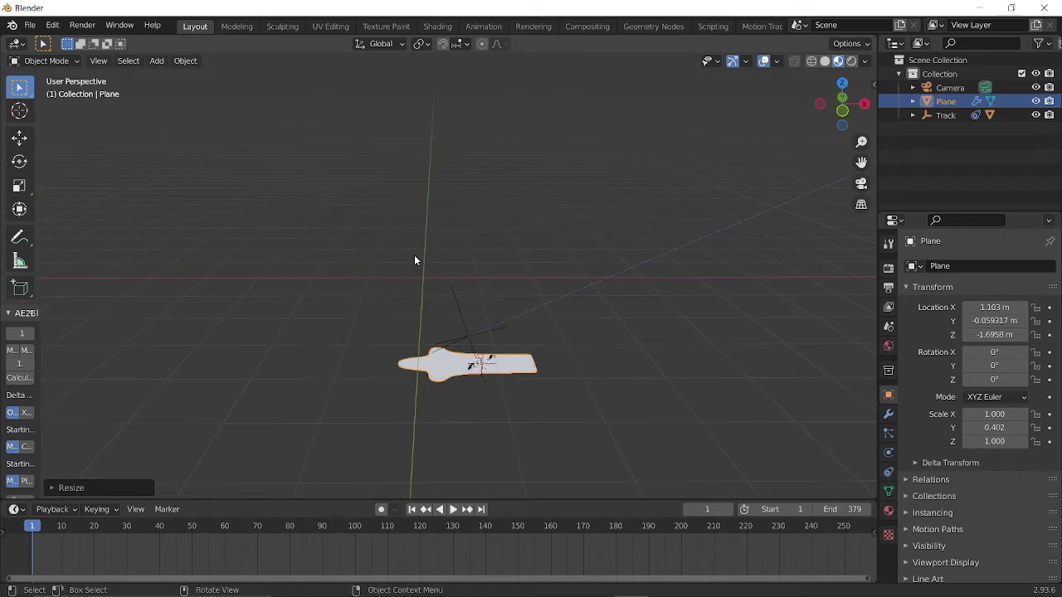
key("KP_0")
left_click(478, 315)
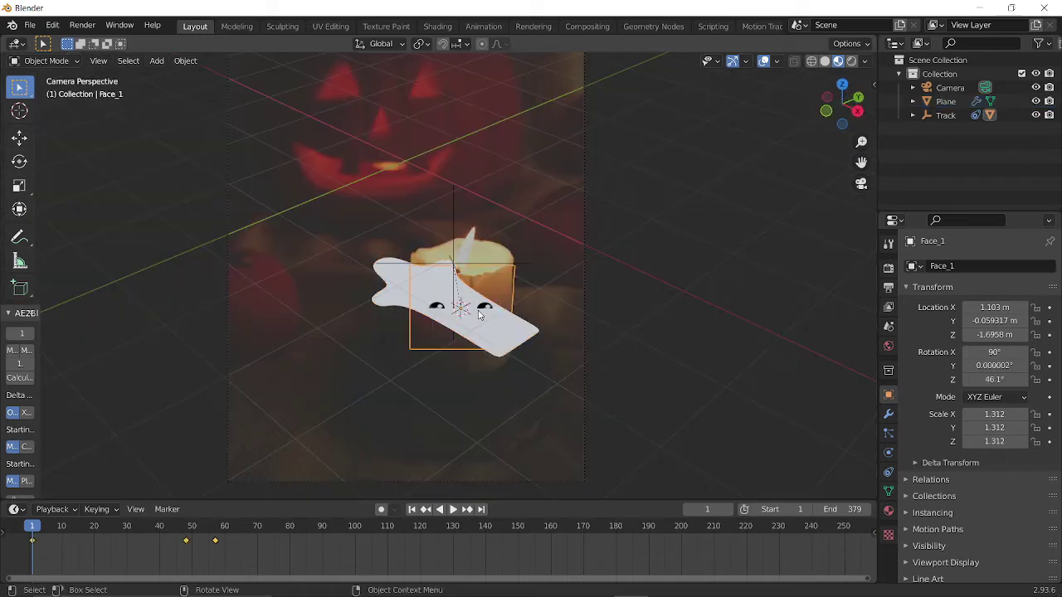
left_click(393, 282)
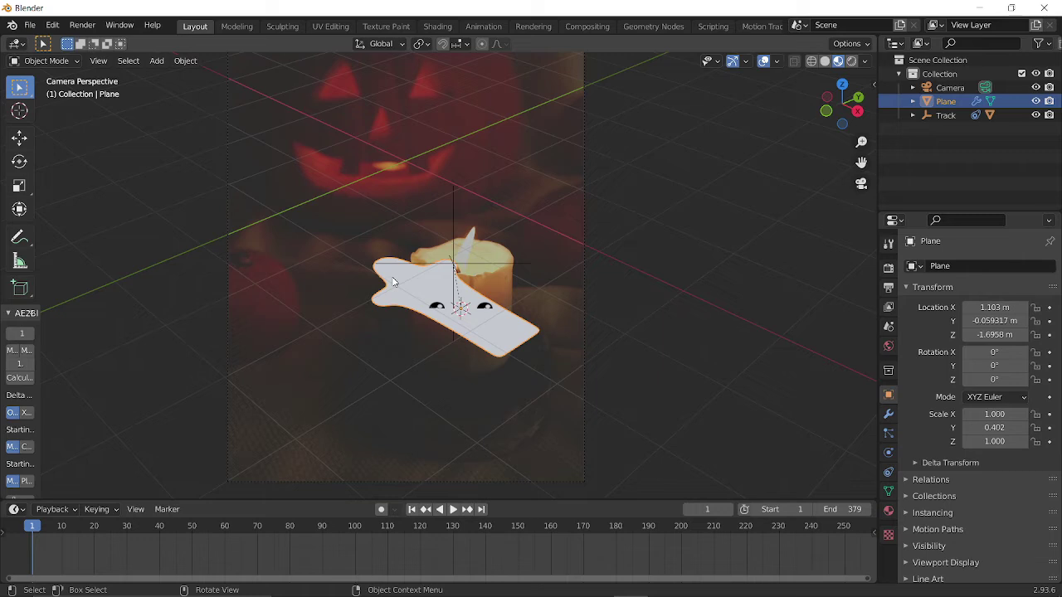
left_click(481, 315)
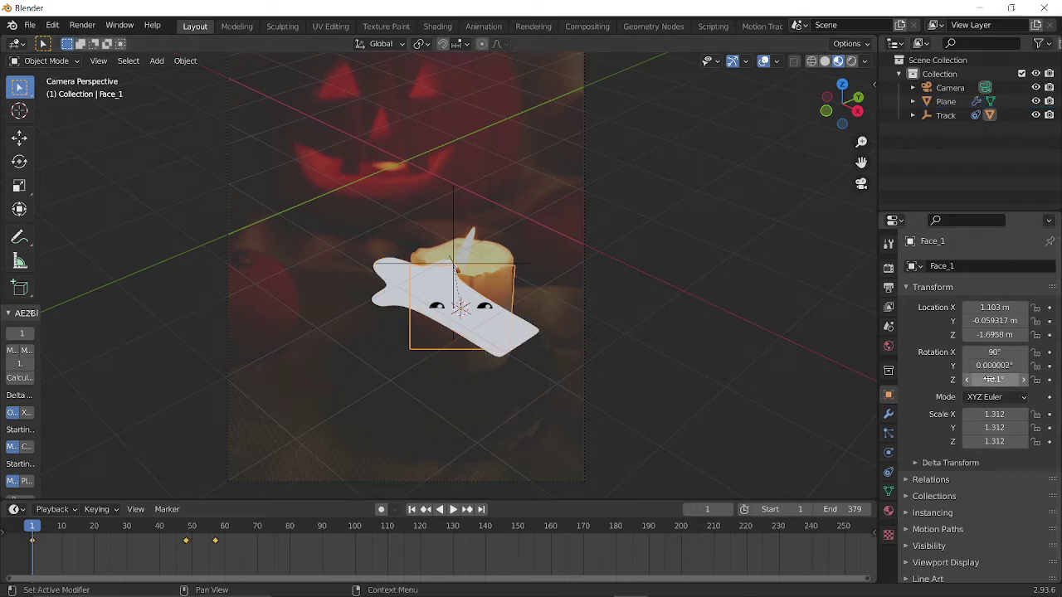
left_click(393, 284)
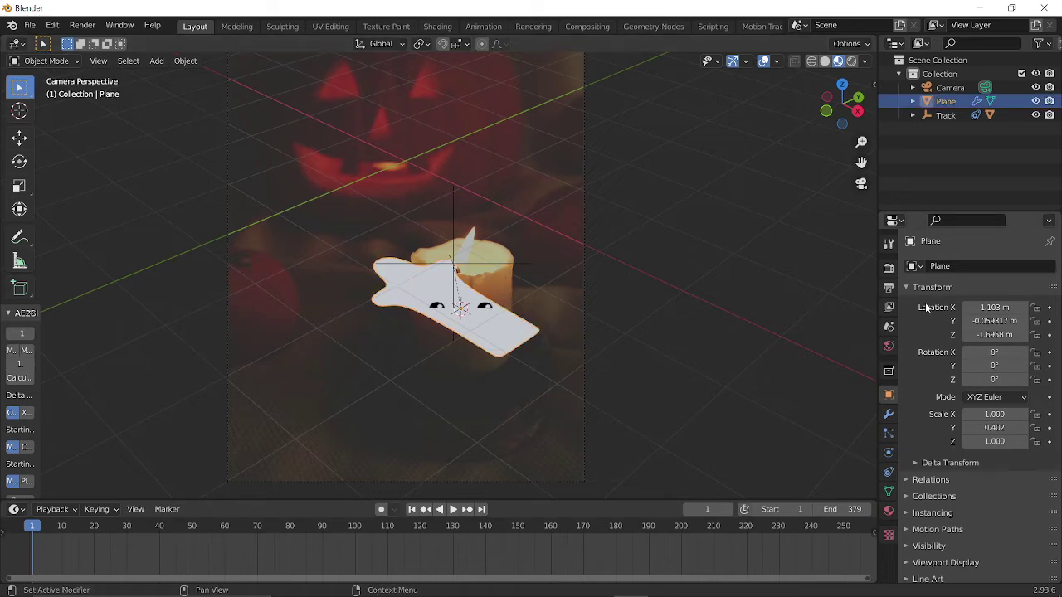
left_click(989, 353)
type("90")
key("Return")
left_click(972, 379)
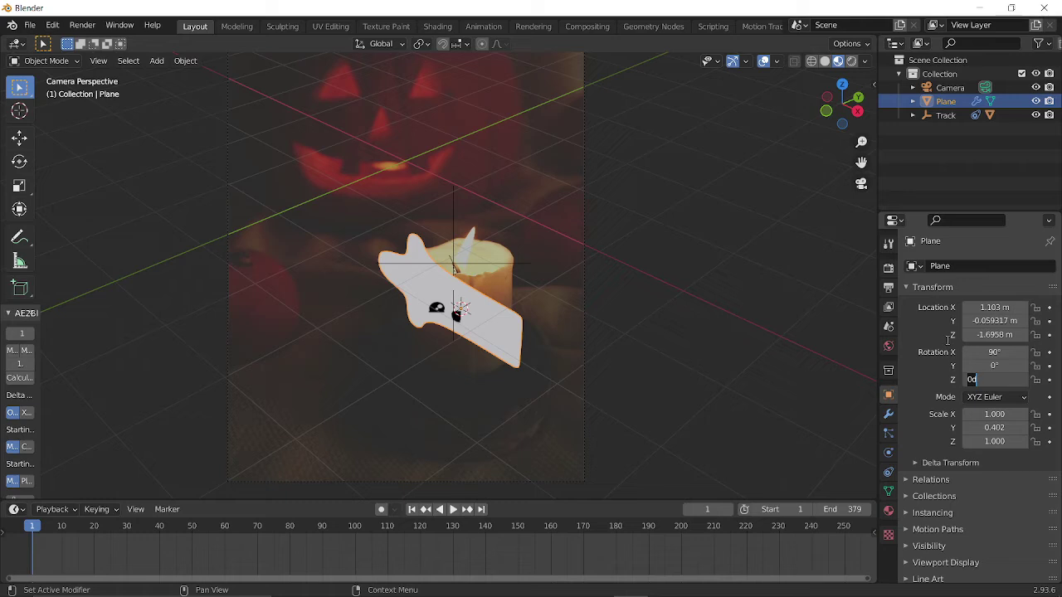
type("46.1")
key("Return")
Set the Y rotation of the Face_1 object to 0°
left_click(458, 318)
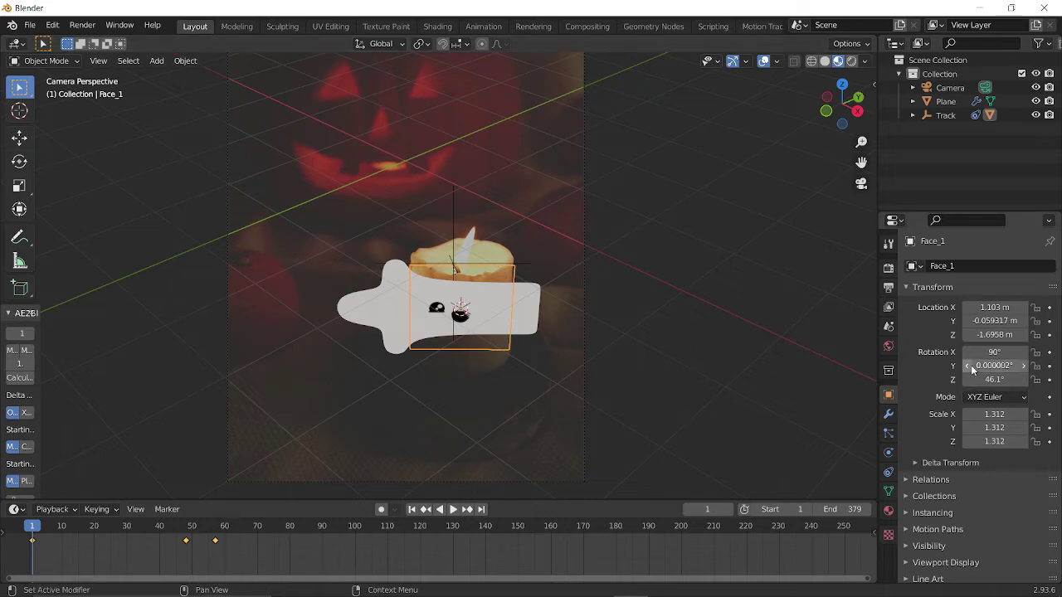
left_click(397, 315)
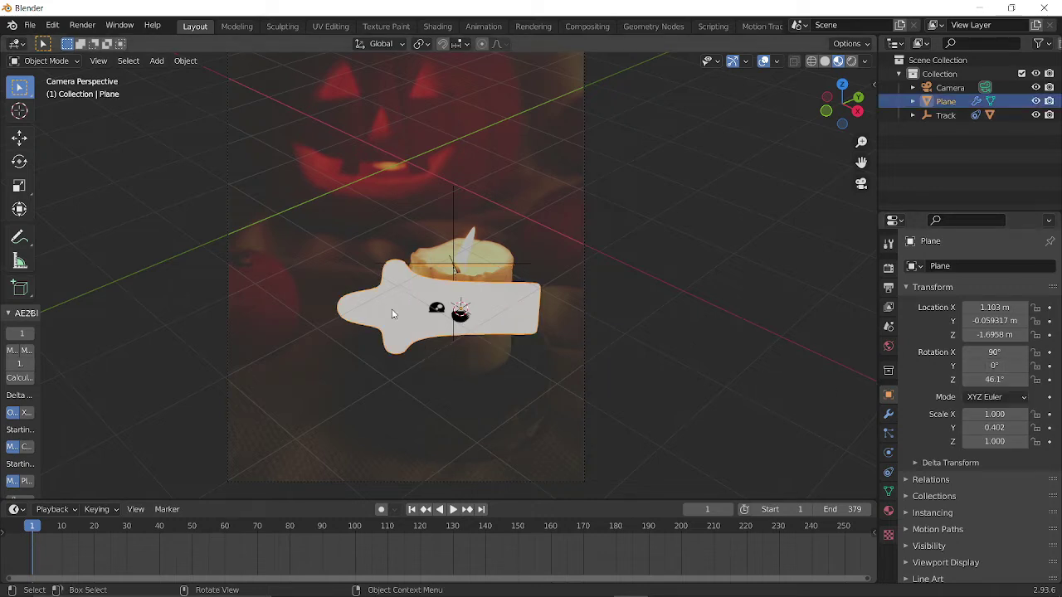
left_click(461, 310)
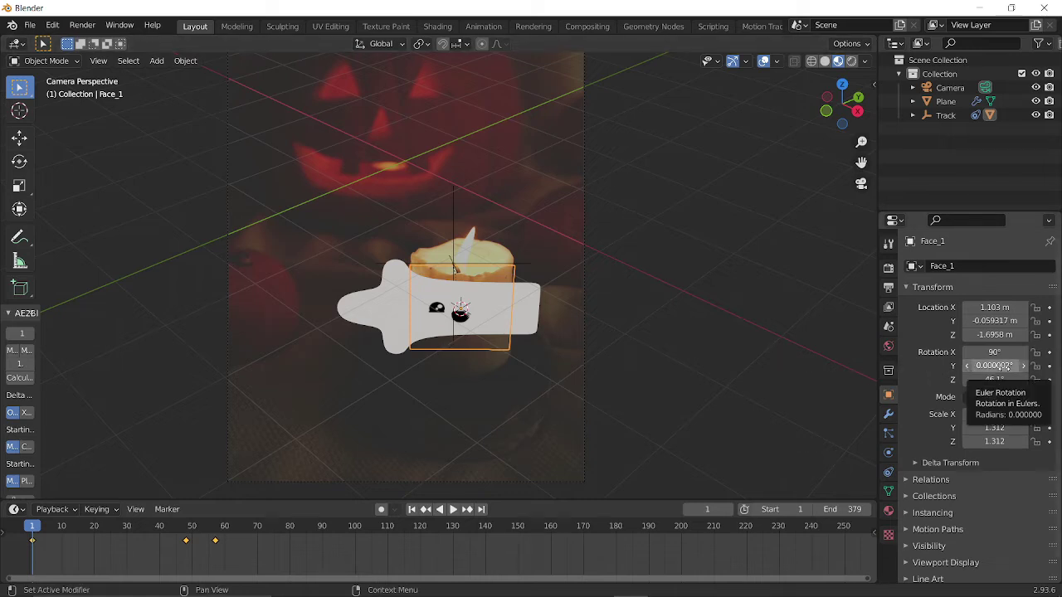
left_click(976, 370)
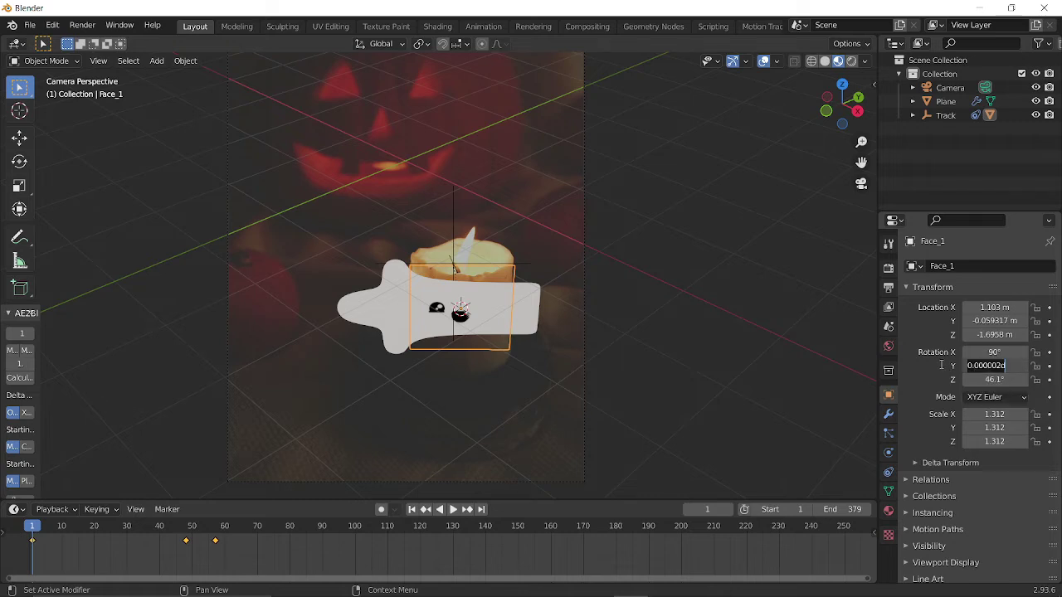
type("0")
key("Return")
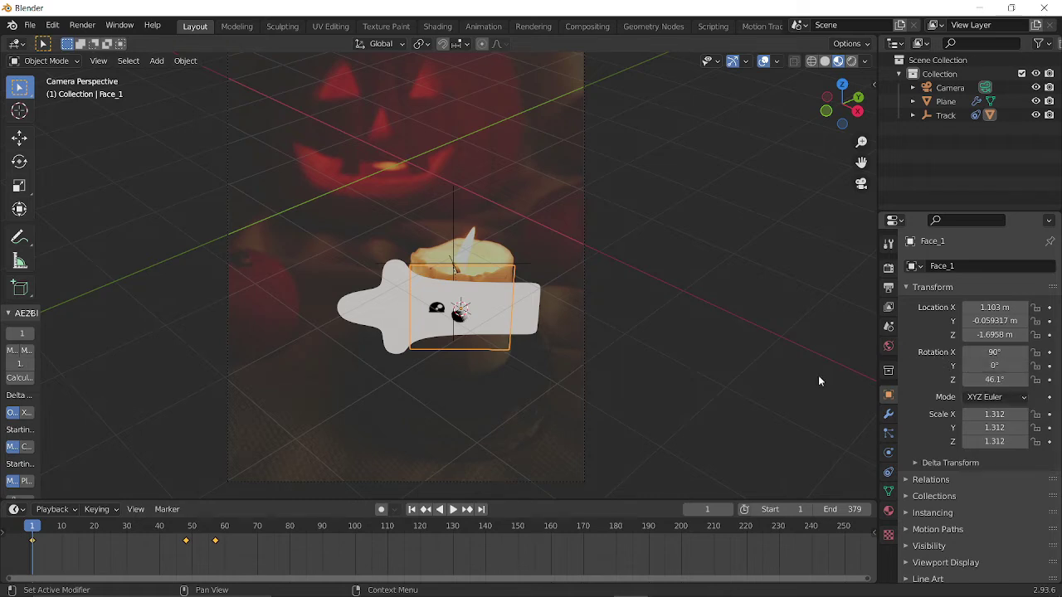
In camera view, move the hand along its local X axis off the face, to about X 0.04 m, Y -1.16 m
middle_click_drag(457, 386, 462, 467)
left_click(462, 465)
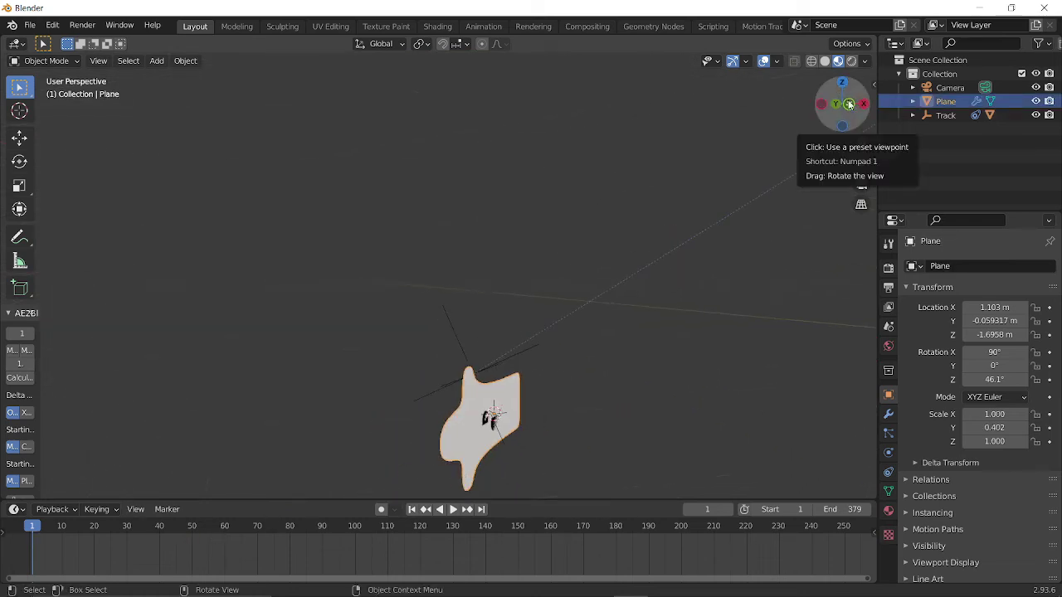
left_click(849, 104)
key("KP_0")
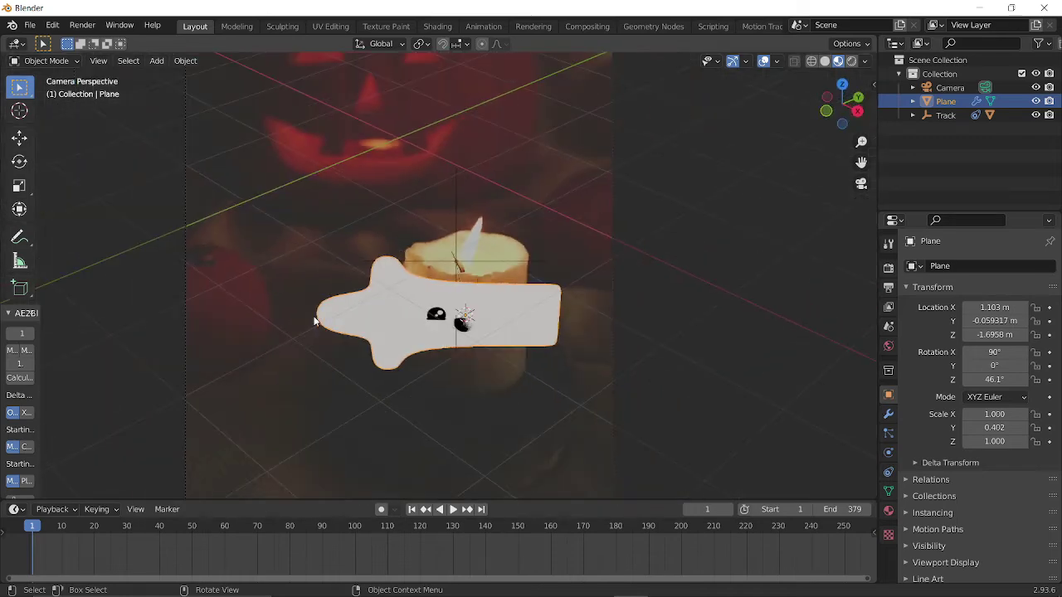
key("g")
key("x")
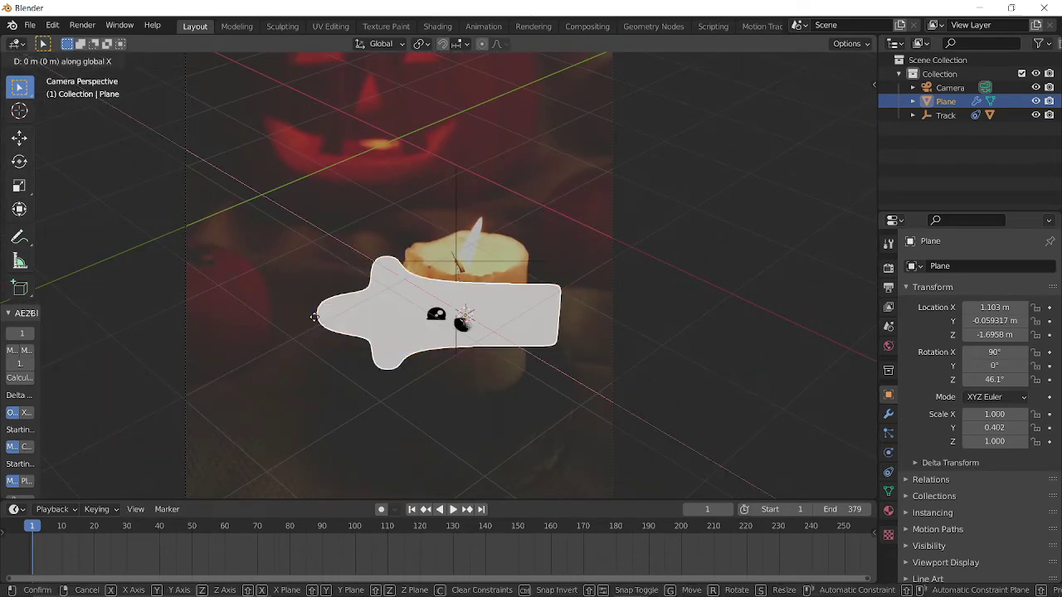
key("x")
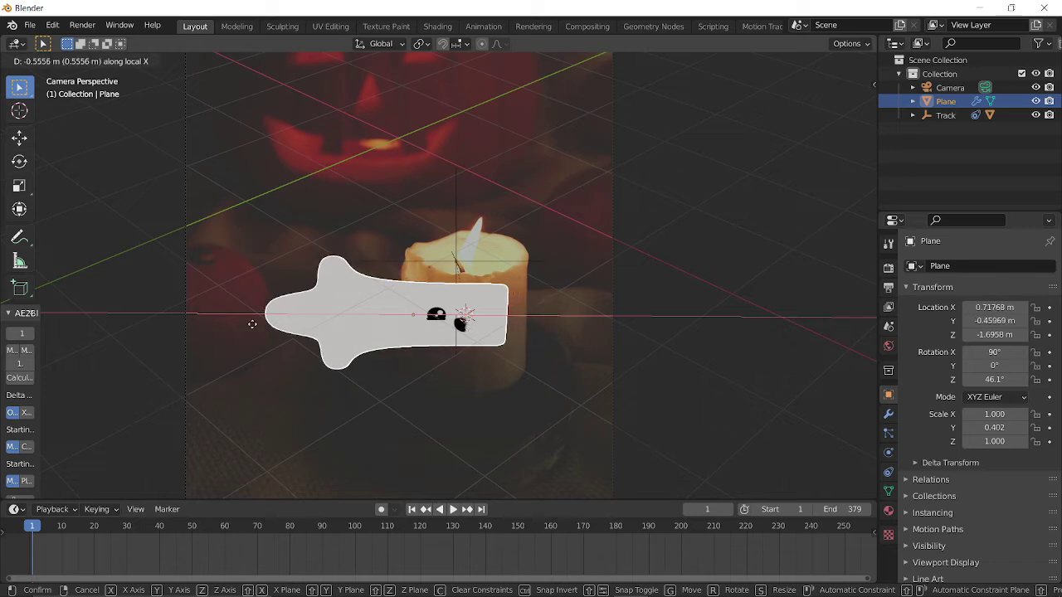
left_click(173, 349)
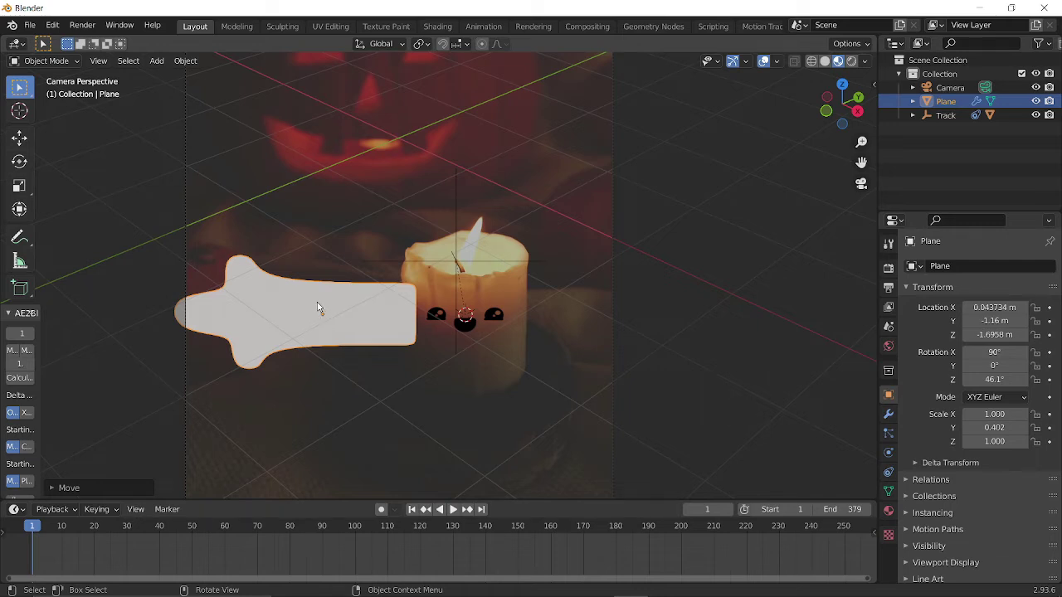
key("r")
key("x")
key("x")
key("Escape")
key("r")
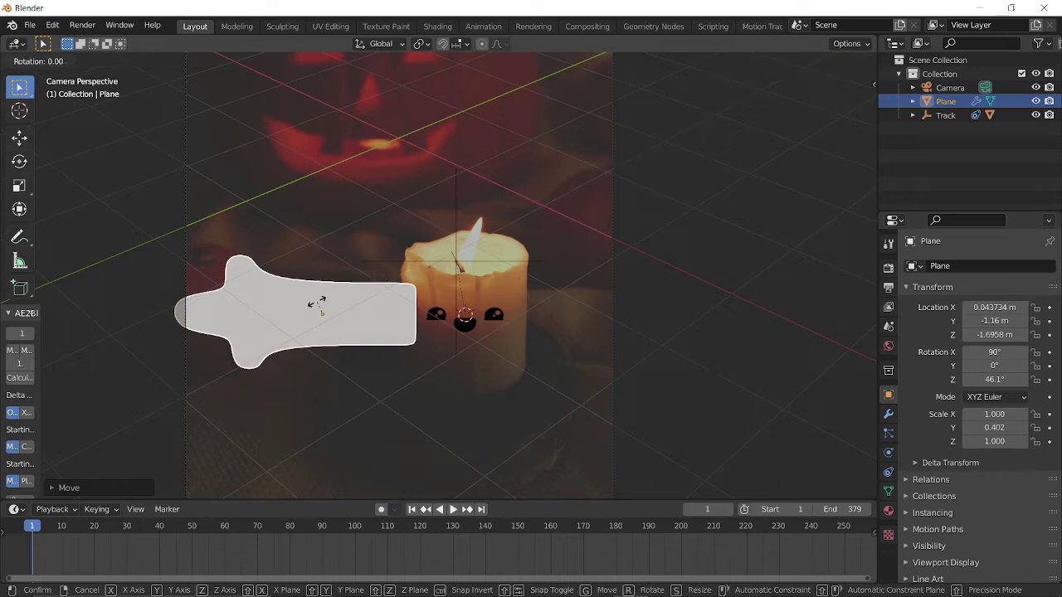
key("Escape")
key("r")
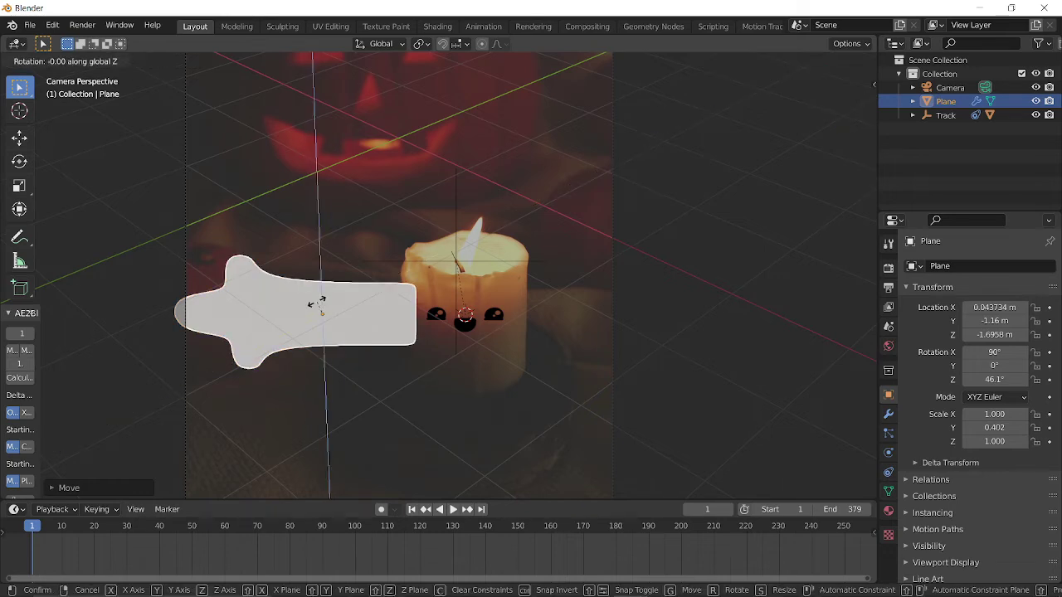
key("z")
key("z")
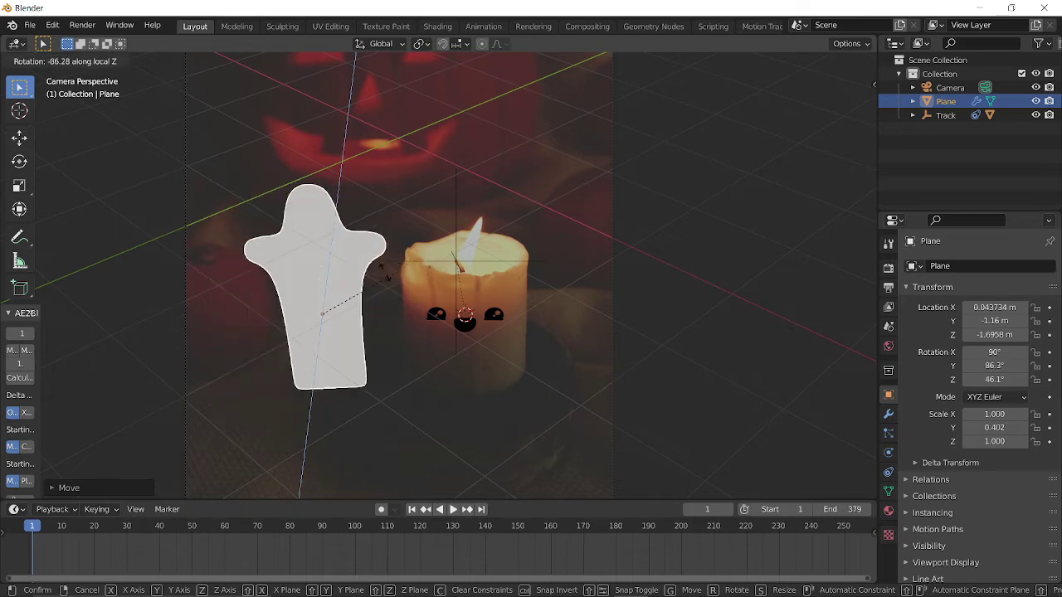
left_click(272, 237)
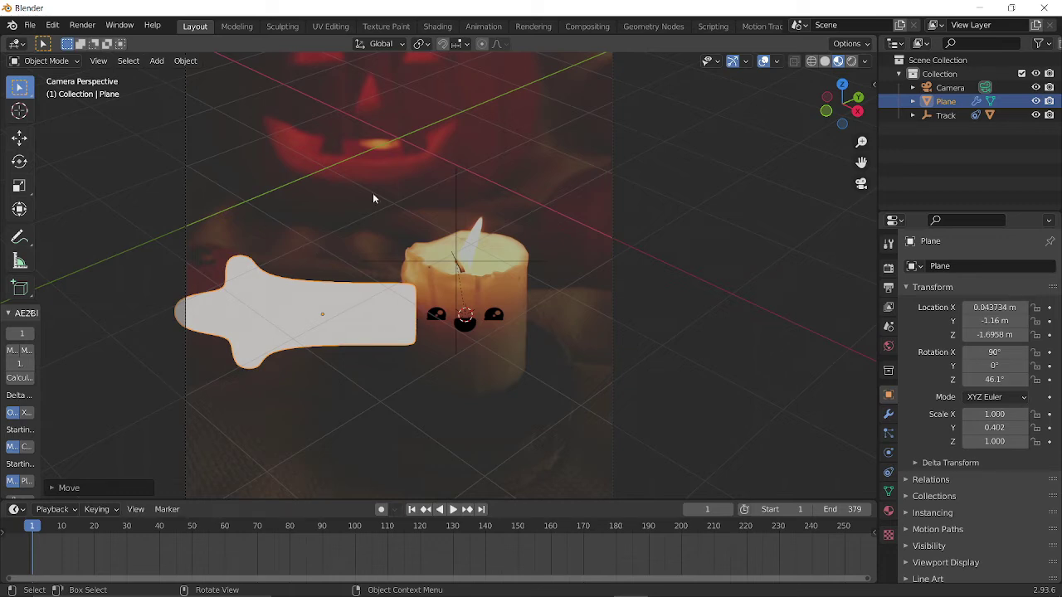
In Edit Mode, shift the hand's entire mesh along local X until the object's origin sits at the wrist end
key("Tab")
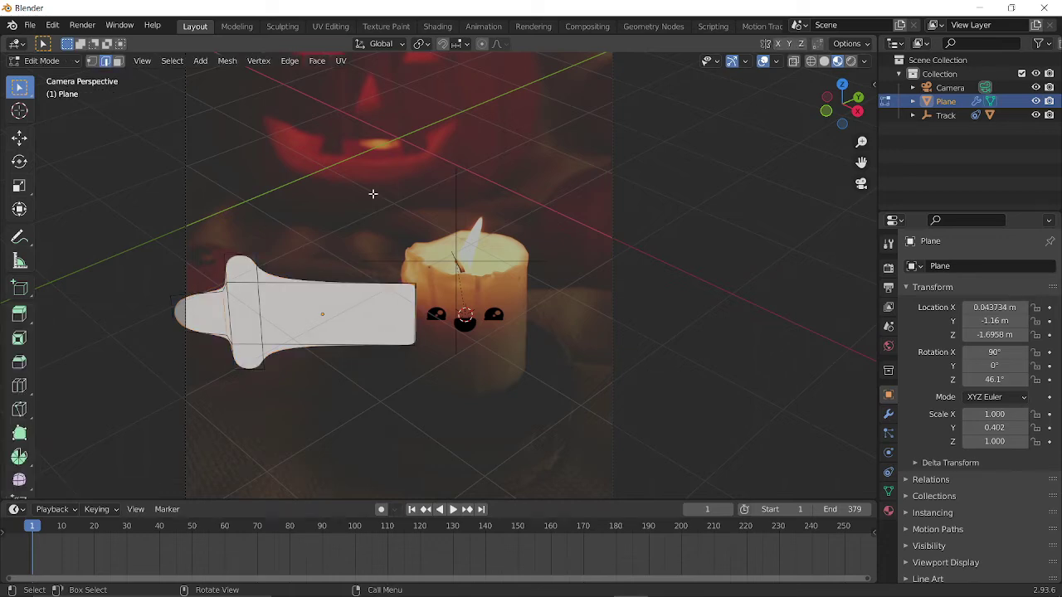
key("a")
key("g")
key("x")
key("x")
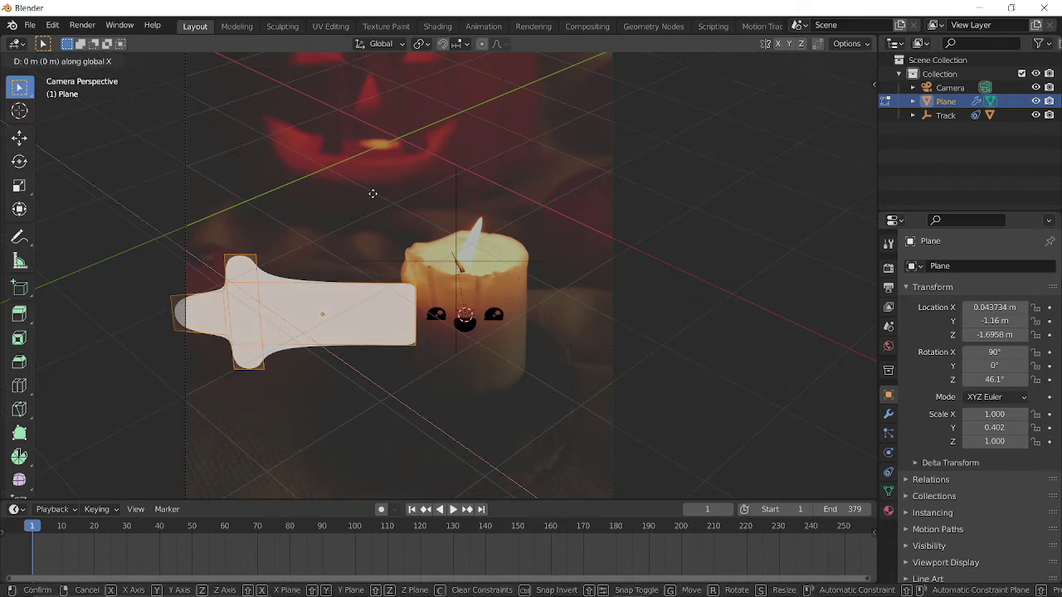
left_click(289, 218)
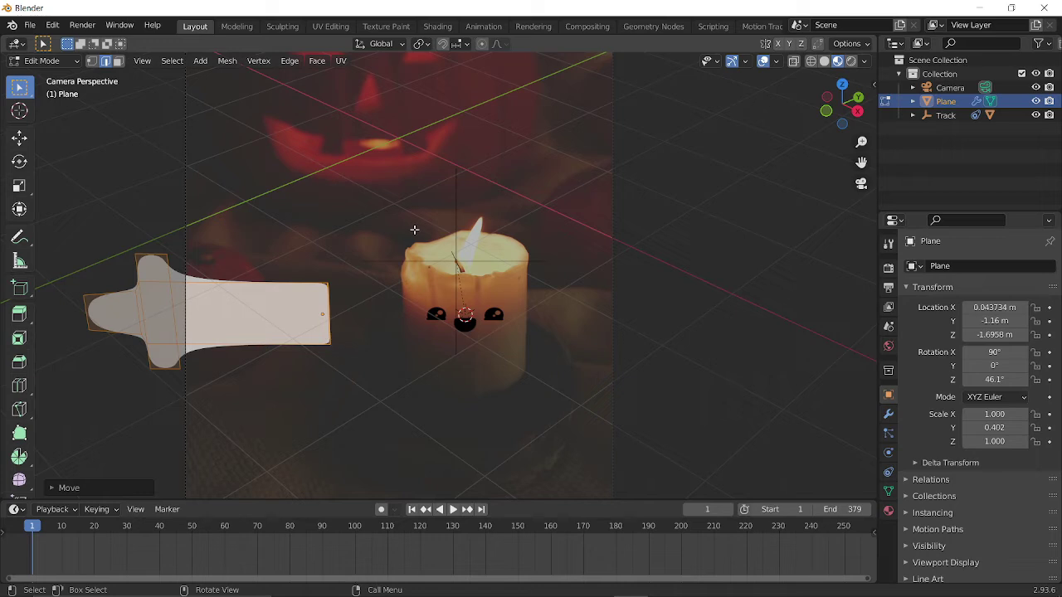
key("Tab")
Move the hand object so its wrist end meets the candle's side, and scale it uniformly to 0.5
key("g")
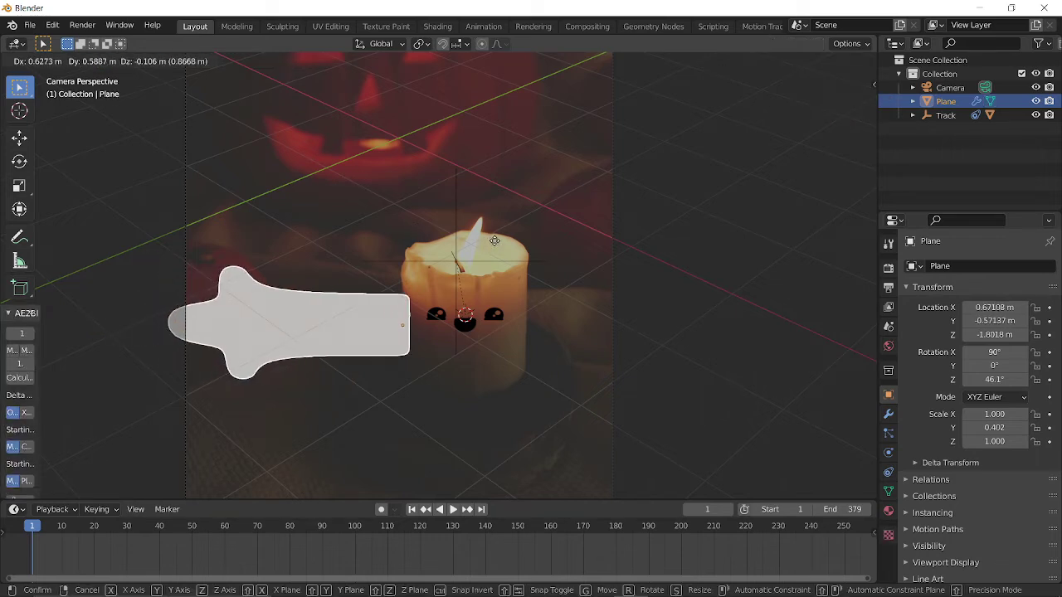
left_click(494, 240)
middle_click_drag(395, 266, 553, 209)
key("KP_0")
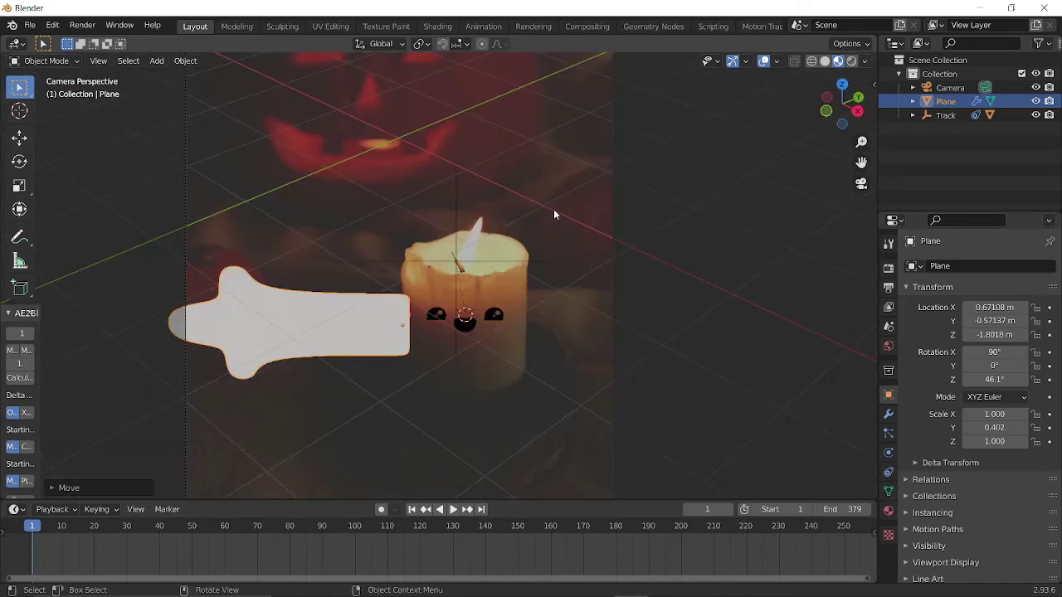
key("s")
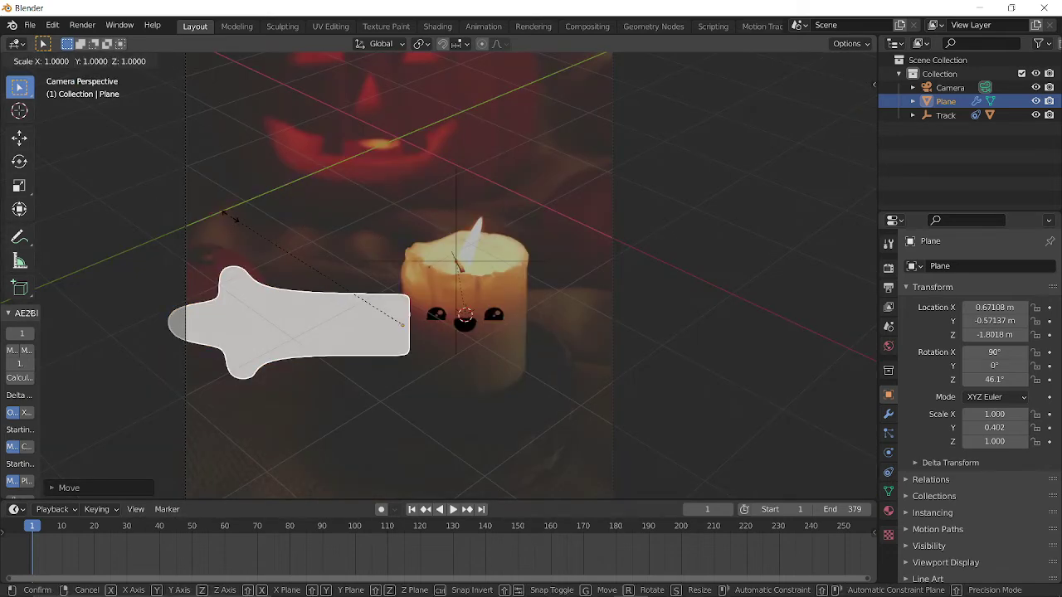
left_click(329, 257)
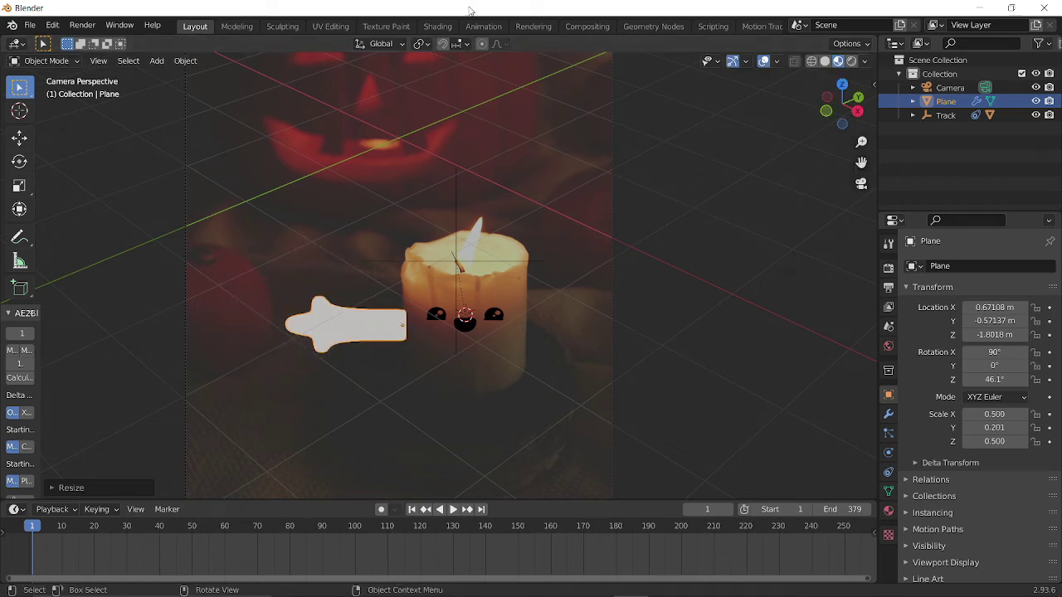
Replace the Principled BSDF in the hand's material with an Emission shader connected to the Material Output's Surface
left_click(380, 26)
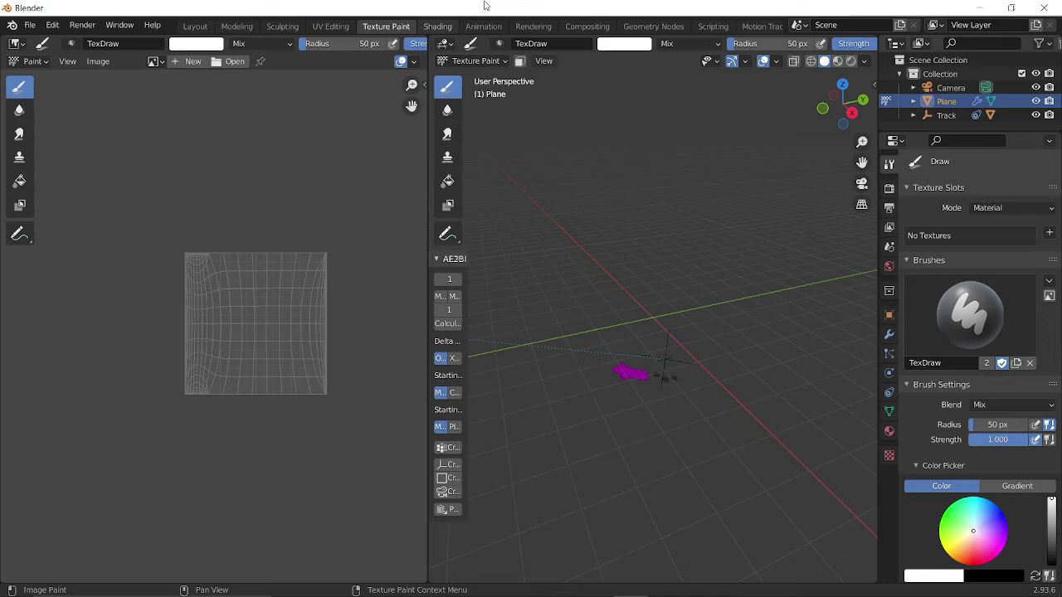
left_click(435, 26)
left_click(541, 358)
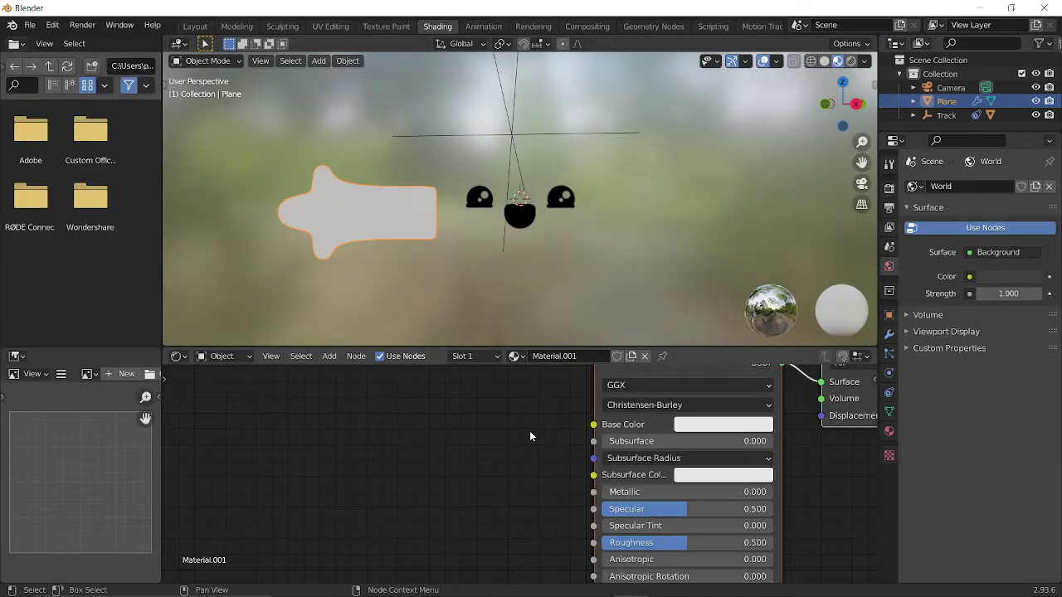
scroll(529, 431, "down", 2)
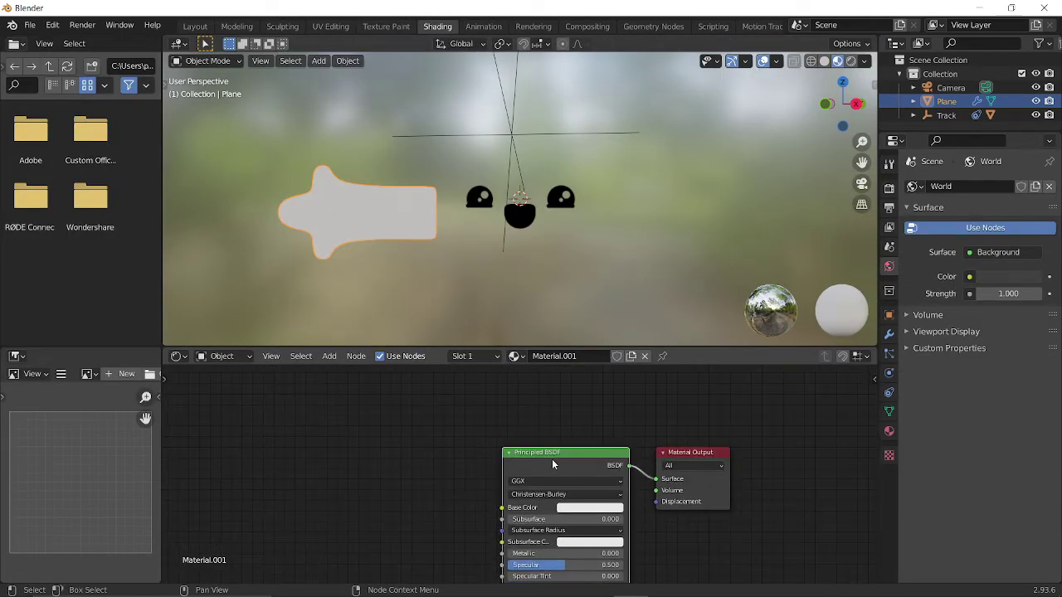
key("x")
key("shift+a")
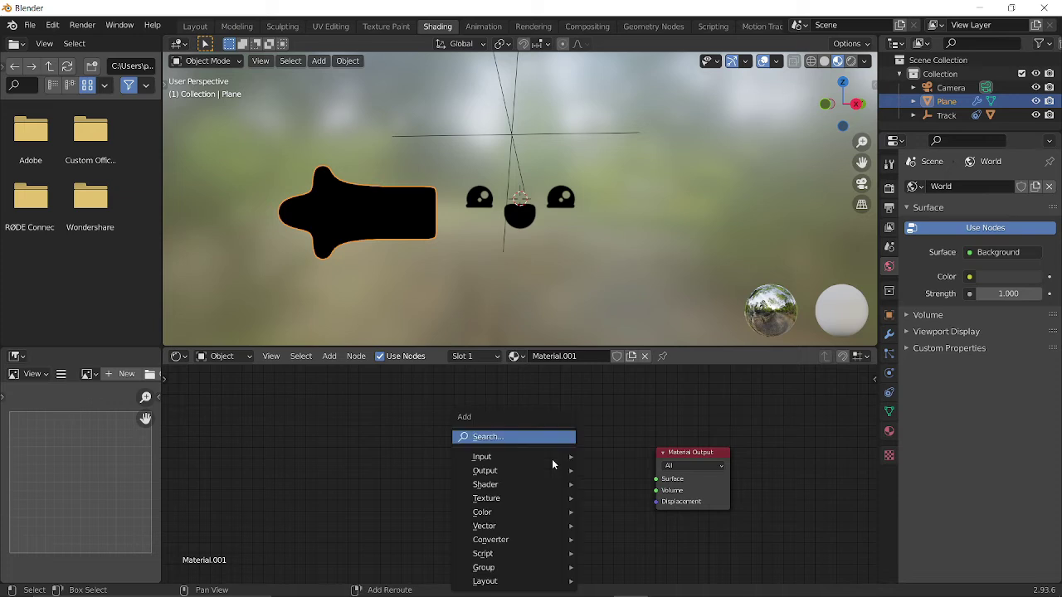
left_click(502, 437)
type("e")
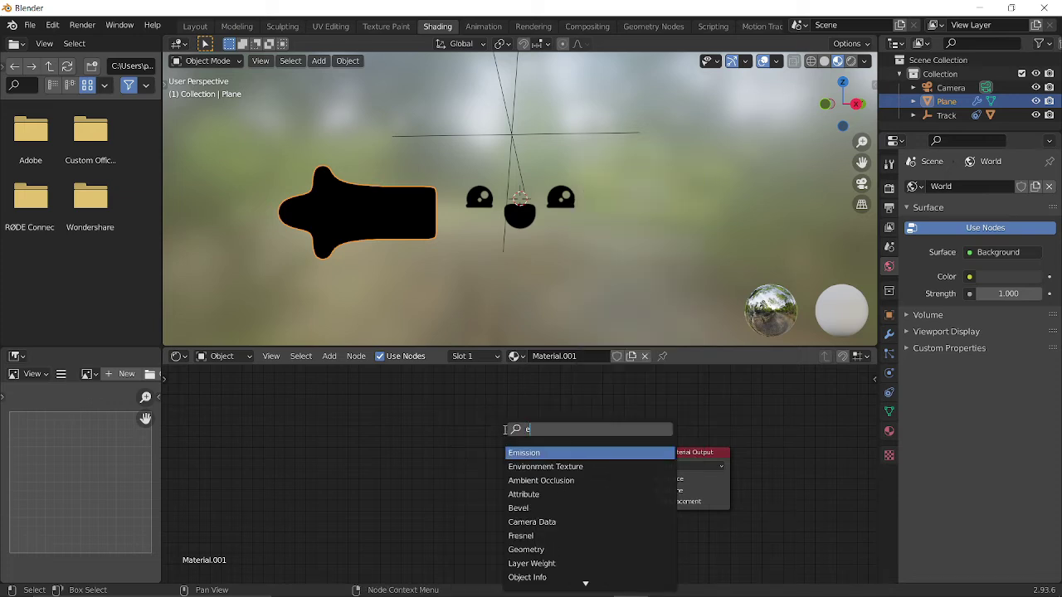
key("Return")
left_click(507, 446)
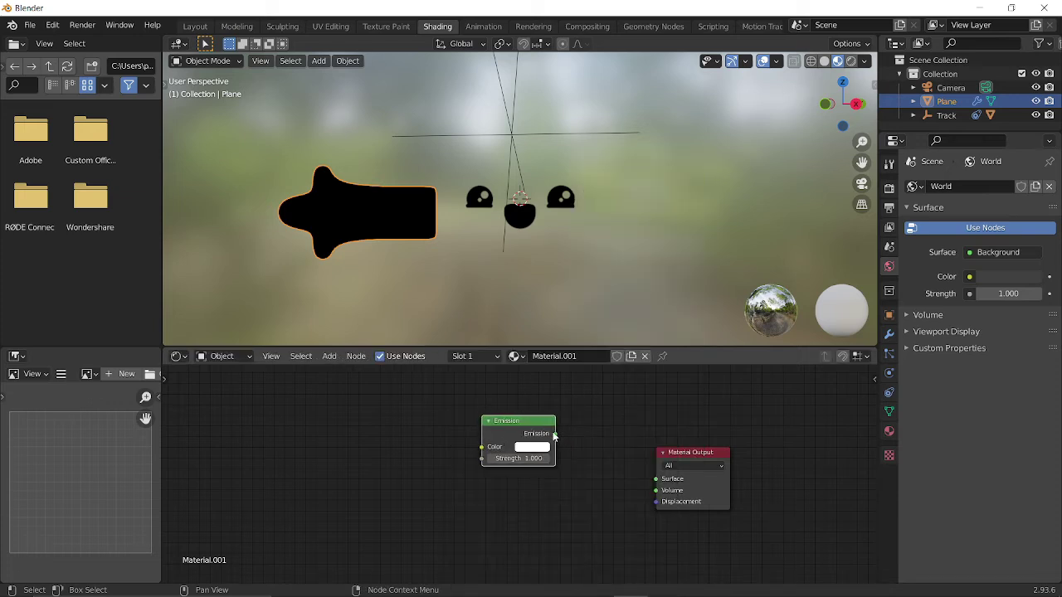
left_click_drag(554, 433, 666, 478)
Set the hand material's Emission color to black
left_click(534, 446)
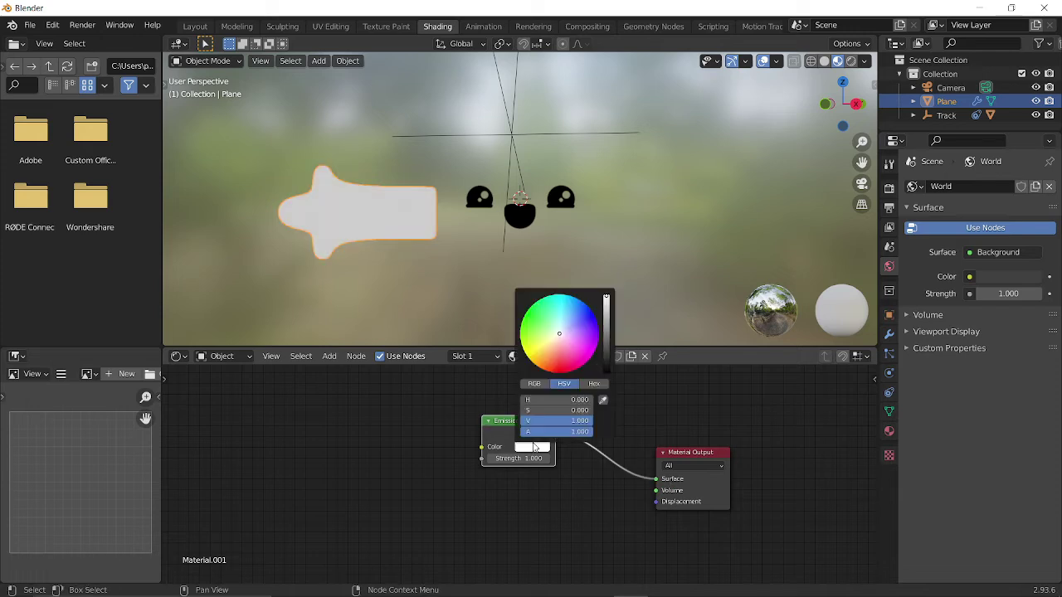
left_click(603, 361)
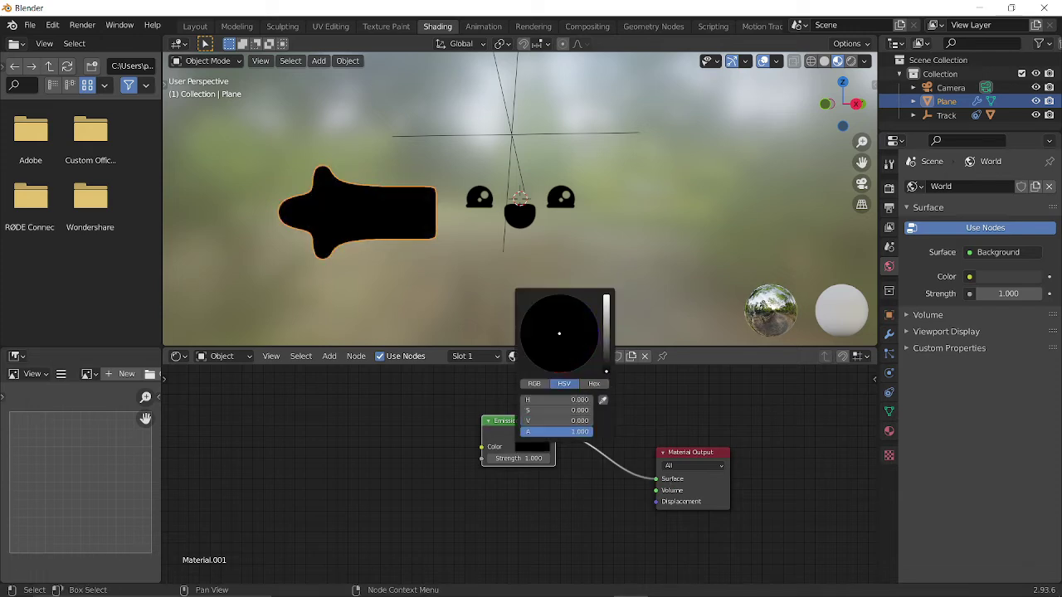
Duplicate the hand about 1.08 m along its local X axis and rotate the copy 189° about the global Z axis
middle_click_drag(398, 332, 396, 252)
key("shift+d")
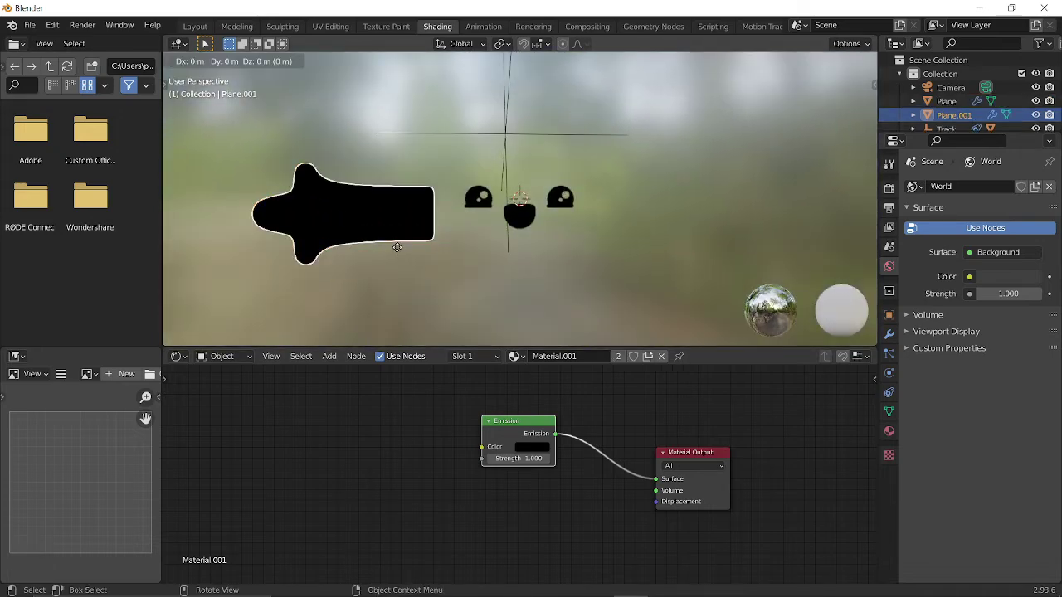
key("x")
key("x")
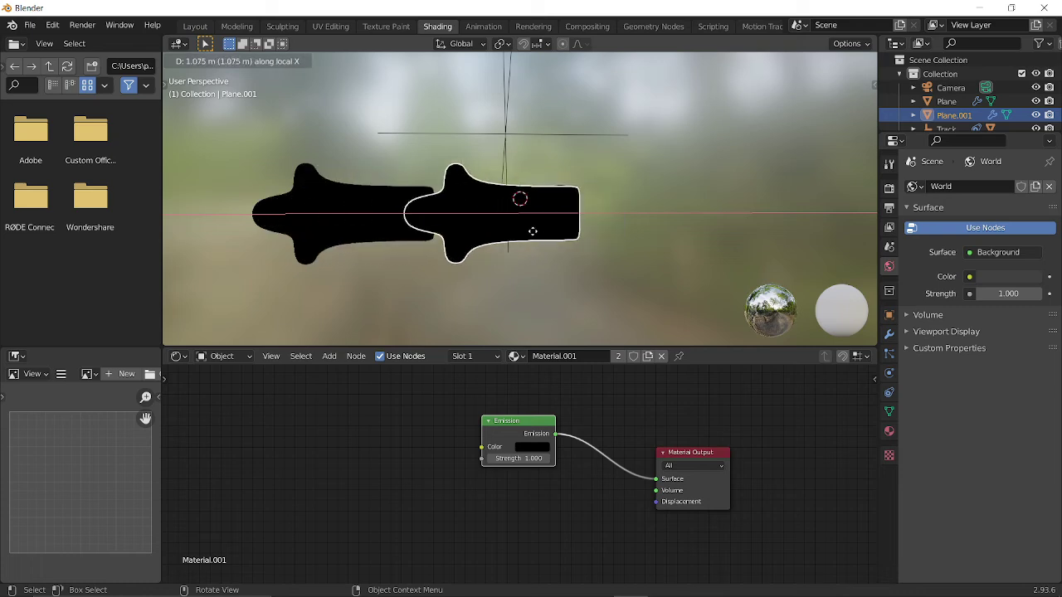
left_click(544, 233)
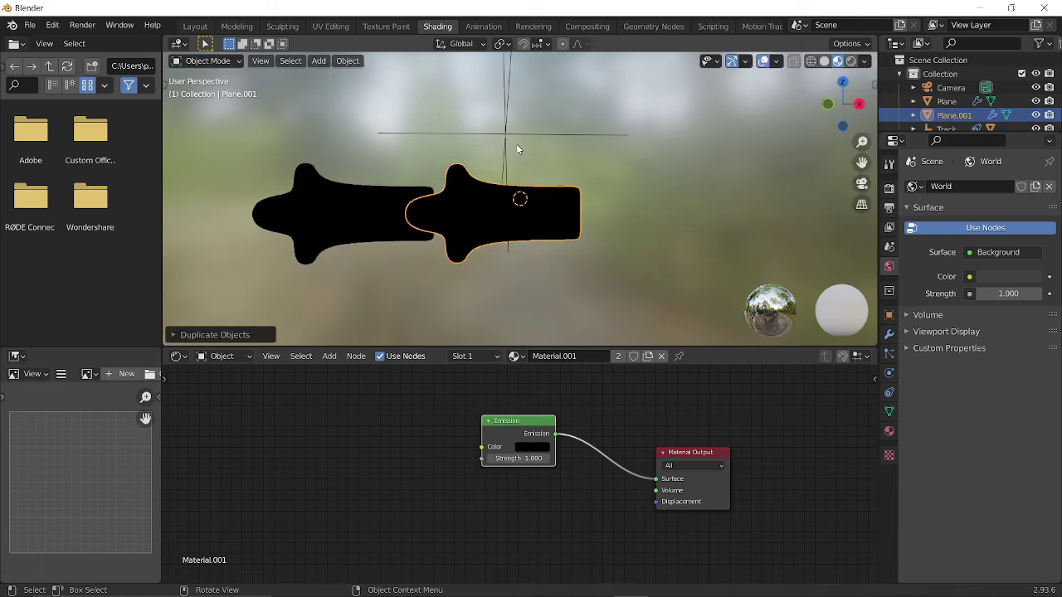
type("rz189")
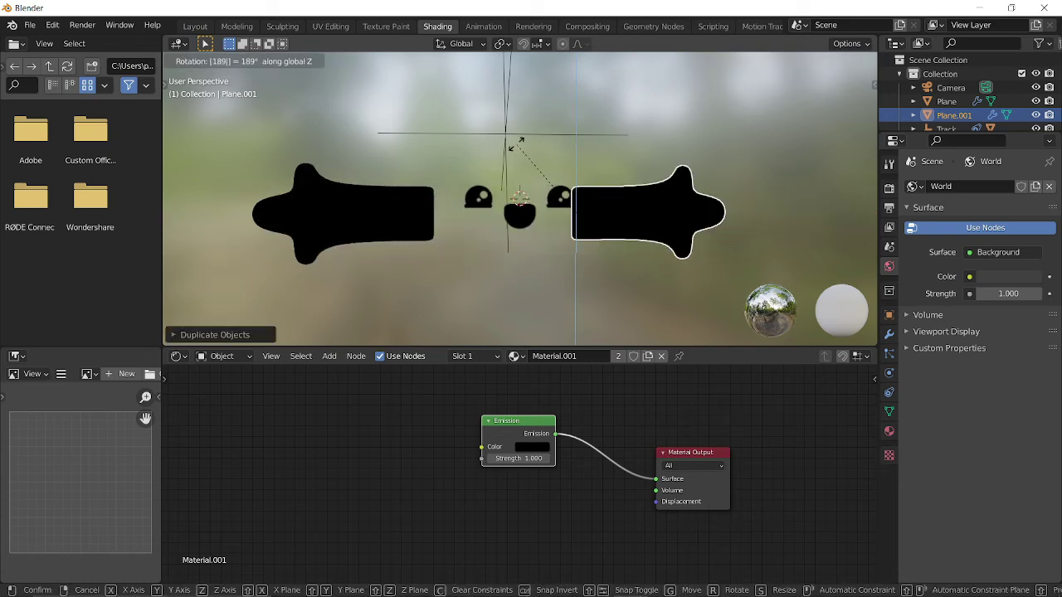
key("Return")
In the Layout workspace's camera view, move the duplicated hand along its local X axis to about X 1.51 m, Y 0.34 m
middle_click_drag(540, 130, 425, 182)
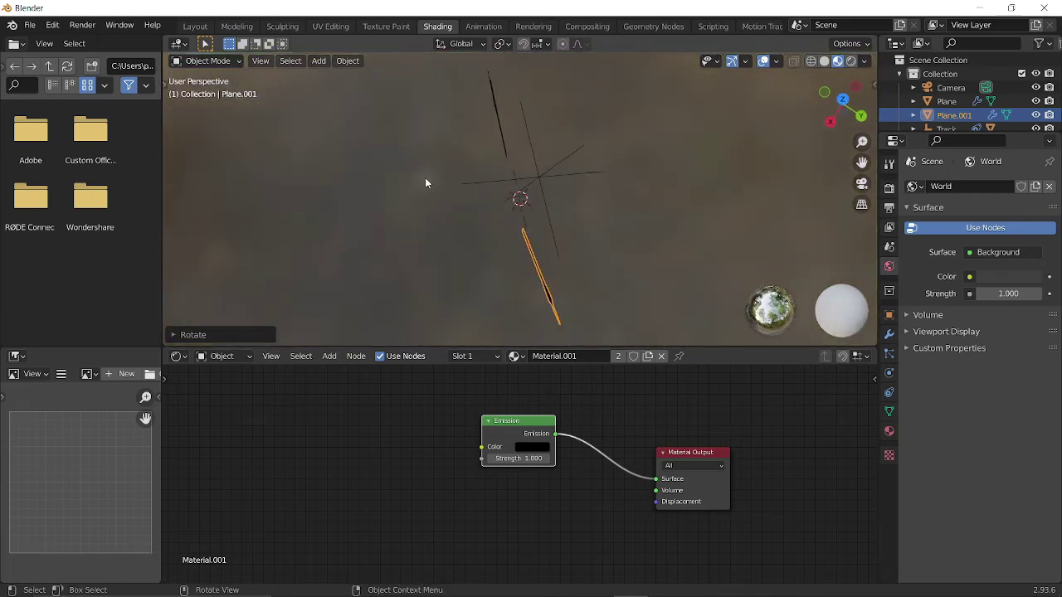
left_click(187, 27)
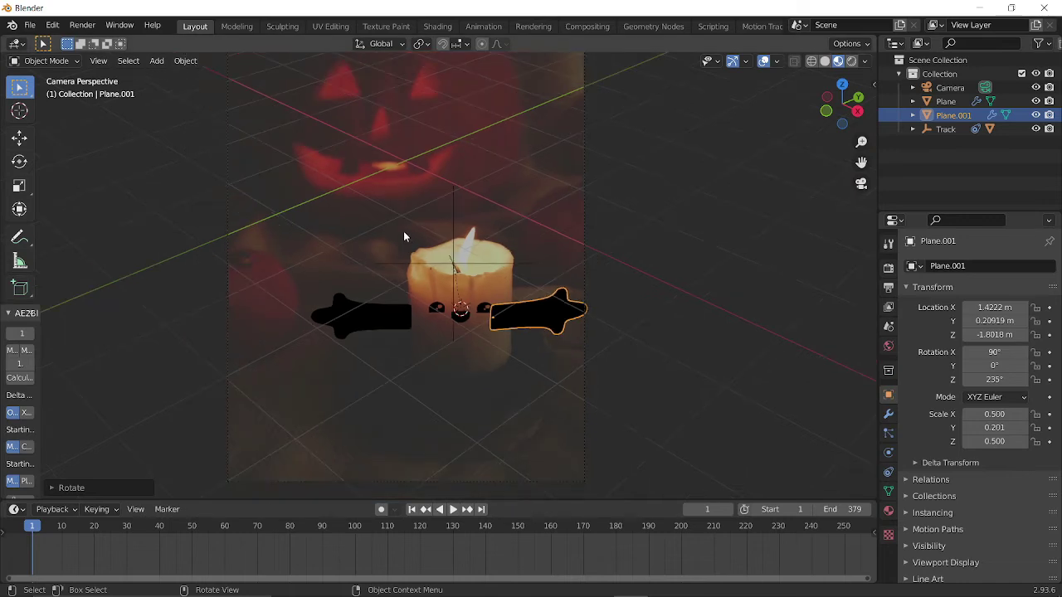
scroll(404, 236, "up", 2)
key("g")
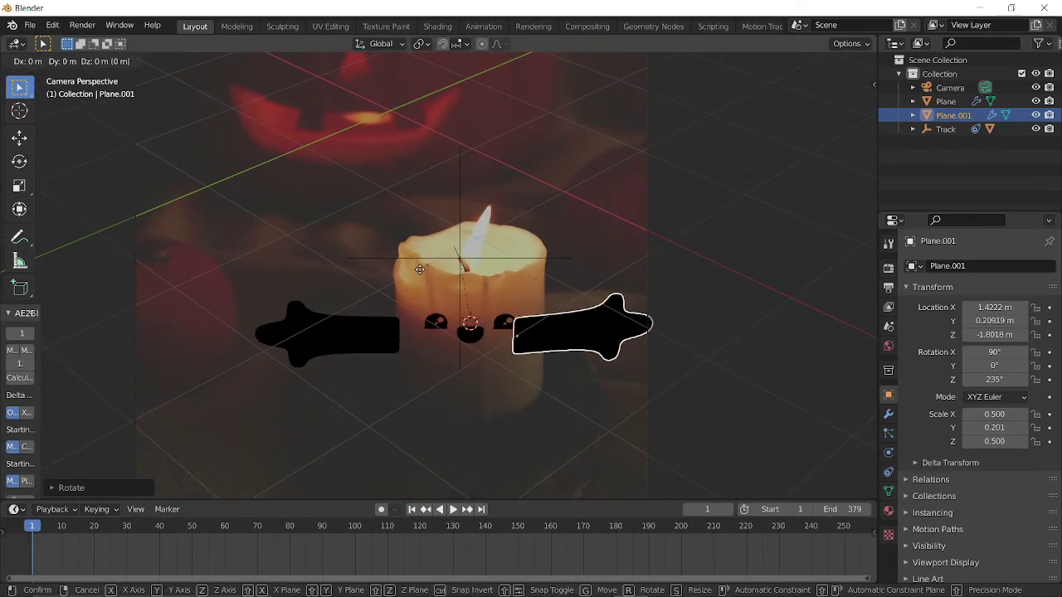
key("x")
key("x")
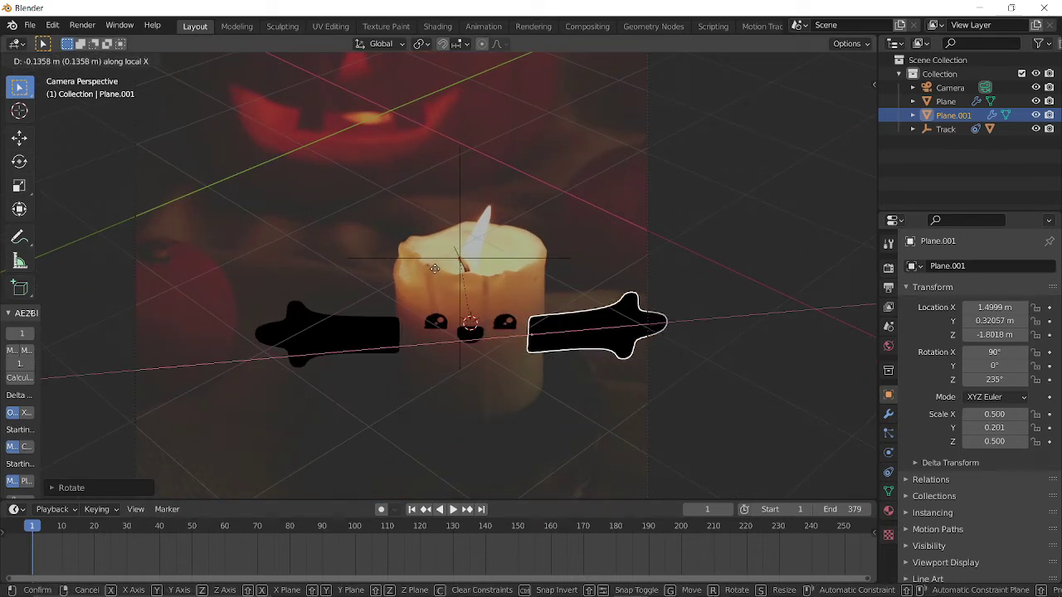
left_click(437, 267)
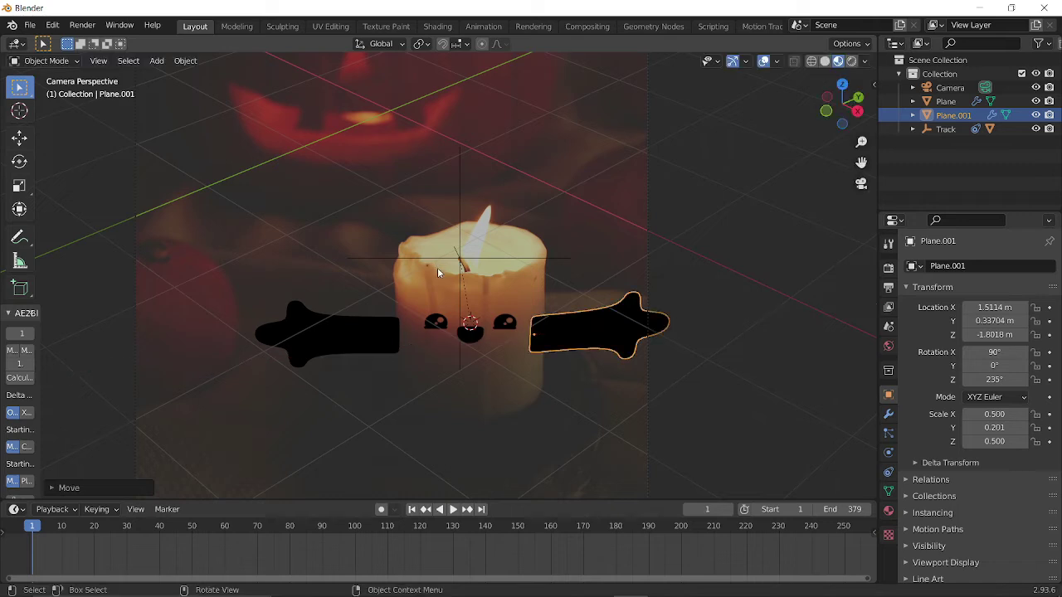
Shorten the scene's playback range by setting its end frame to 80, where the candle is blown out
left_click(308, 342)
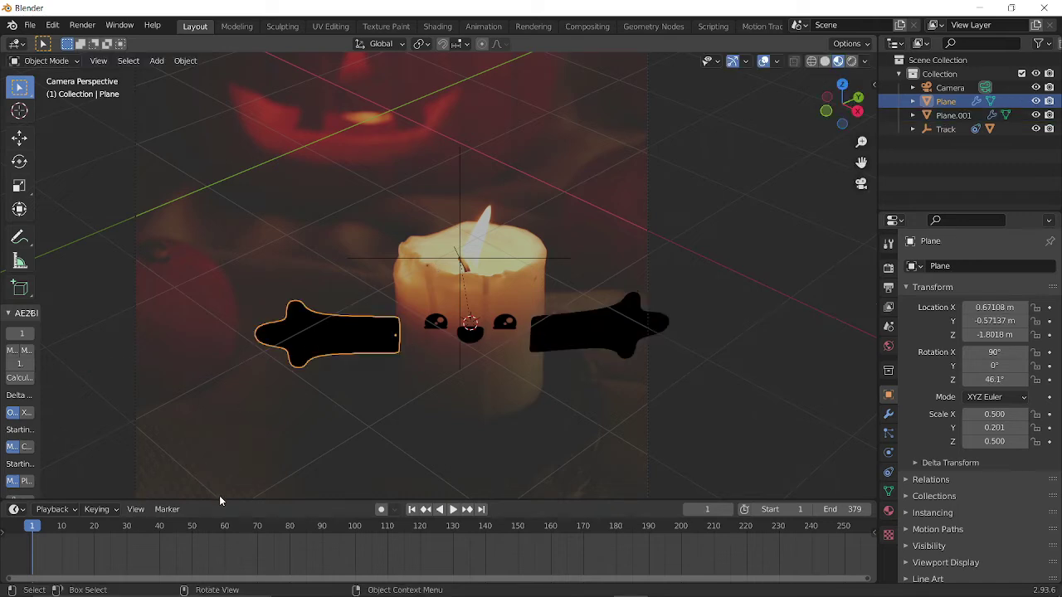
left_click_drag(220, 497, 249, 438)
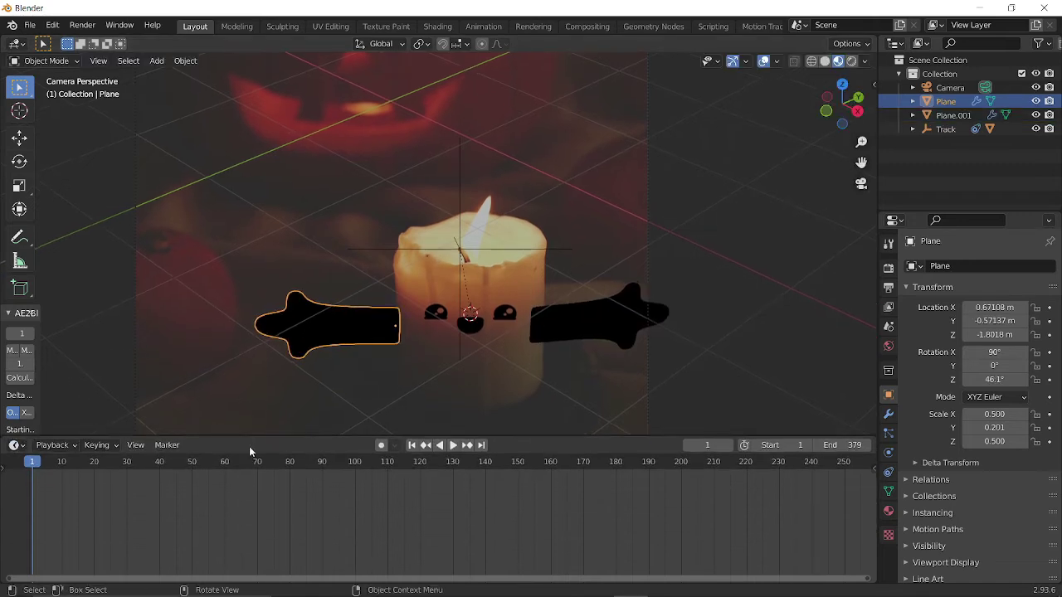
scroll(587, 526, "down", 5)
scroll(588, 529, "down", 2)
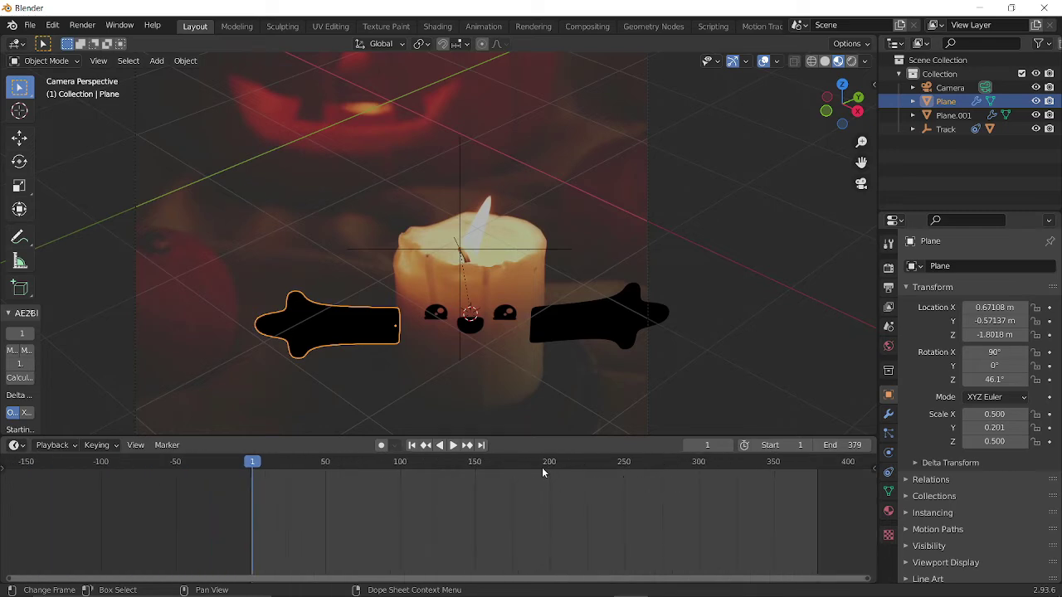
key("space")
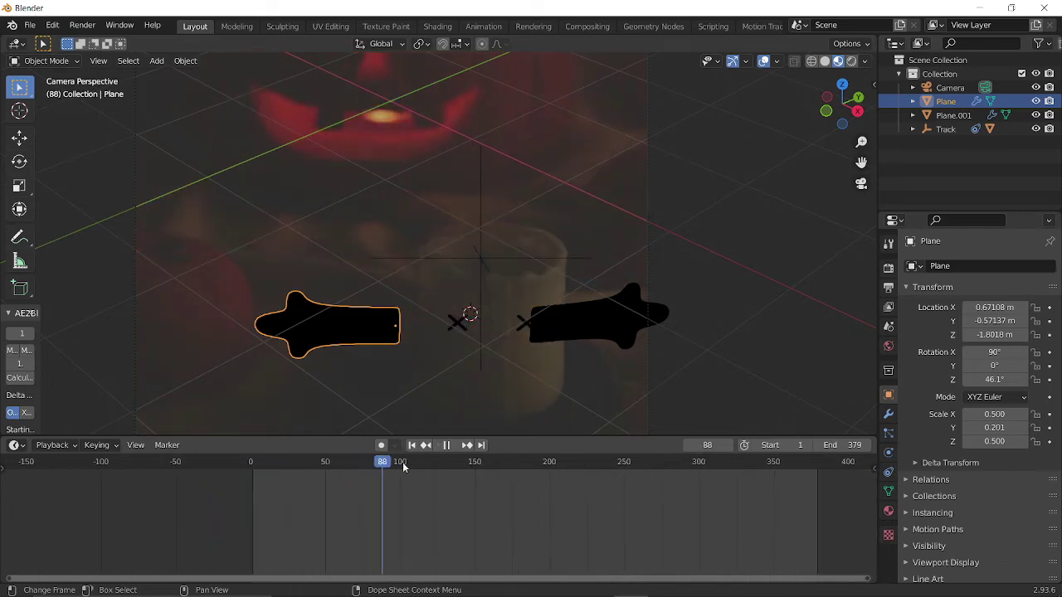
mouse_move(402, 462)
left_mouse_down()
mouse_move(378, 472)
mouse_move(398, 476)
mouse_move(387, 476)
left_mouse_up()
key("space")
left_click(842, 444)
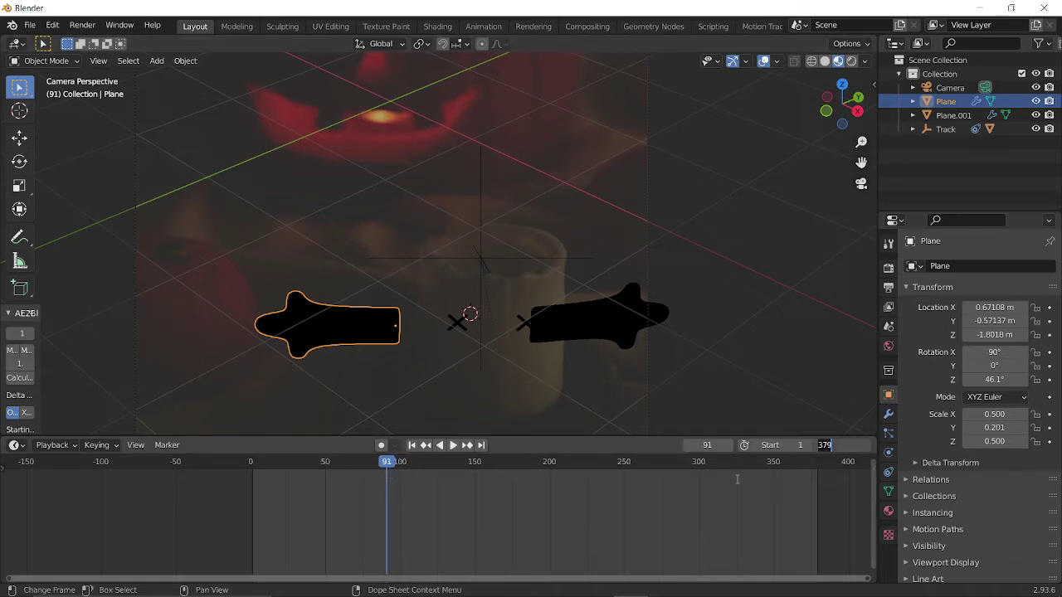
type("80")
key("Return")
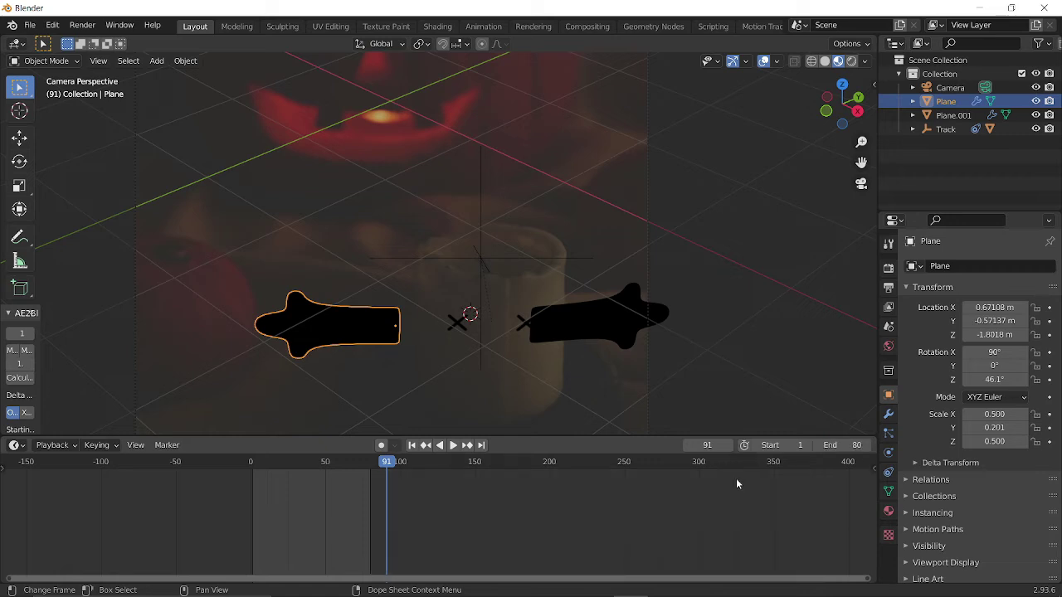
Play the shortened frame range and return to frame 1
key("space")
mouse_move(268, 506)
left_mouse_down()
mouse_move(250, 500)
mouse_move(435, 479)
mouse_move(253, 492)
left_mouse_up()
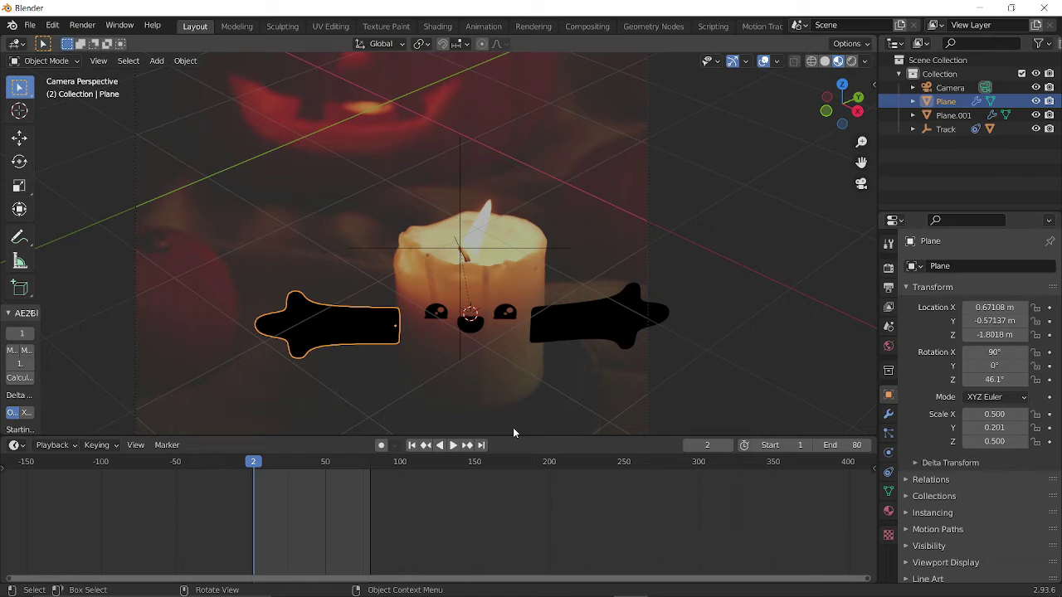
left_click(252, 465)
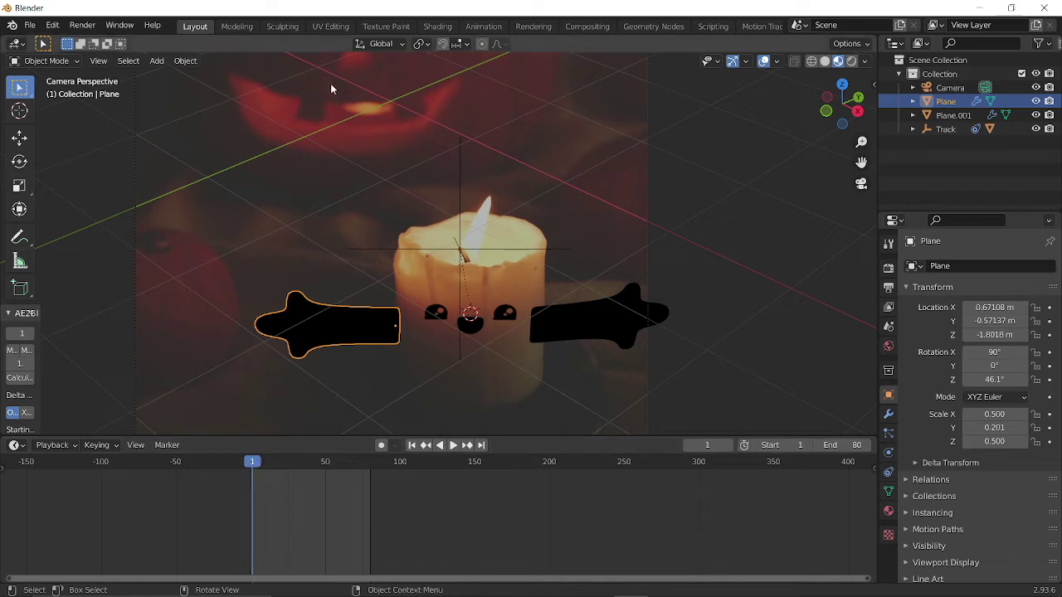
Parent the hand on the candle's left side to the Track empty with Object (Keep Transform)
left_click(451, 260)
left_click(457, 252)
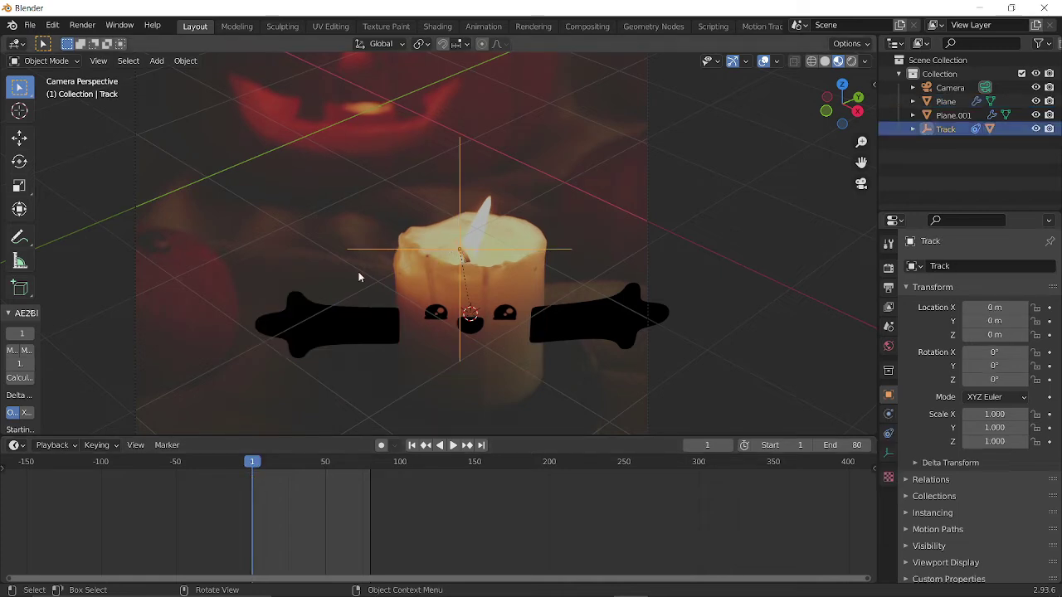
left_click(313, 340)
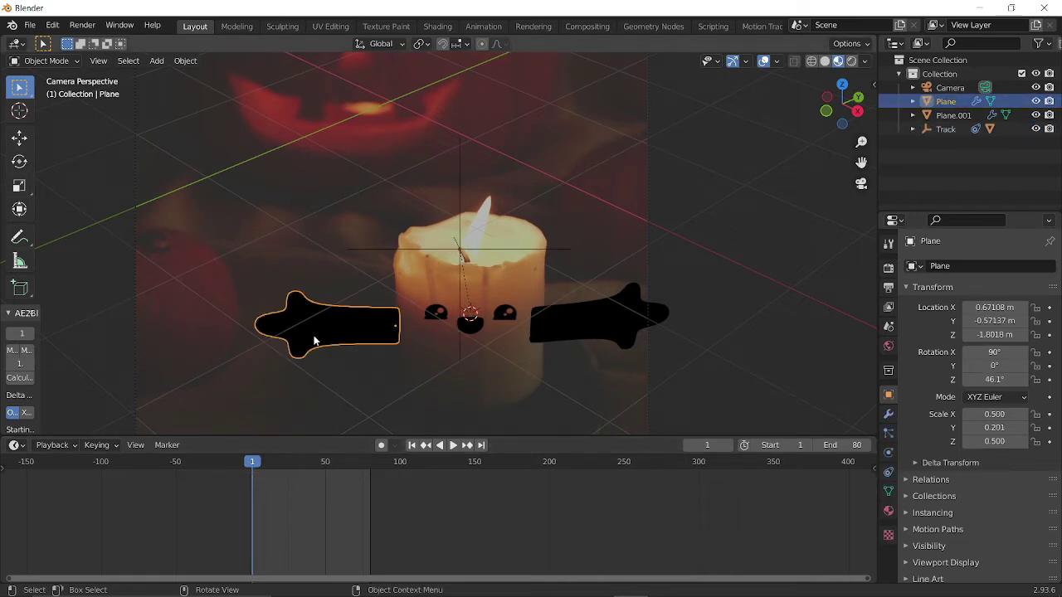
left_click(459, 225, "shift")
key("ctrl+p")
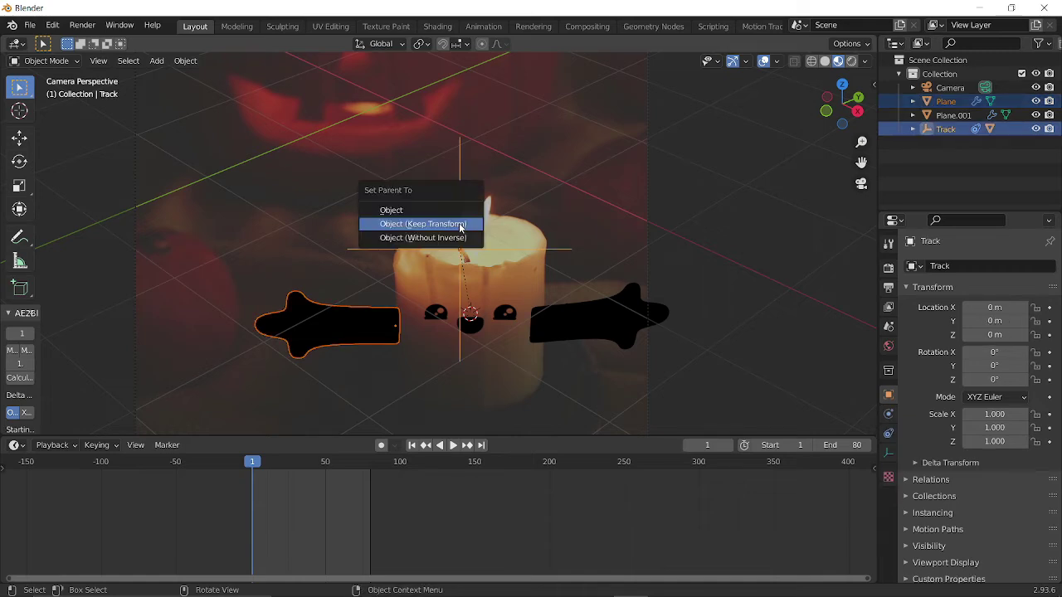
left_click(460, 224)
Parent the duplicated hand on the candle's right side to the Track empty and clear the selection
left_click(570, 323)
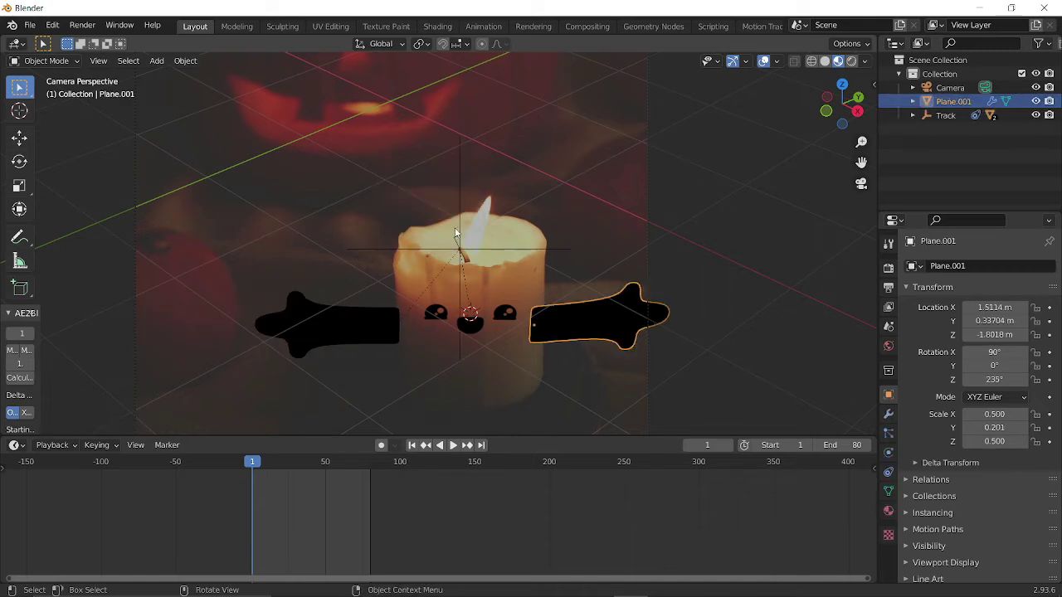
left_click(462, 240, "shift")
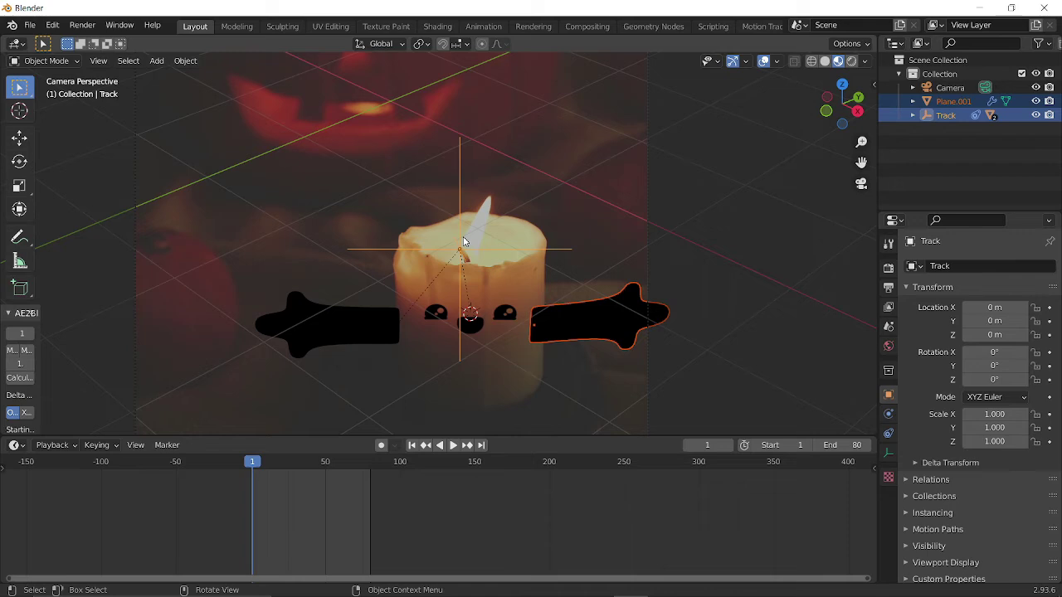
key("ctrl+p")
left_click(464, 242)
left_click(329, 361)
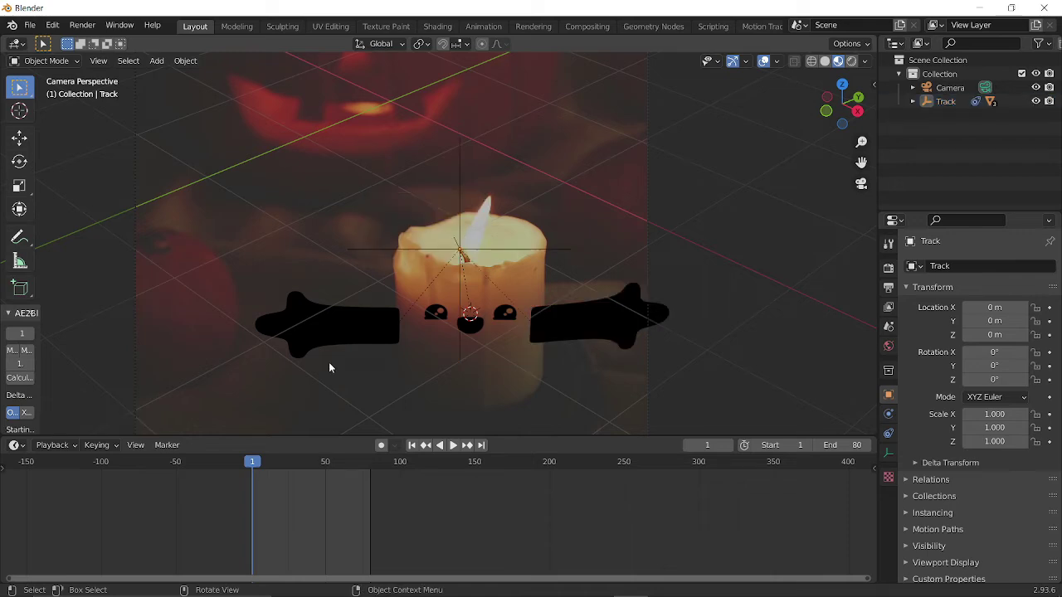
Insert rotation keyframes for the left hand at frames 1 and 80, with no keyframes on its location
left_click(286, 330)
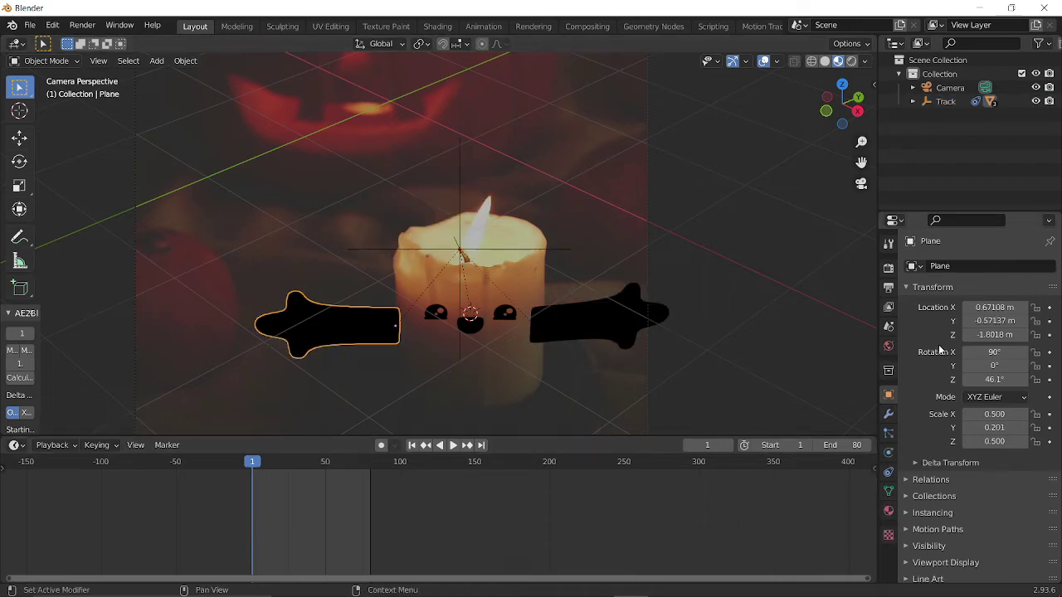
key("i")
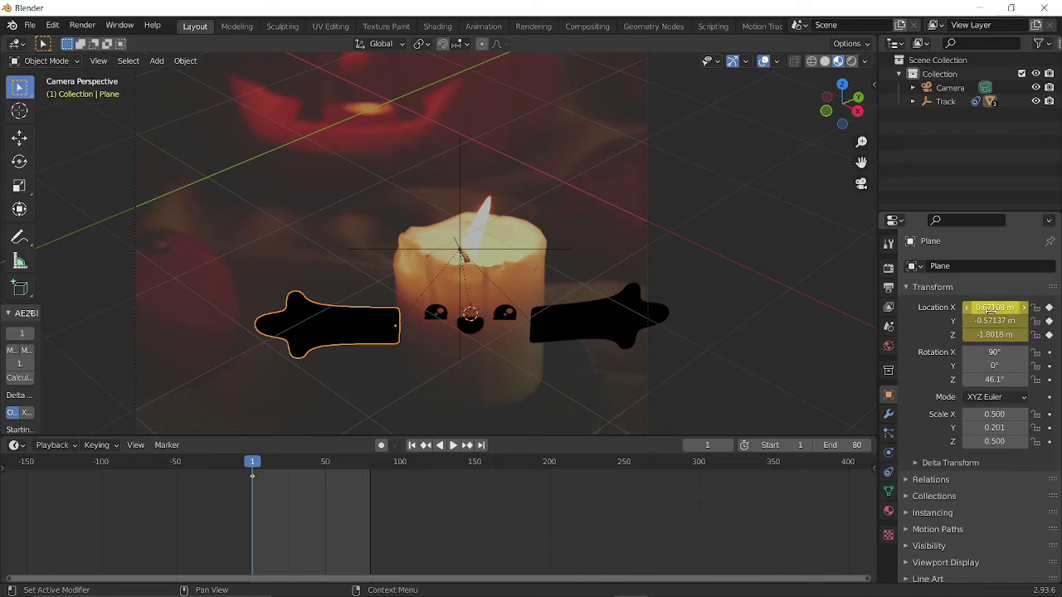
key("alt+i")
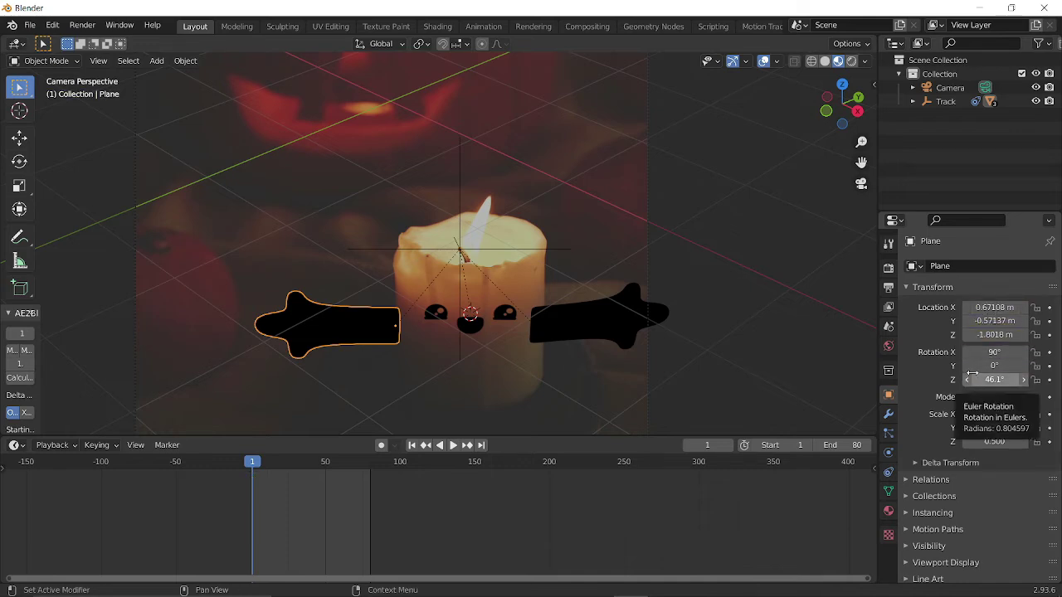
key("i")
left_click(370, 457)
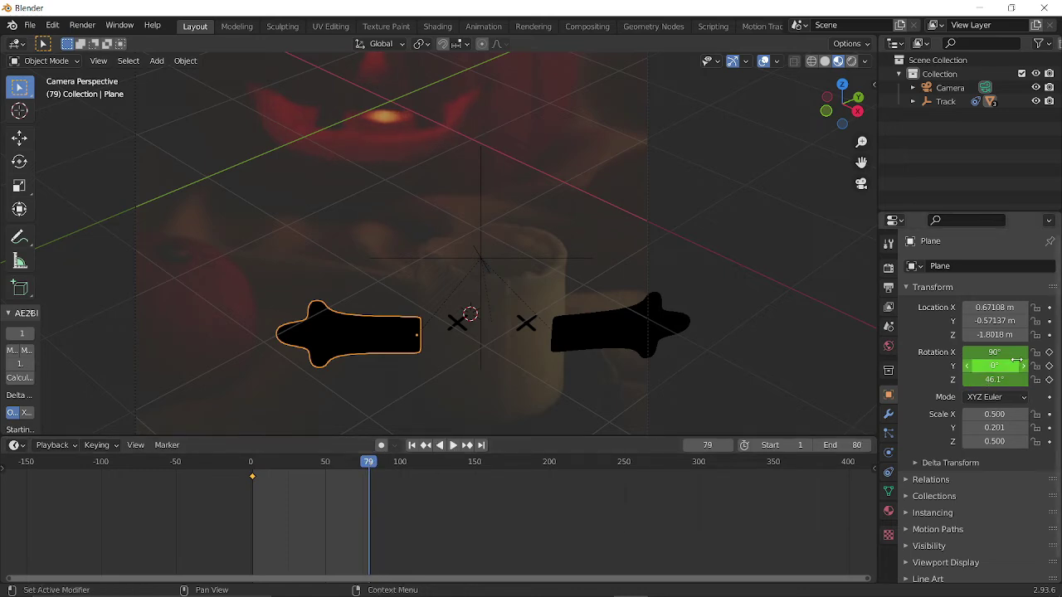
key("Right")
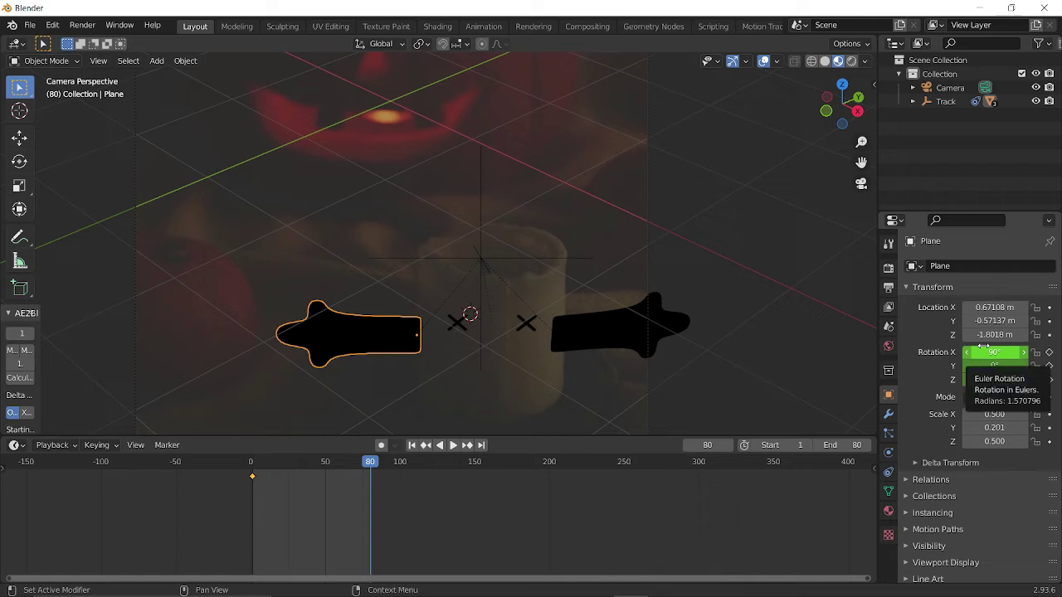
key("i")
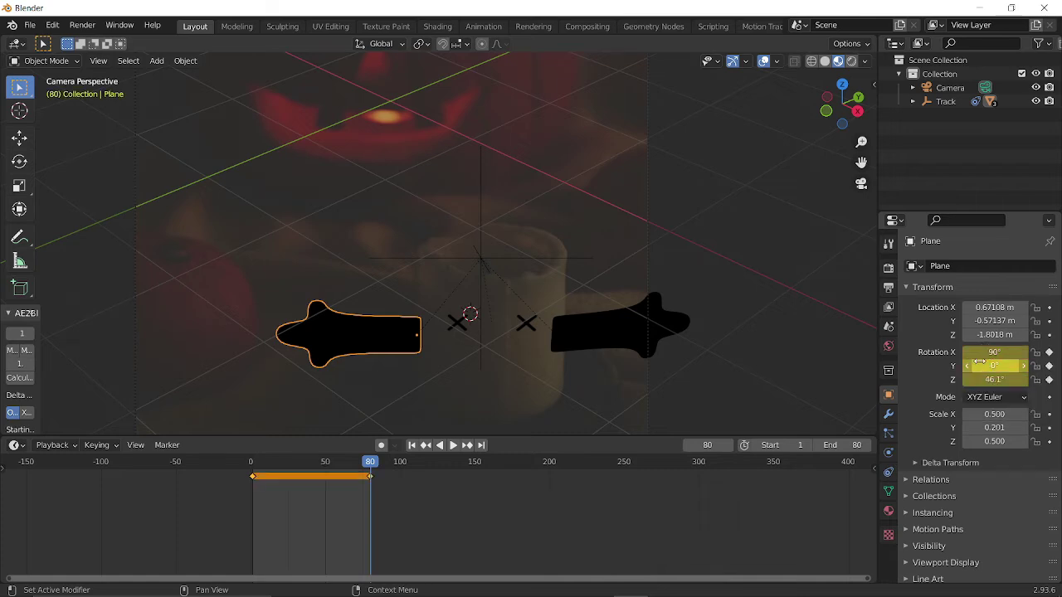
Replace the timeline with the Graph Editor and expand the left hand's Object Transforms to list its Euler rotation channels
left_click(15, 445)
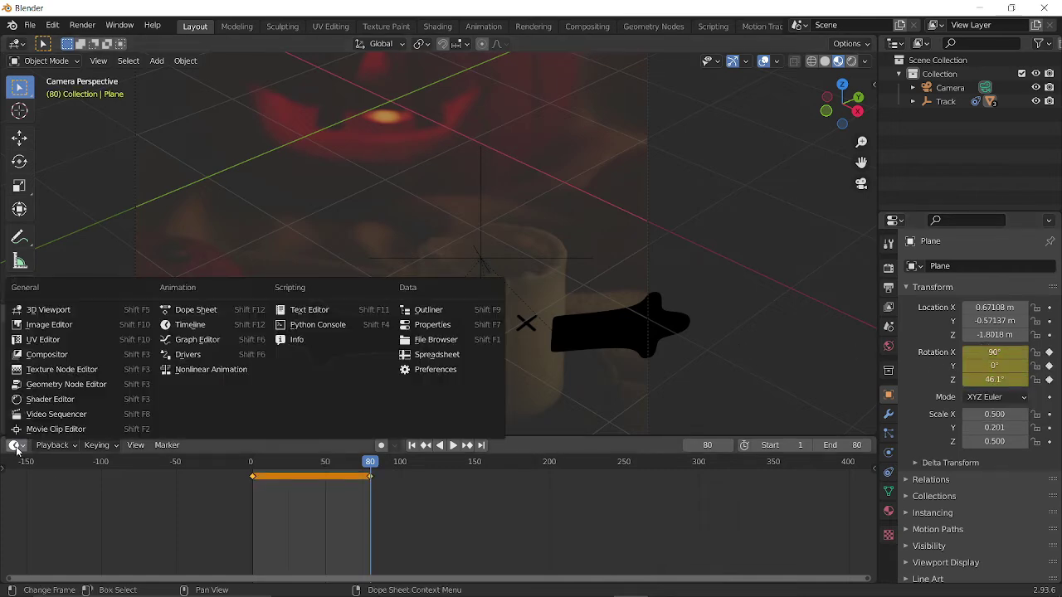
left_click(202, 340)
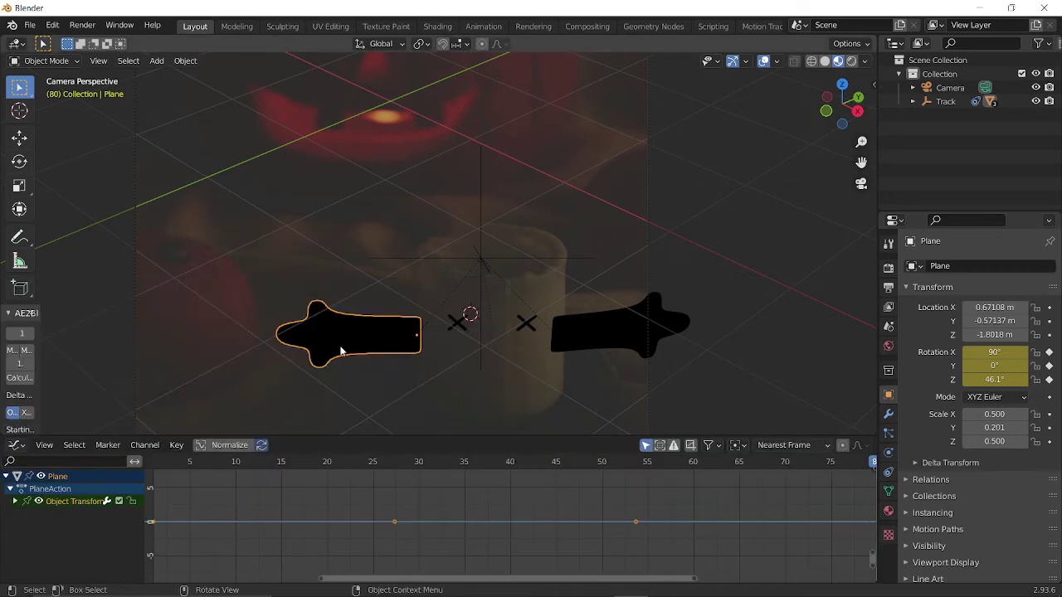
left_click(14, 502)
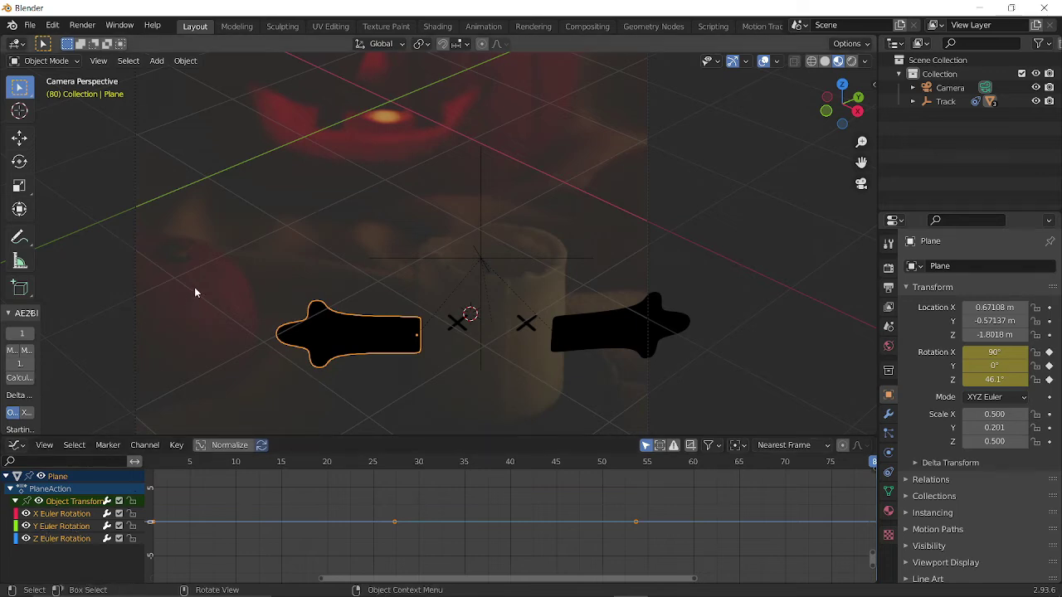
Try rotating the left hand about its local Y axis and about the global and local Z axes, cancelling each rotation
key("r")
key("y")
key("y")
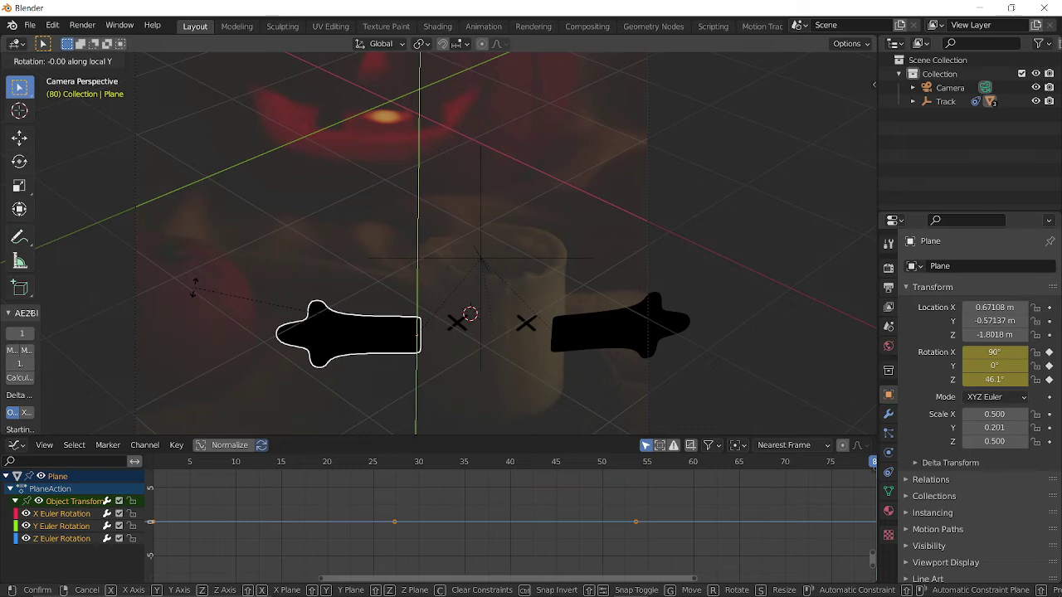
key("Escape")
key("r")
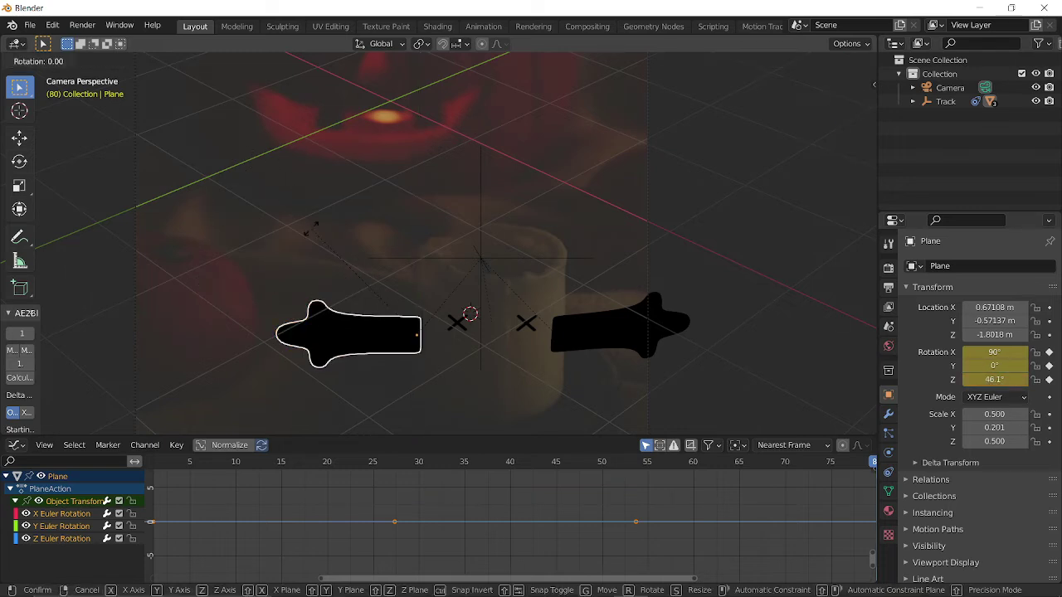
key("z")
key("z")
key("z")
key("Escape")
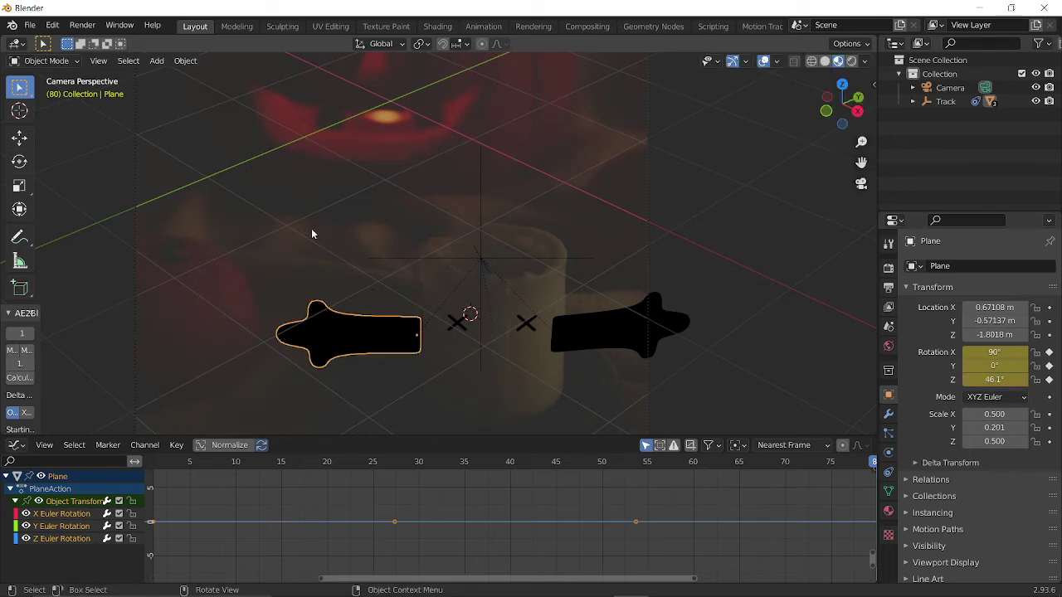
key("r")
key("z")
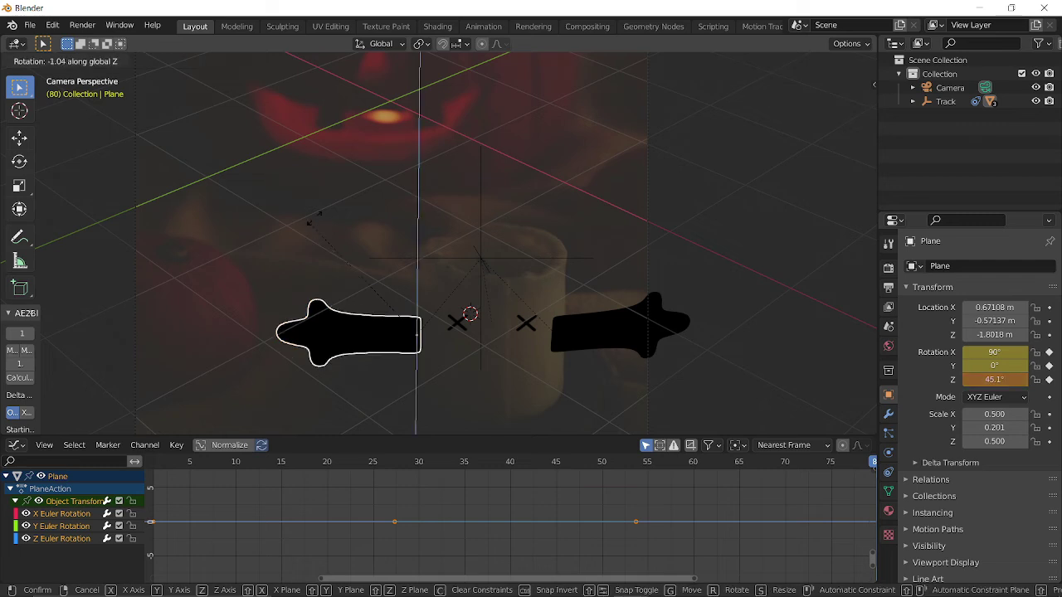
key("Escape")
key("r")
key("z")
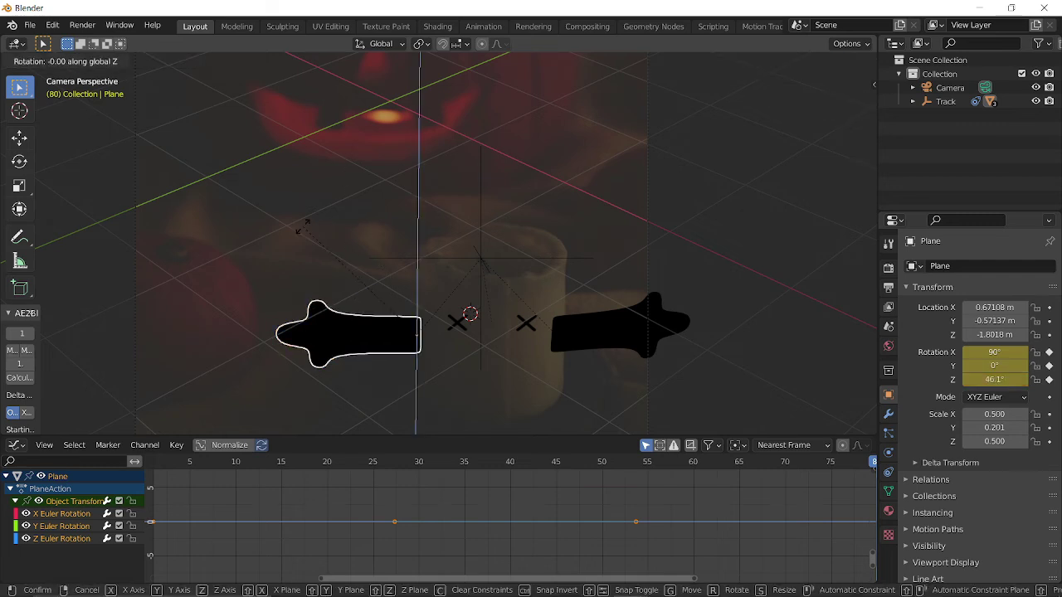
key("z")
key("Escape")
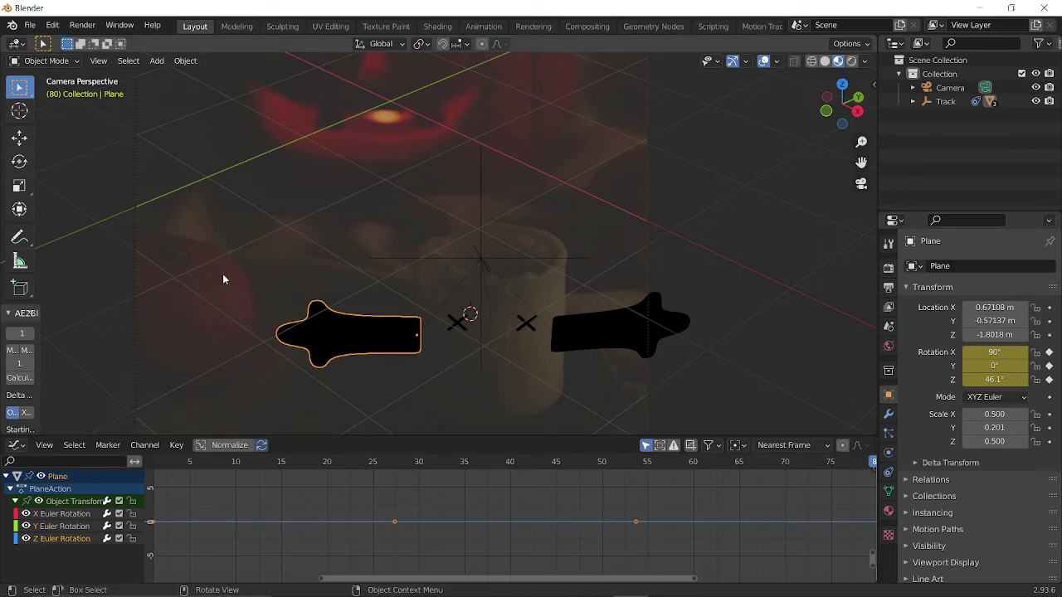
Try rotating the left hand about the global X, Y and Z axes in turn, cancelling each rotation
key("r")
key("x")
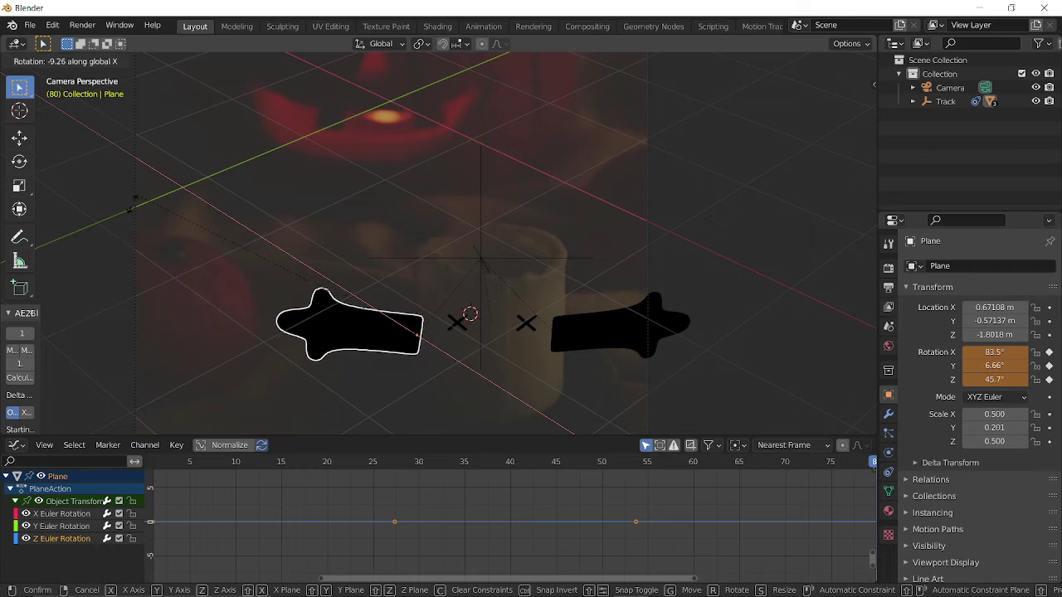
key("Escape")
key("r")
key("y")
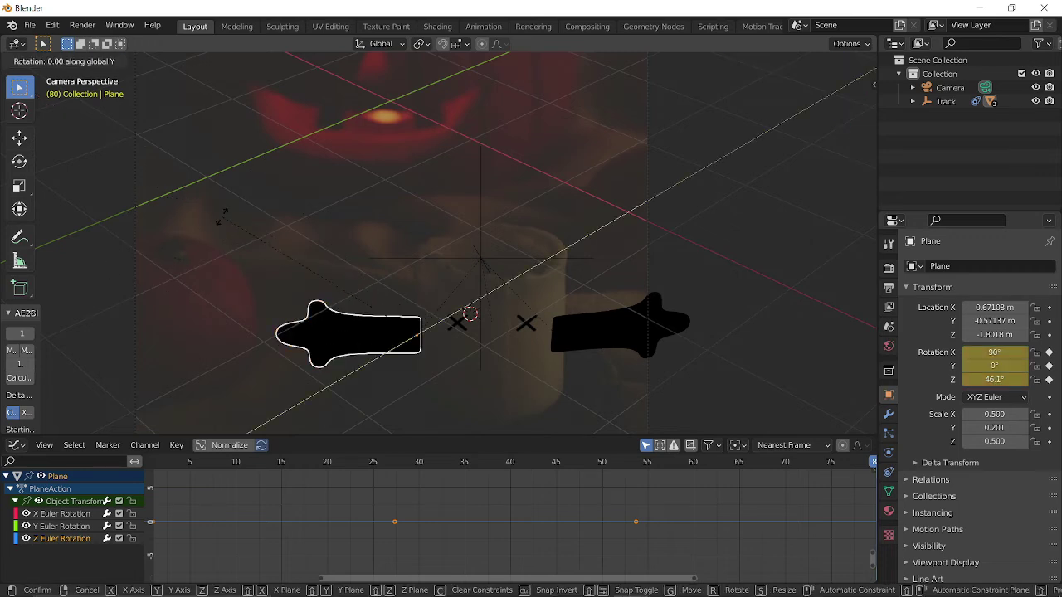
right_click(180, 221)
key("r")
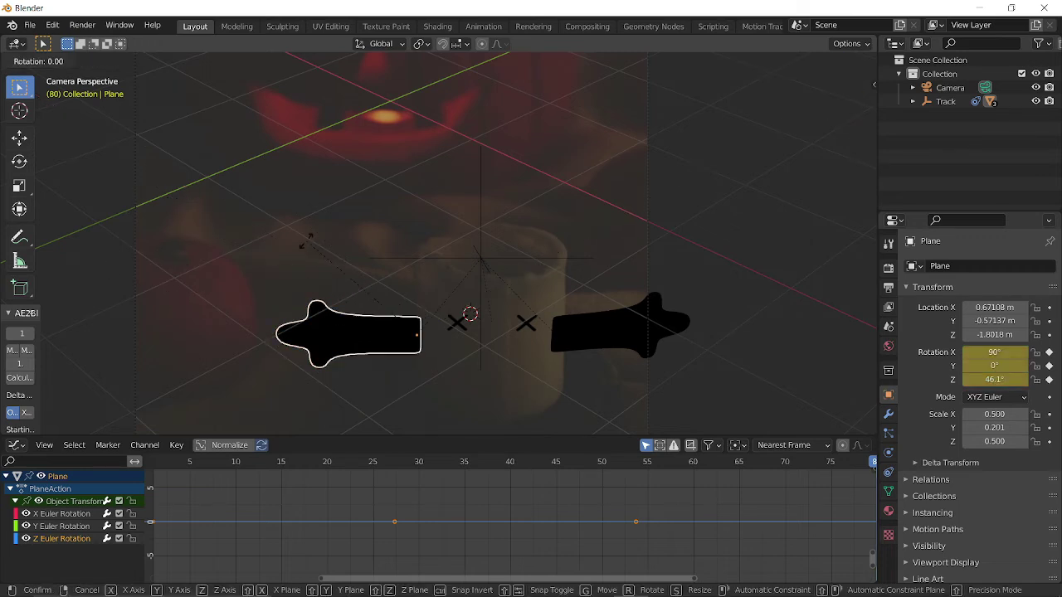
key("z")
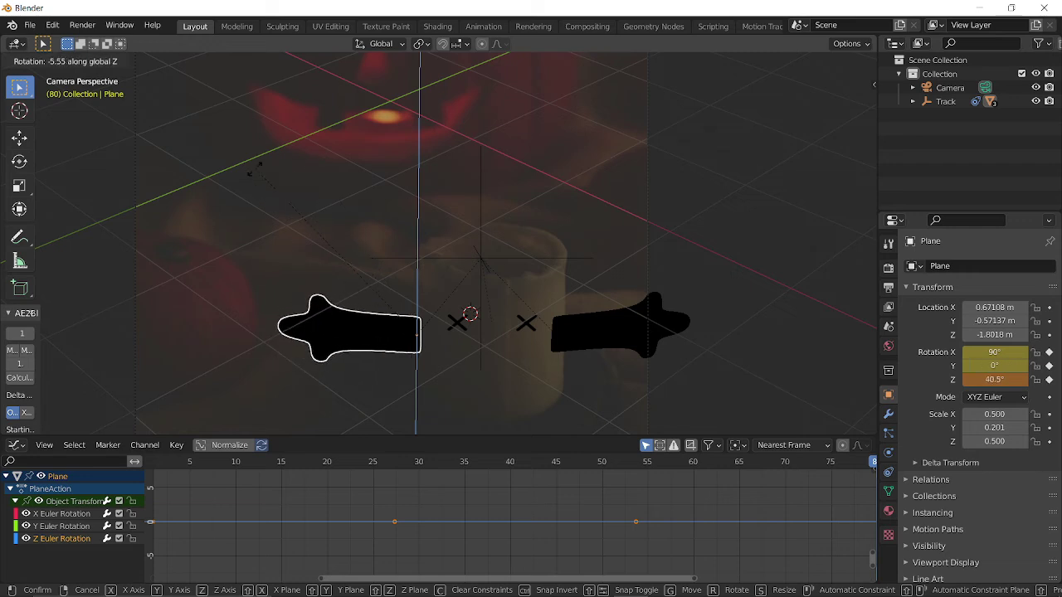
right_click(253, 193)
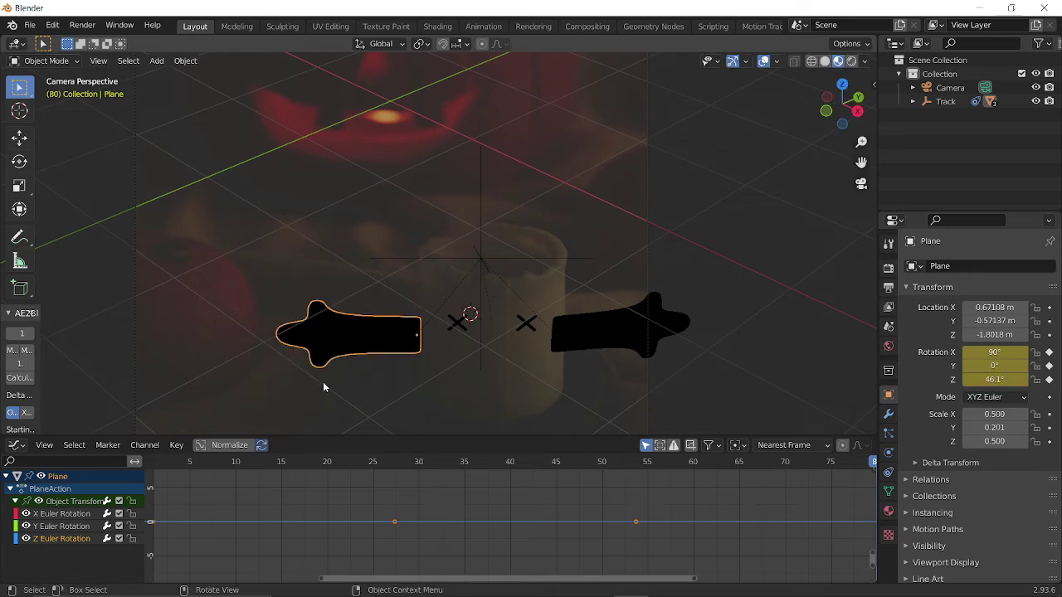
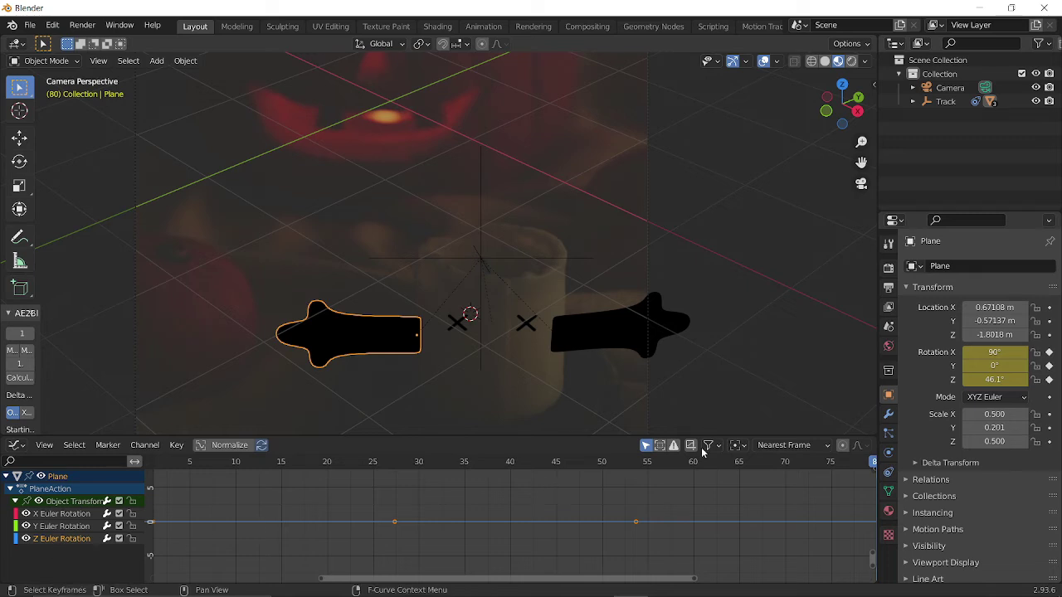
Add a Noise modifier to the left hand's Z Euler Rotation curve and fit the curve view
key("n")
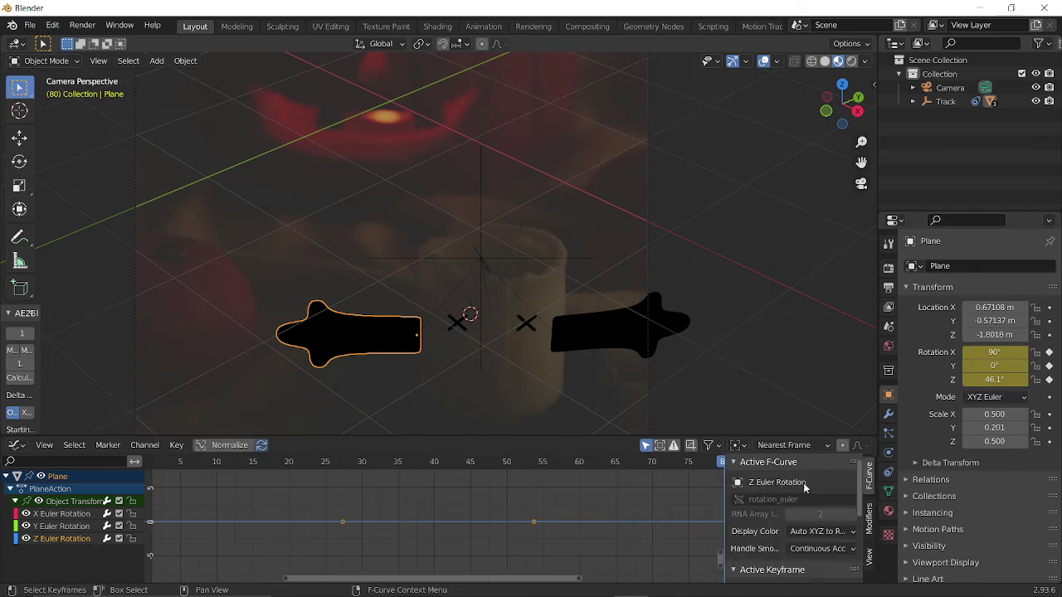
left_click(868, 523)
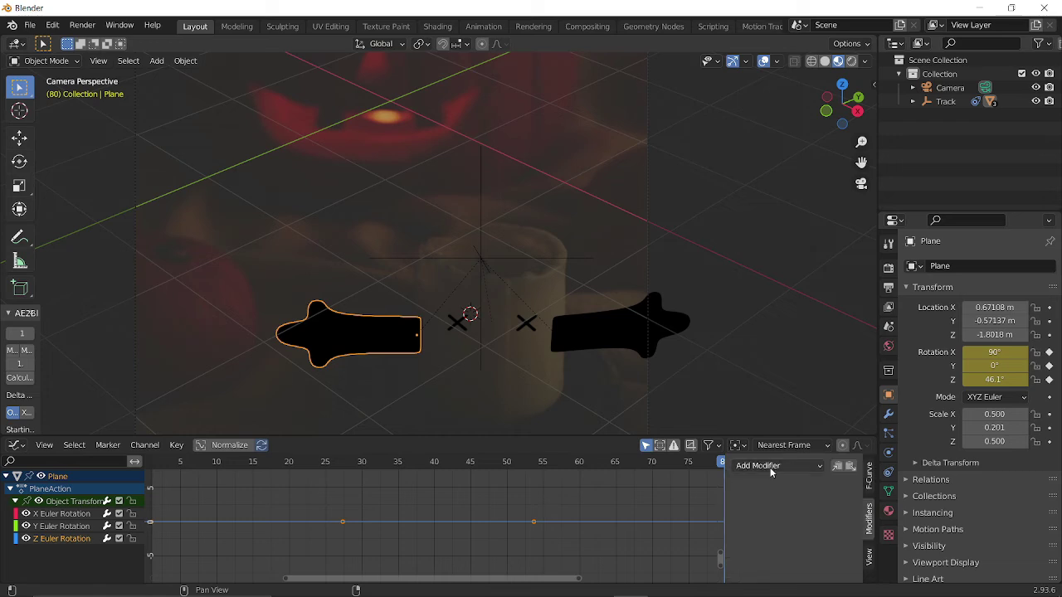
left_click(771, 466)
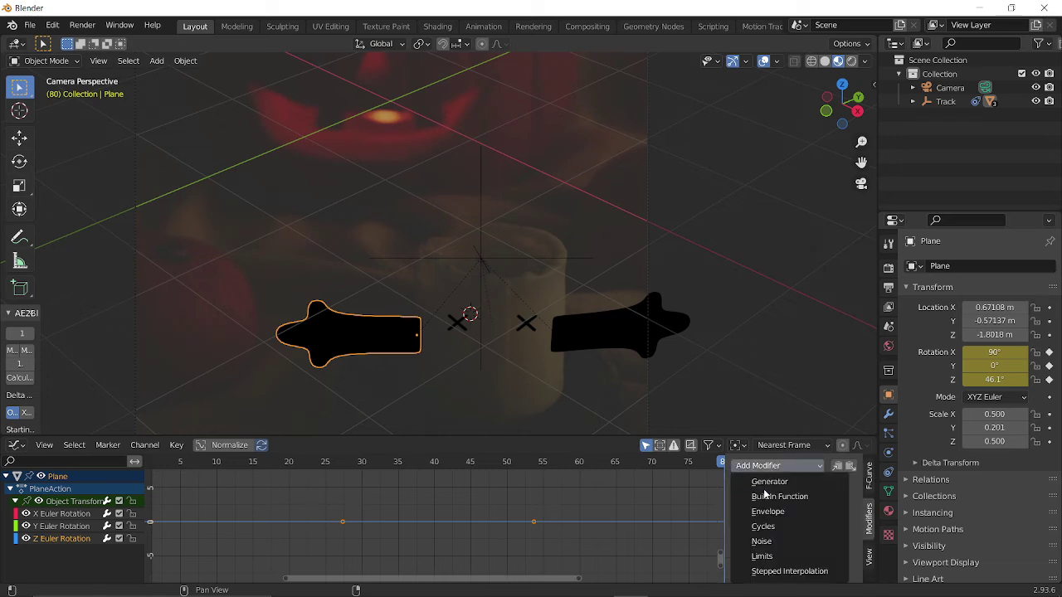
left_click(761, 541)
key("Home")
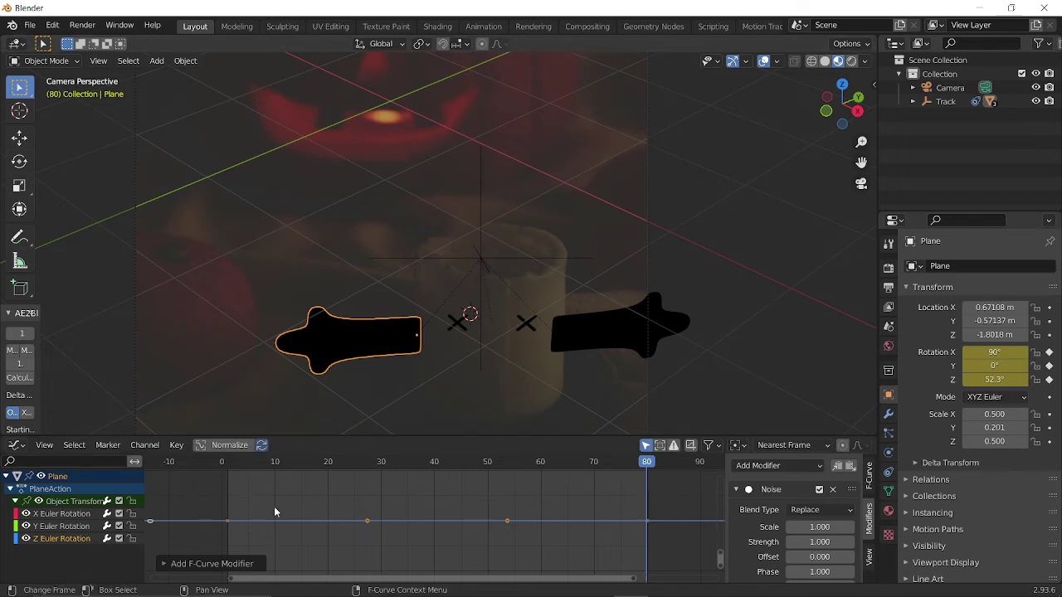
Examine the noisy Z rotation curve and play the animation from frame 1 to check the left hand's shaking
middle_click_drag(274, 507, 299, 482)
scroll(294, 487, "down", 12)
scroll(294, 487, "up", 5)
scroll(295, 488, "down", 5)
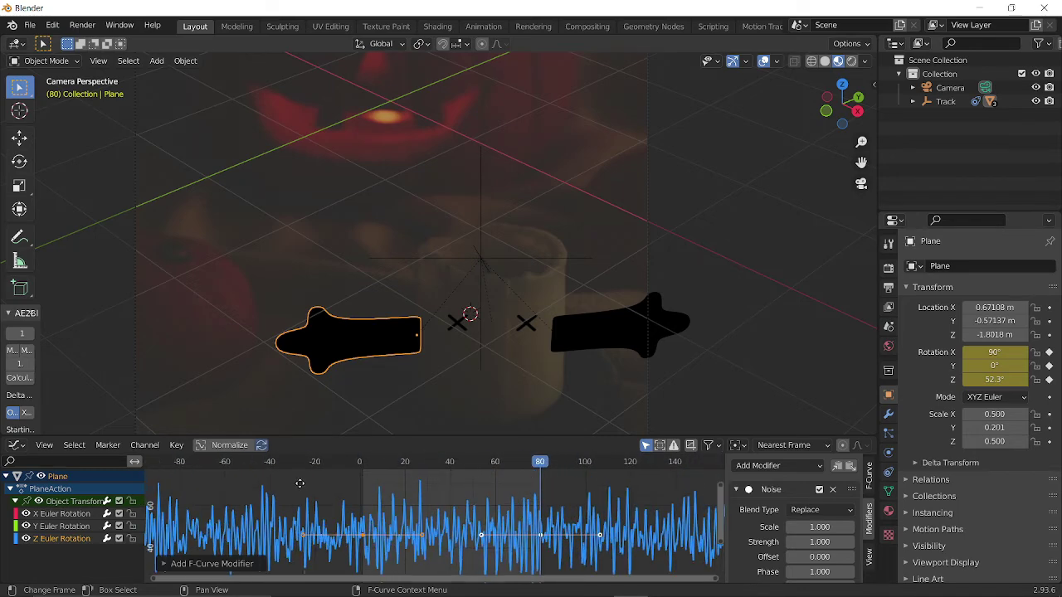
scroll(386, 535, "up", 5)
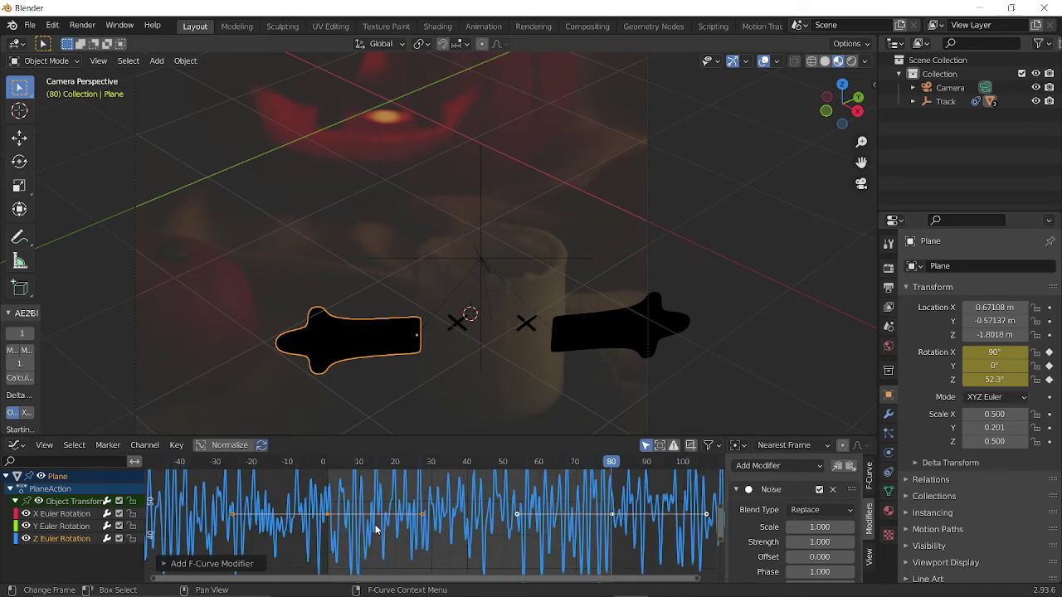
scroll(375, 525, "down", 1)
left_click_drag(341, 469, 300, 468)
key("space")
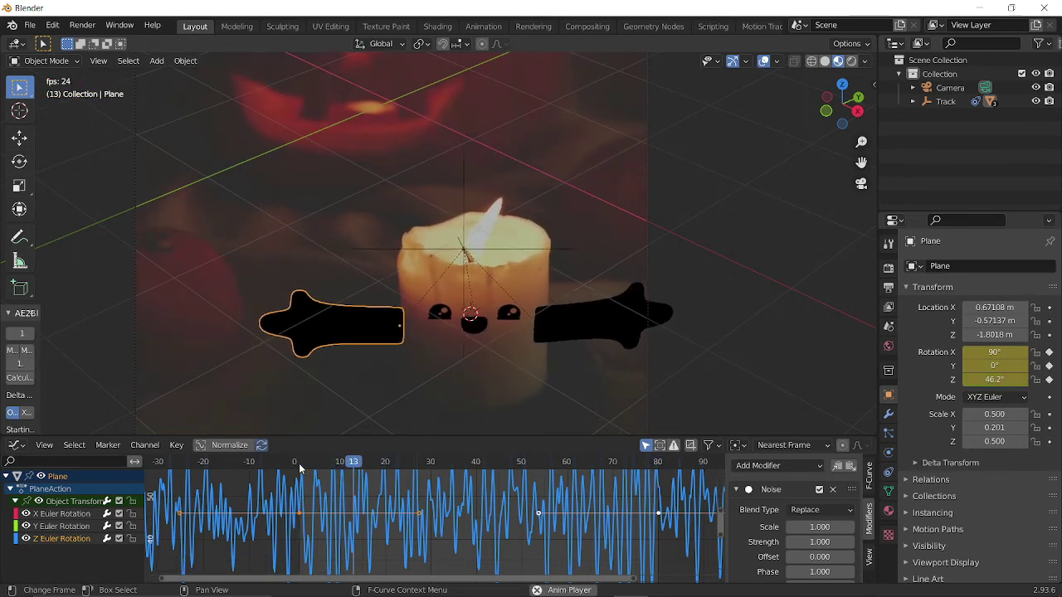
key("space")
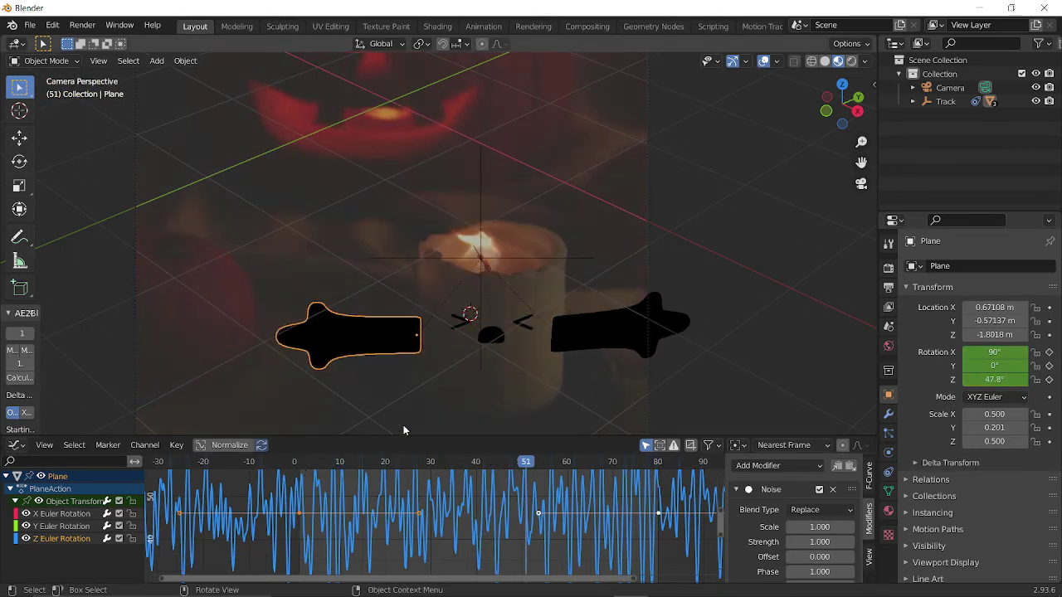
Set the Noise modifier's scale to 3.6 and strength to 0.3, and play the animation from frame 1
left_click(301, 465)
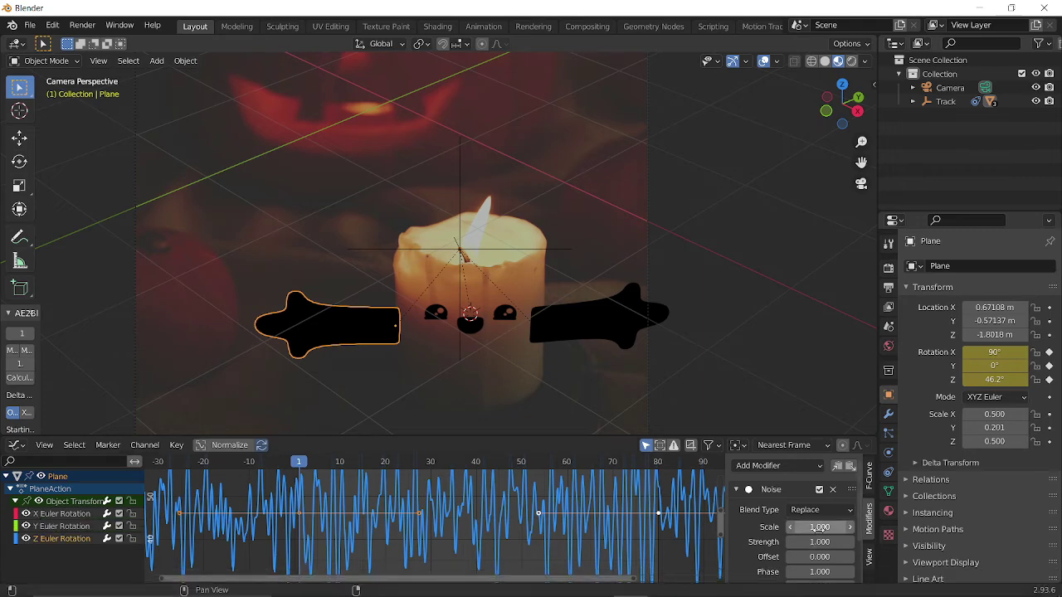
left_click_drag(815, 528, 796, 541)
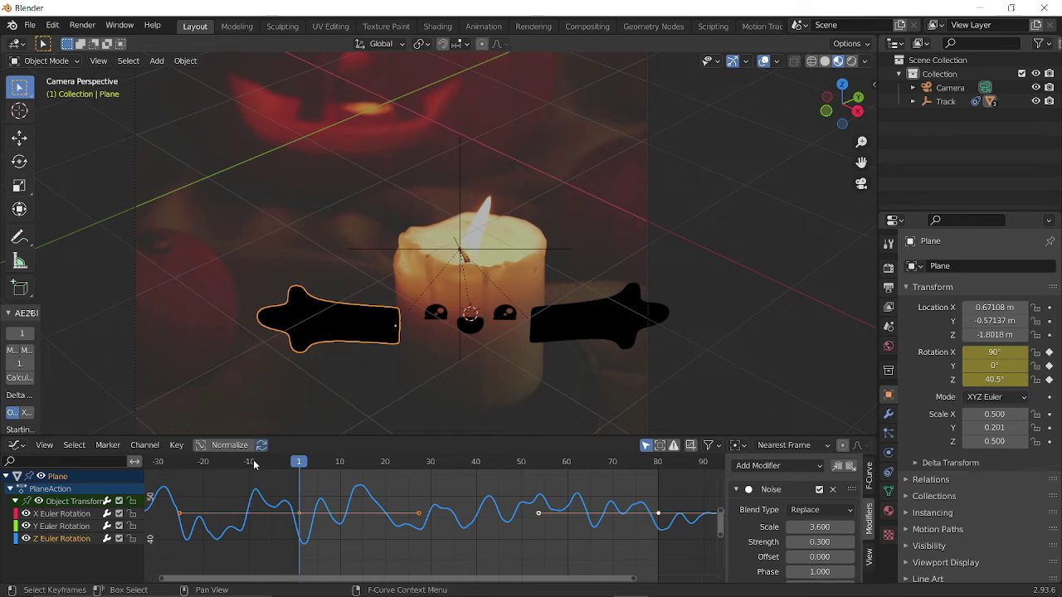
key("space")
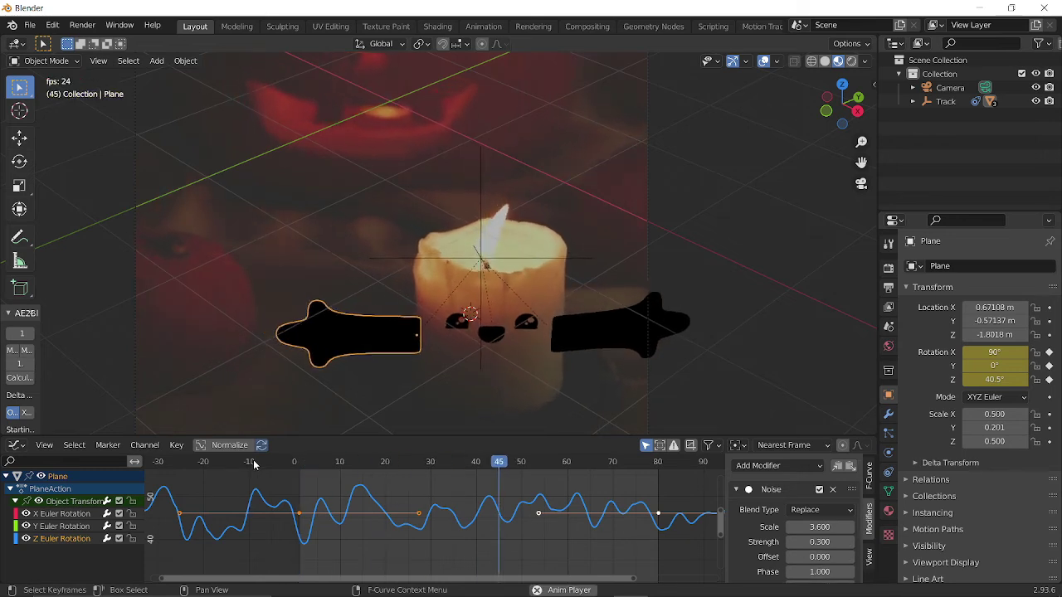
key("space")
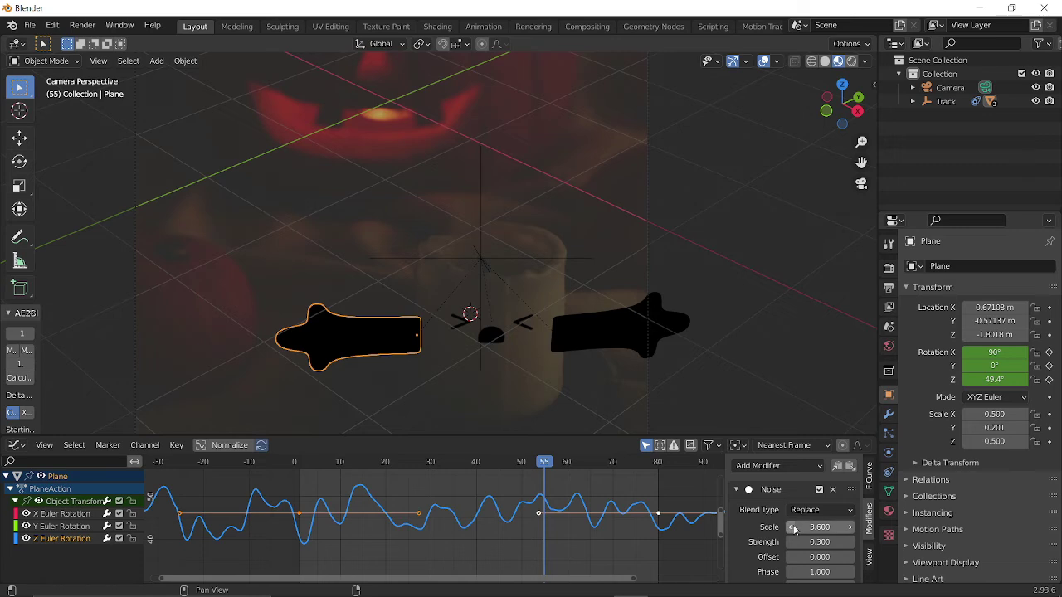
Set the Noise modifier's scale to 4.7 and replay the hand motion from frame 1
left_click_drag(809, 527, 848, 527)
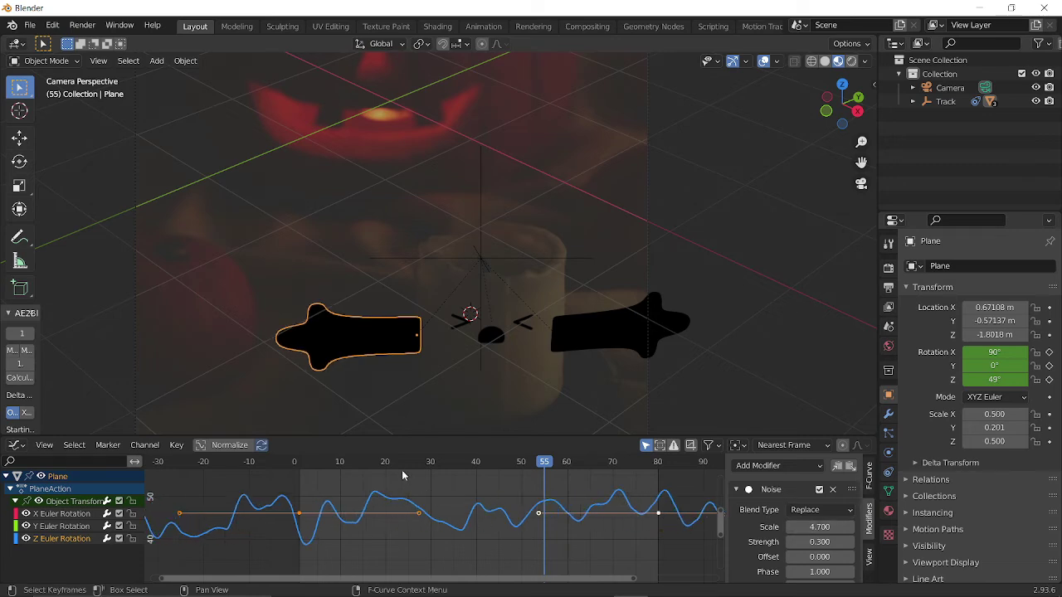
left_click_drag(401, 464, 302, 463)
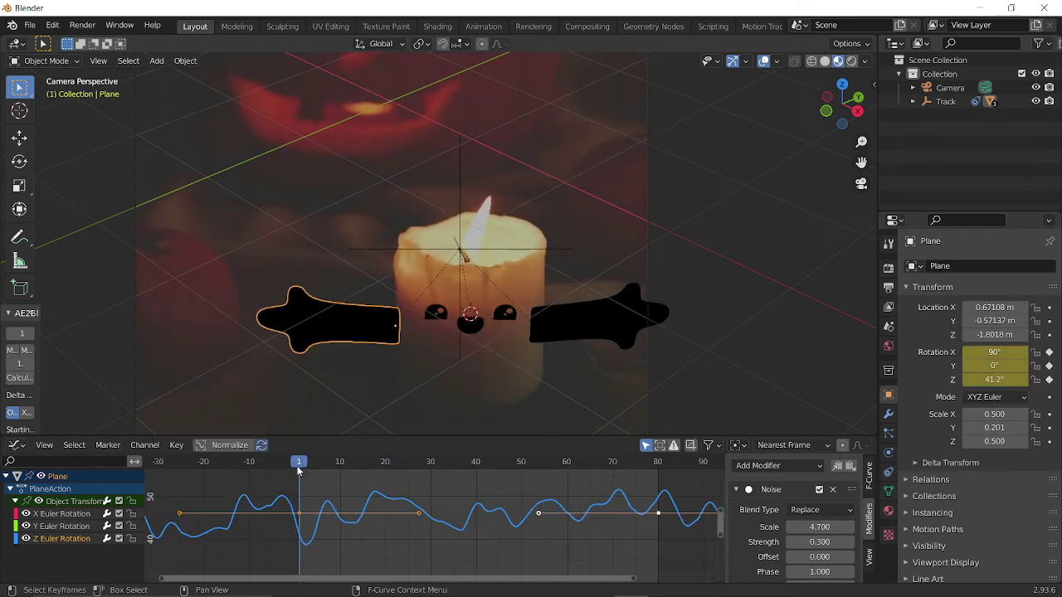
key("space")
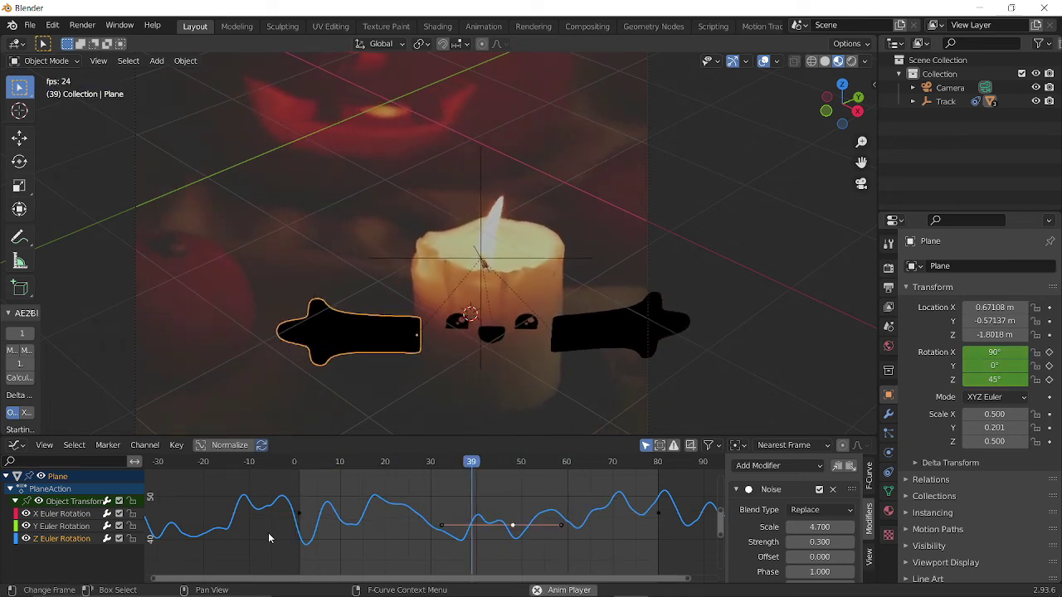
key("space")
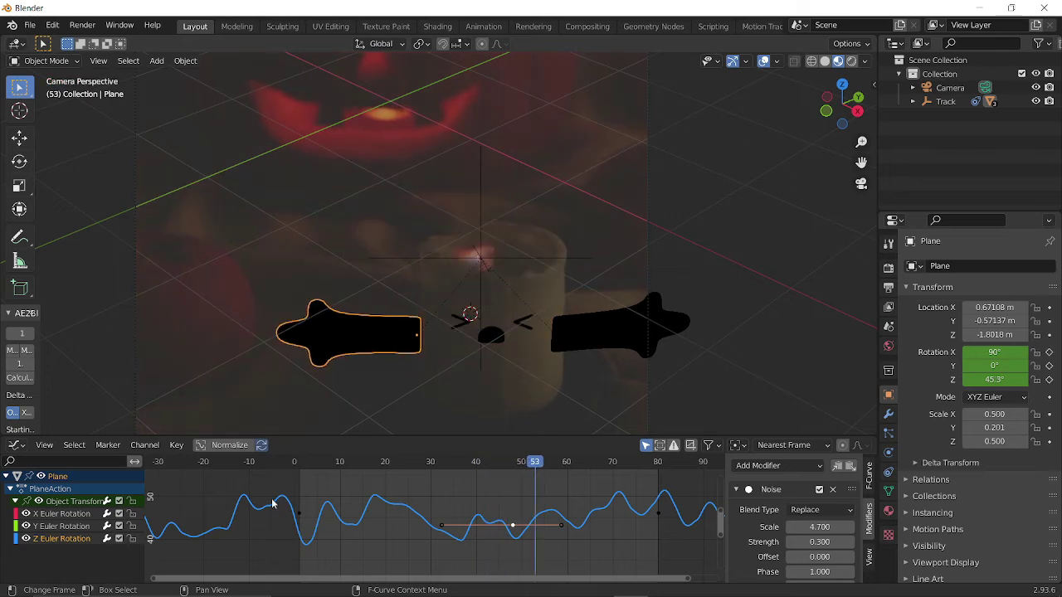
Scrub and play the frames after the candle goes out to check the hand's motion there, ending on frame 57
left_click(544, 466)
left_click_drag(544, 469, 554, 466)
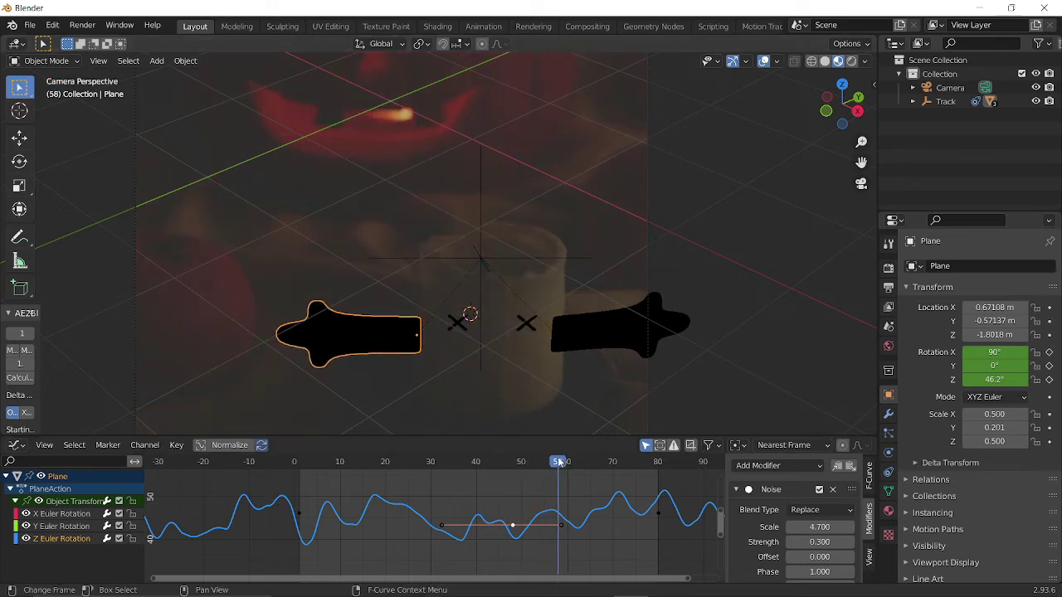
key("space")
key("space")
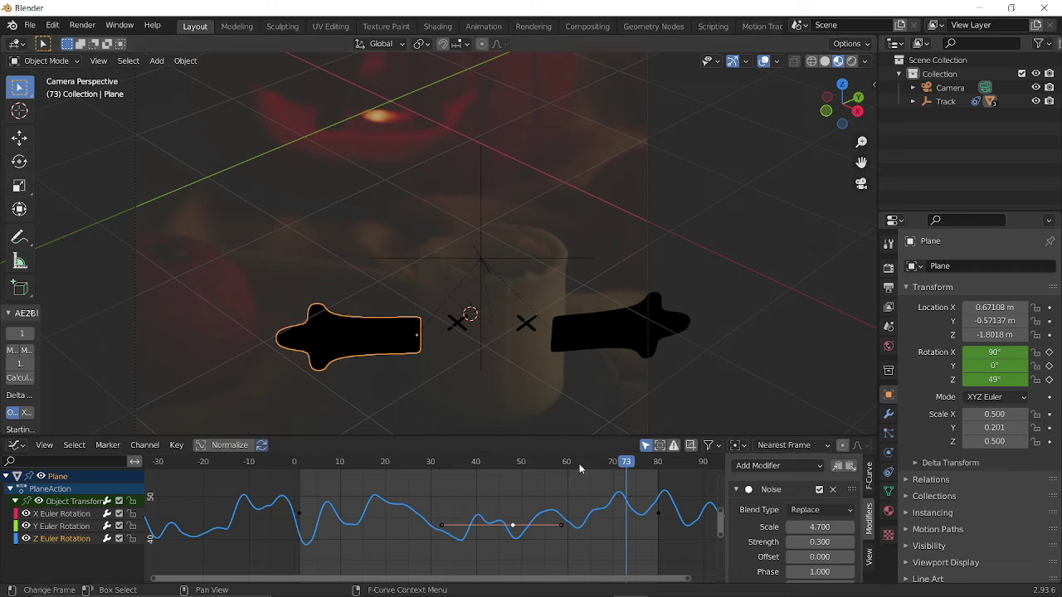
left_click(565, 462)
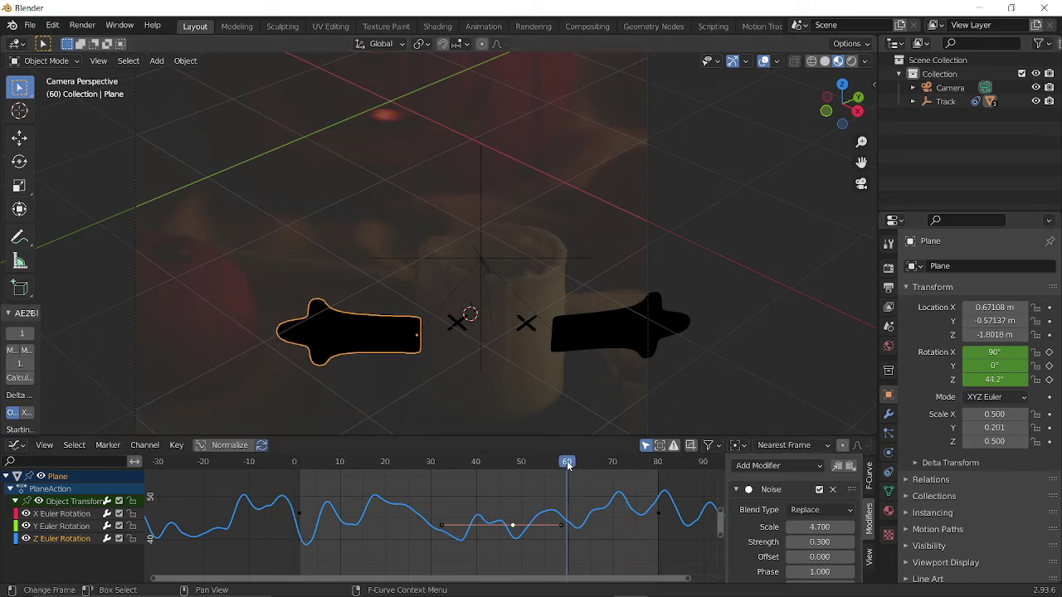
mouse_move(566, 461)
left_mouse_down()
mouse_move(545, 470)
mouse_move(553, 475)
left_mouse_up()
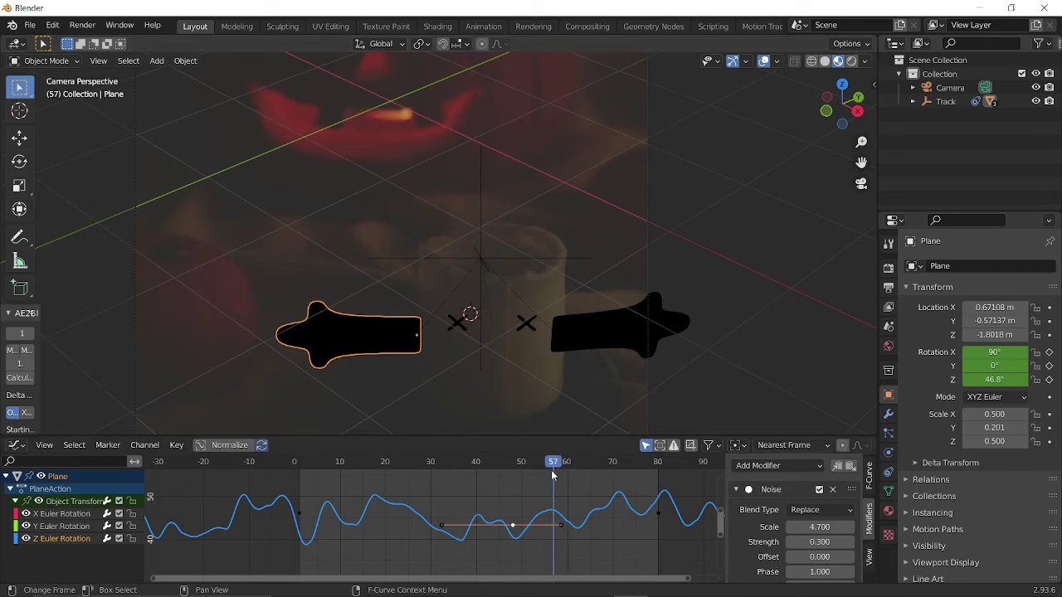
Restrict the left hand's Noise modifier to a frame range ending at 57 and play the animation to check it
scroll(793, 543, "down", 2)
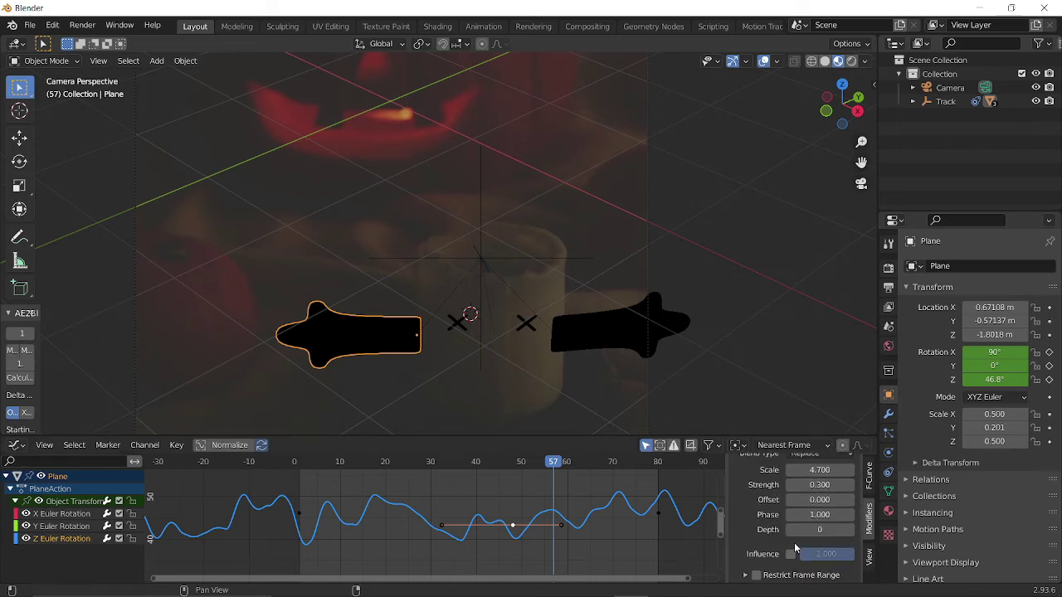
left_click(756, 575)
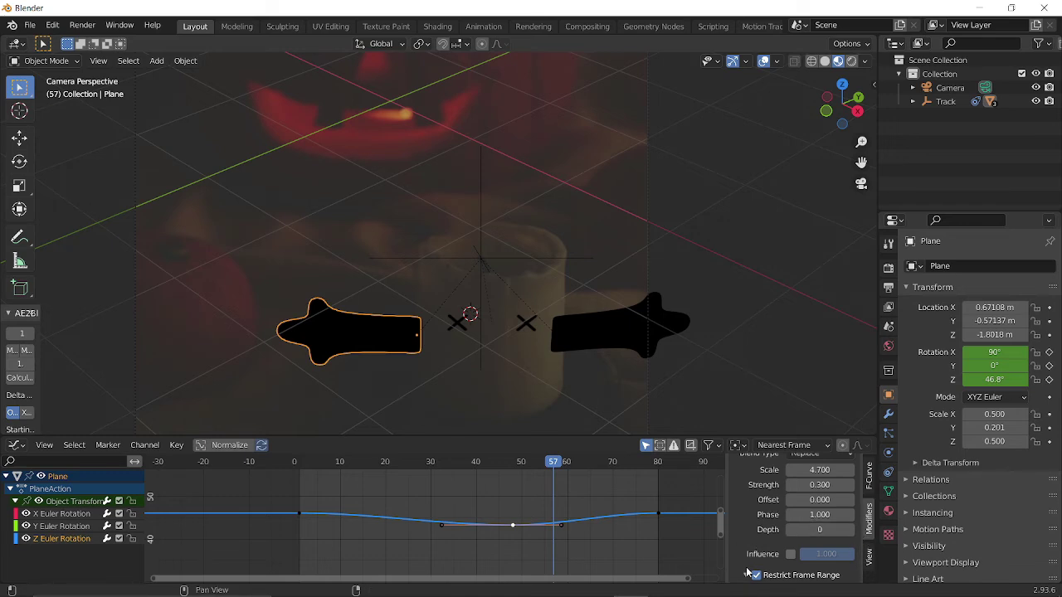
scroll(749, 572, "down", 3)
left_click(807, 541)
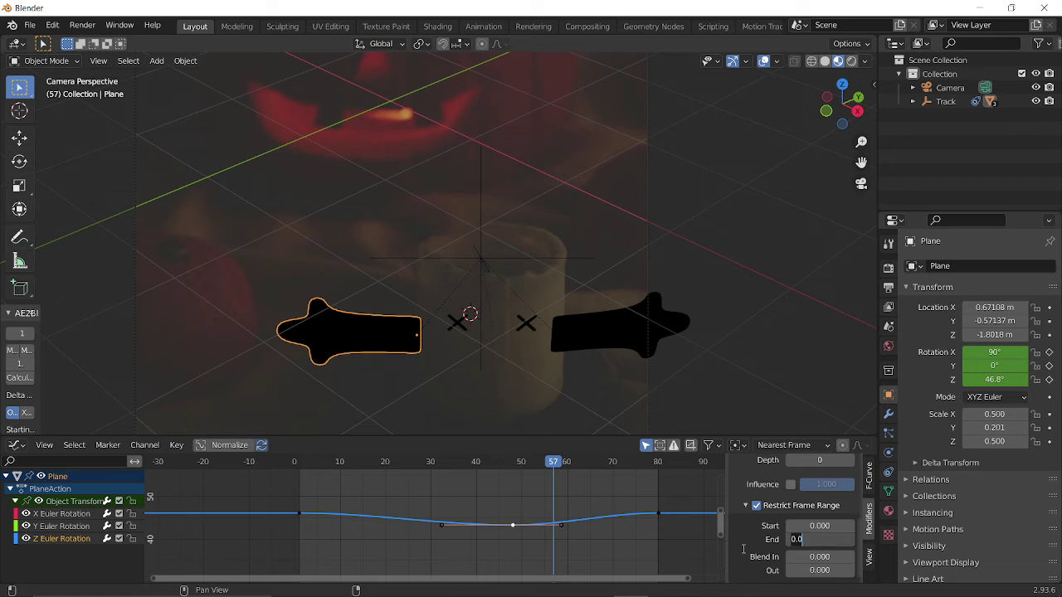
type("57")
key("Return")
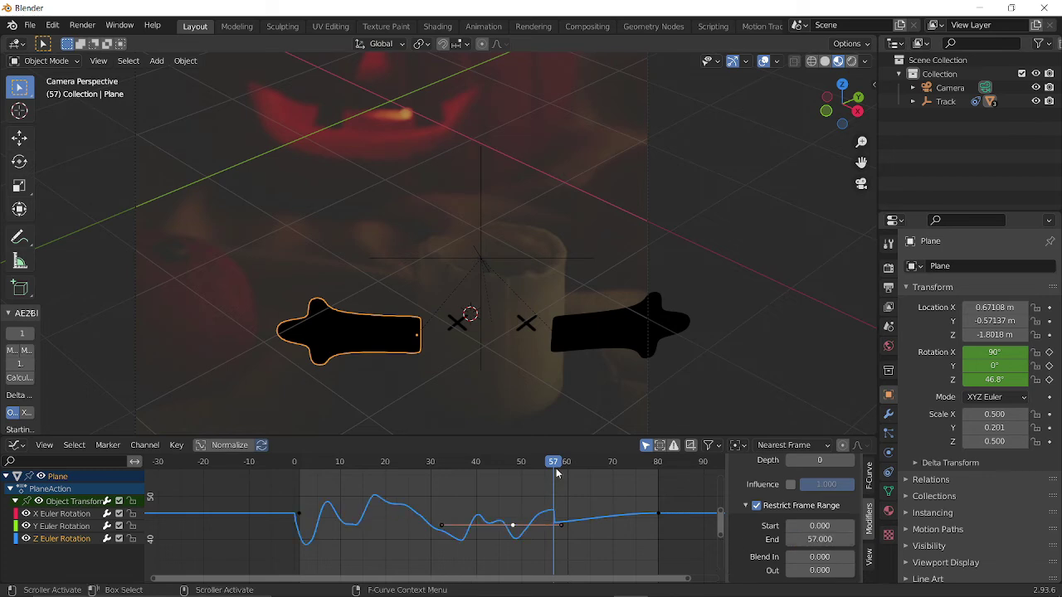
left_click_drag(557, 473, 247, 473)
key("space")
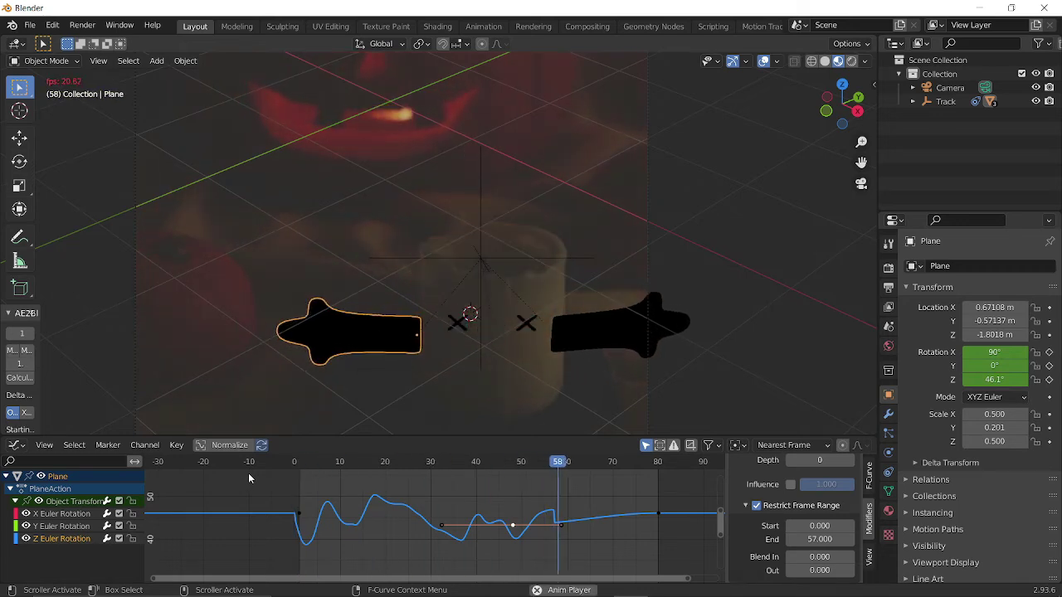
key("space")
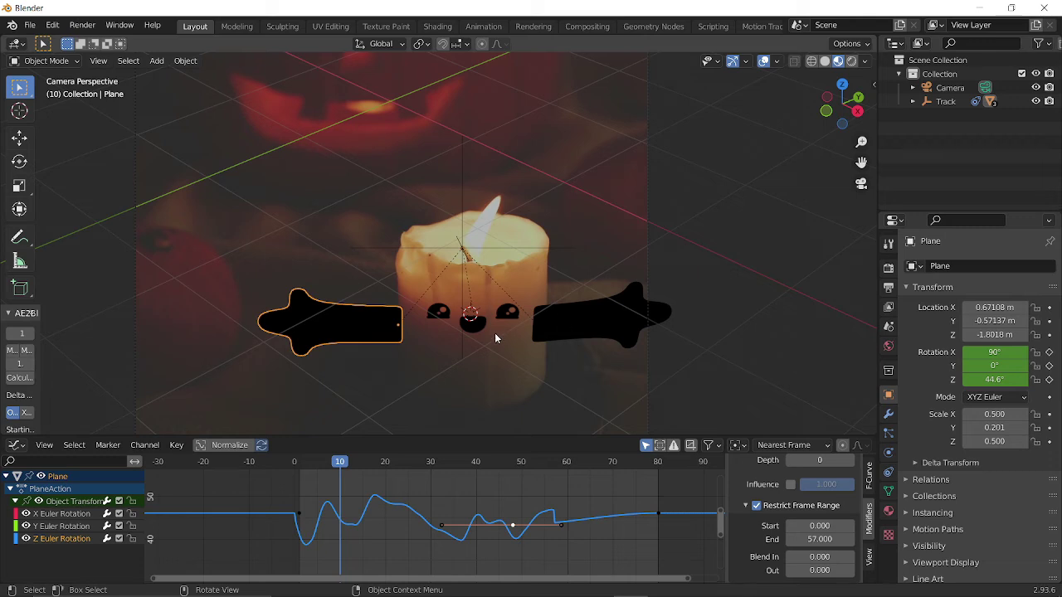
Select the right hand and keyframe its rotation at frames 1 and 80
left_click(566, 321)
left_click_drag(344, 462, 301, 465)
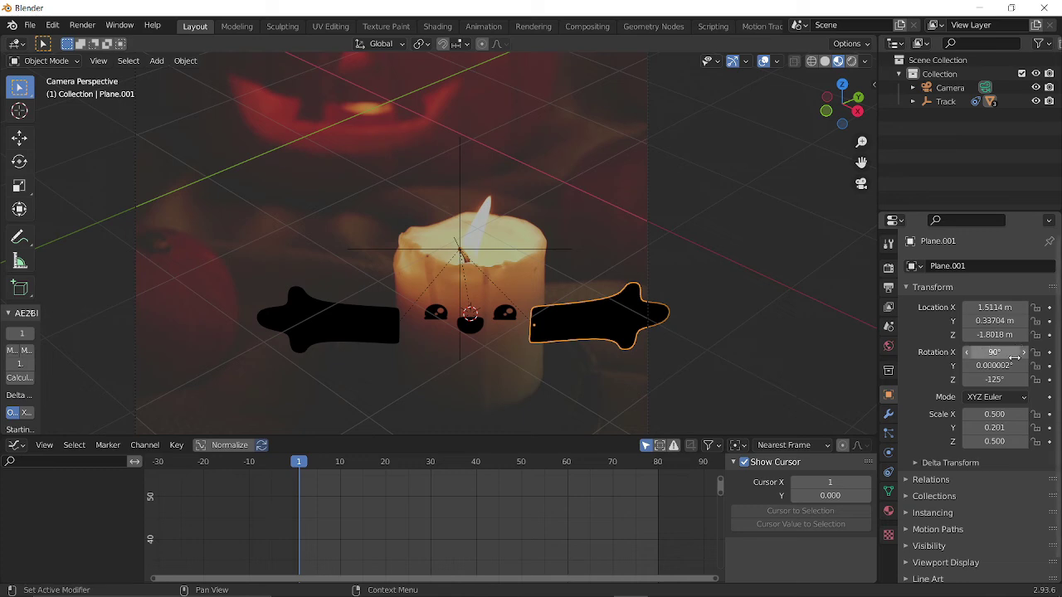
key("i")
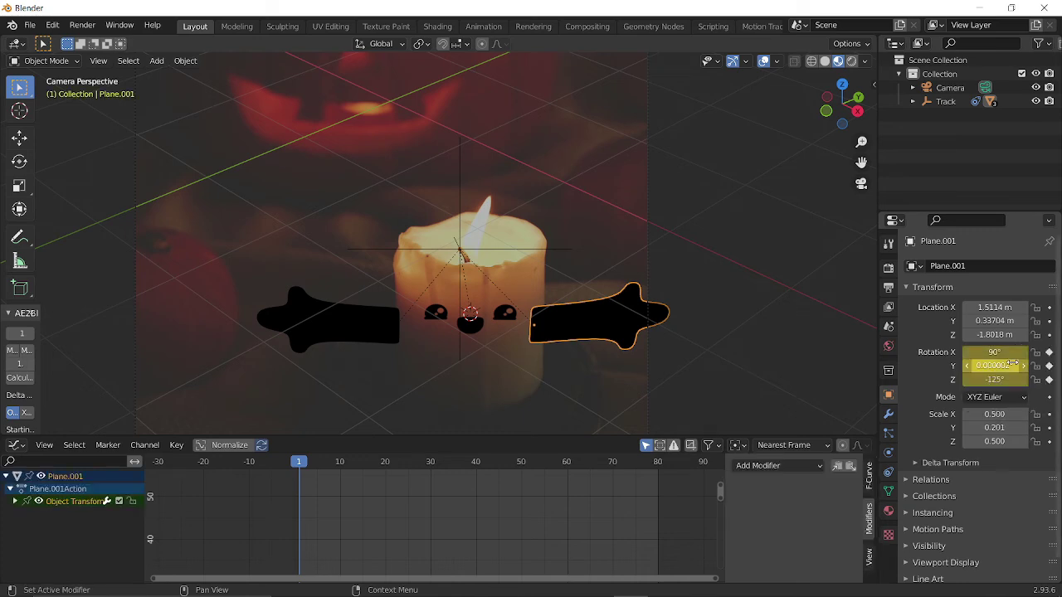
left_click(660, 461)
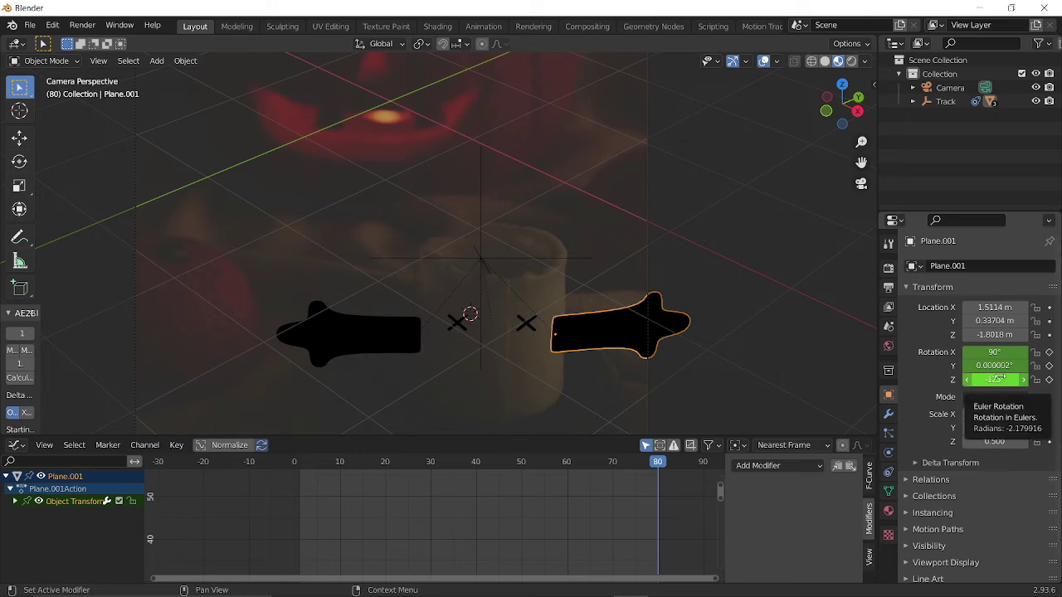
key("i")
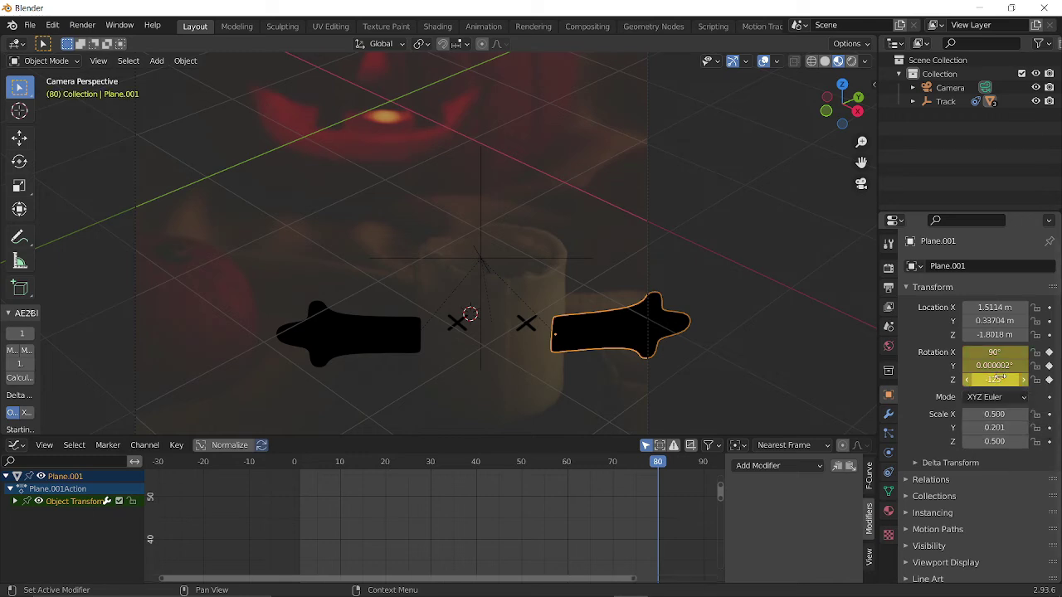
Expand the right hand's rotation channels, return to frame 1 and add a Noise modifier to its Z Euler Rotation curve
left_click(15, 502)
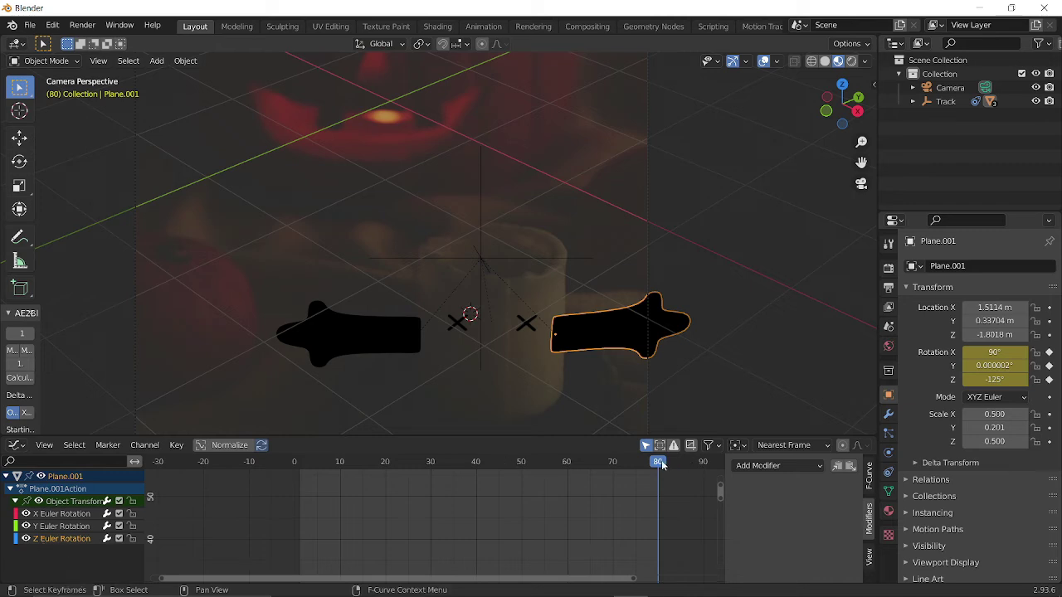
left_click_drag(572, 479, 300, 486)
left_click(746, 466)
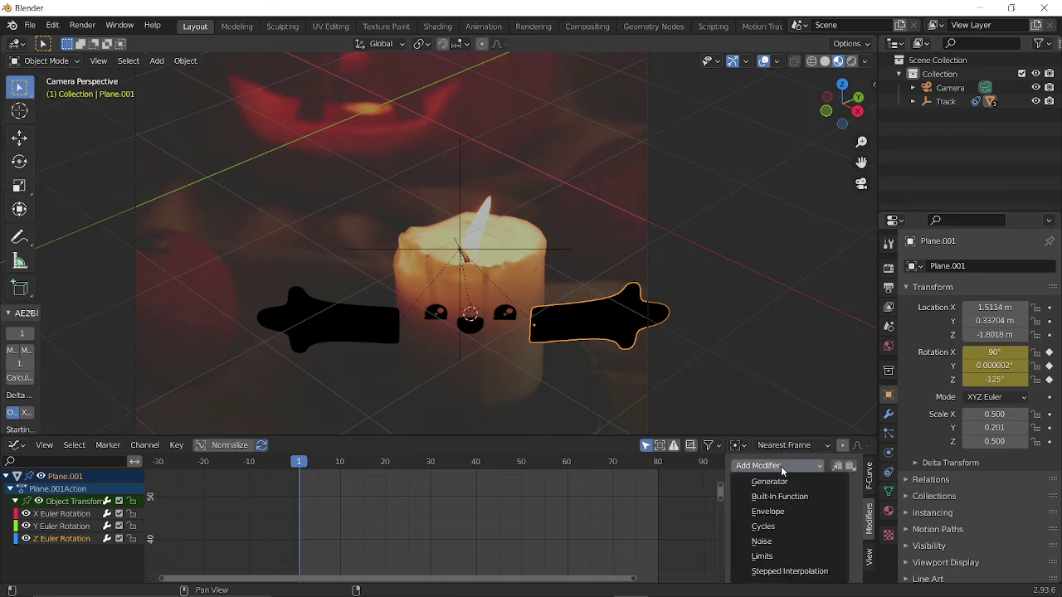
left_click(761, 542)
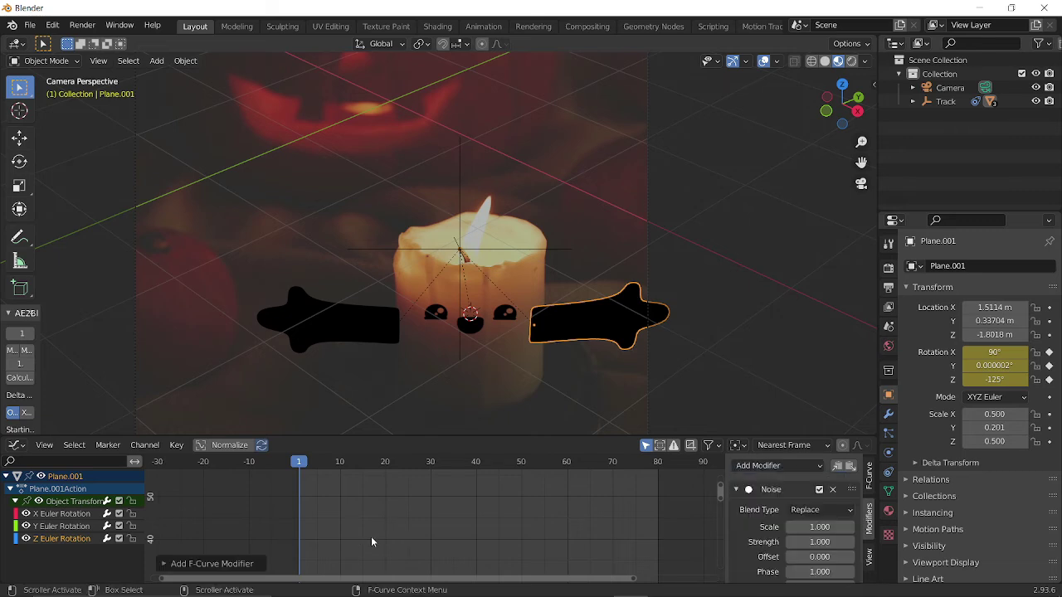
Find and examine the right hand's noisy Z rotation curve between frames 1 and 80
scroll(371, 536, "down", 2)
scroll(554, 540, "down", 3)
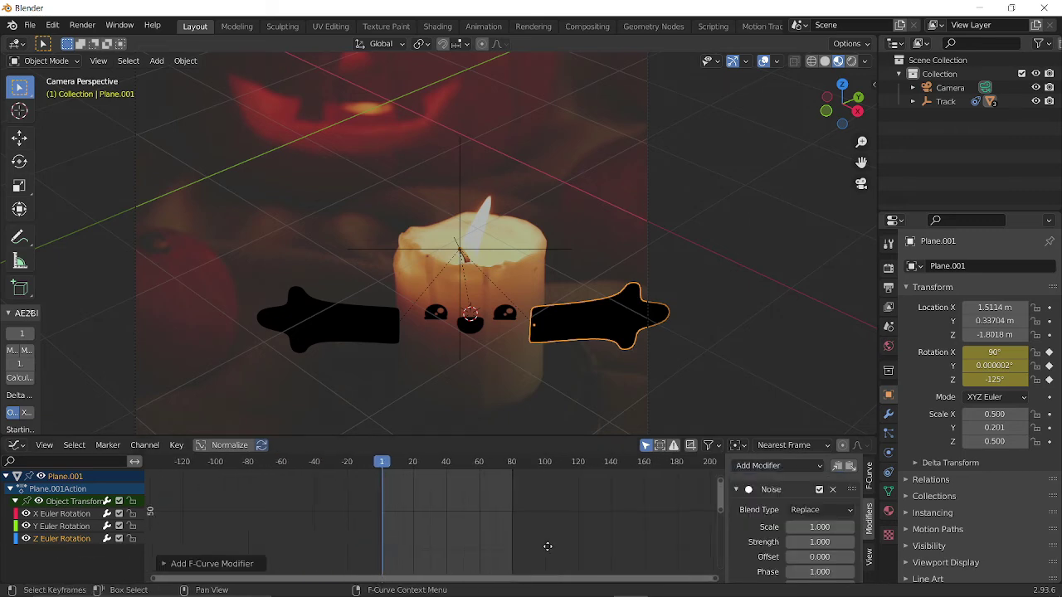
scroll(541, 529, "up", 3)
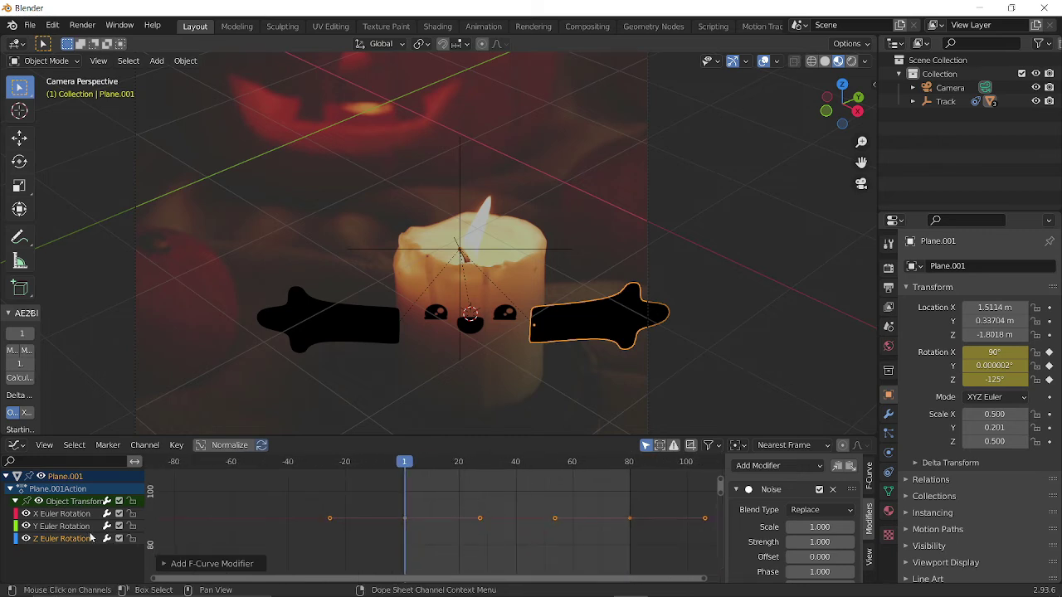
scroll(405, 499, "down", 4)
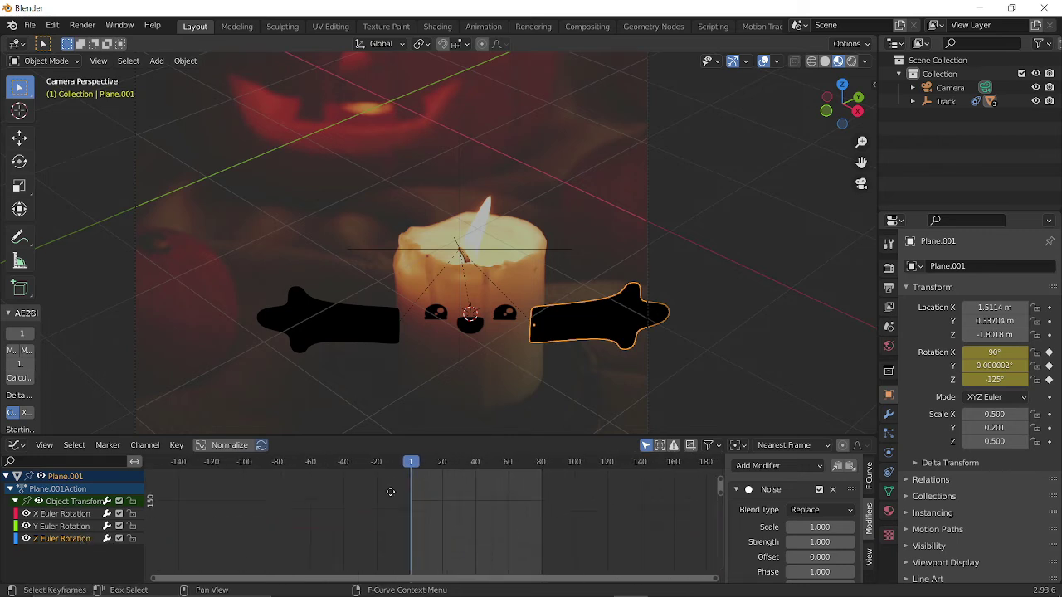
scroll(406, 502, "down", 2)
middle_click_drag(409, 505, 466, 509)
scroll(422, 498, "down", 12)
scroll(424, 500, "up", 3)
scroll(422, 540, "up", 9)
scroll(464, 510, "up", 6)
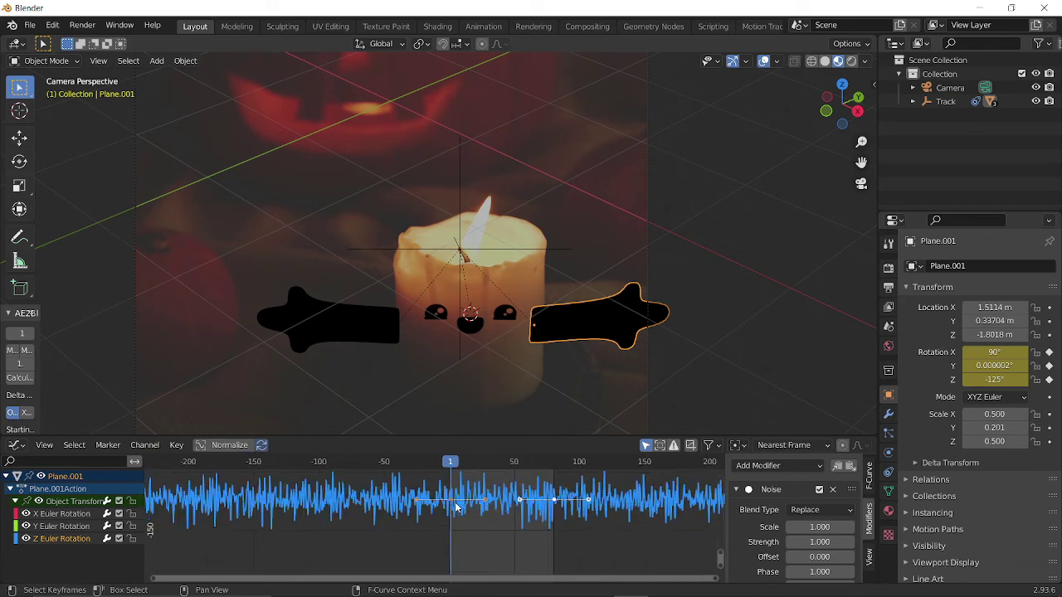
middle_click_drag(494, 526, 447, 535)
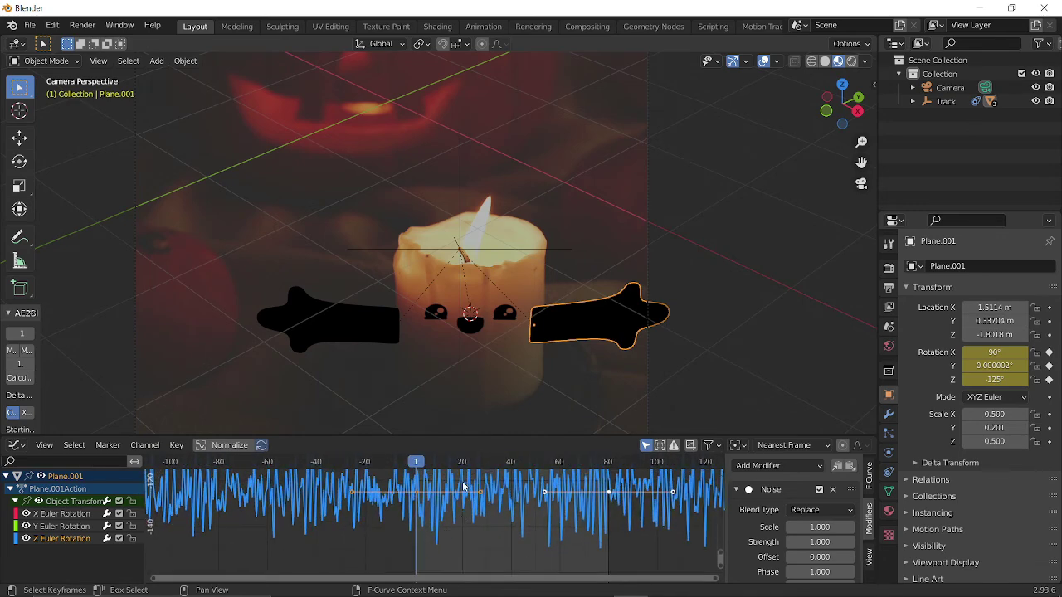
Check the left hand's Noise settings and set the right hand's Noise scale to 4.7 to match
left_click(330, 323)
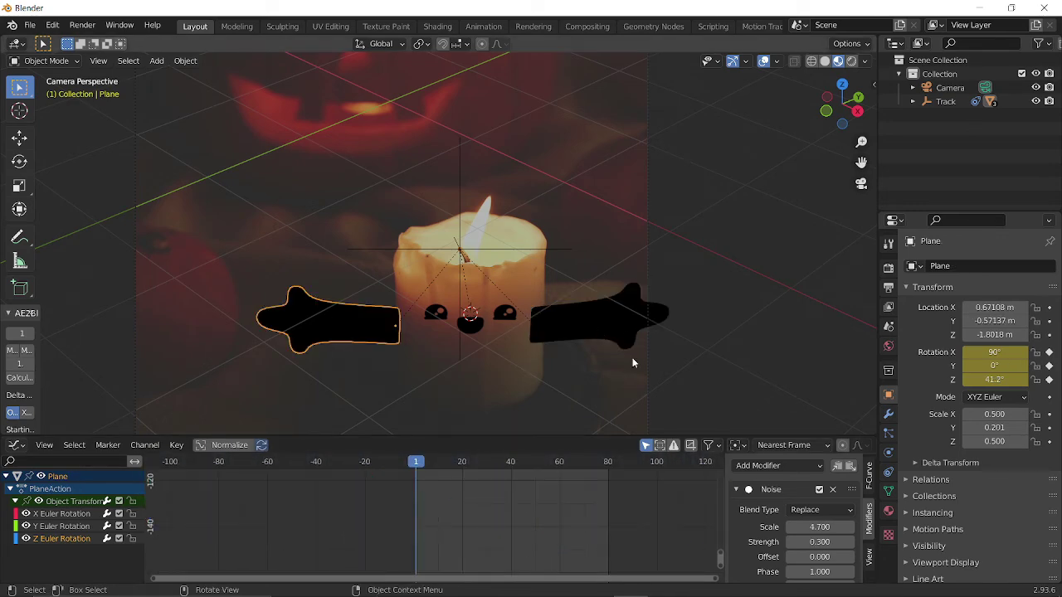
left_click(594, 322)
double_click(796, 526)
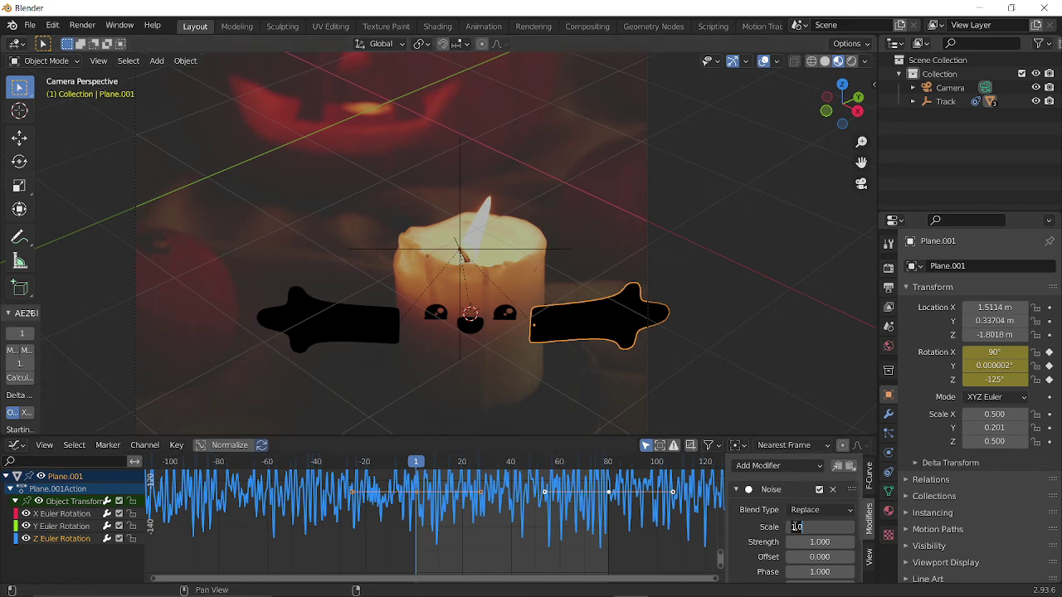
type("4.7")
key("Return")
Compare with the left hand's Noise settings again and set the right hand's Noise strength to 0.3
left_click(328, 315)
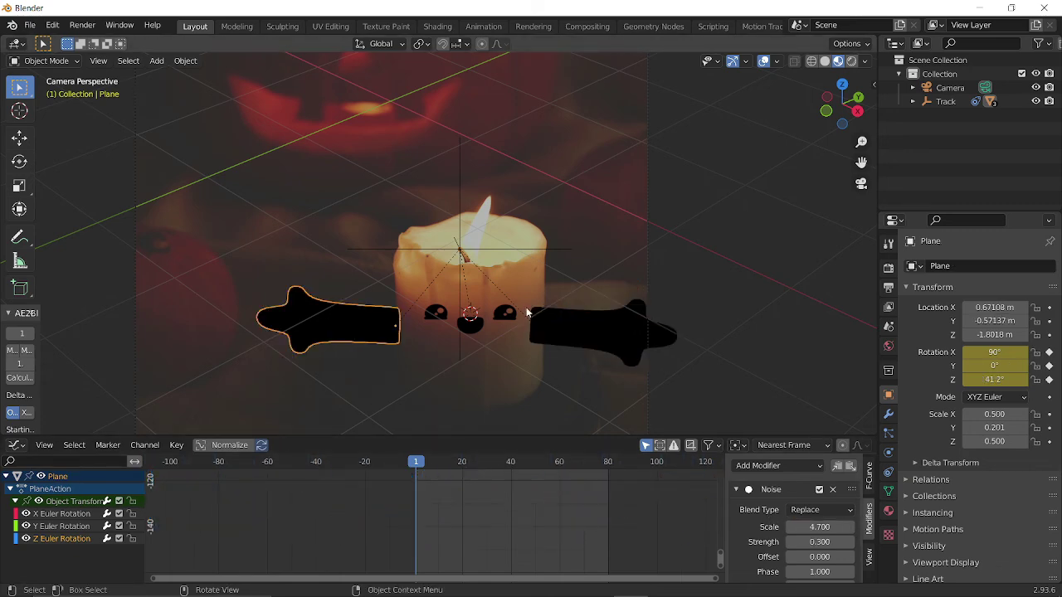
left_click(546, 330)
left_click(819, 542)
type("1.0")
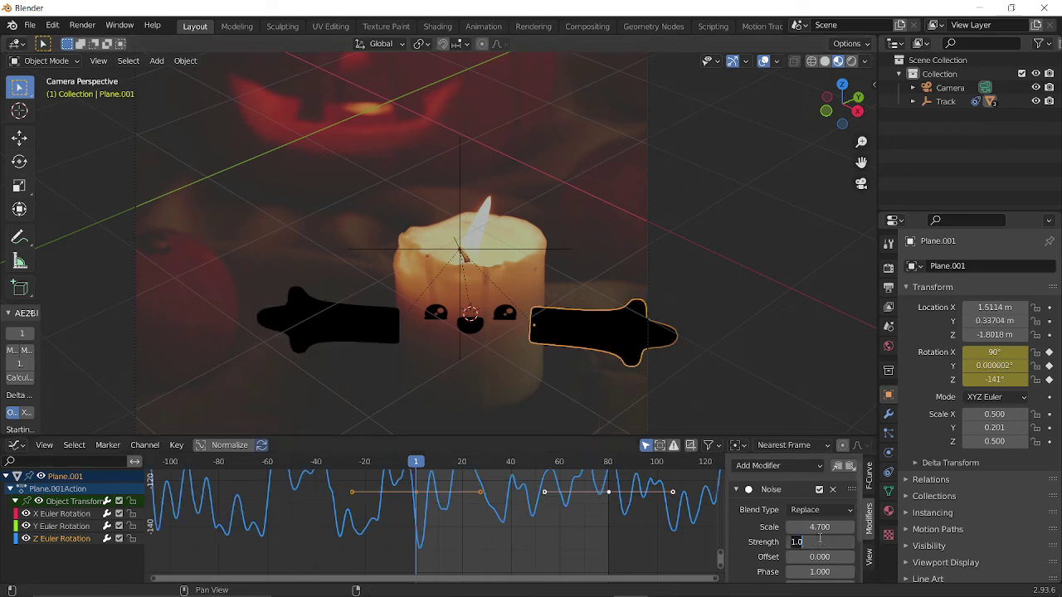
key("BackSpace")
key("BackSpace")
key("BackSpace")
type("0")
key("Return")
Restrict the right hand's Noise modifier to a frame range ending at 57 and play the animation from frame 1 to check both hands
scroll(771, 512, "down", 3)
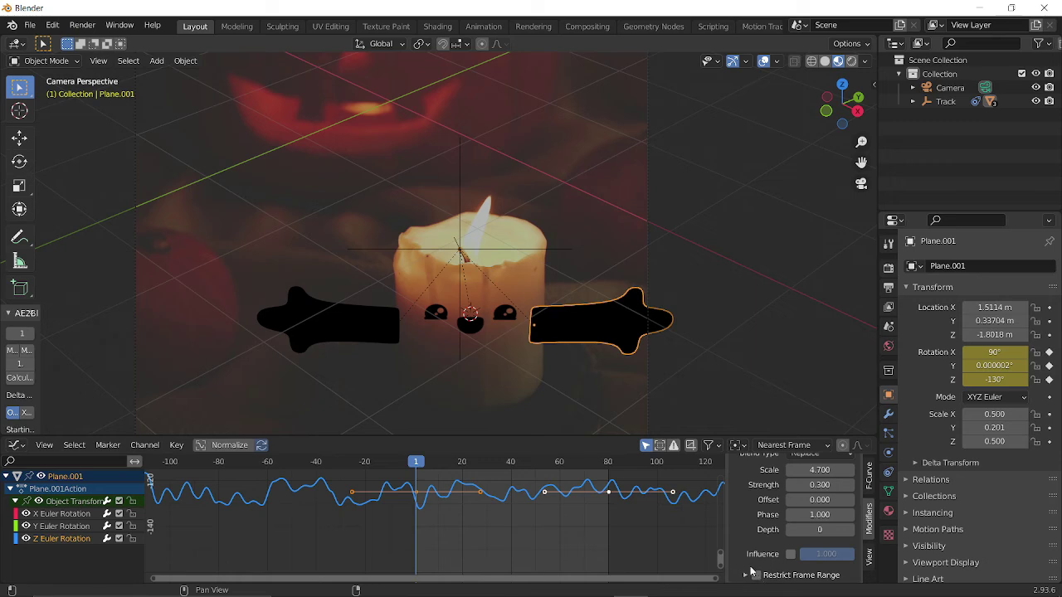
left_click(755, 574)
left_click(745, 575)
scroll(746, 564, "down", 3)
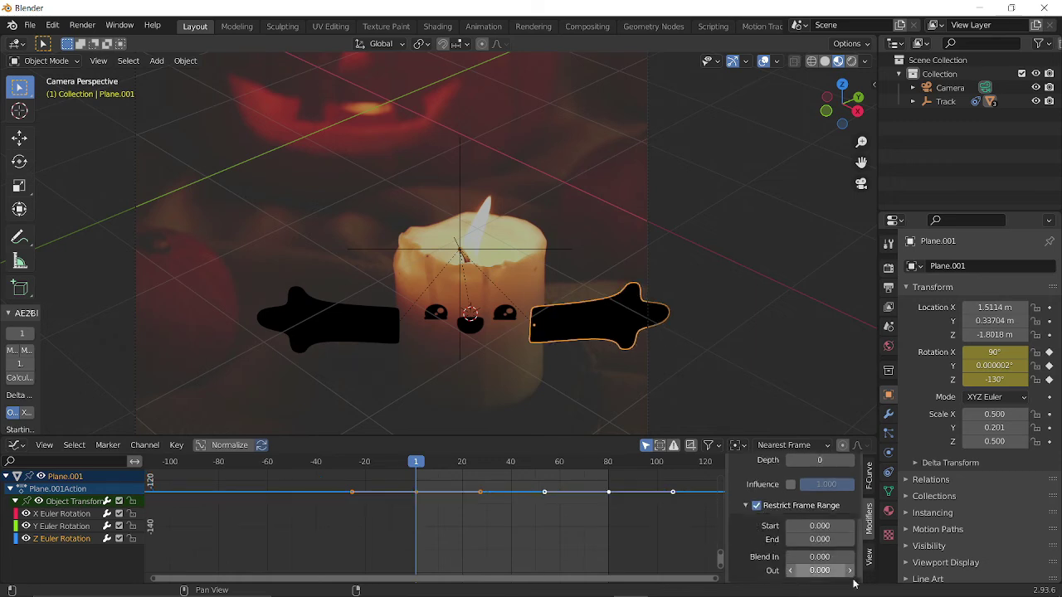
left_click(817, 541)
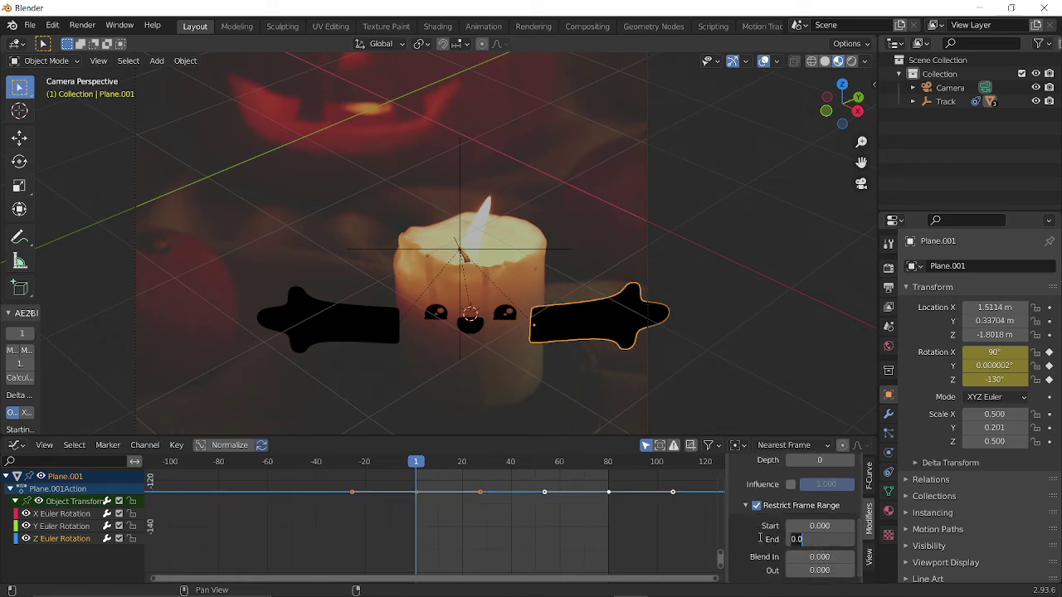
type("57")
key("Return")
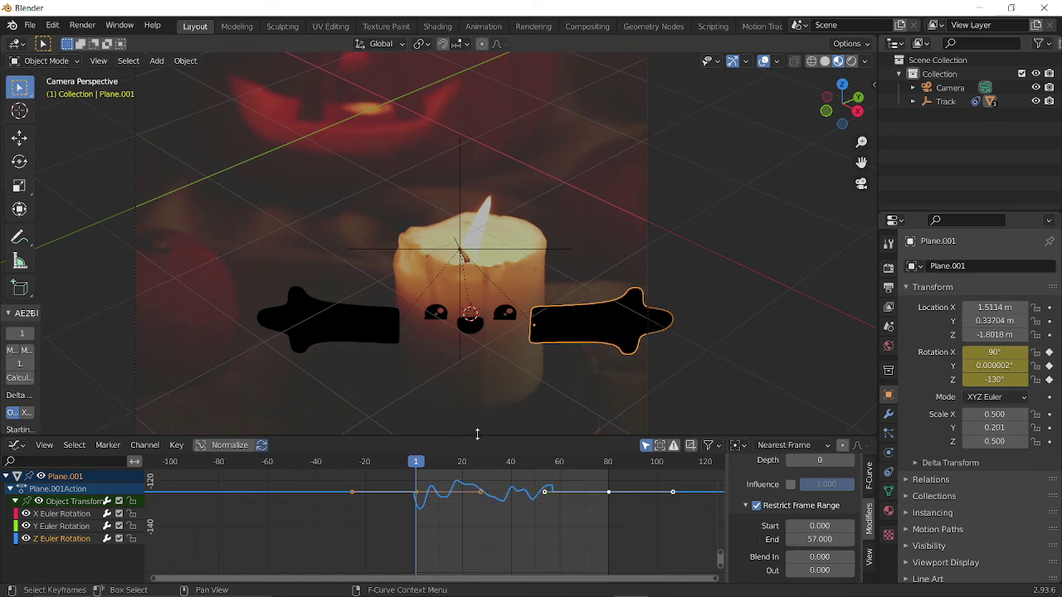
left_click(339, 337)
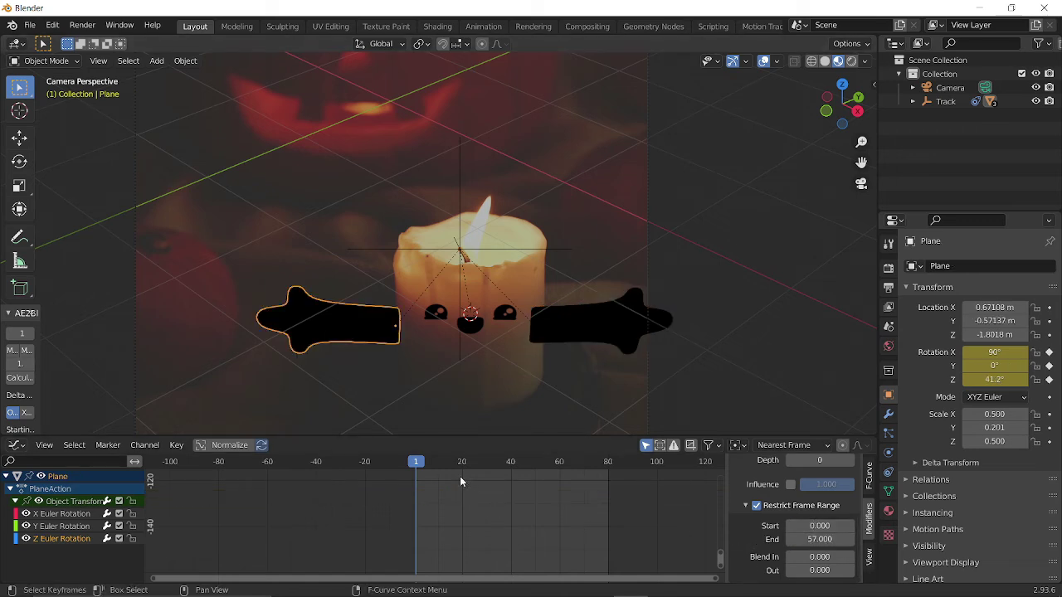
key("space")
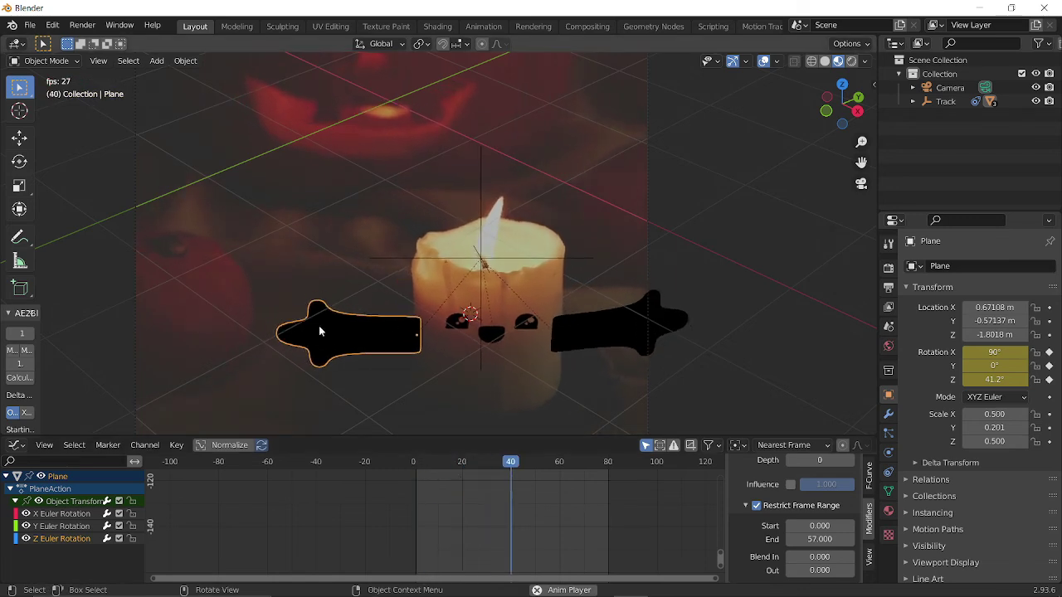
key("space")
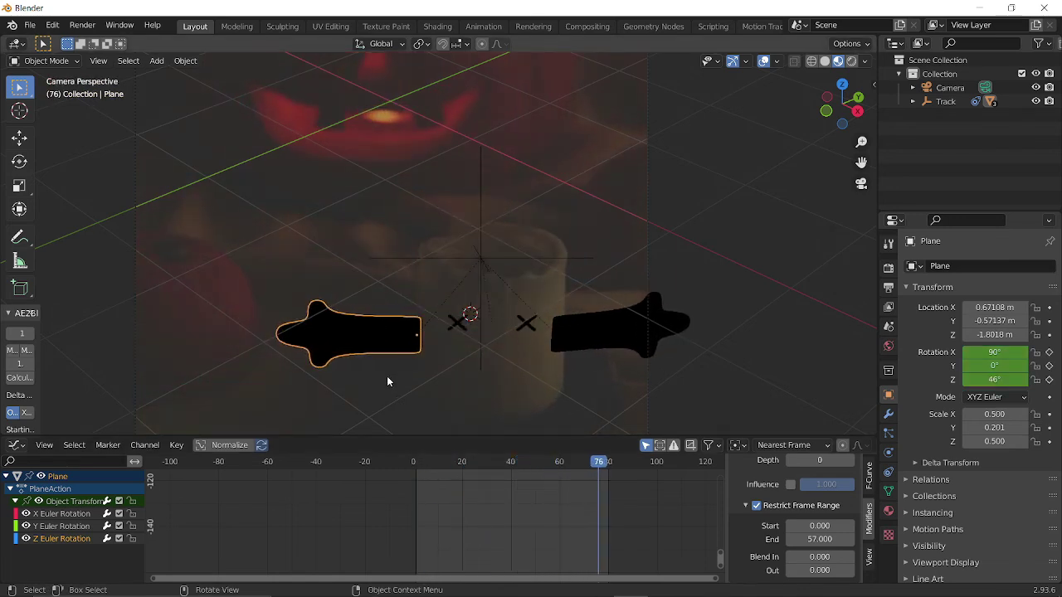
Review the render engine choice and set the output file format to FFmpeg Video
left_click(889, 268)
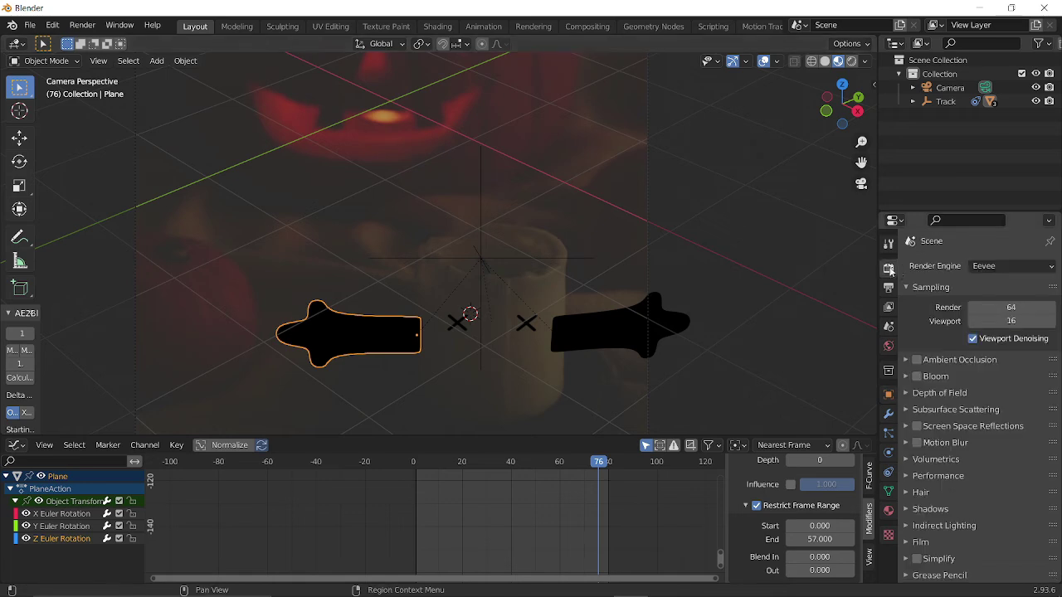
scroll(902, 292, "down", 1)
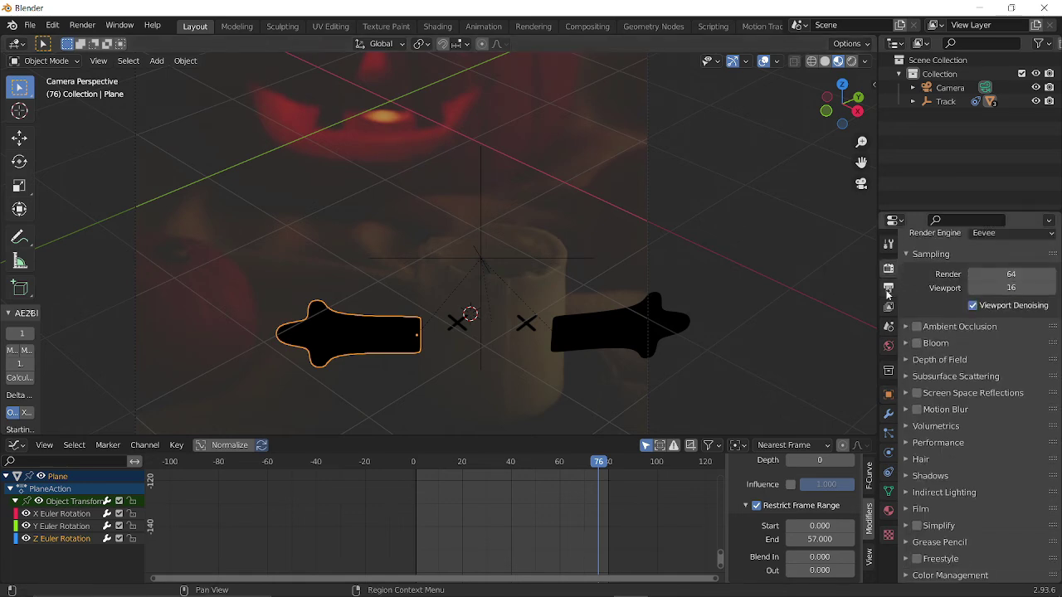
scroll(952, 286, "up", 1)
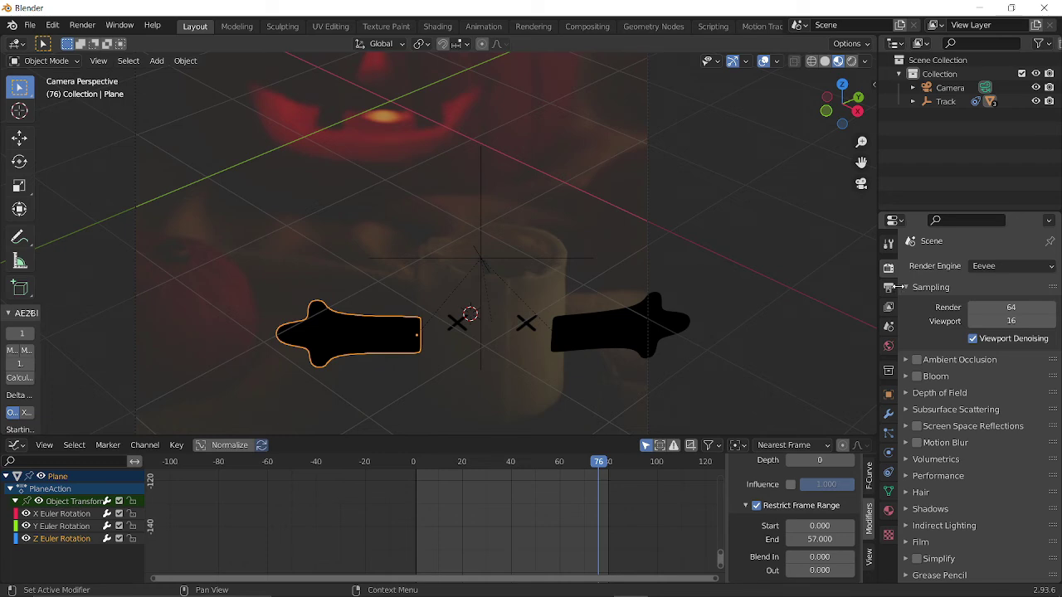
left_click(983, 266)
left_click(889, 287)
scroll(965, 374, "down", 3)
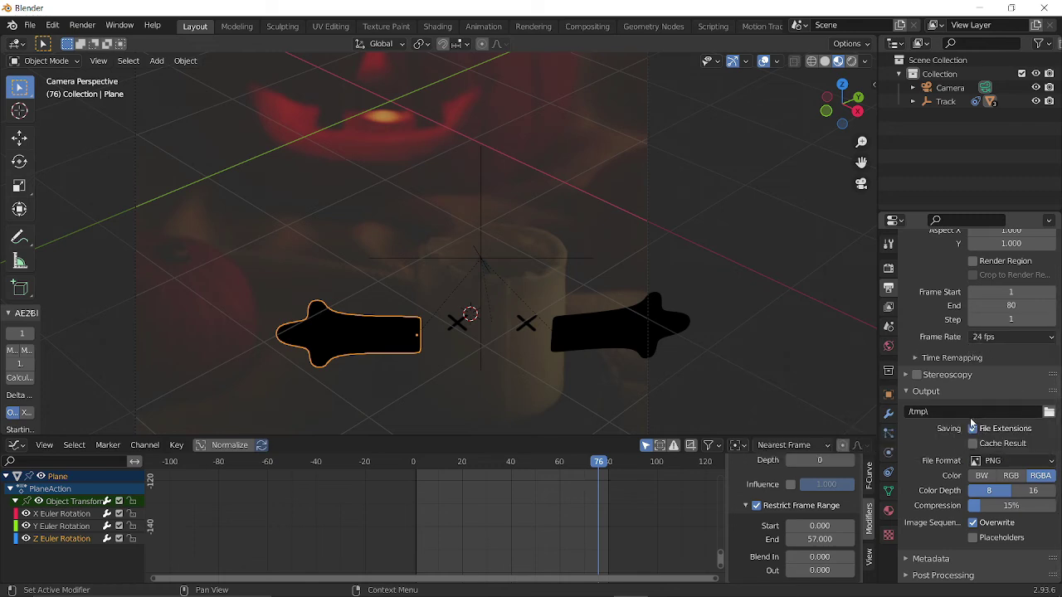
left_click(982, 460)
left_click(1008, 385)
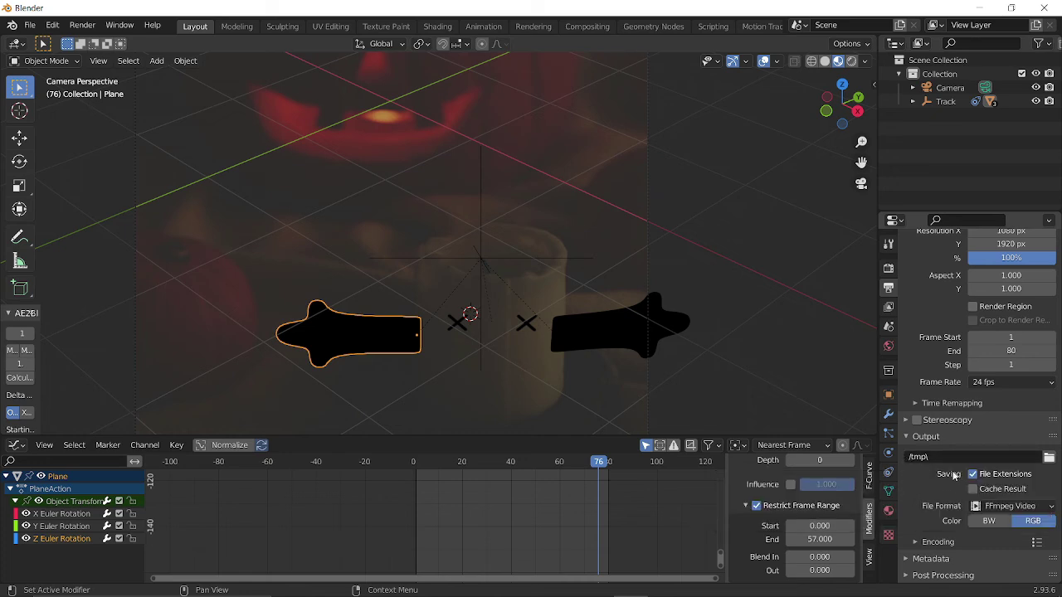
Set the video encoding container to MPEG-4 and check the remaining encoding settings
left_click(926, 541)
scroll(933, 539, "down", 3)
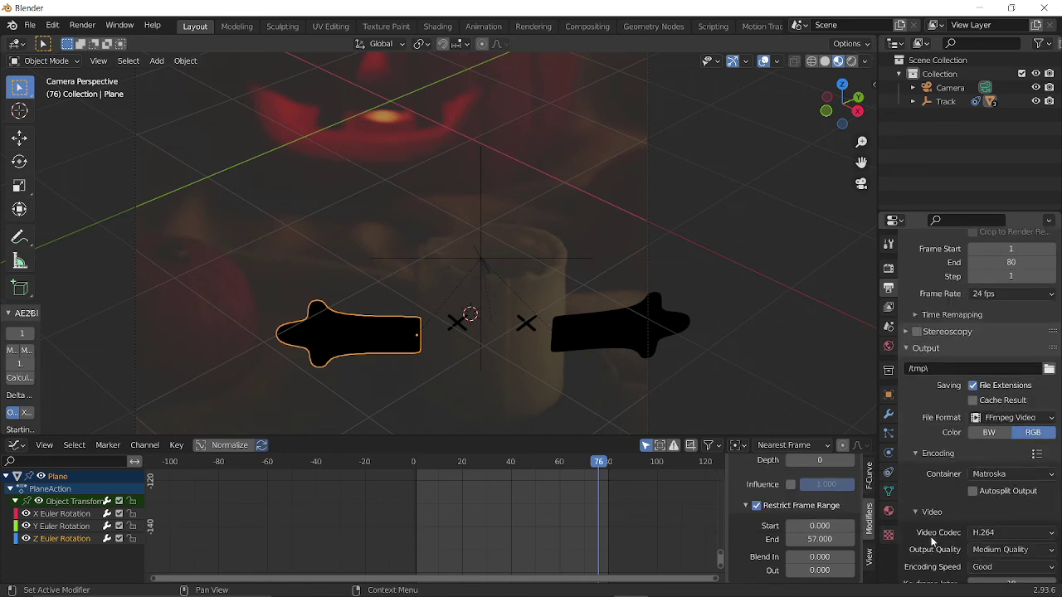
left_click(985, 474)
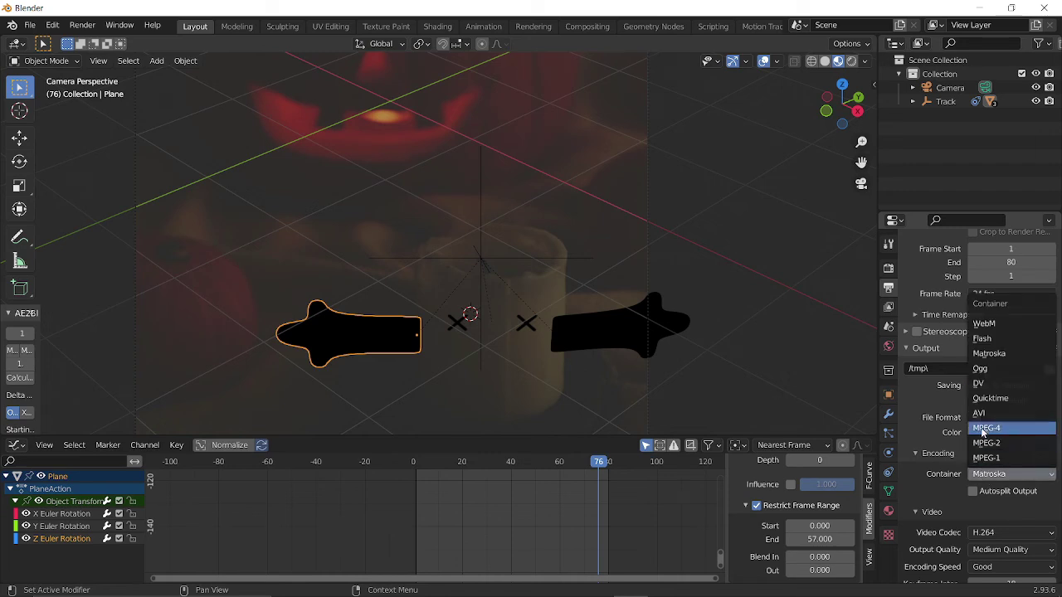
left_click(983, 430)
scroll(983, 430, "down", 3)
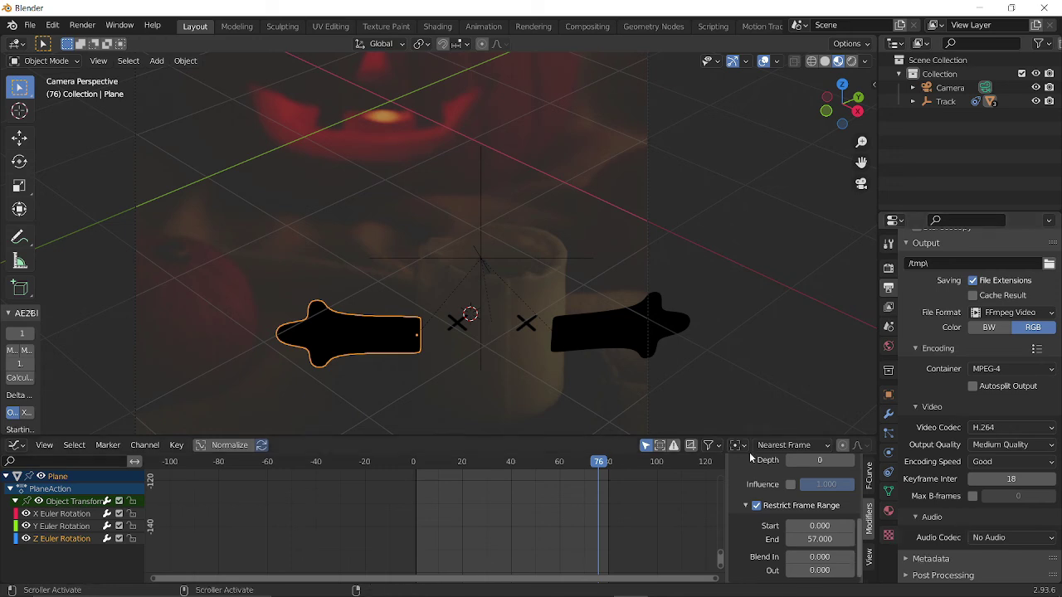
Enable compositing nodes for the scene and move the Render Layers node away from the Composite node
left_click(587, 25)
left_click(153, 44)
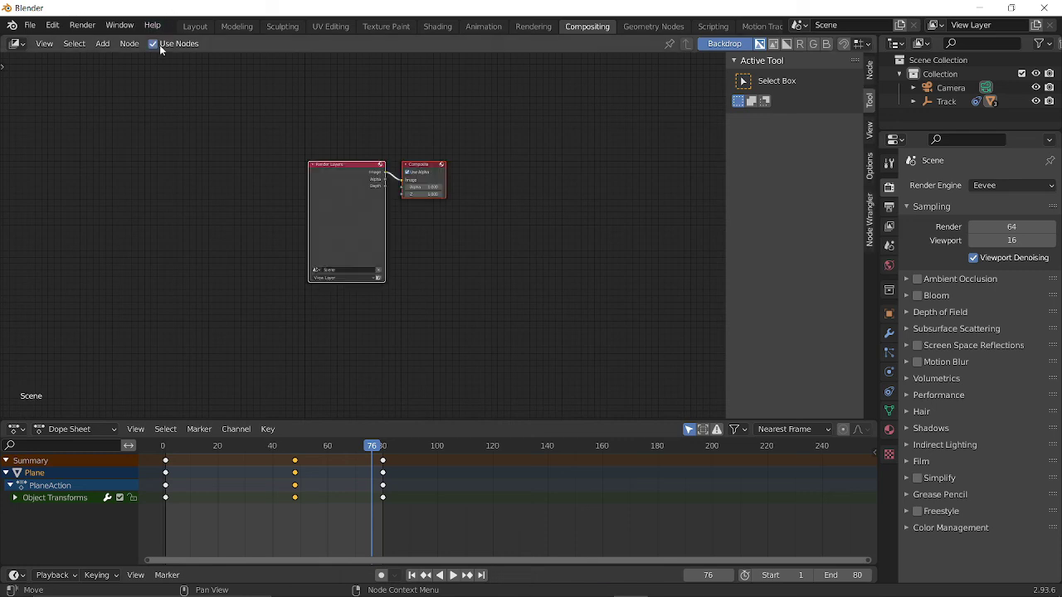
scroll(261, 173, "up", 5)
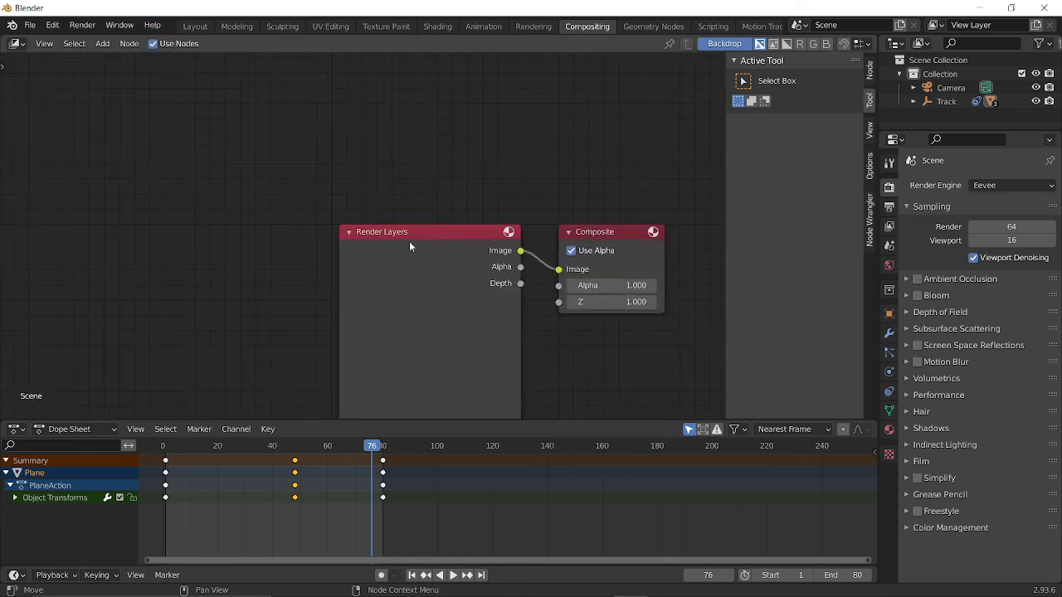
left_click_drag(409, 244, 244, 278)
key("shift+a")
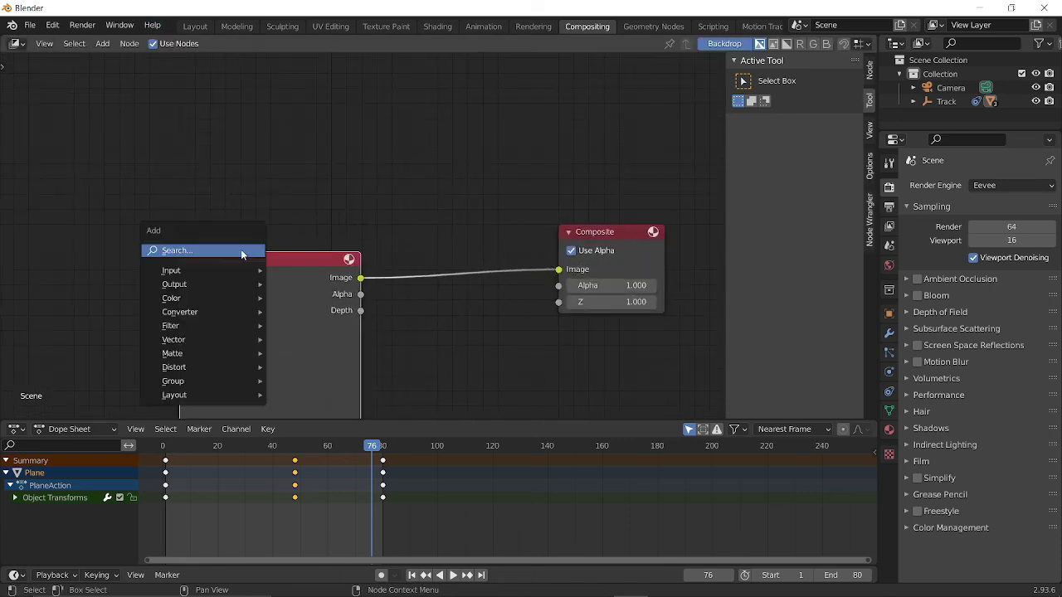
left_click(241, 250)
type("alp")
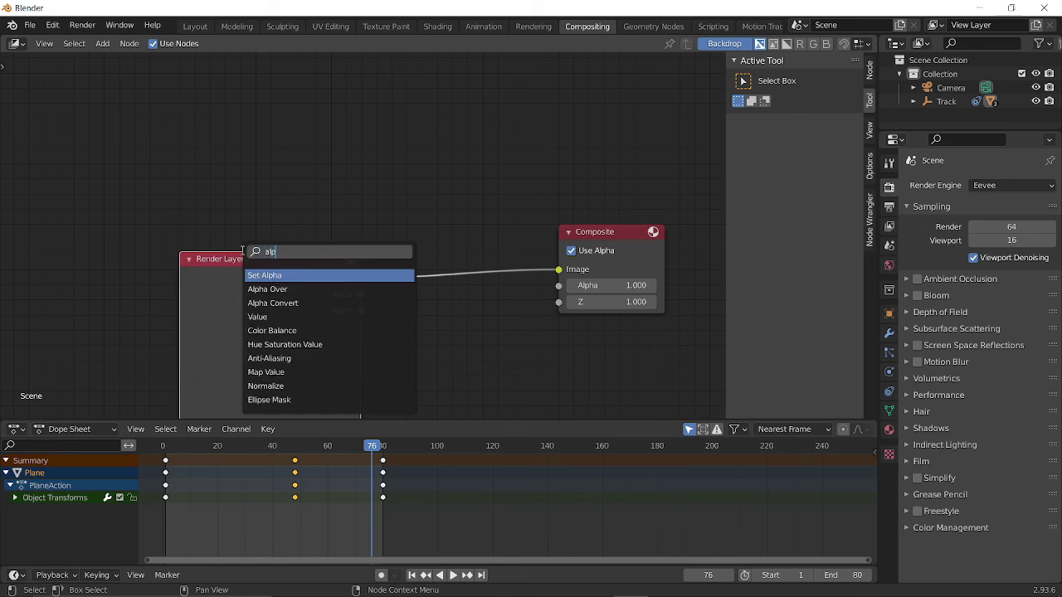
key("Return")
key("Escape")
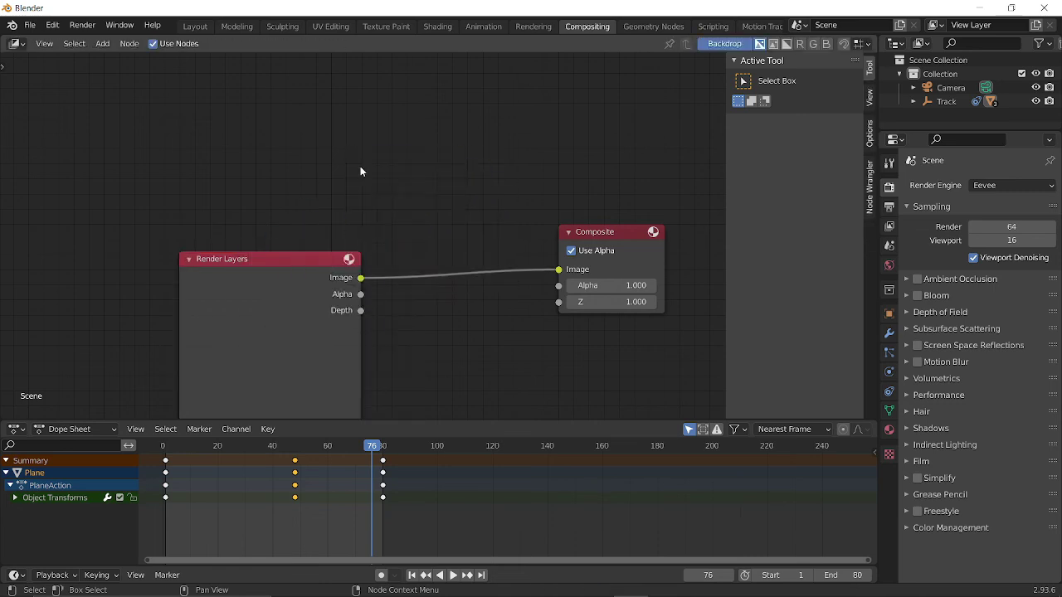
Insert an Alpha Over node on the link between the Render Layers and Composite nodes
key("shift+a")
left_click(360, 167)
type("alph")
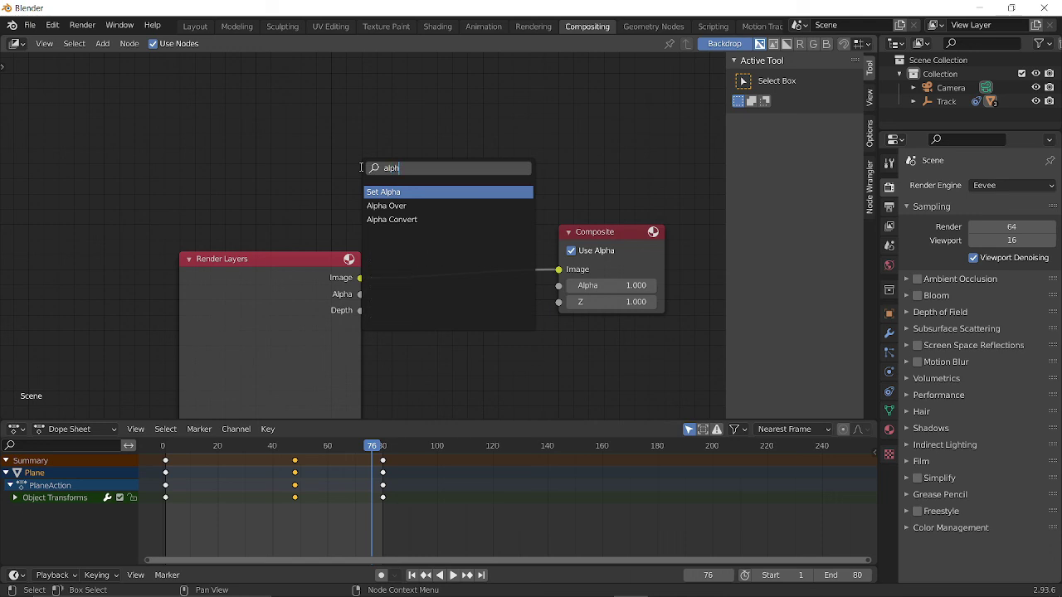
left_click(383, 204)
left_click(500, 202)
middle_click_drag(349, 190, 355, 221)
Add a Movie Clip node and place it above the Render Layers node
key("shift+a")
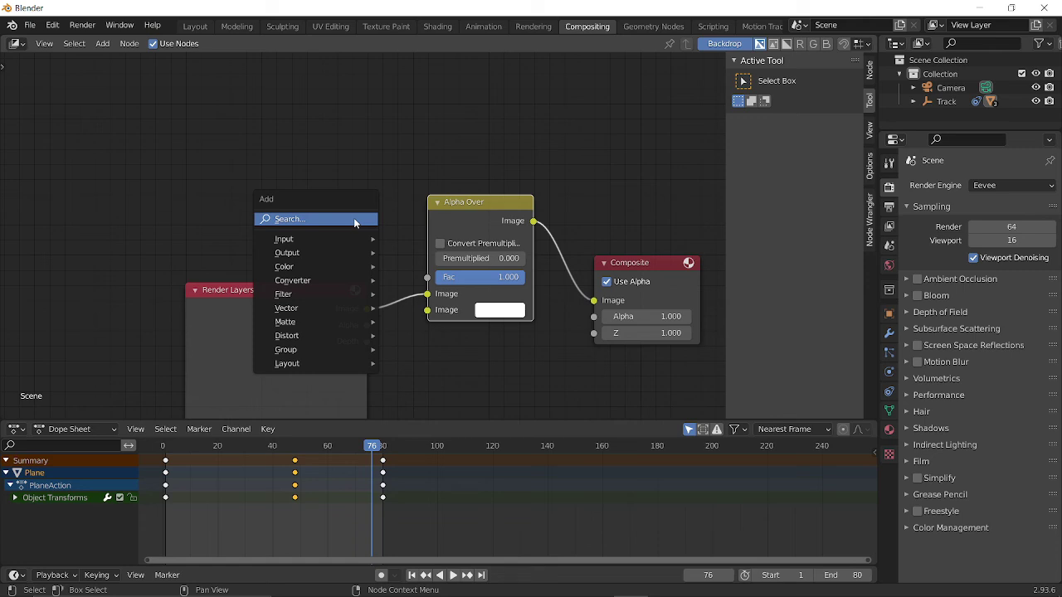
left_click(354, 220)
type("movi")
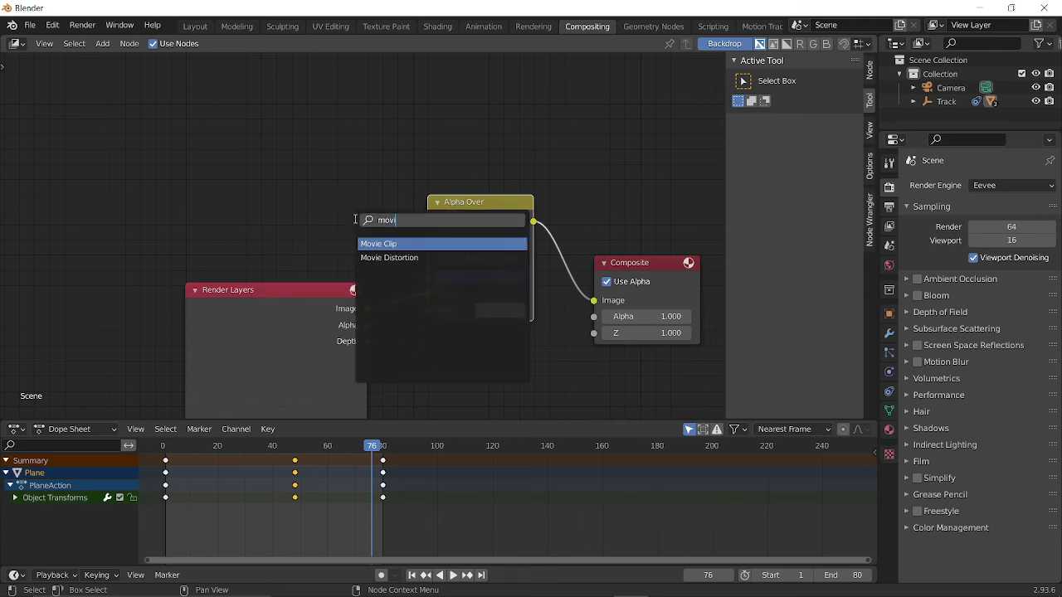
key("Return")
left_click(237, 224)
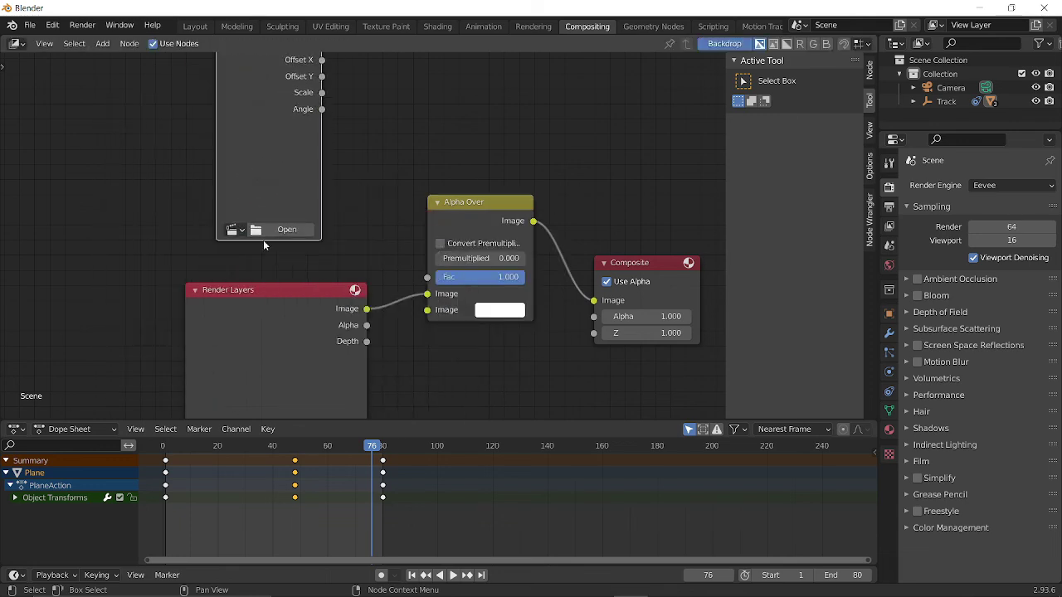
Assign the already loaded pumpkin-and-candle MP4 footage to the Movie Clip node
left_click(232, 229)
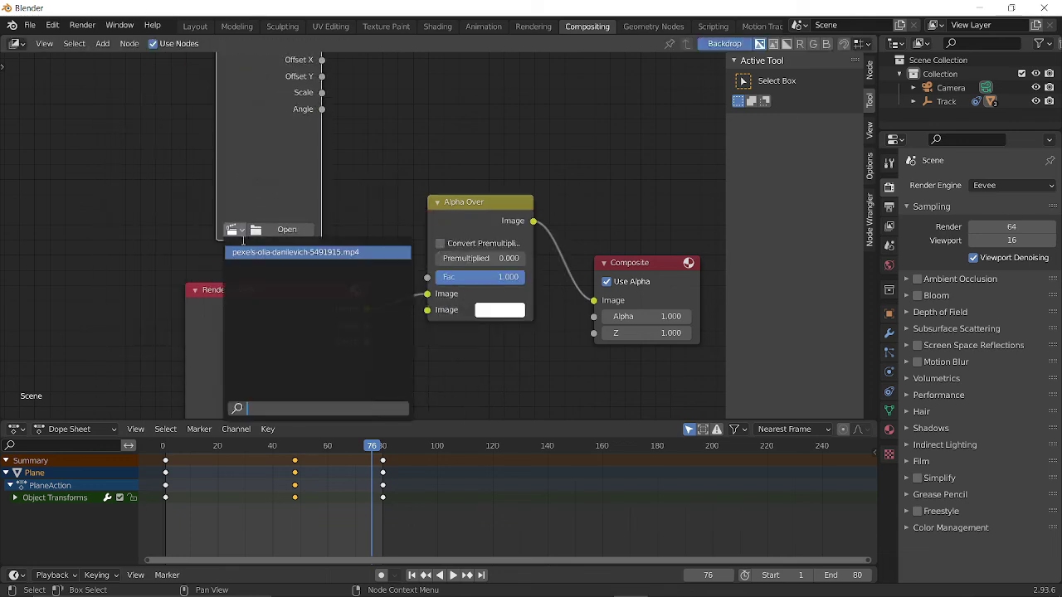
left_click(225, 214)
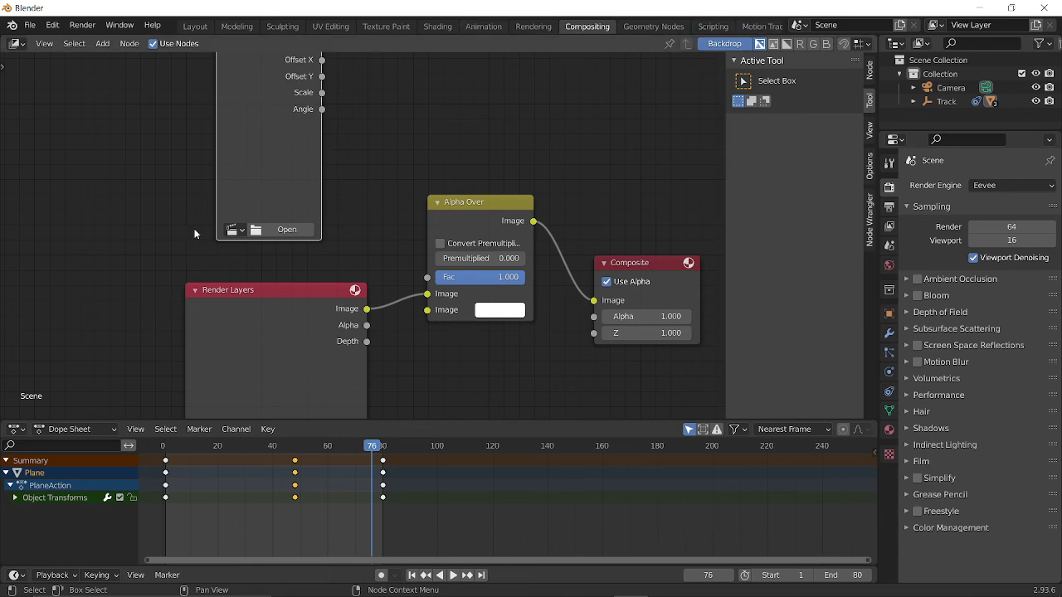
left_click(233, 229)
left_click(252, 252)
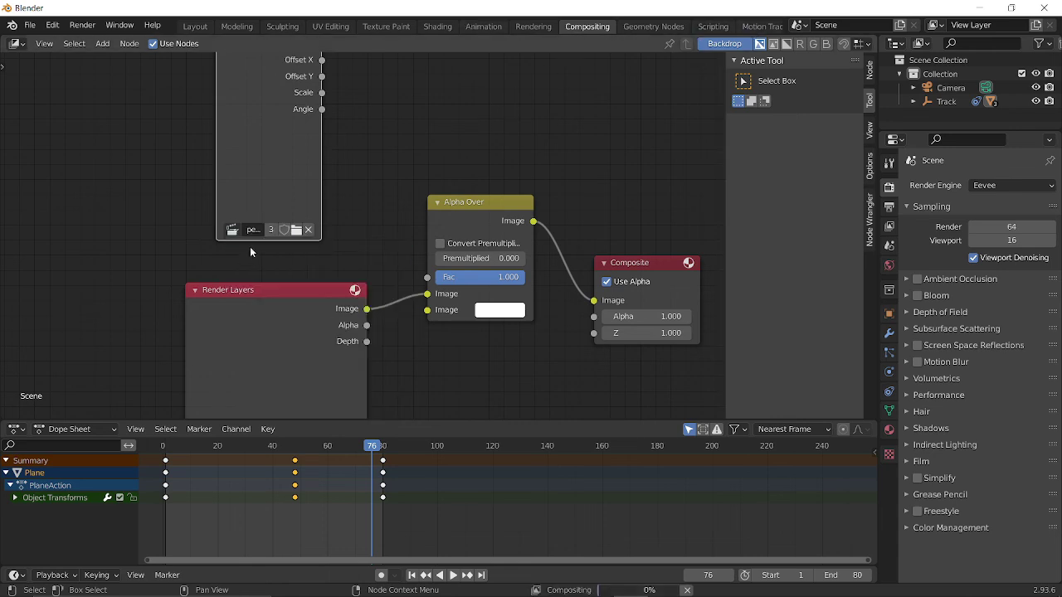
scroll(282, 199, "down", 4)
scroll(280, 228, "up", 3)
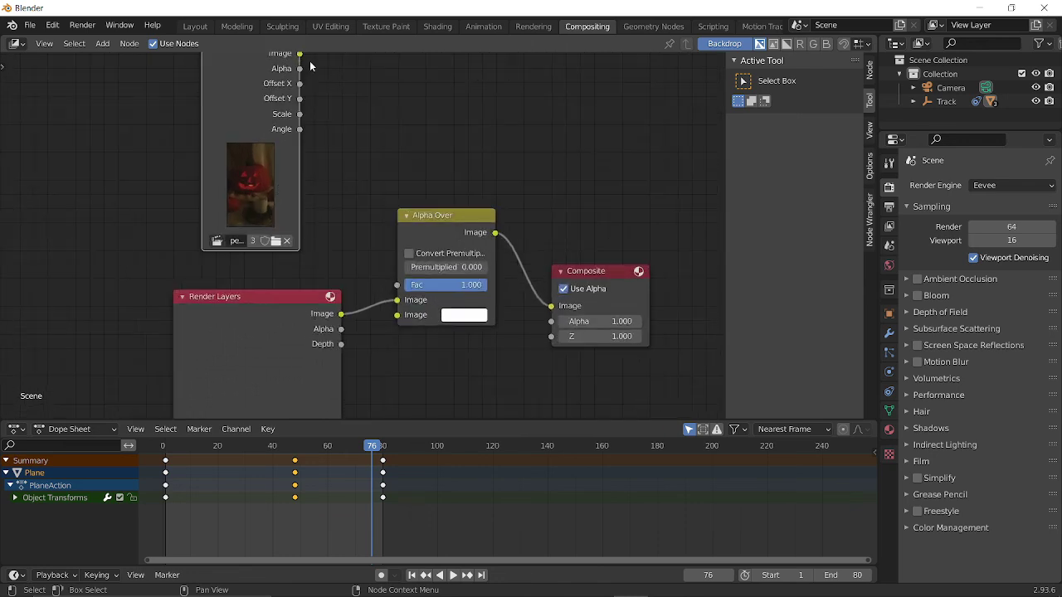
Feed the Movie Clip image into Alpha Over's first image input, with Render Layers in the second, and preview Alpha Over through a Viewer node
left_click_drag(300, 58, 403, 302)
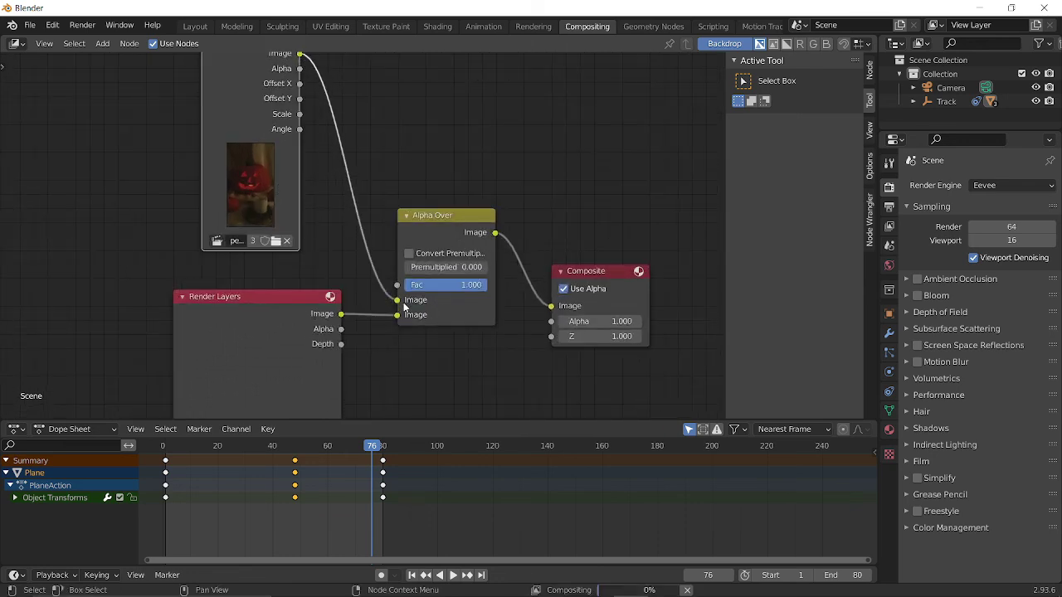
left_click(417, 231, "ctrl+shift")
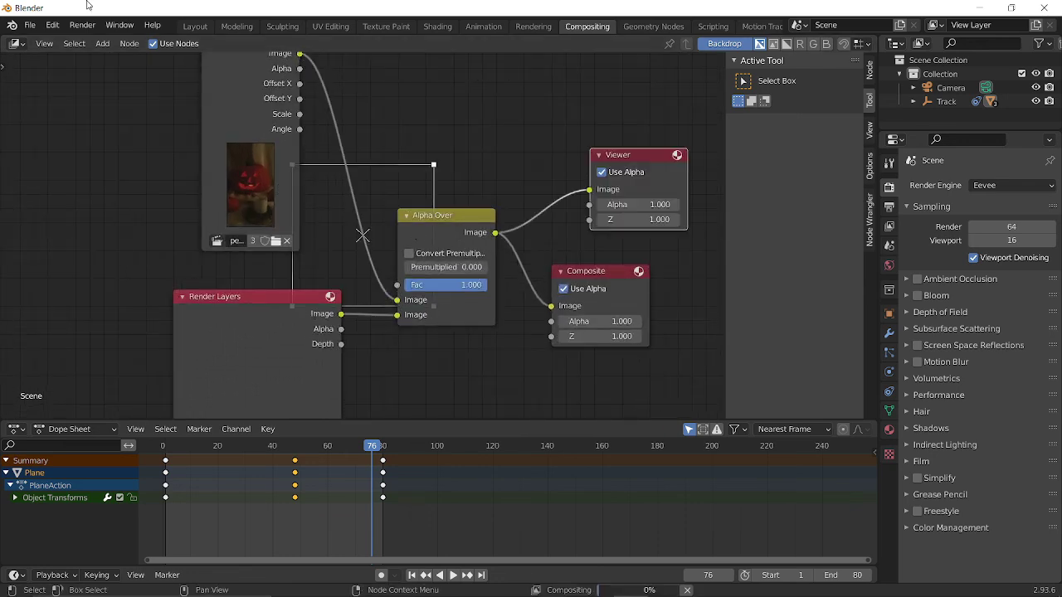
scroll(409, 301, "down", 2)
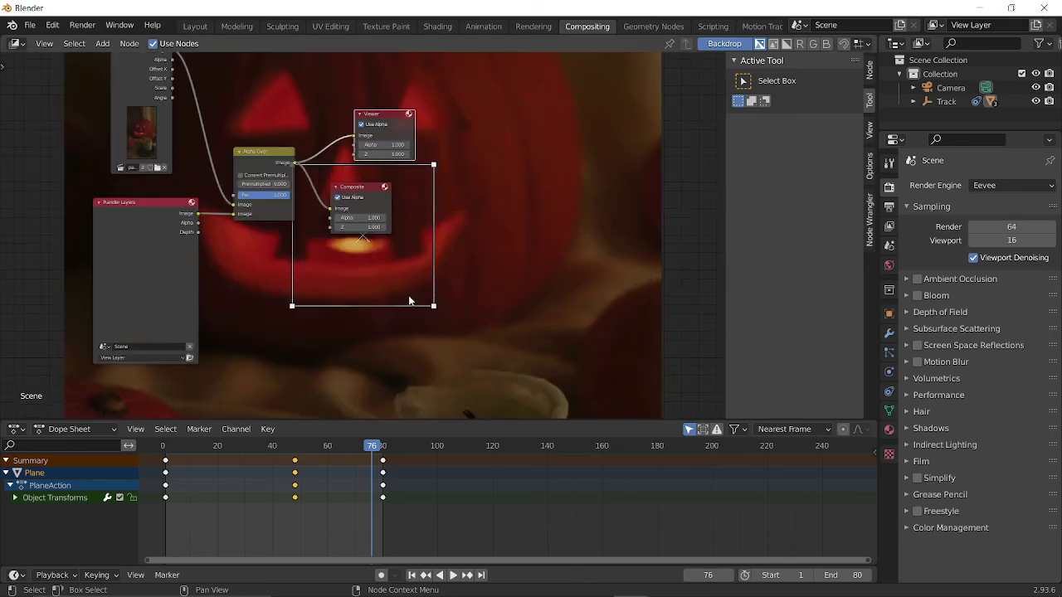
Render the current frame to check the composite, then close the render window
left_click(83, 25)
left_click(105, 46)
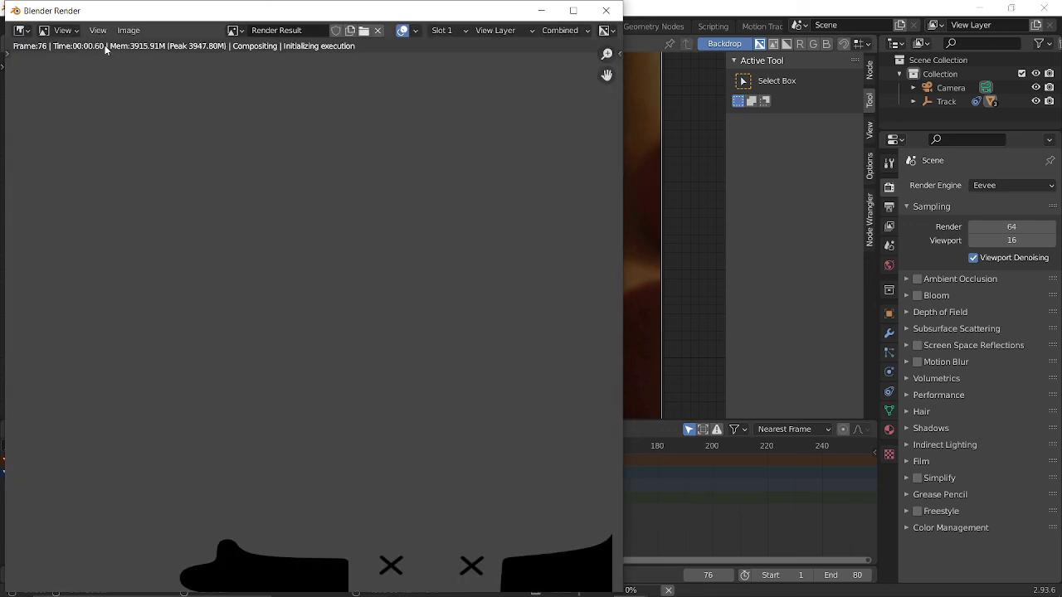
left_click(605, 10)
Shrink the compositor backdrop to a zoom of 0.51 so the composited frame can be inspected
scroll(479, 166, "down", 4)
middle_click_drag(474, 166, 488, 201)
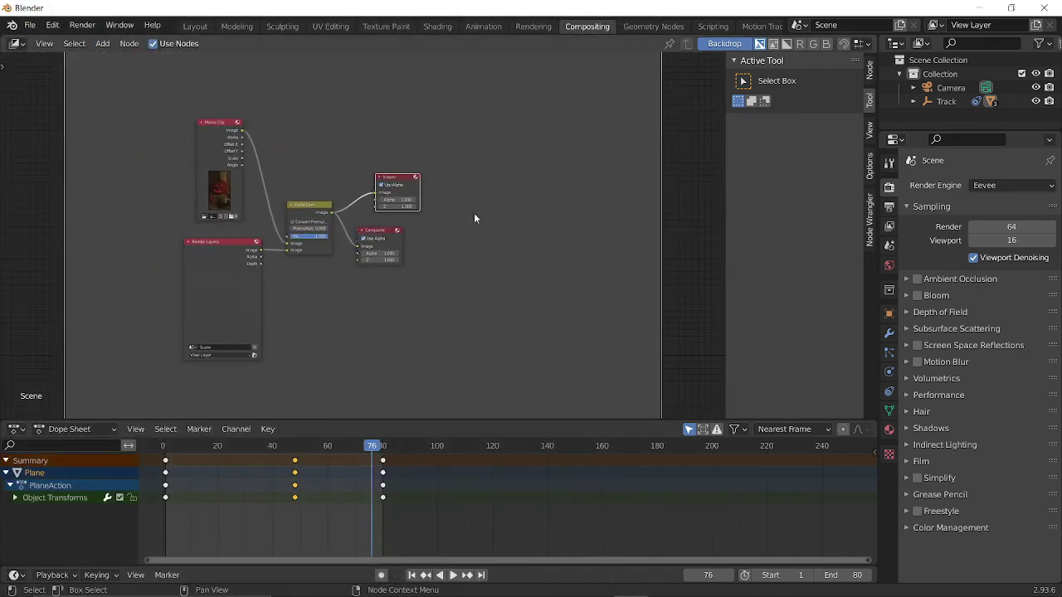
scroll(456, 221, "down", 3)
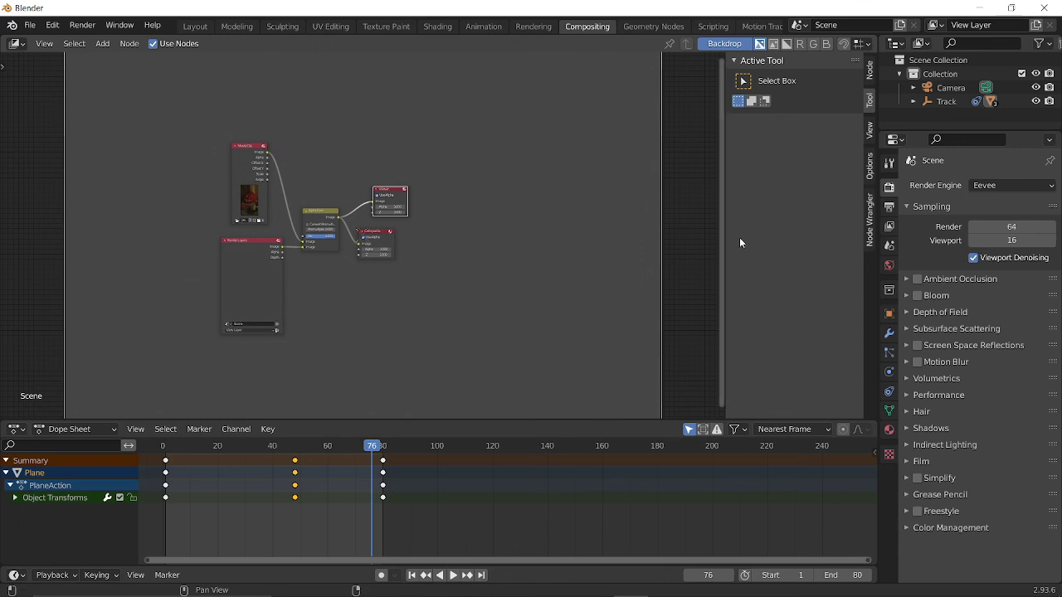
scroll(580, 257, "down", 1)
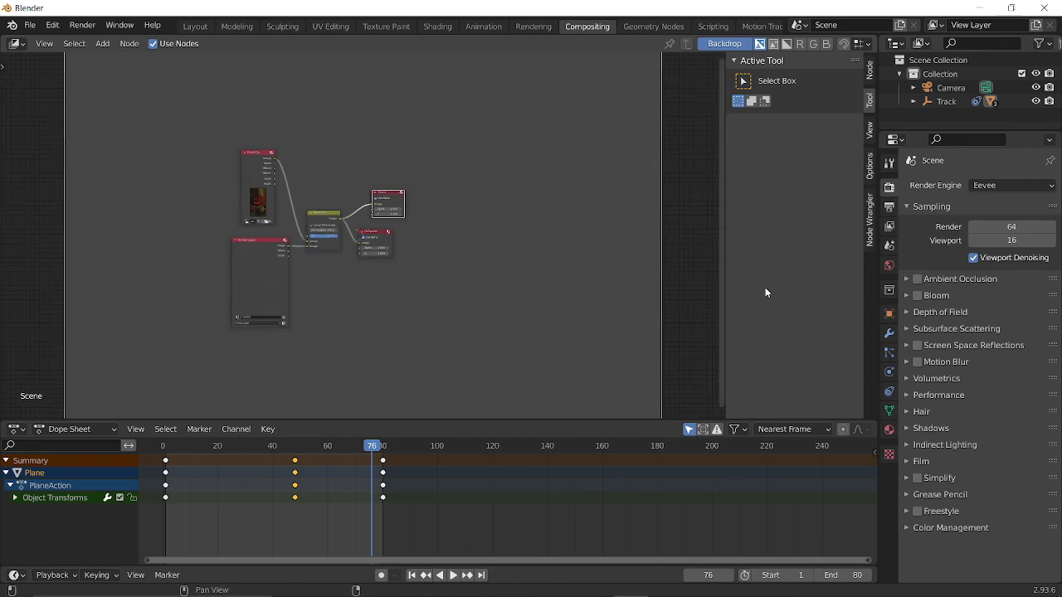
left_click(869, 70)
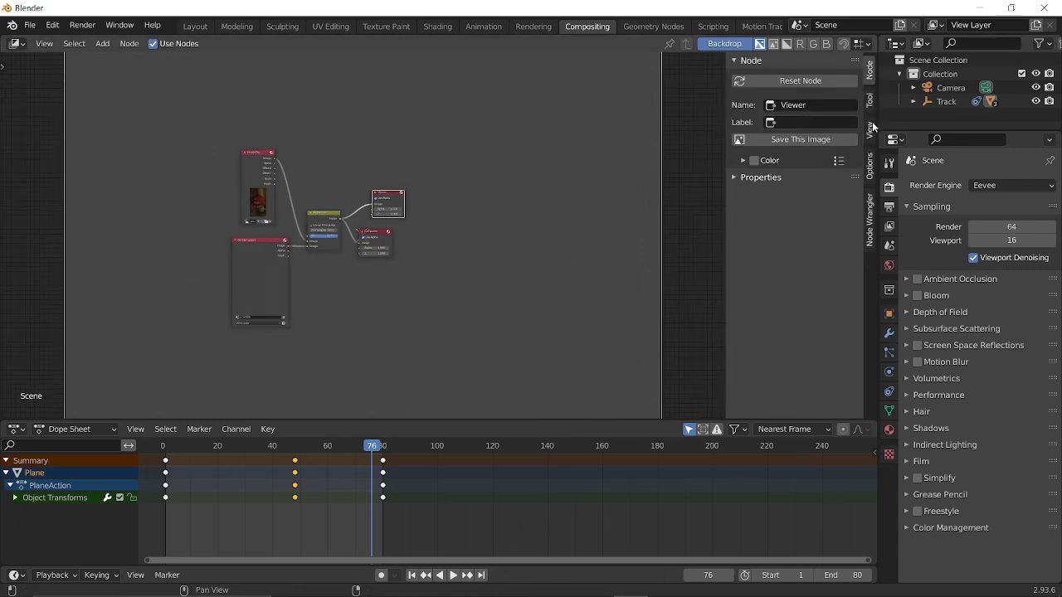
left_click(870, 129)
left_click_drag(821, 97, 775, 96)
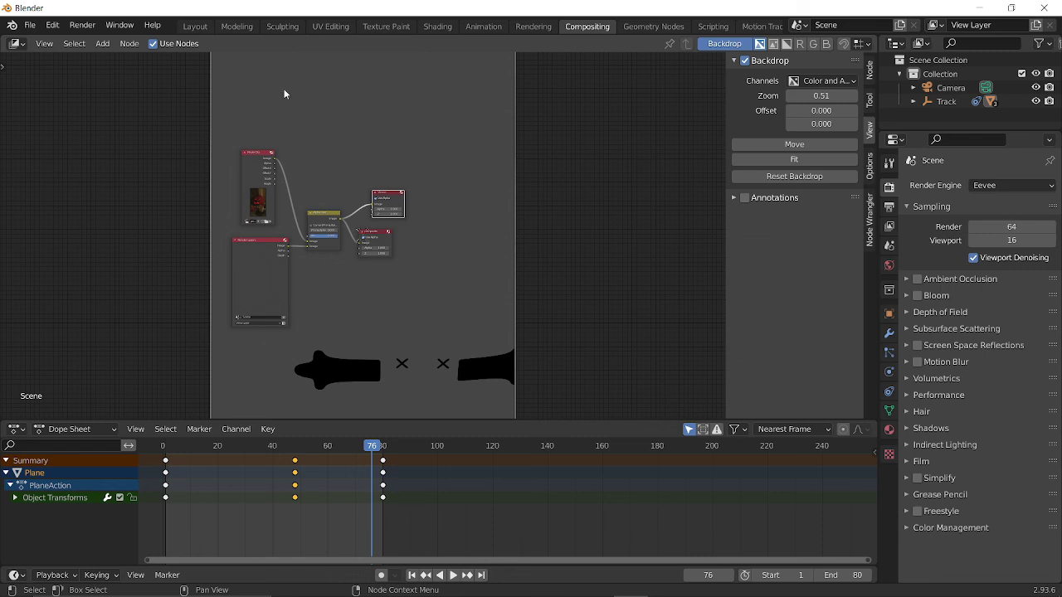
Find the Film render settings and enable the Transparent option
left_click(951, 143)
type("film")
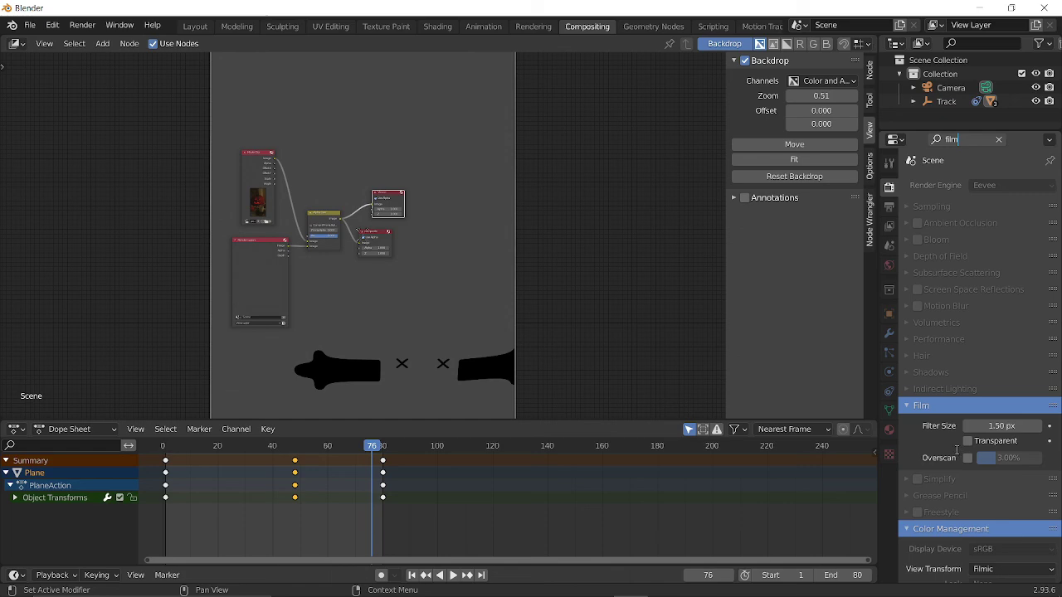
key("Return")
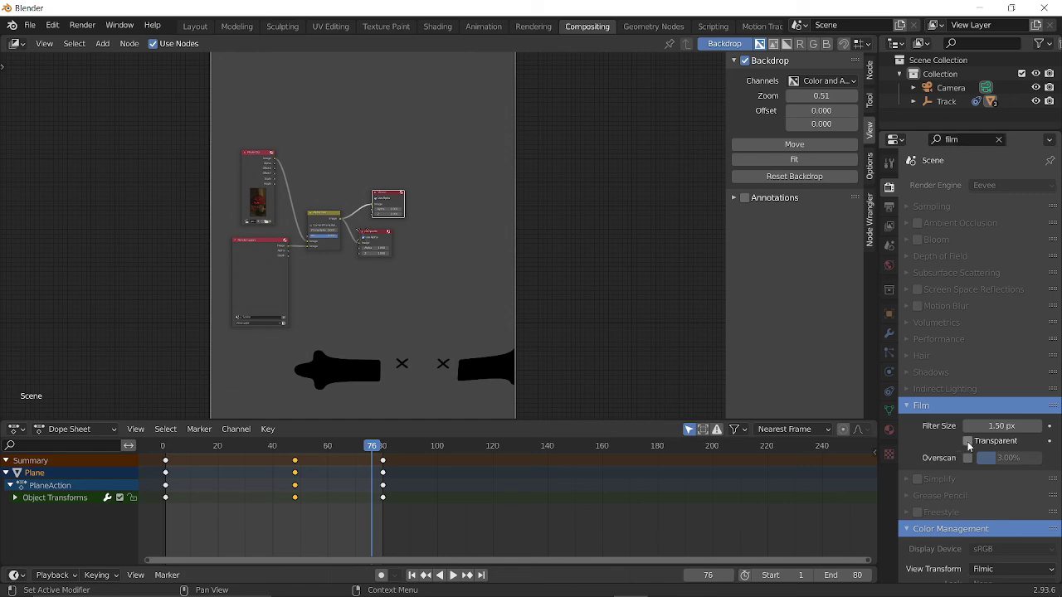
Render the current frame again, examine the candle's face and hands over the footage, and close the render window
left_click(82, 26)
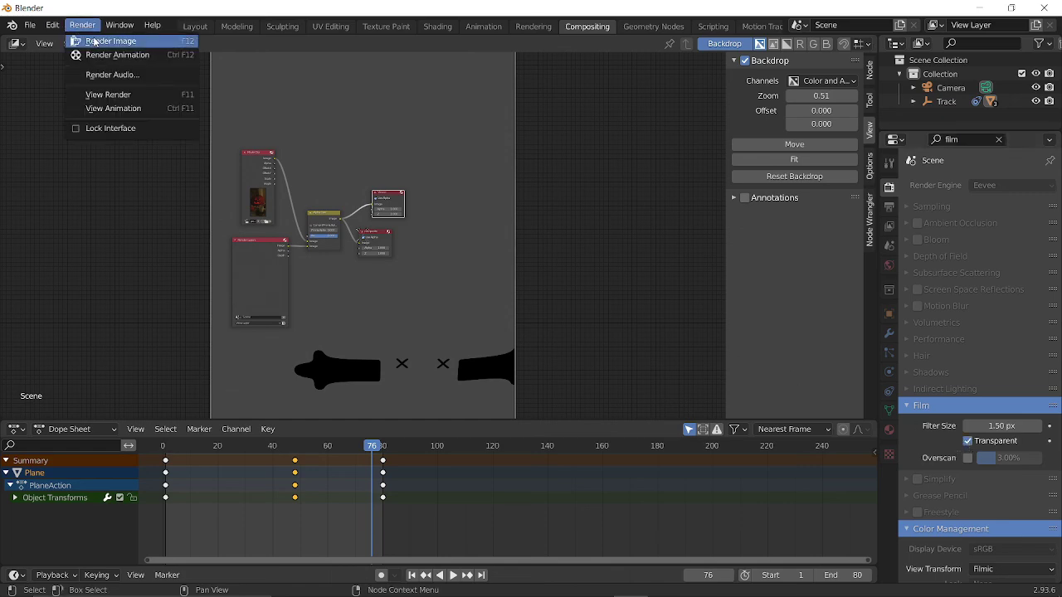
left_click(93, 37)
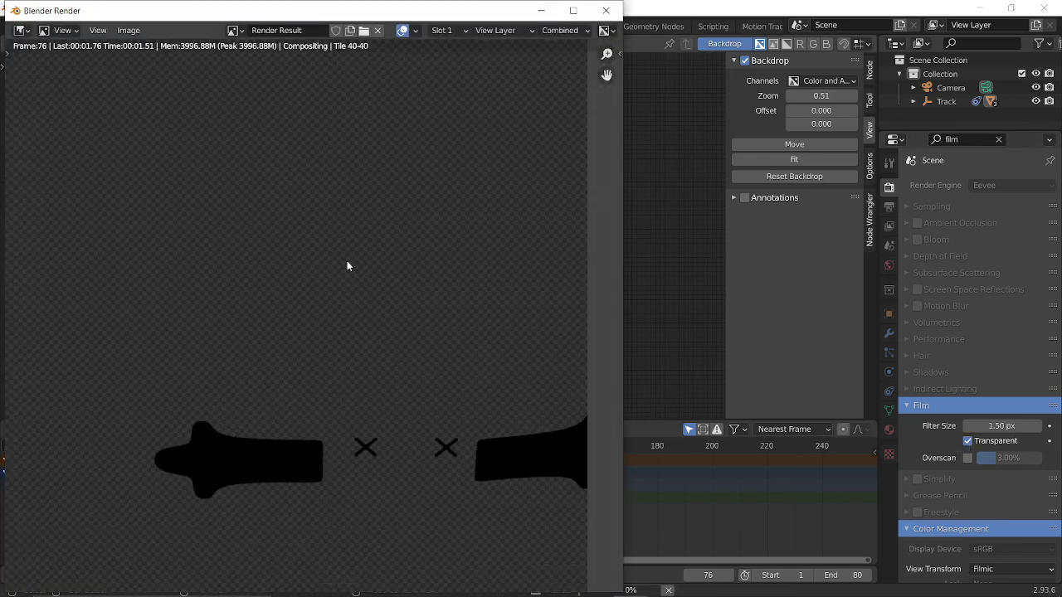
scroll(361, 383, "down", 5)
scroll(274, 301, "up", 6)
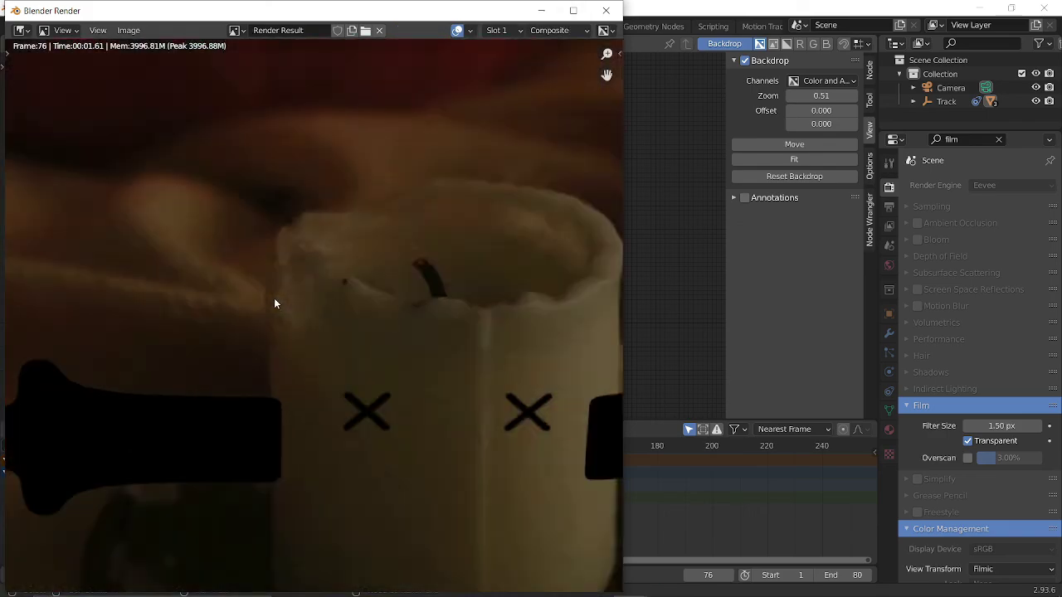
scroll(272, 304, "down", 3)
left_click(605, 10)
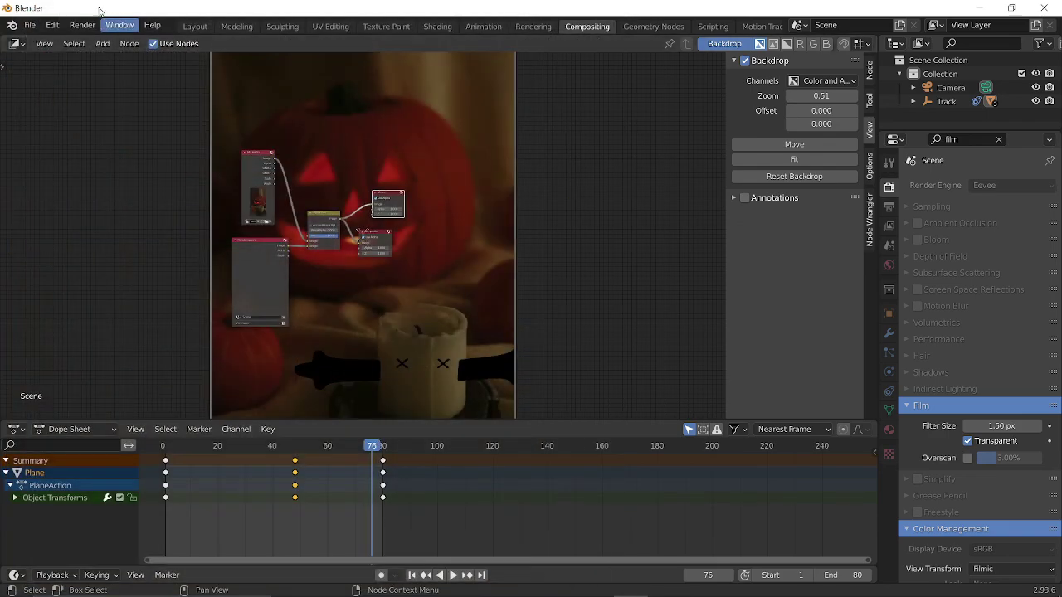
left_click(80, 26)
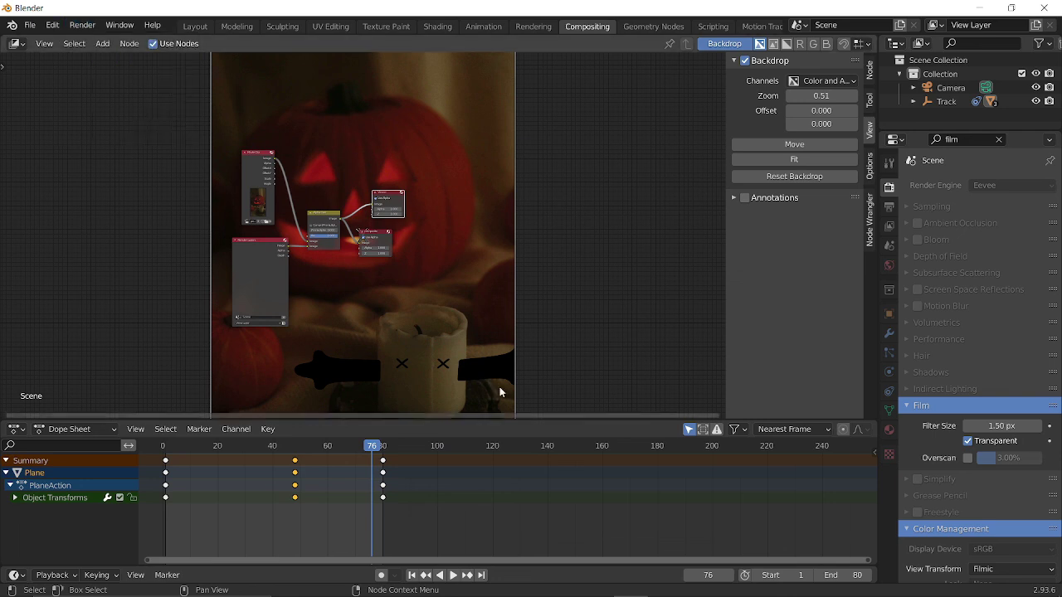